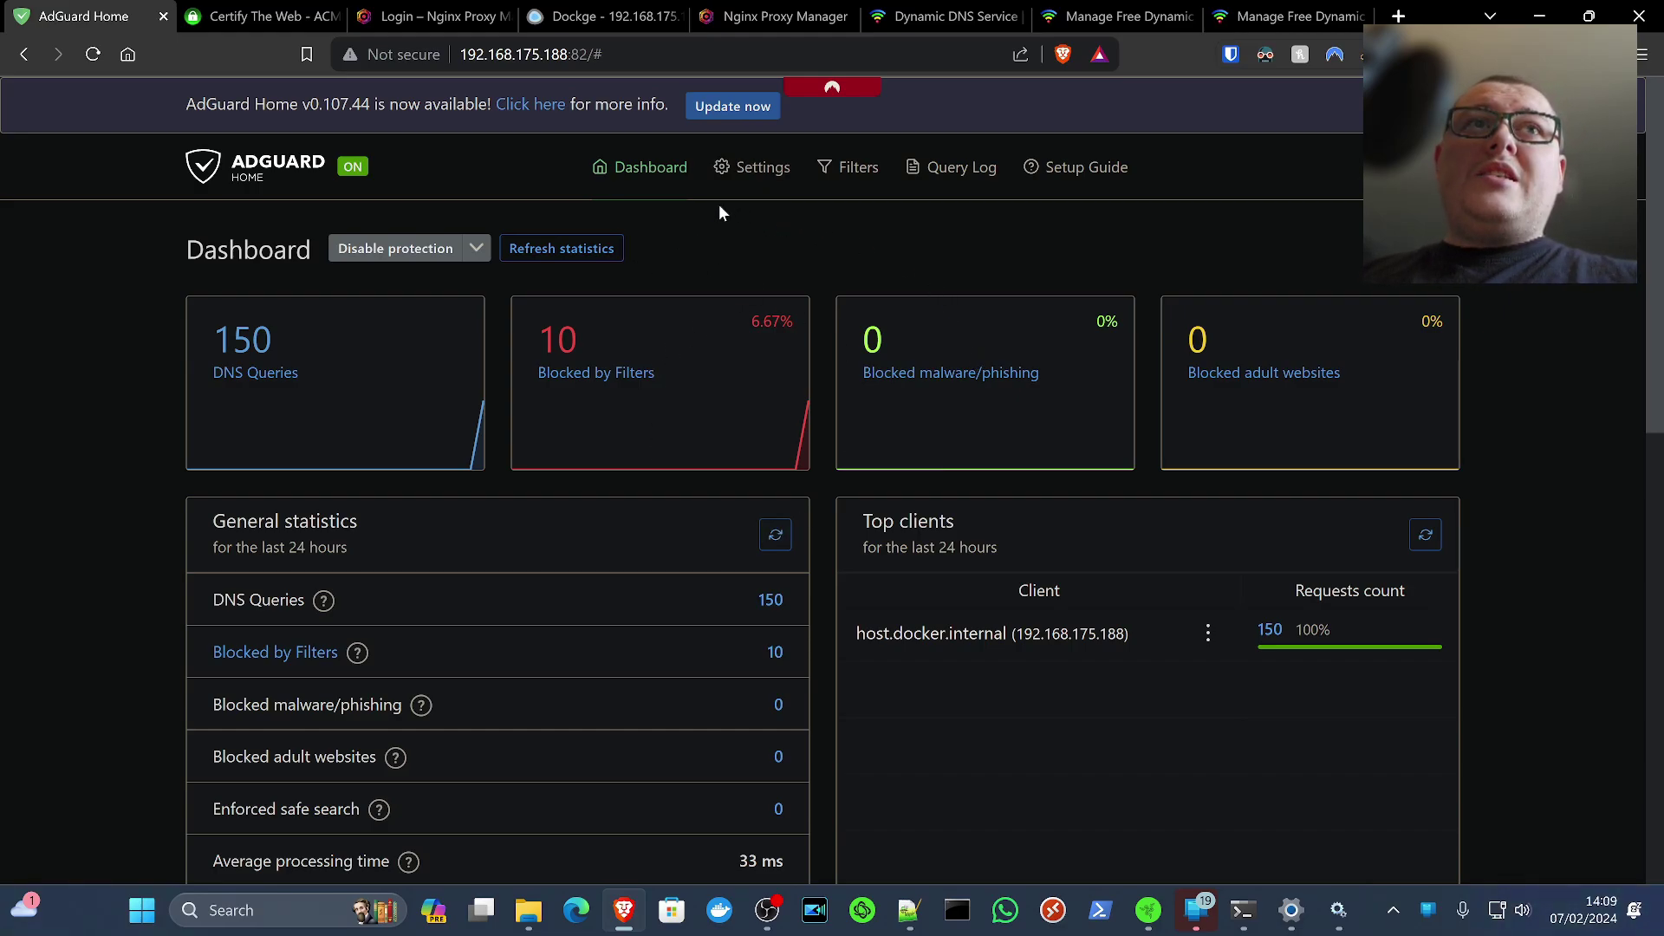
Open AdGuard Home's Encryption settings and review the empty certificate and private key path fields
mouse_move(759, 173)
click(790, 314)
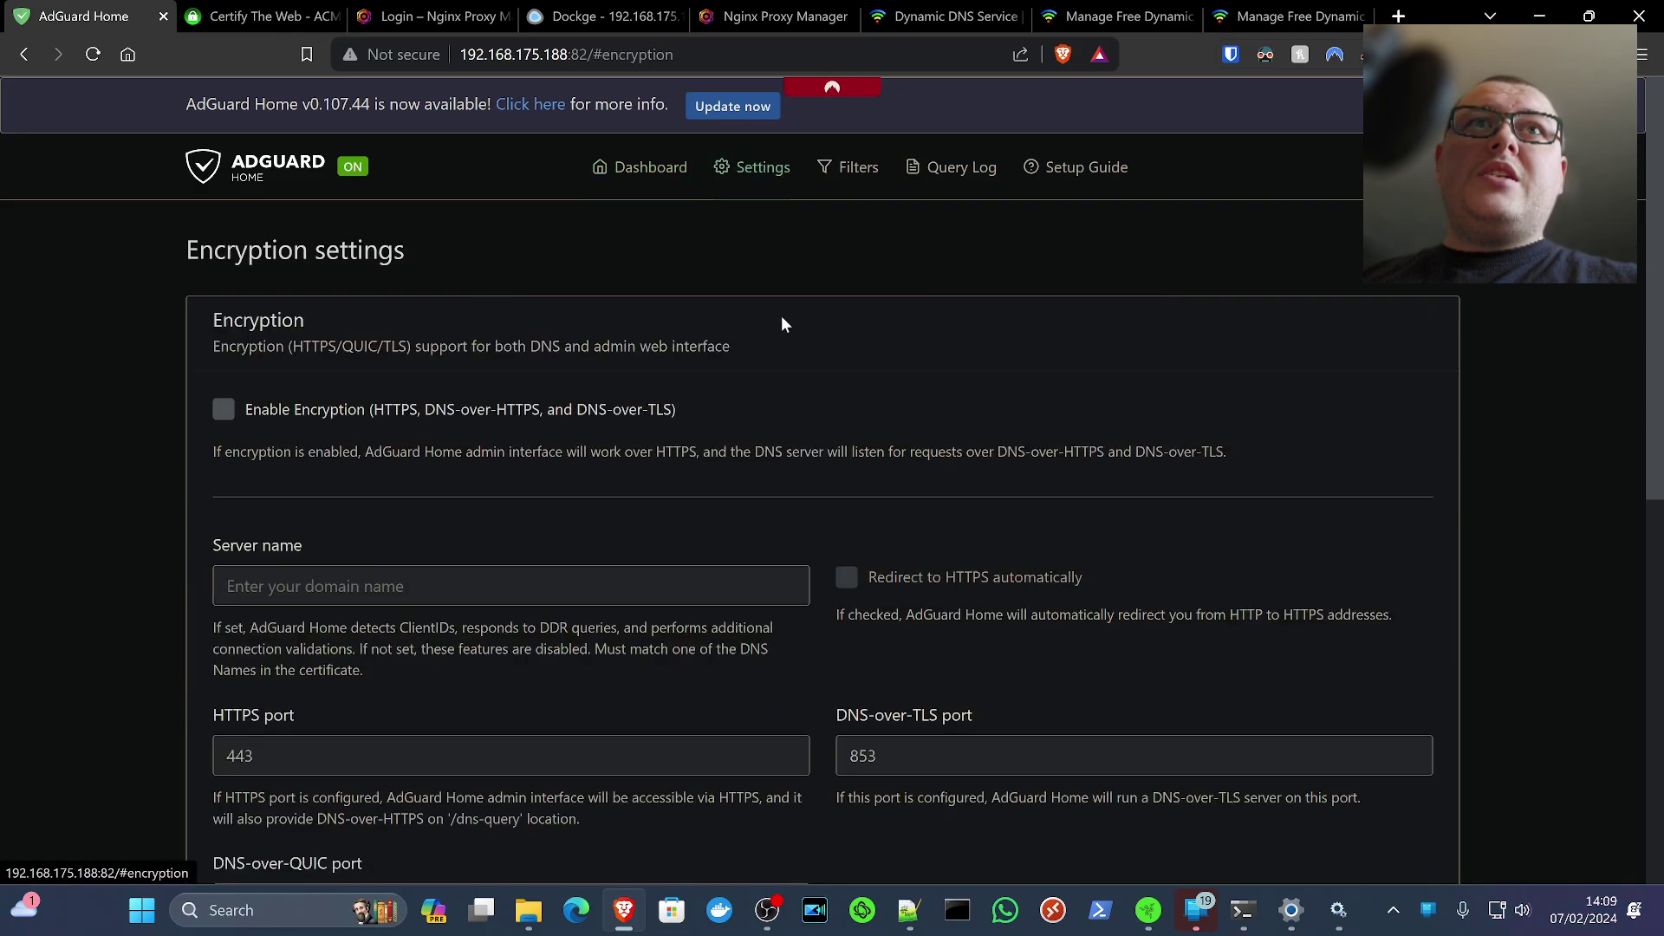
scroll(407, 468, down, 3)
scroll(325, 461, up, 1)
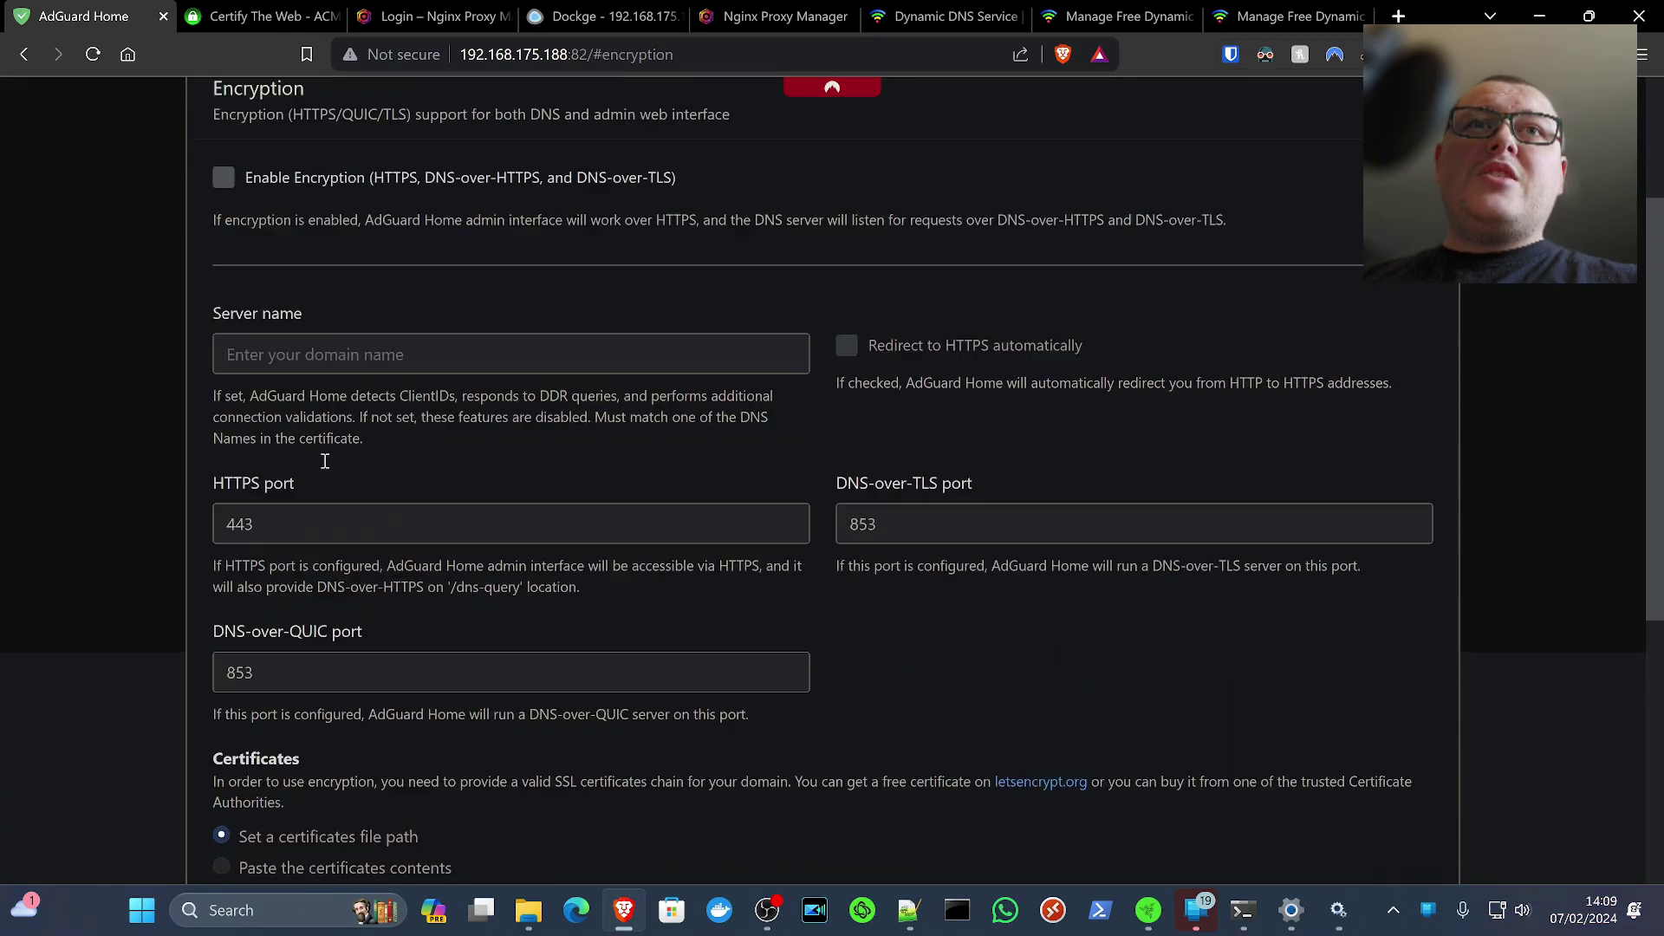
scroll(325, 461, down, 6)
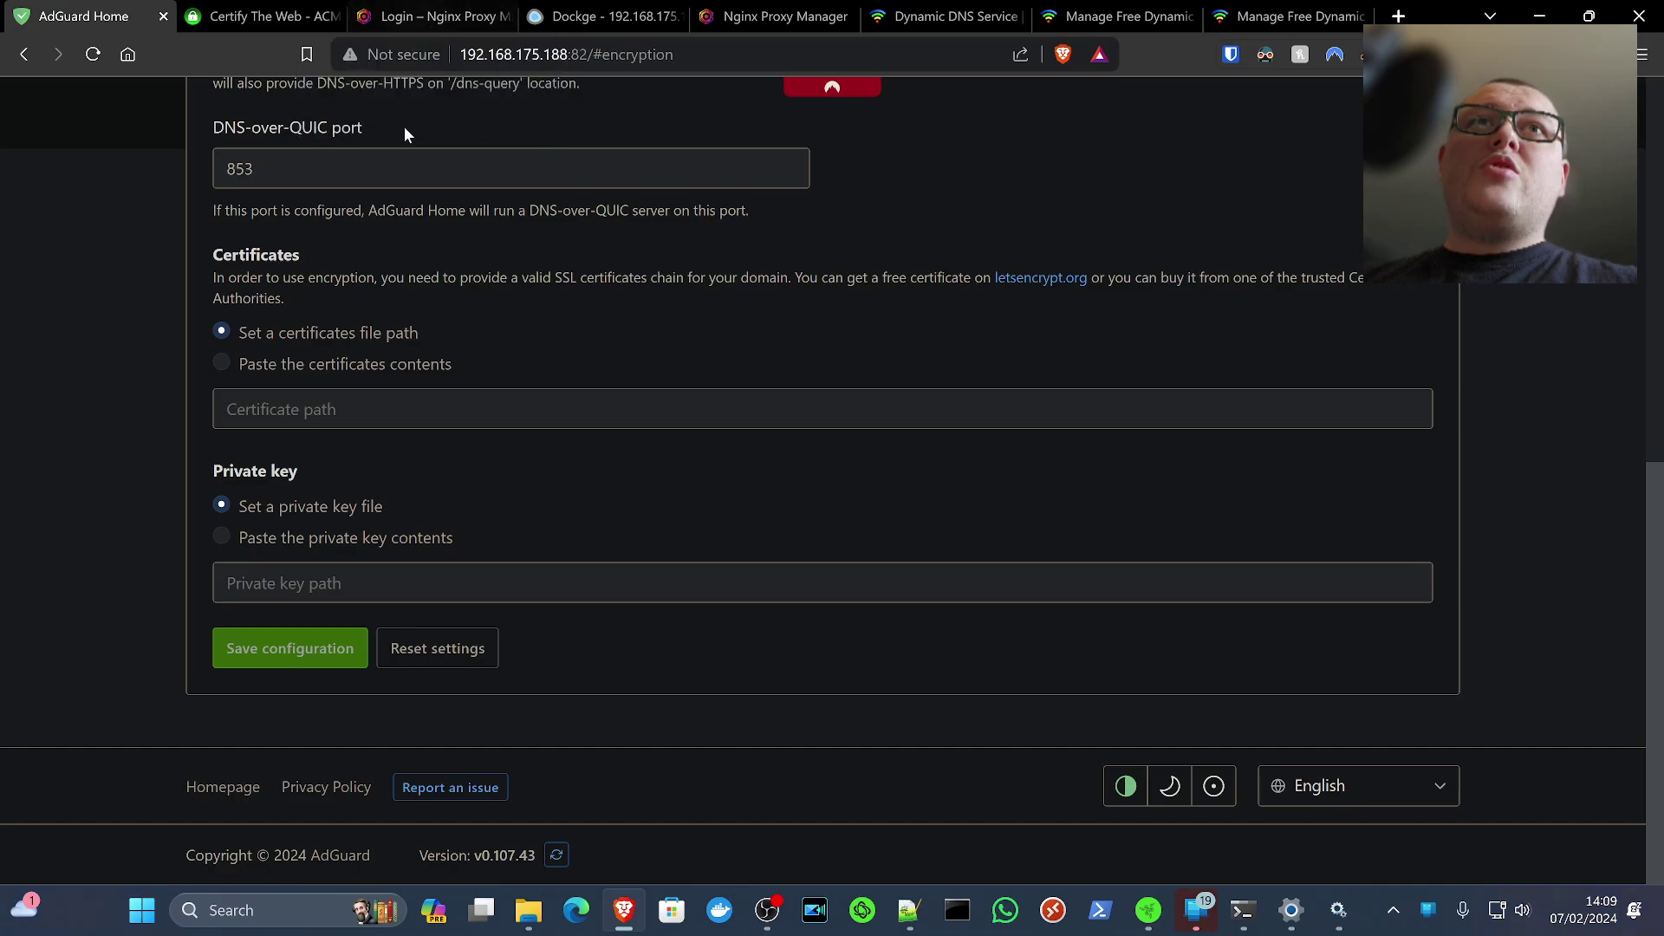
Switch to the Certify The Web site and browse its Certify Certificate Manager home page
click(245, 22)
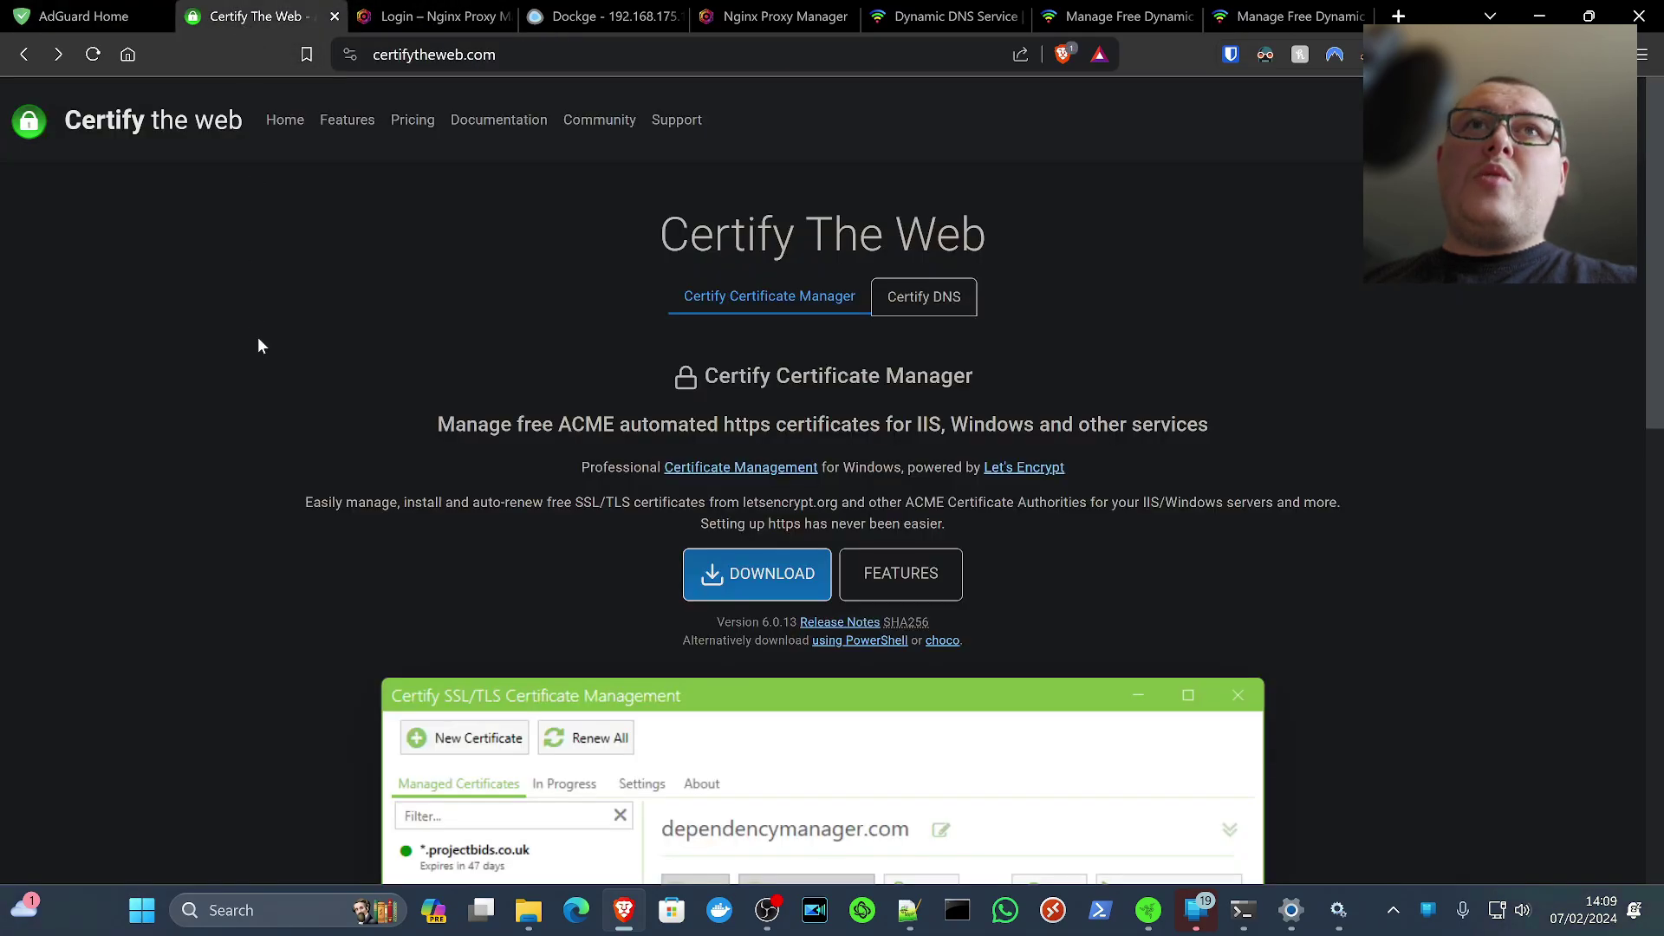
scroll(253, 378, down, 5)
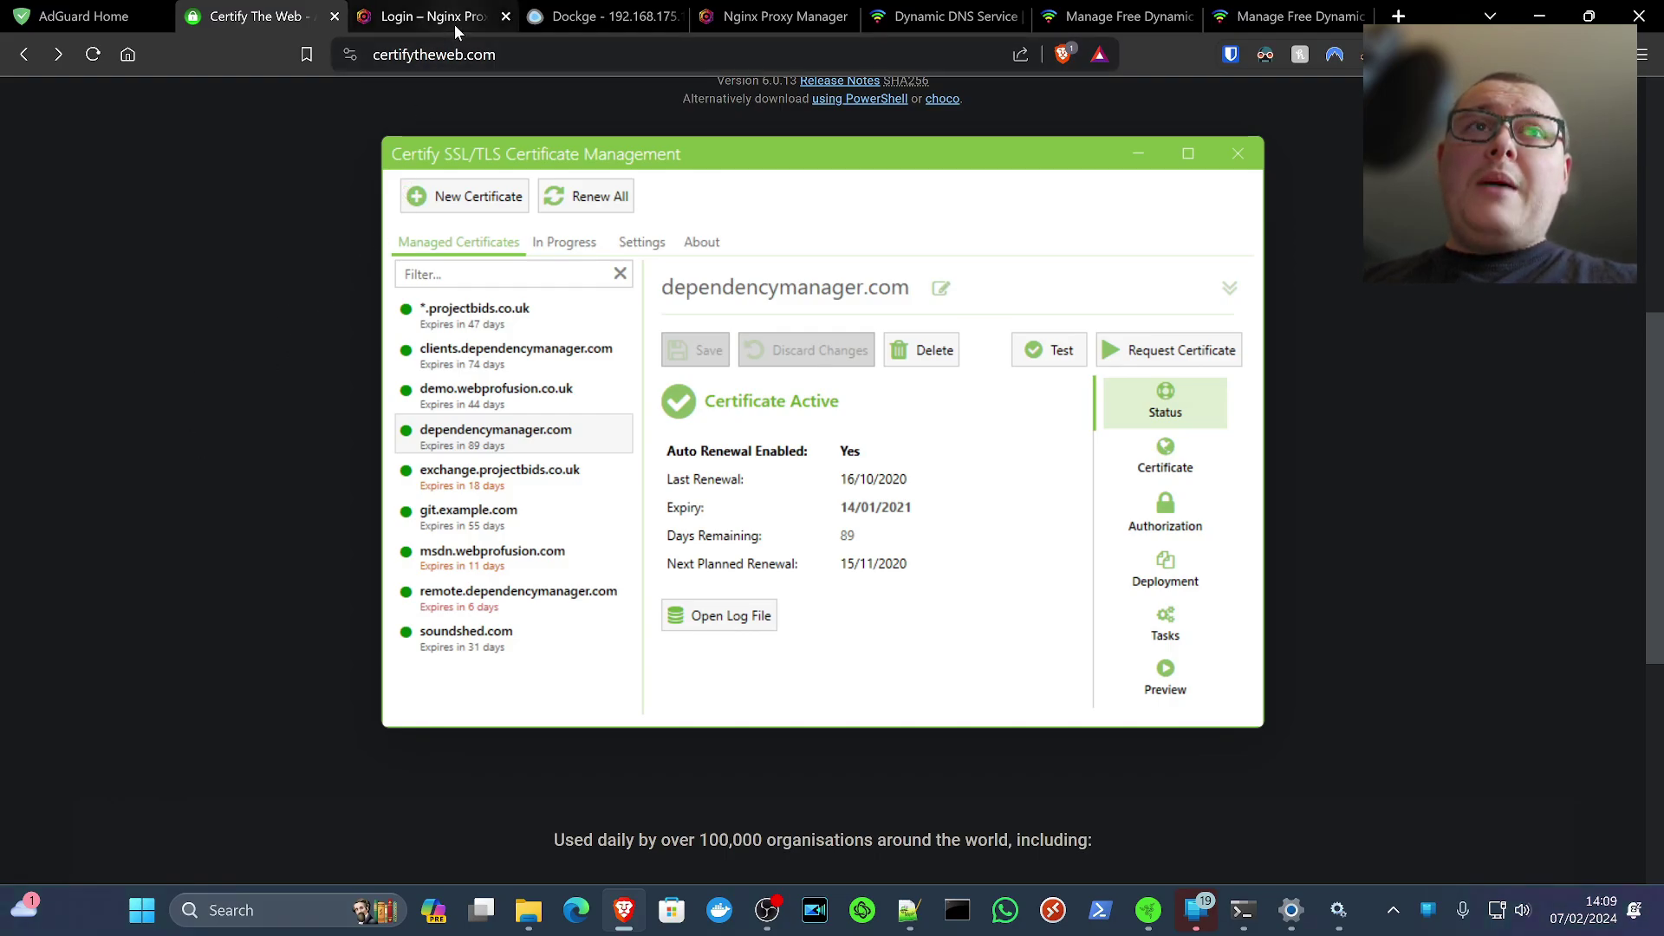
scroll(91, 421, up, 5)
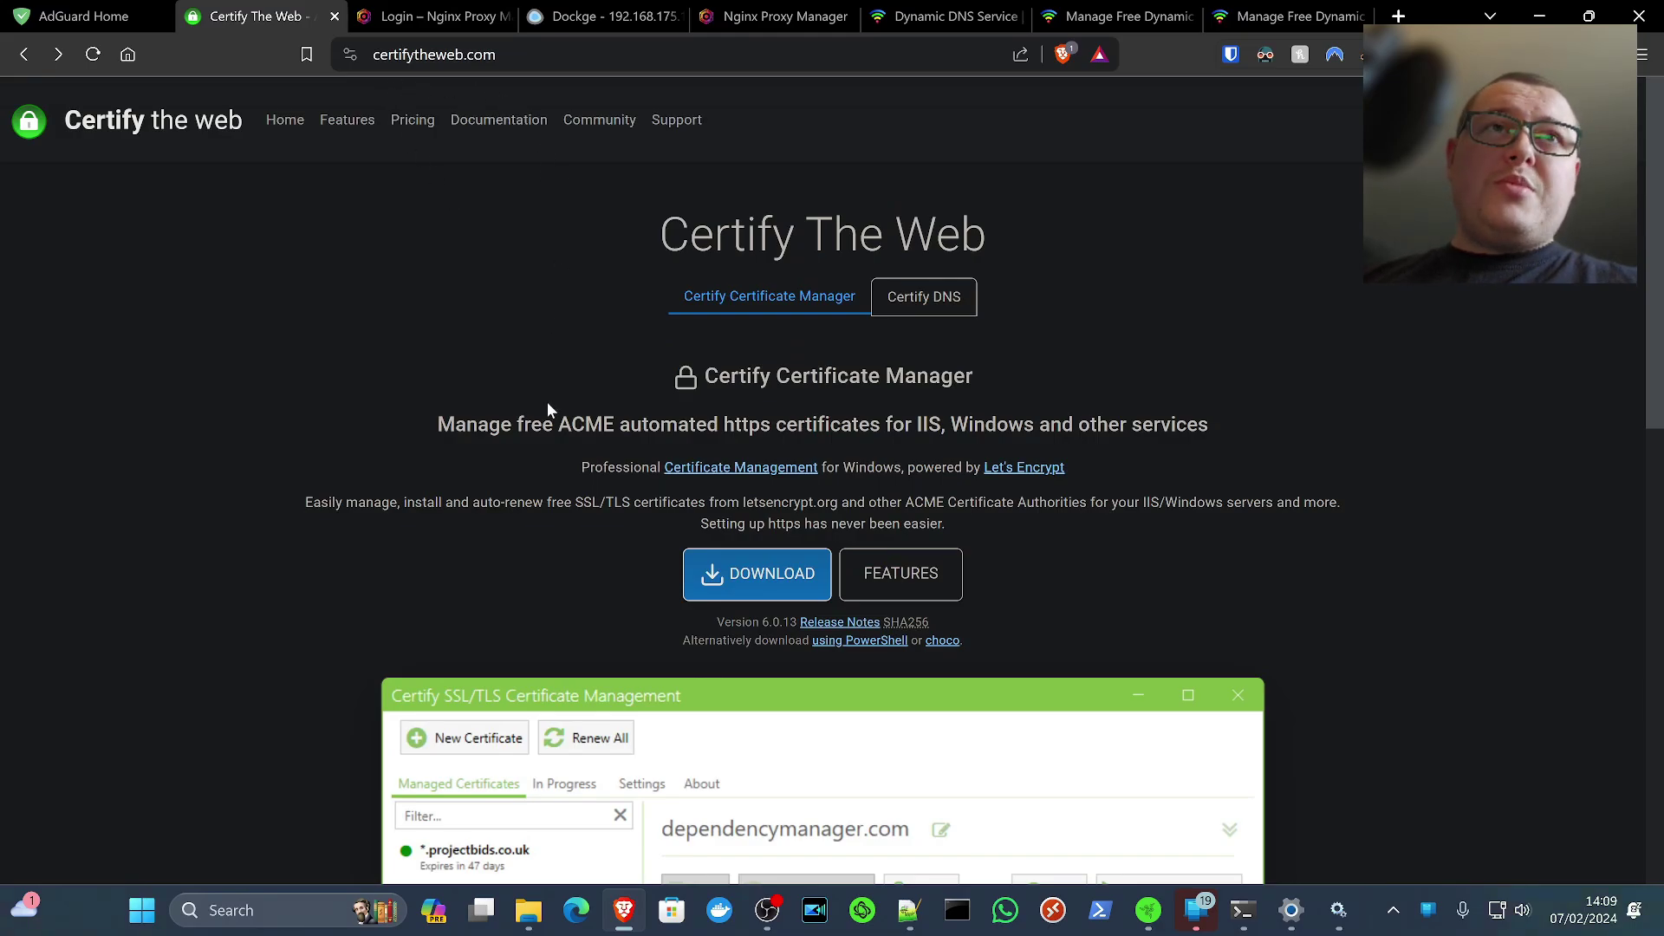
Download and install Certify Certificate Manager, then reposition the launched Community Edition window
click(763, 596)
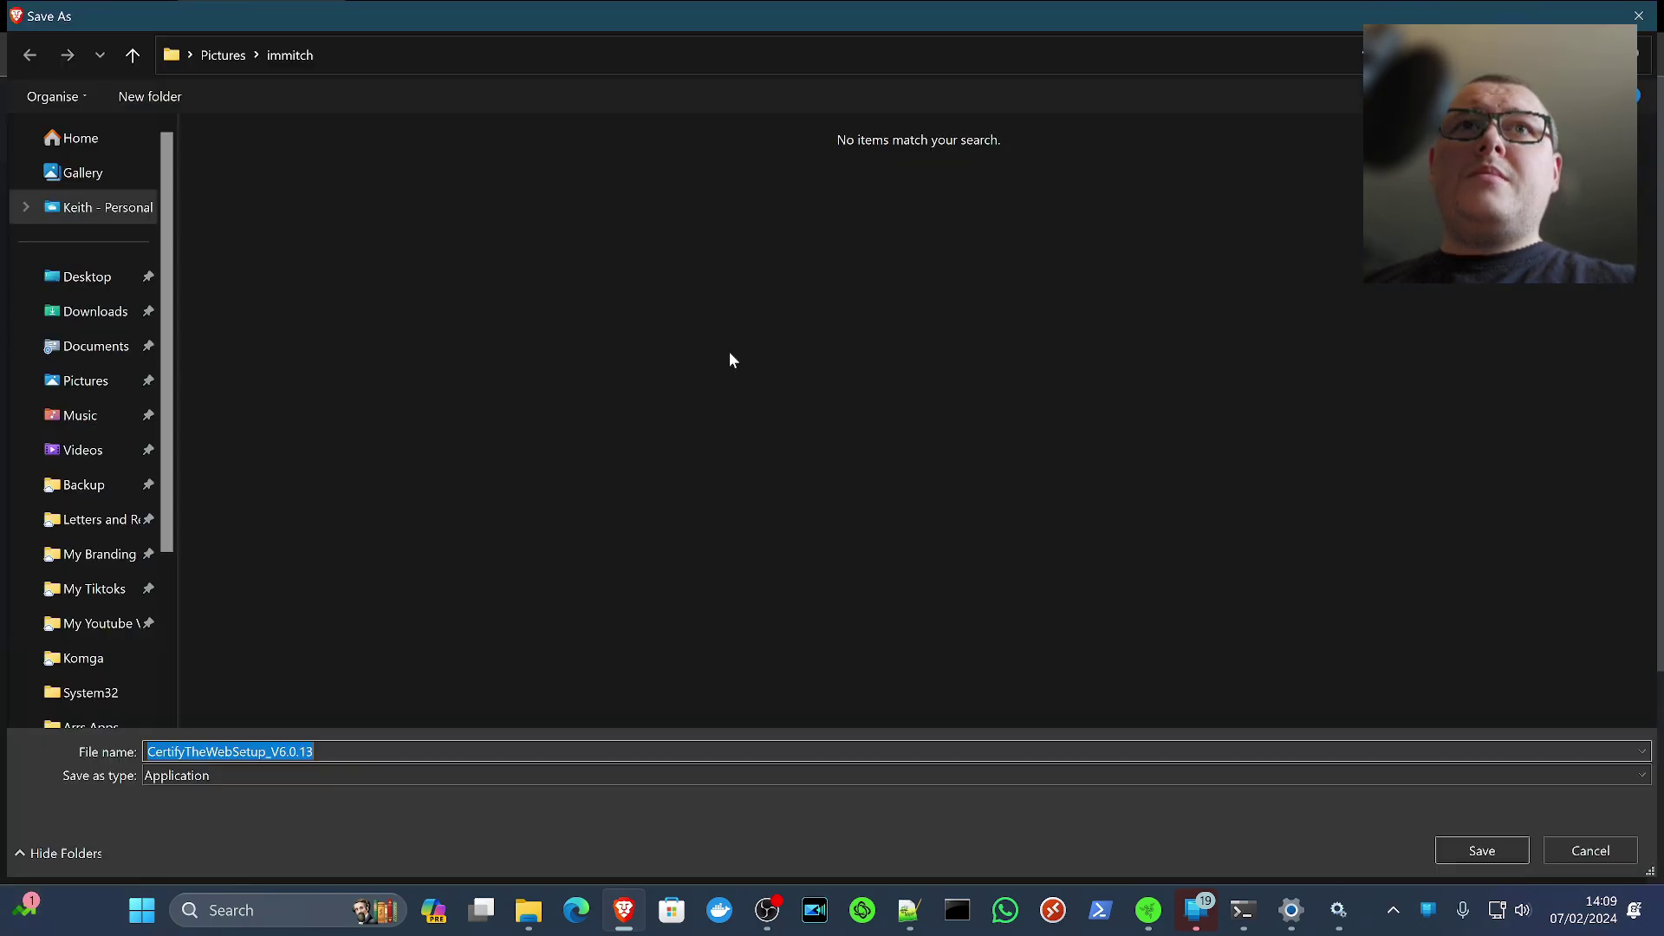
key(Return)
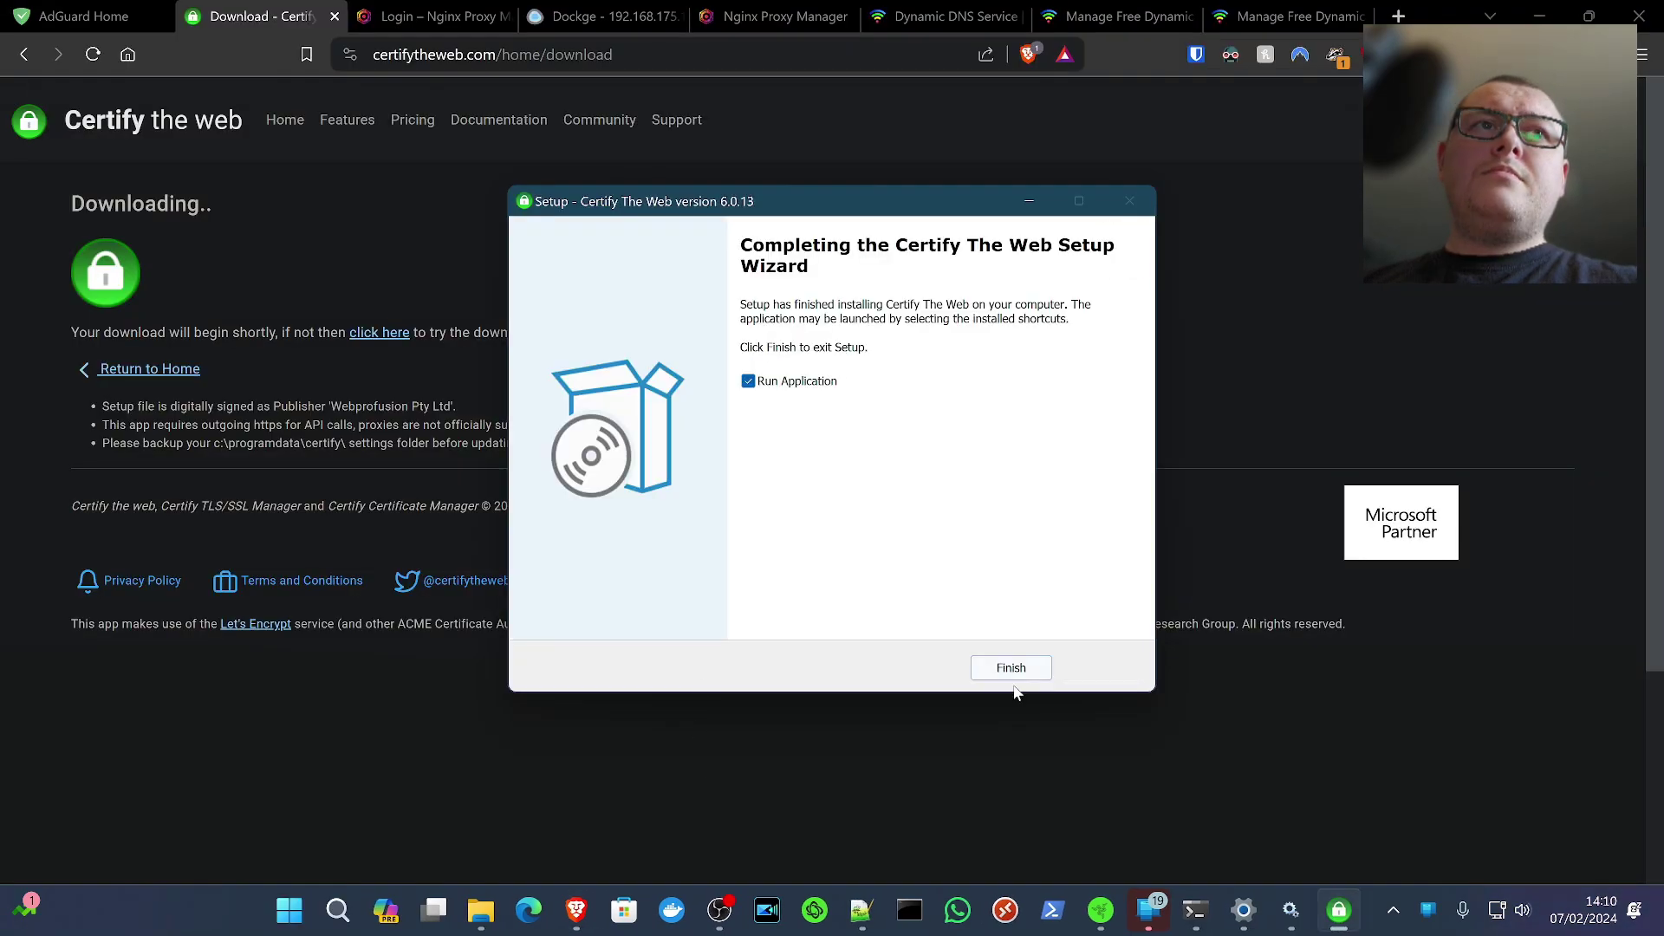
click(1015, 675)
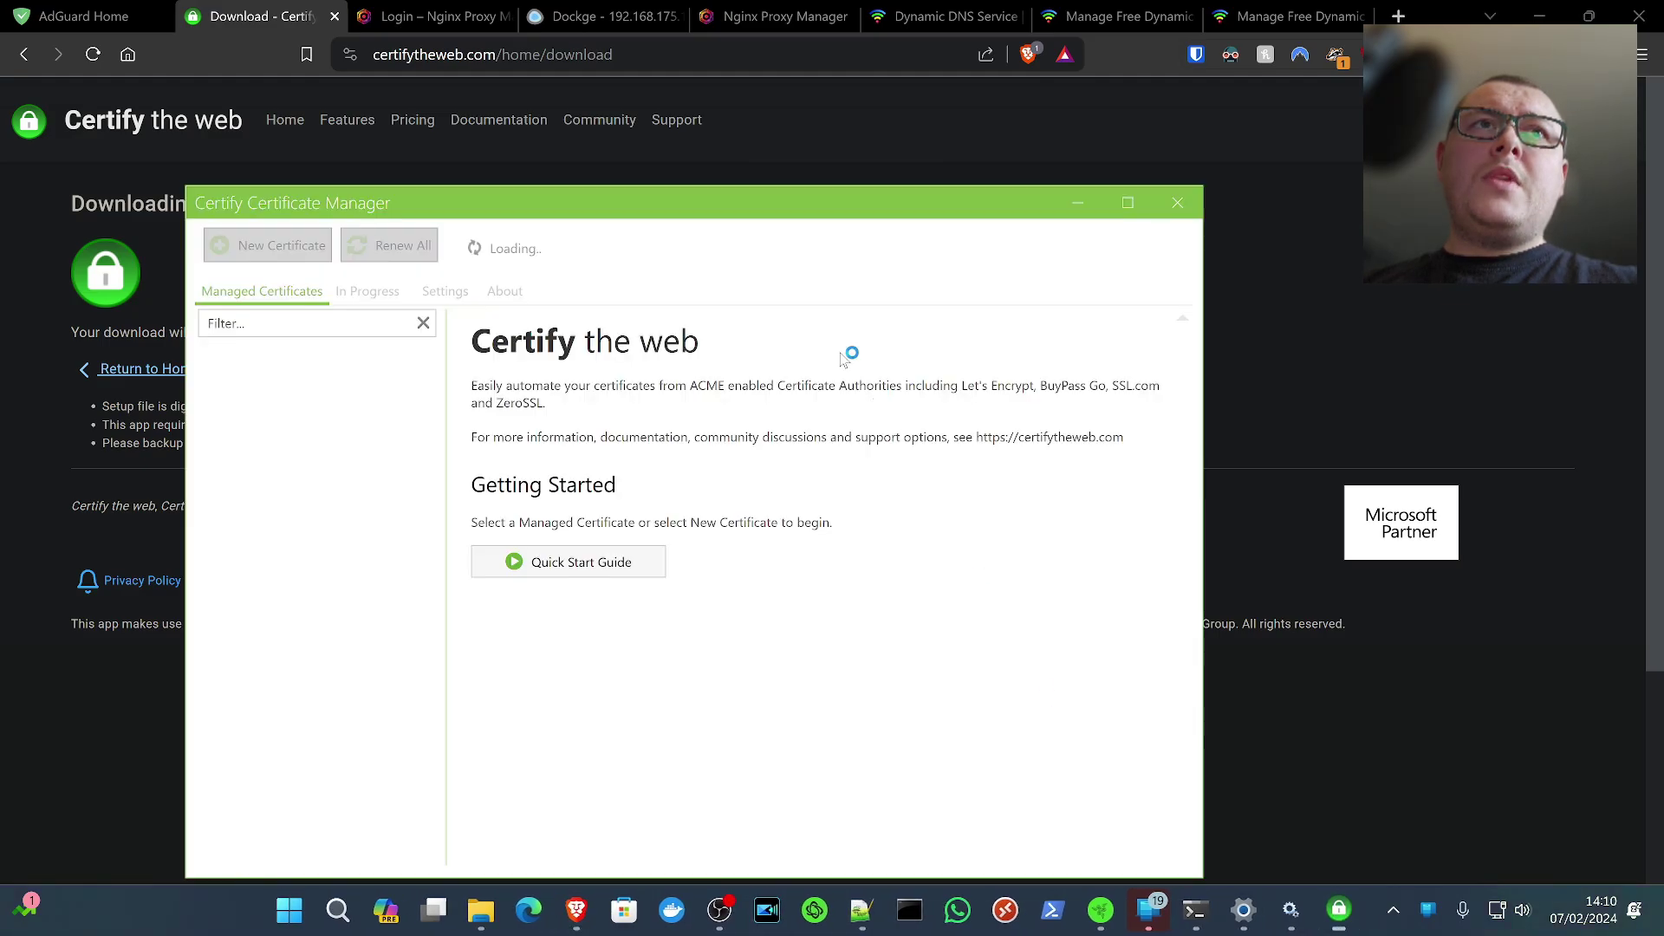
drag(731, 196, 833, 159)
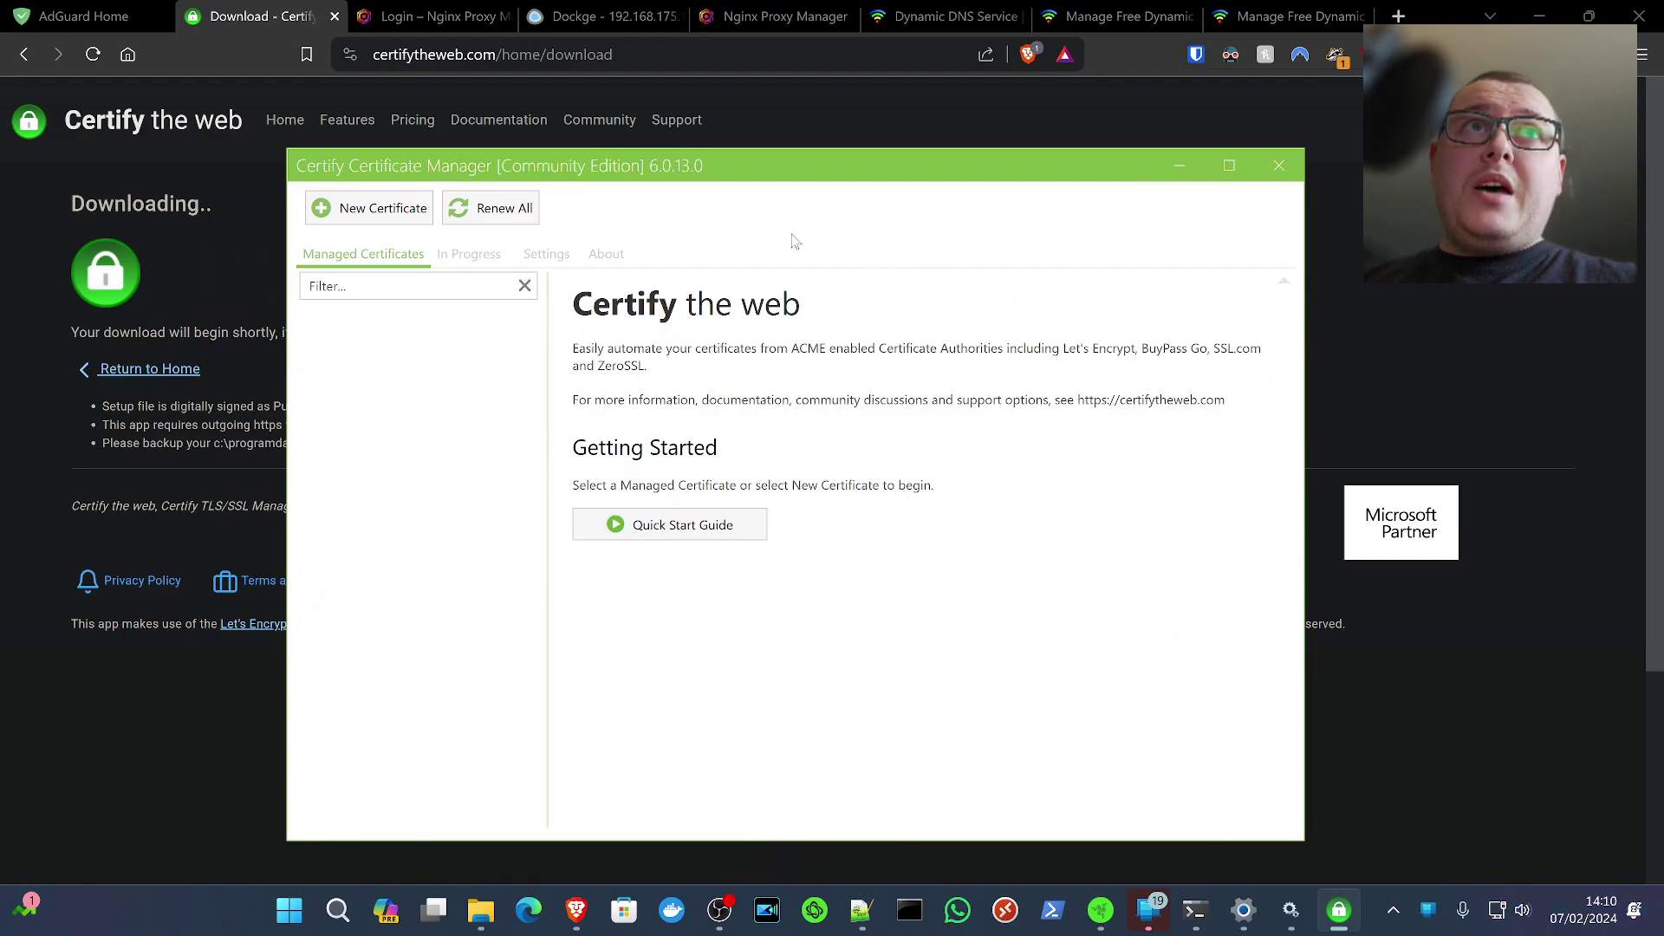
Start a new certificate and keep Let's Encrypt as the certificate authority
click(953, 15)
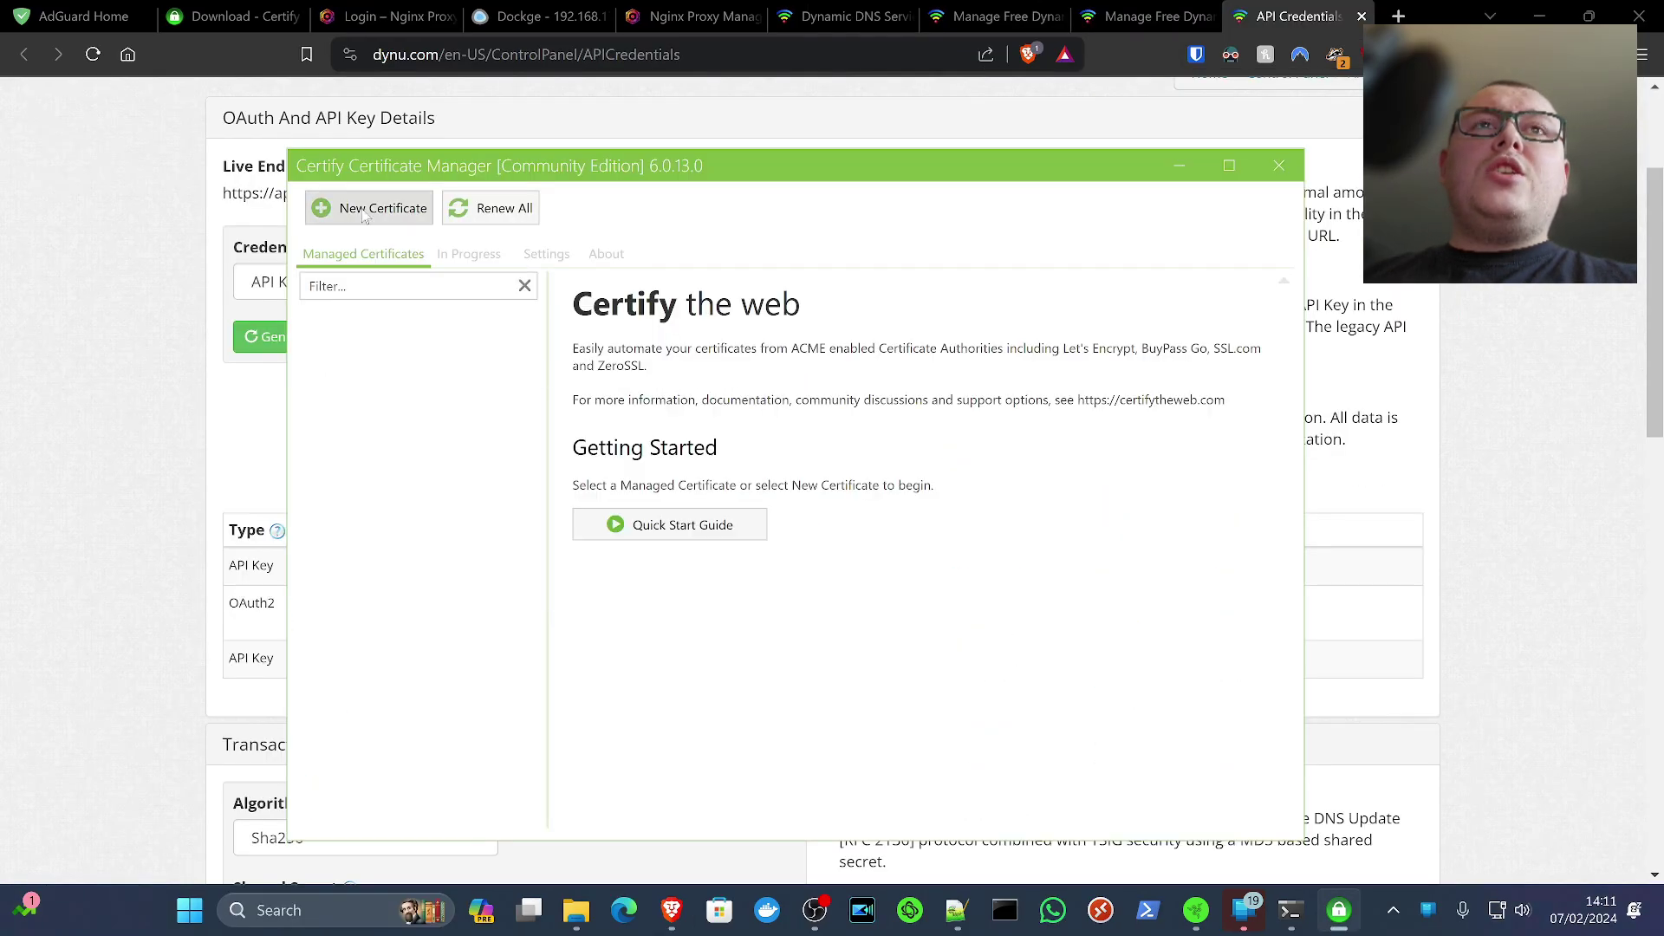
click(364, 211)
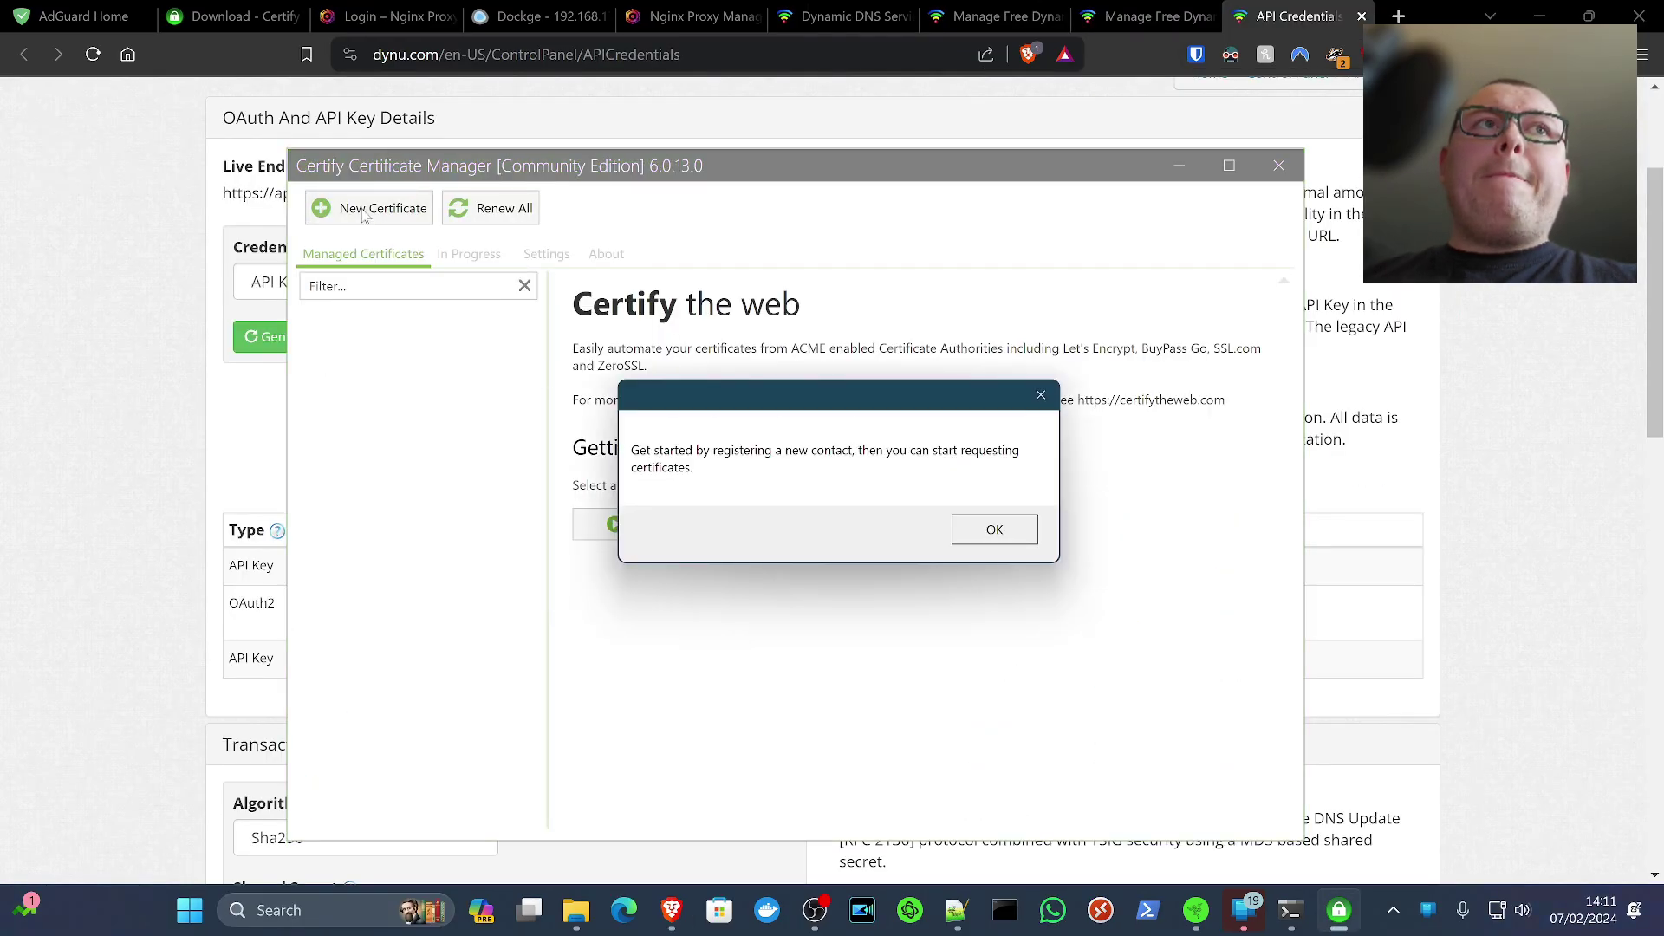
click(1001, 534)
click(804, 433)
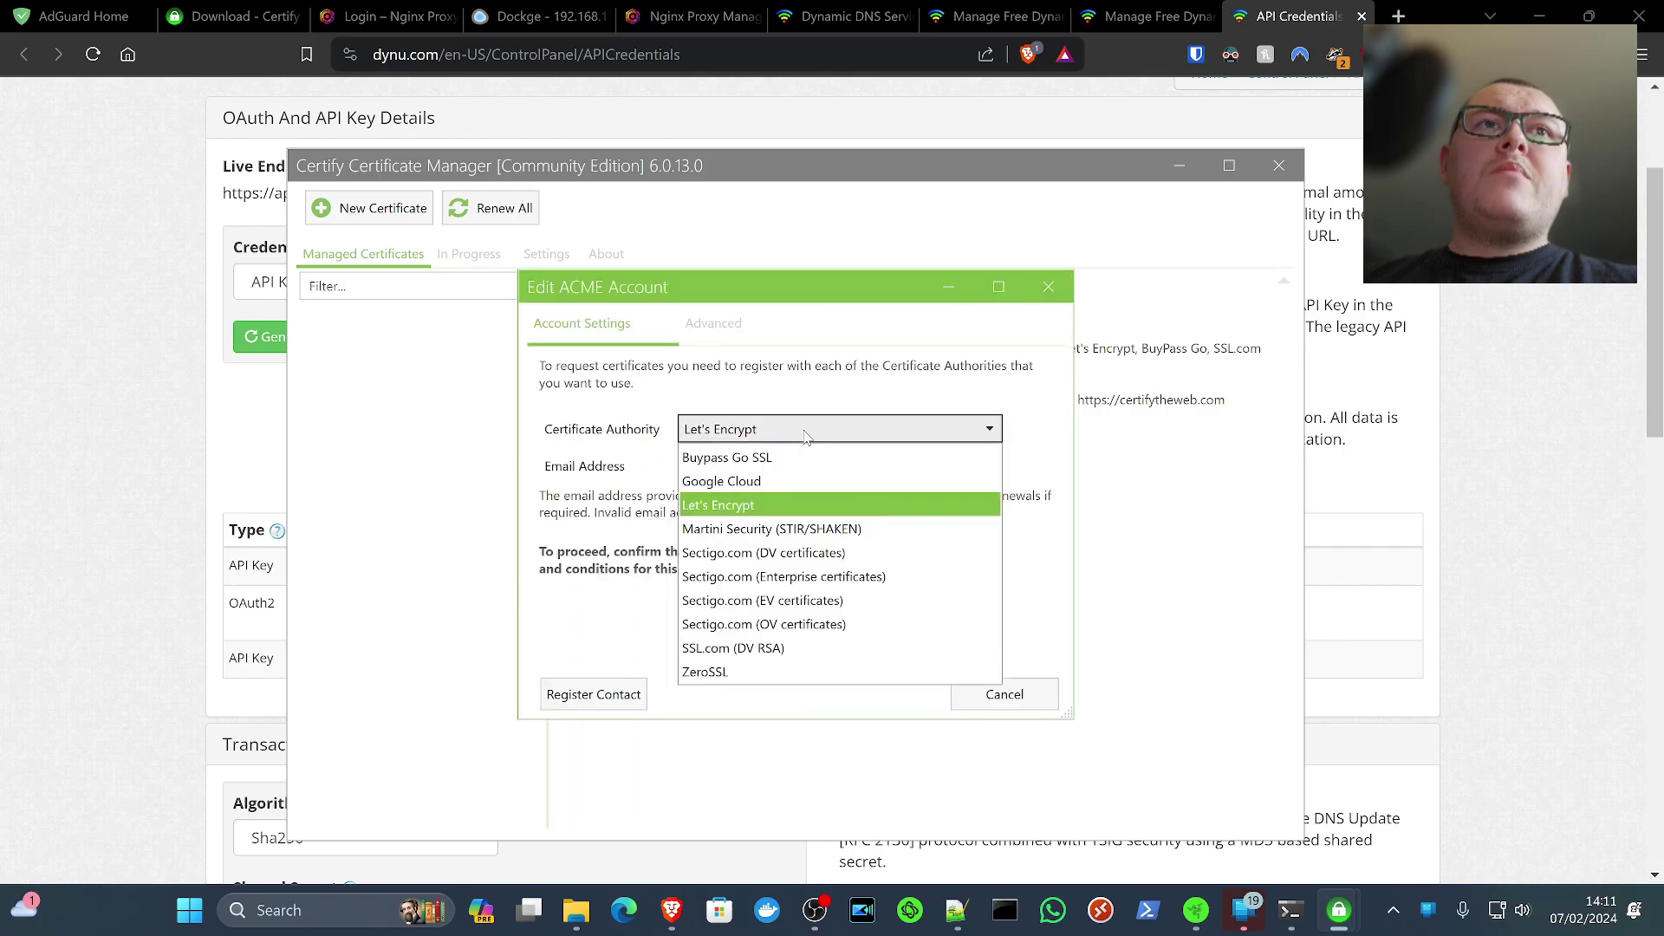
click(806, 431)
Enter the contact's e-mail address, accept the Let's Encrypt terms and register the contact
click(813, 465)
key(ctrl+v)
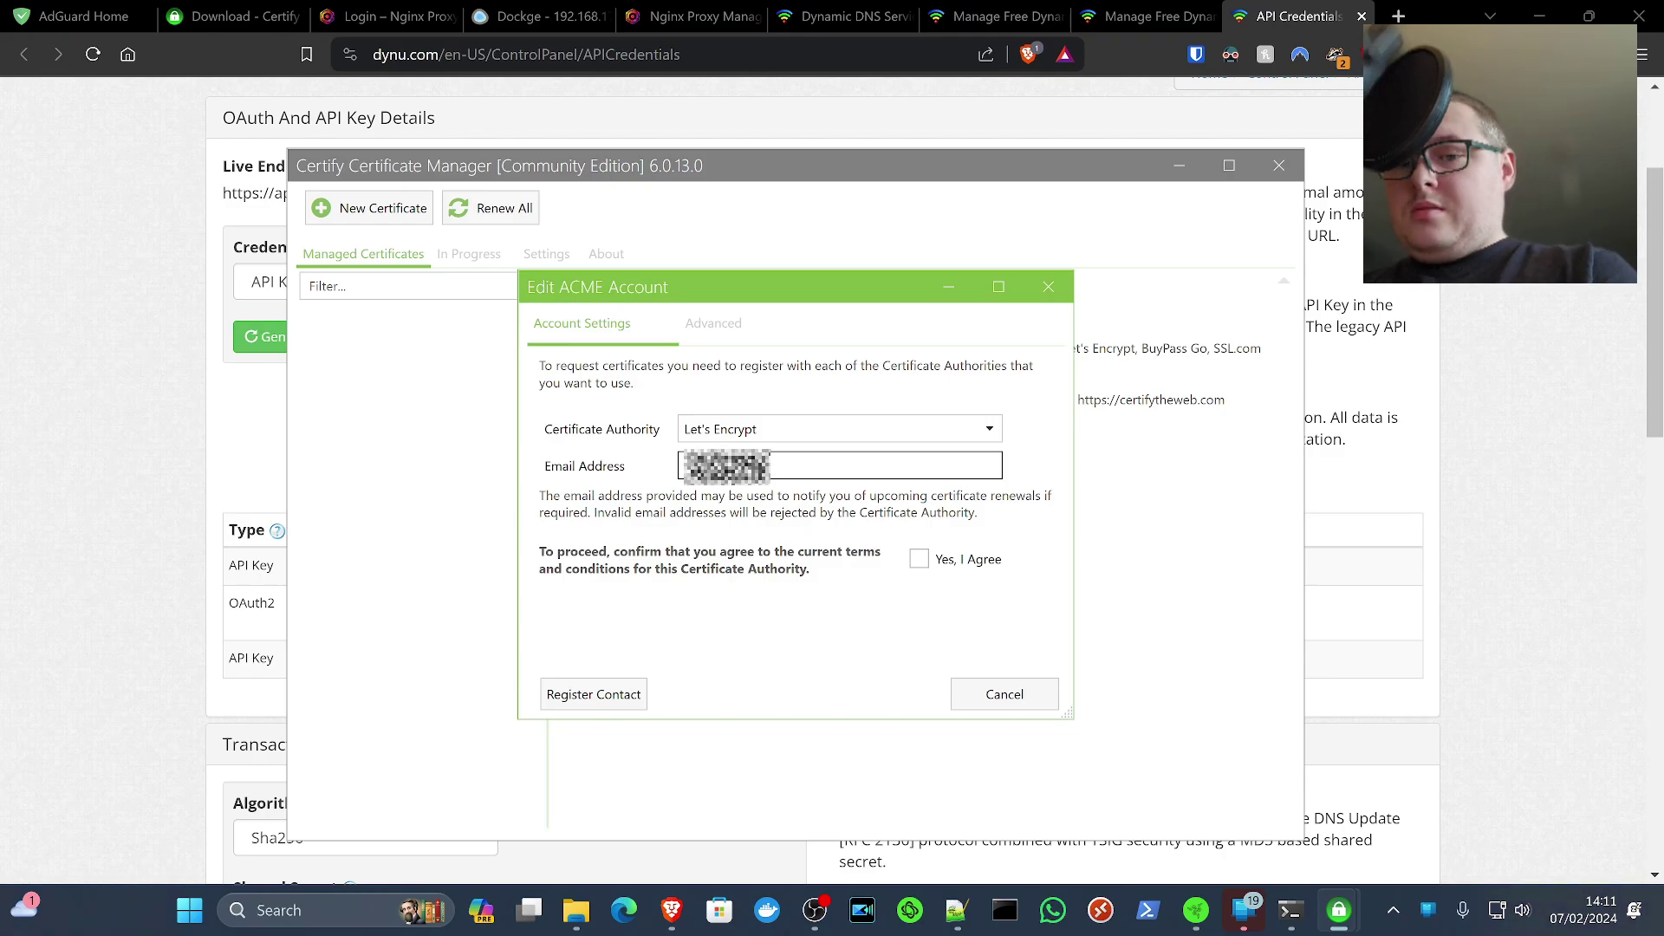
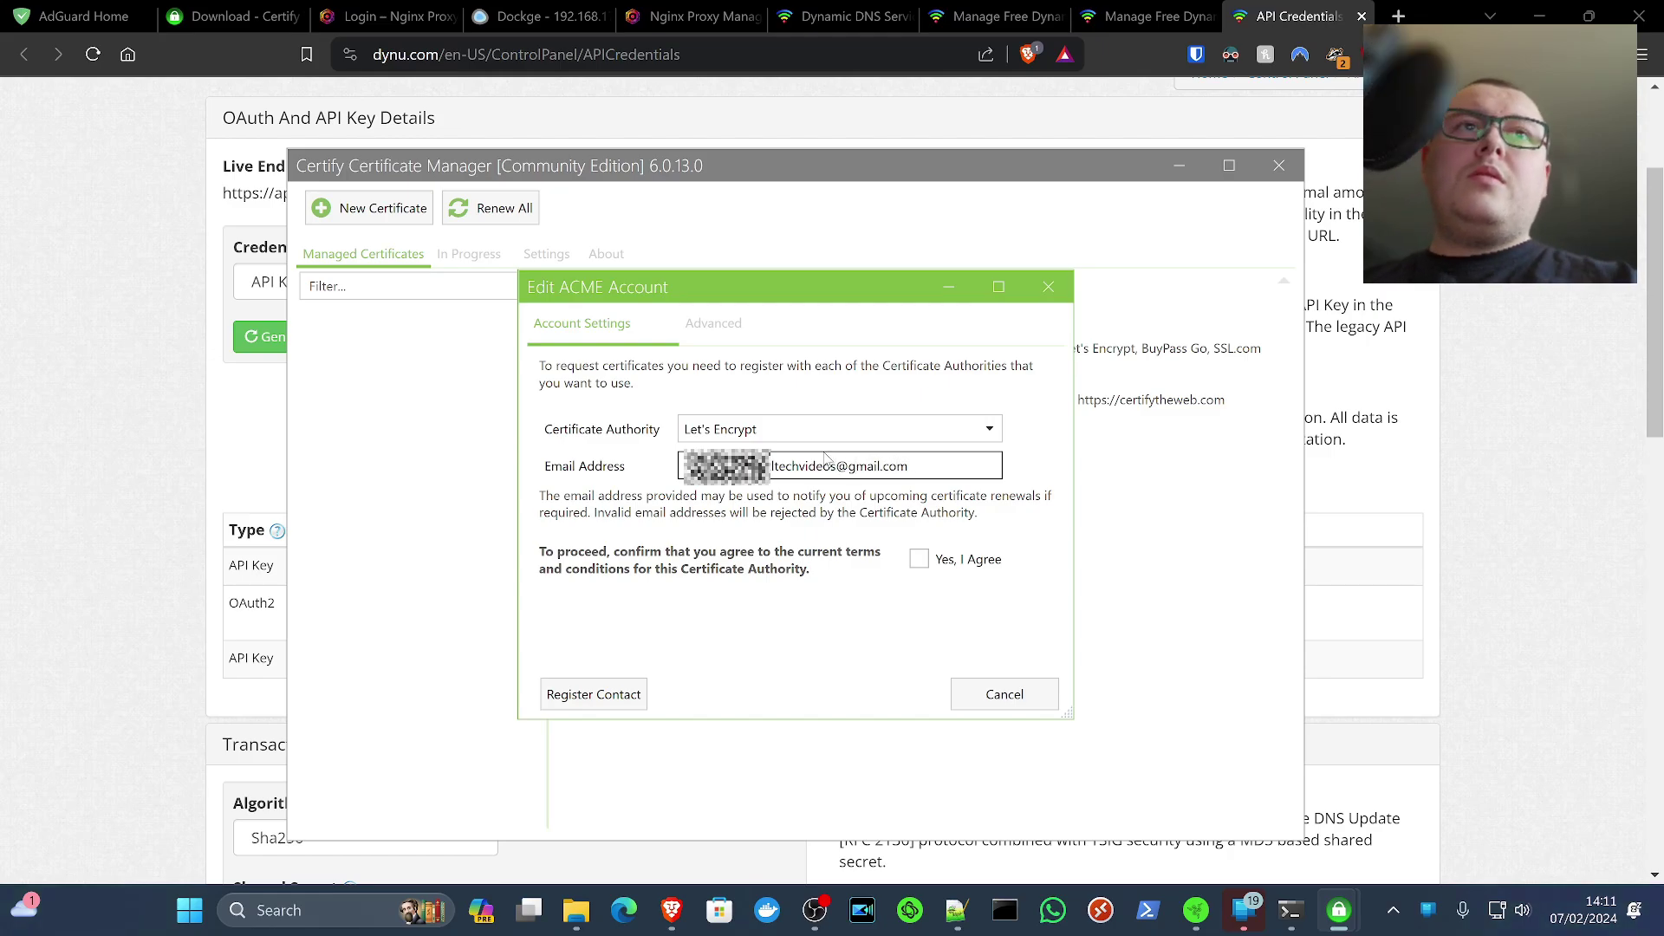
click(921, 559)
click(920, 559)
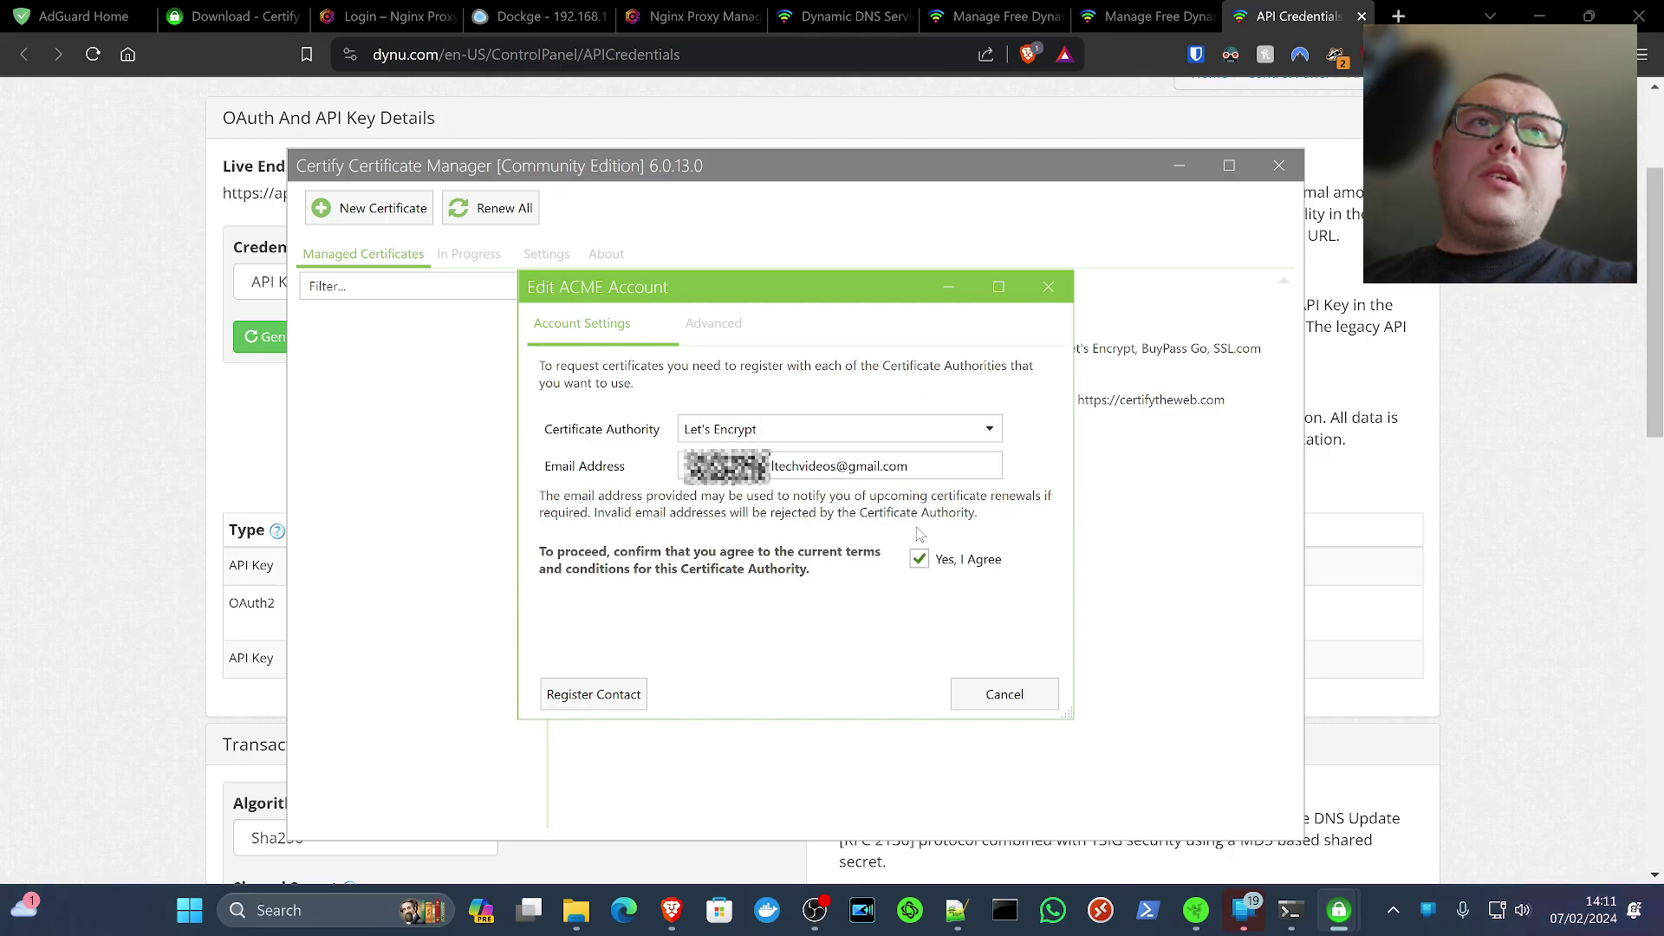
click(578, 694)
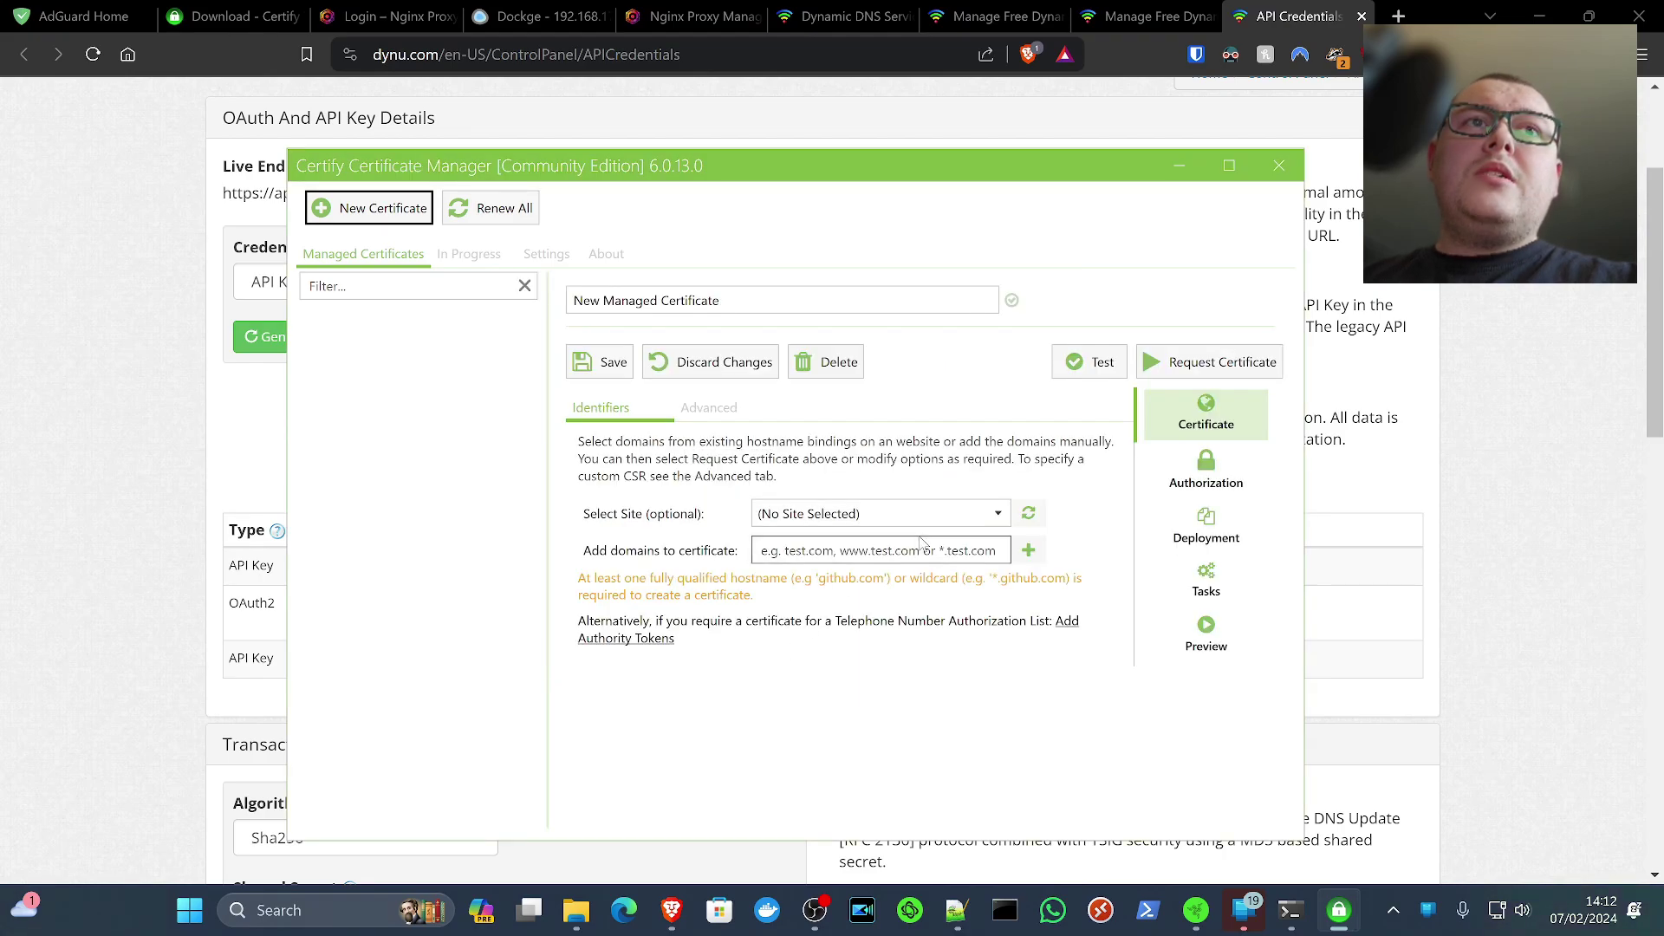
Rename the certificate to kltechoffline and save it
click(716, 295)
double_click(693, 300)
click(753, 305)
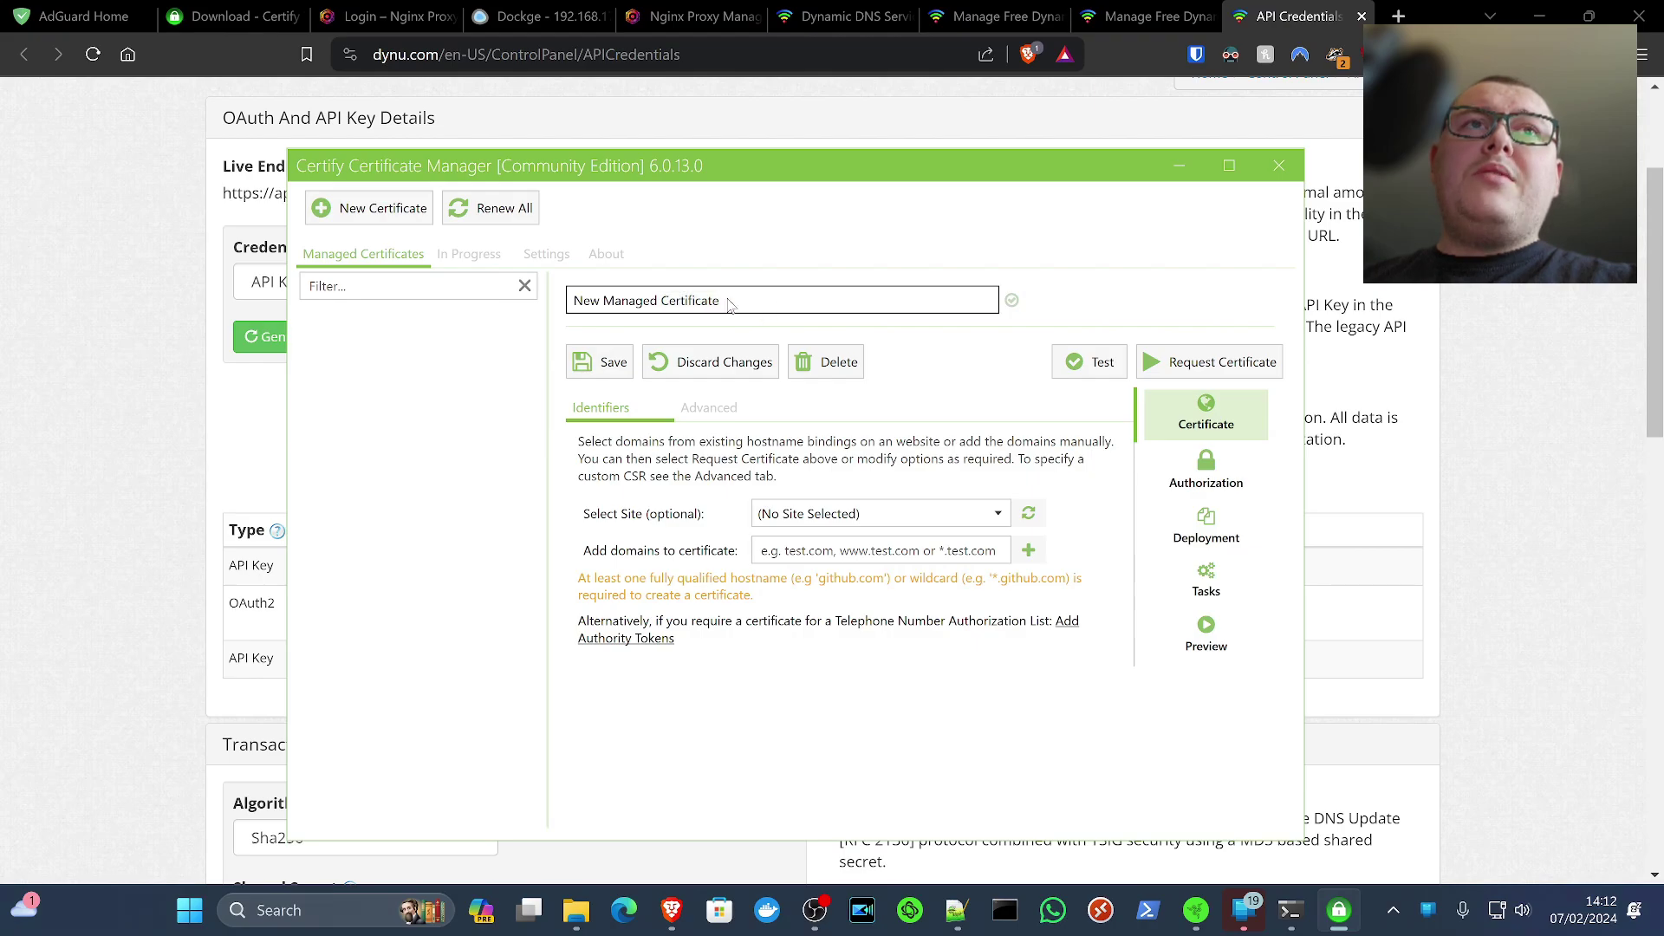
drag(754, 307, 549, 298)
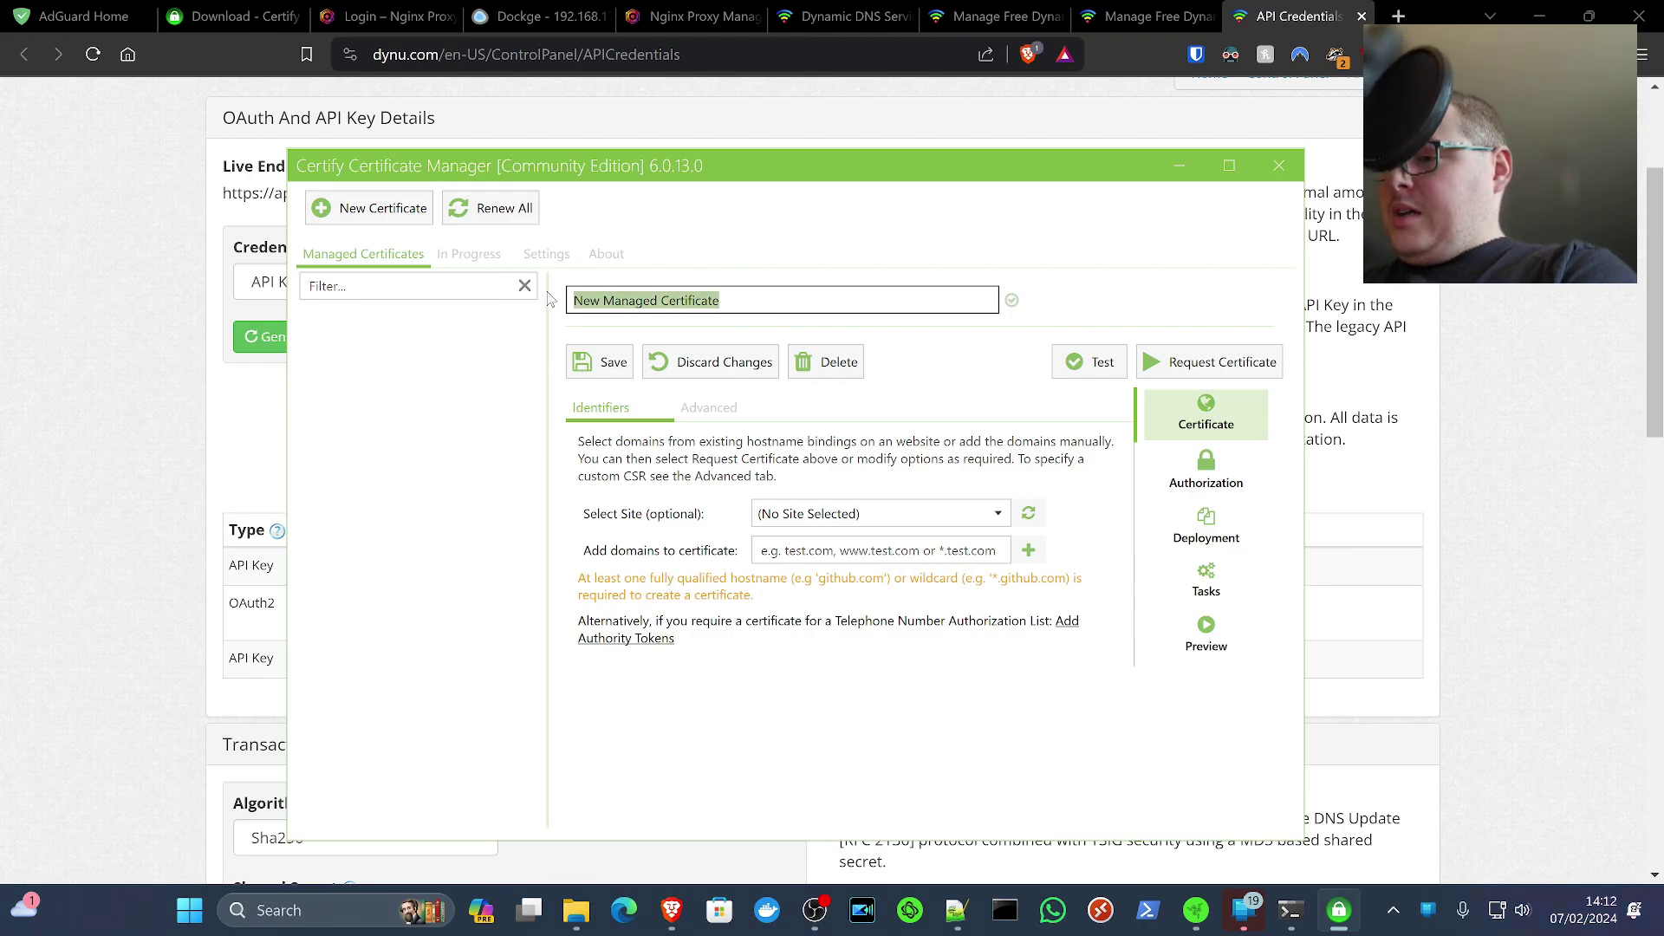
text(kltechoffline)
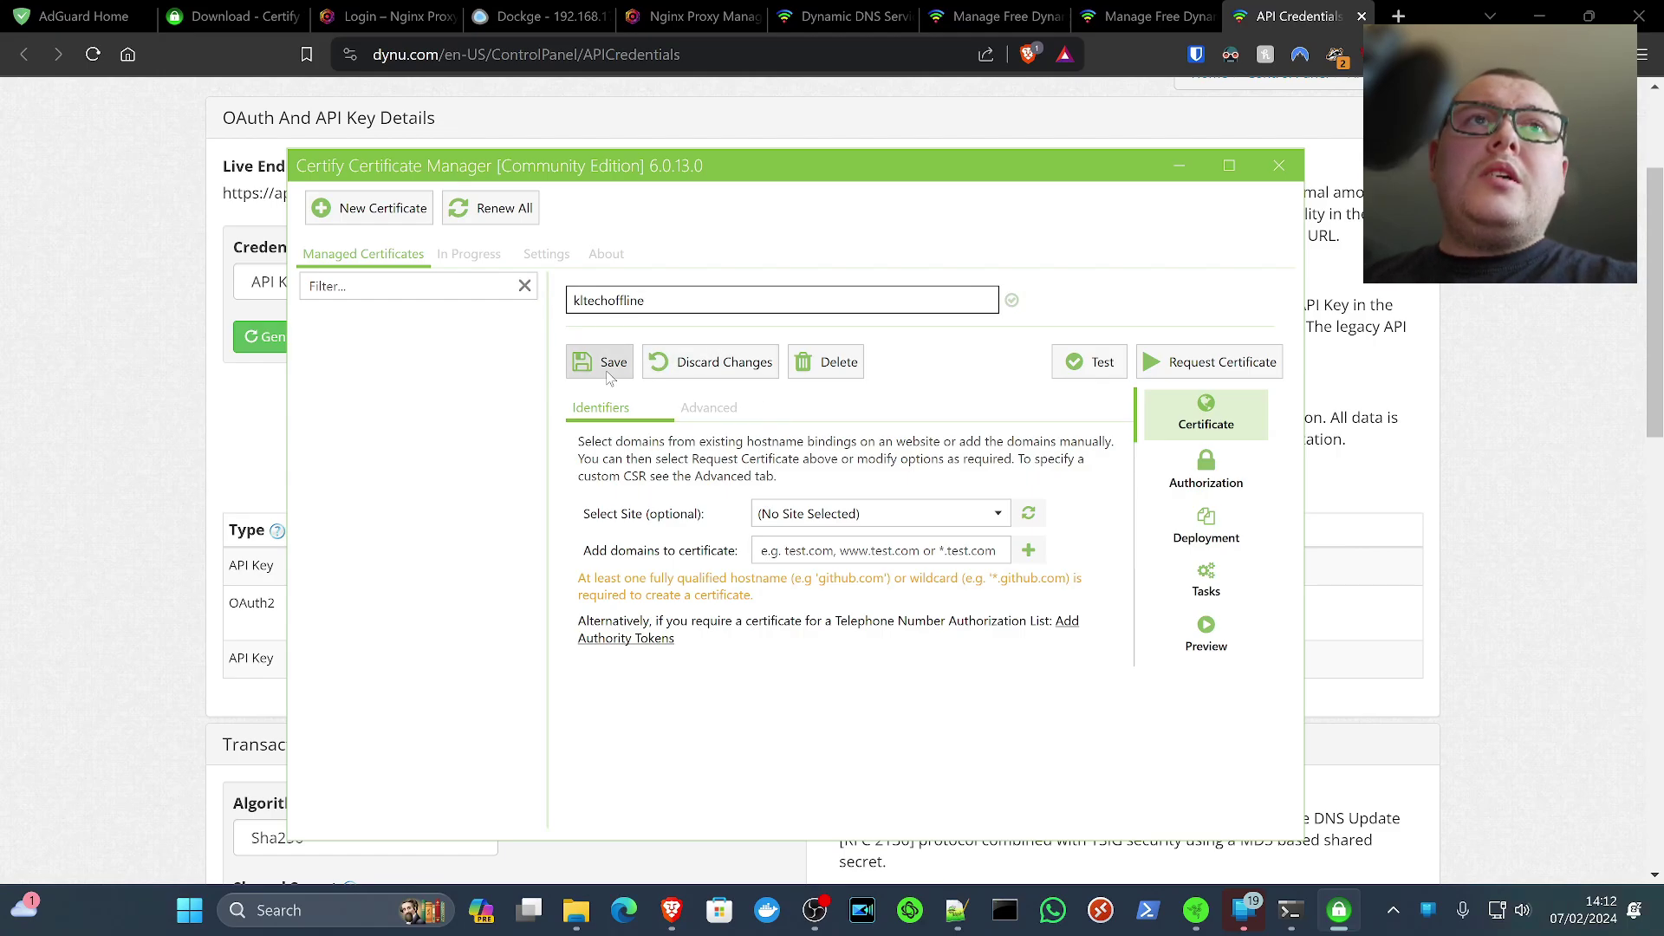
click(594, 380)
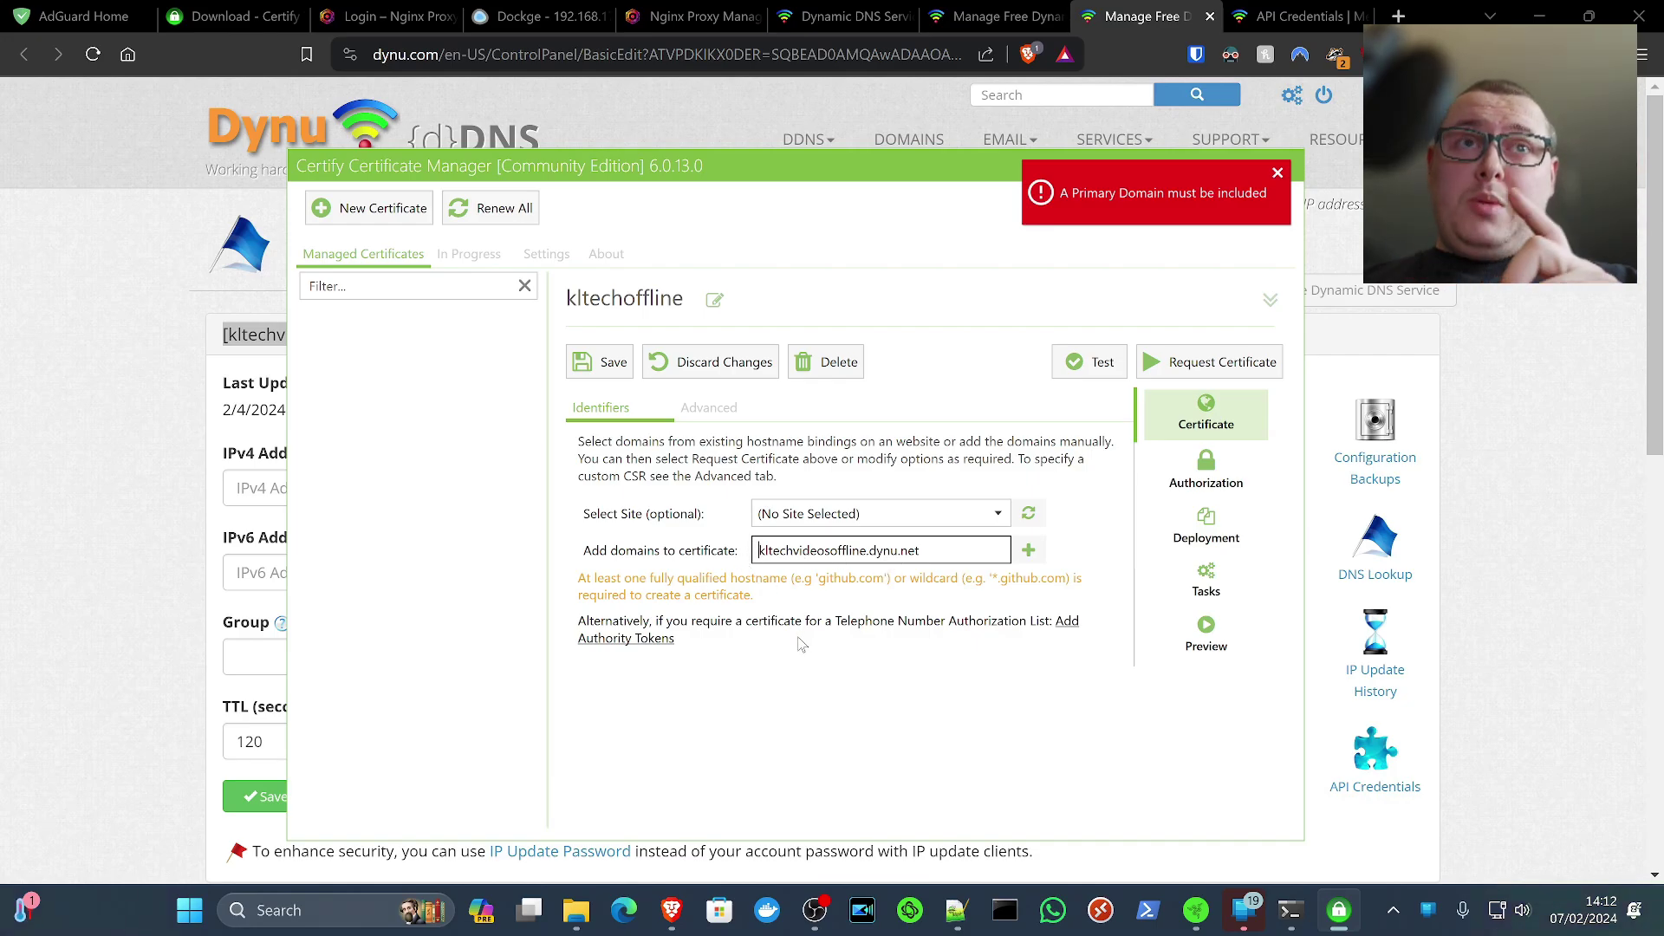
Add *.kltechvideosoffline.dynu.net as the domain and also include kltechvideosoffline.dynu.net
key(Home)
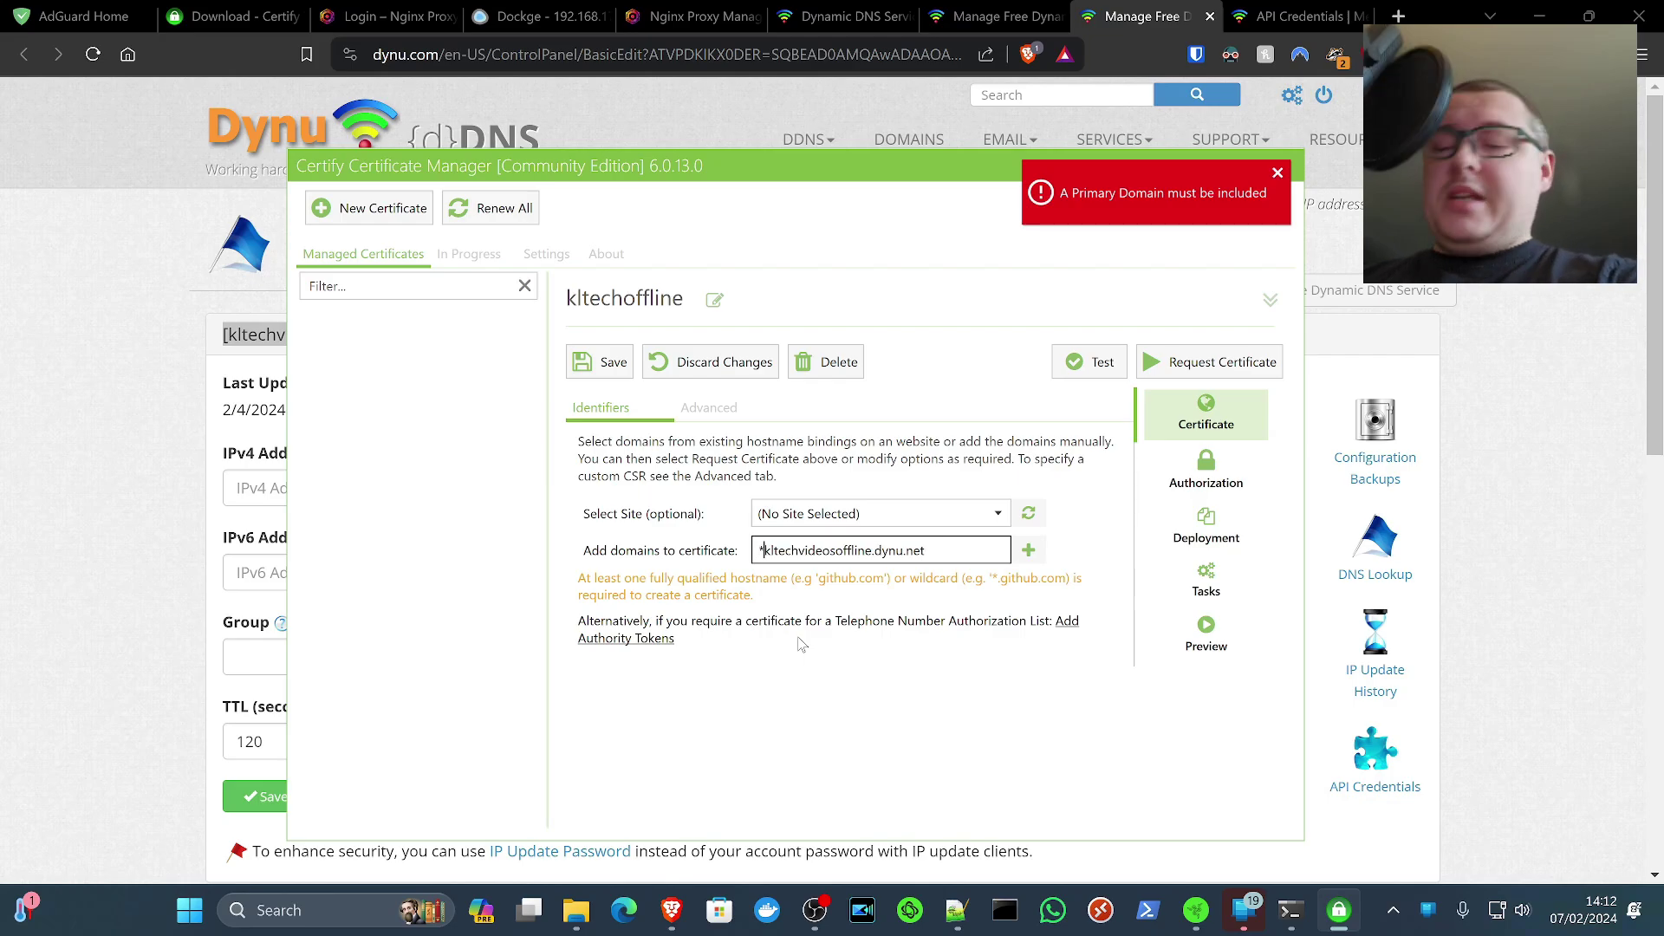
text(*.)
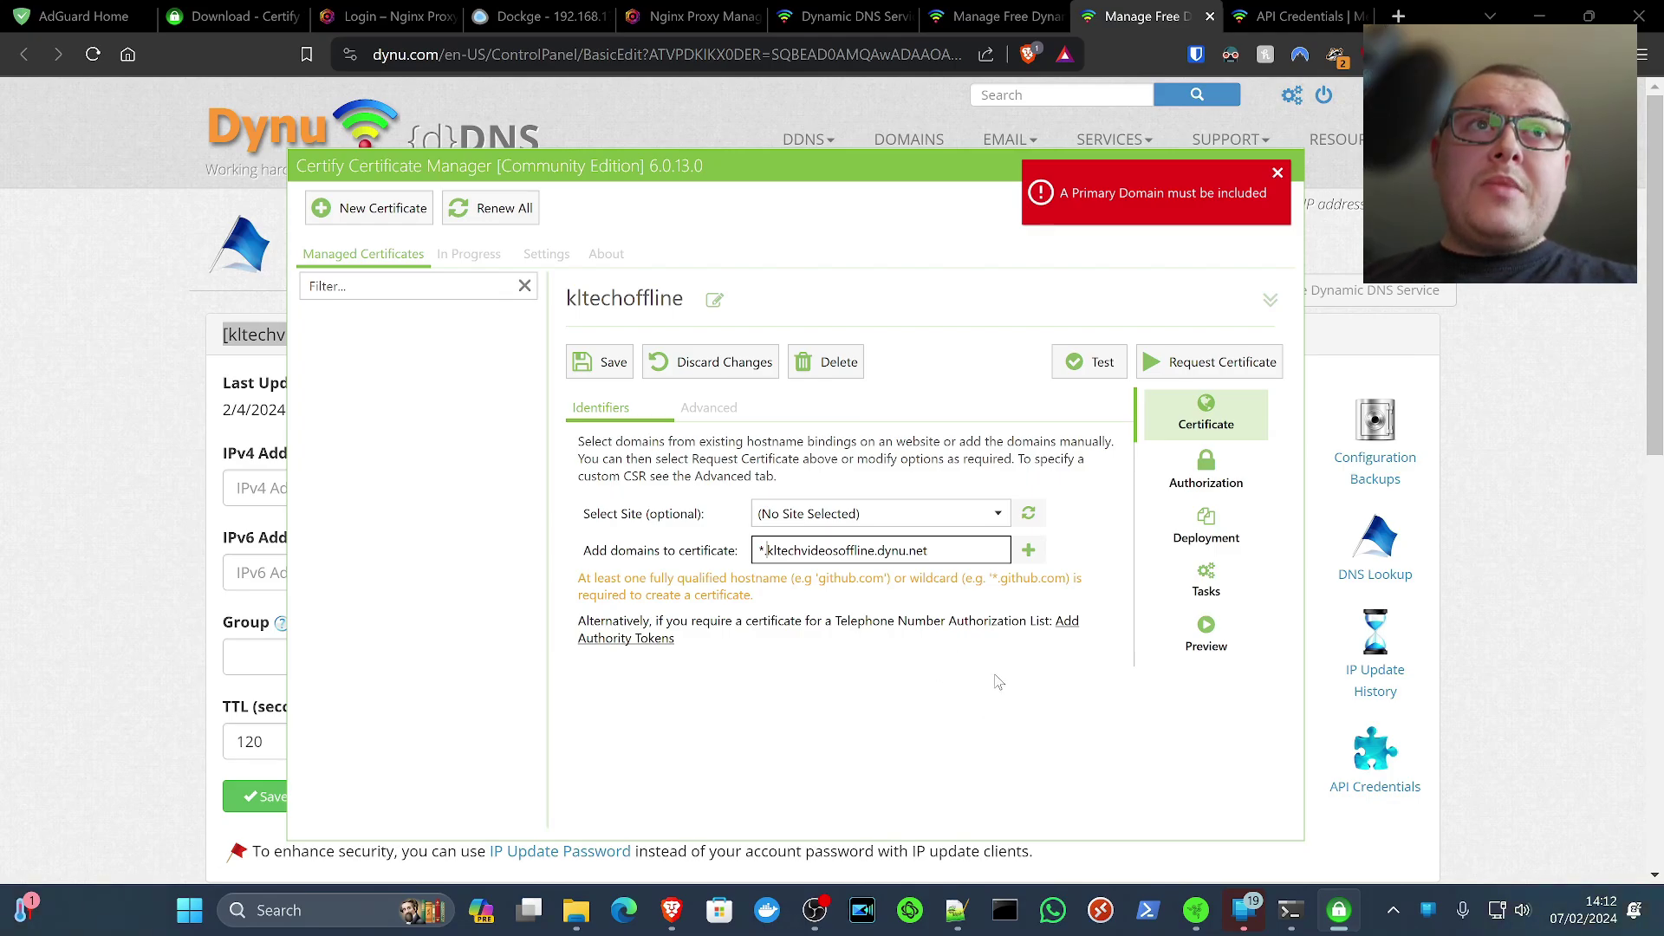
click(1030, 551)
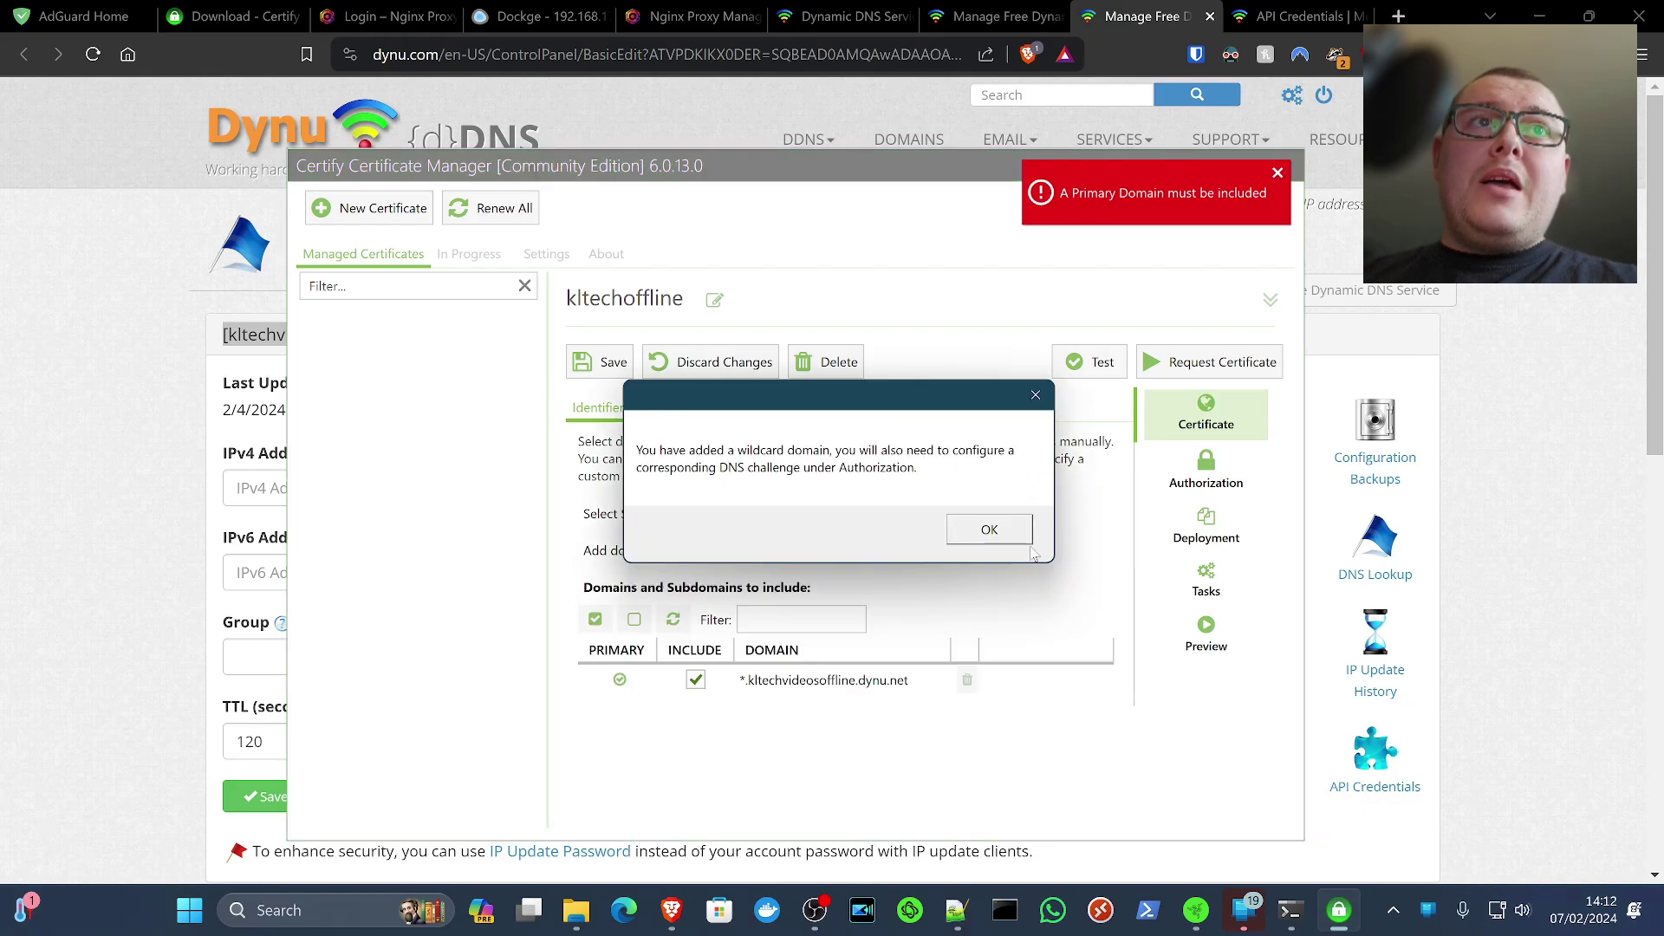
click(990, 529)
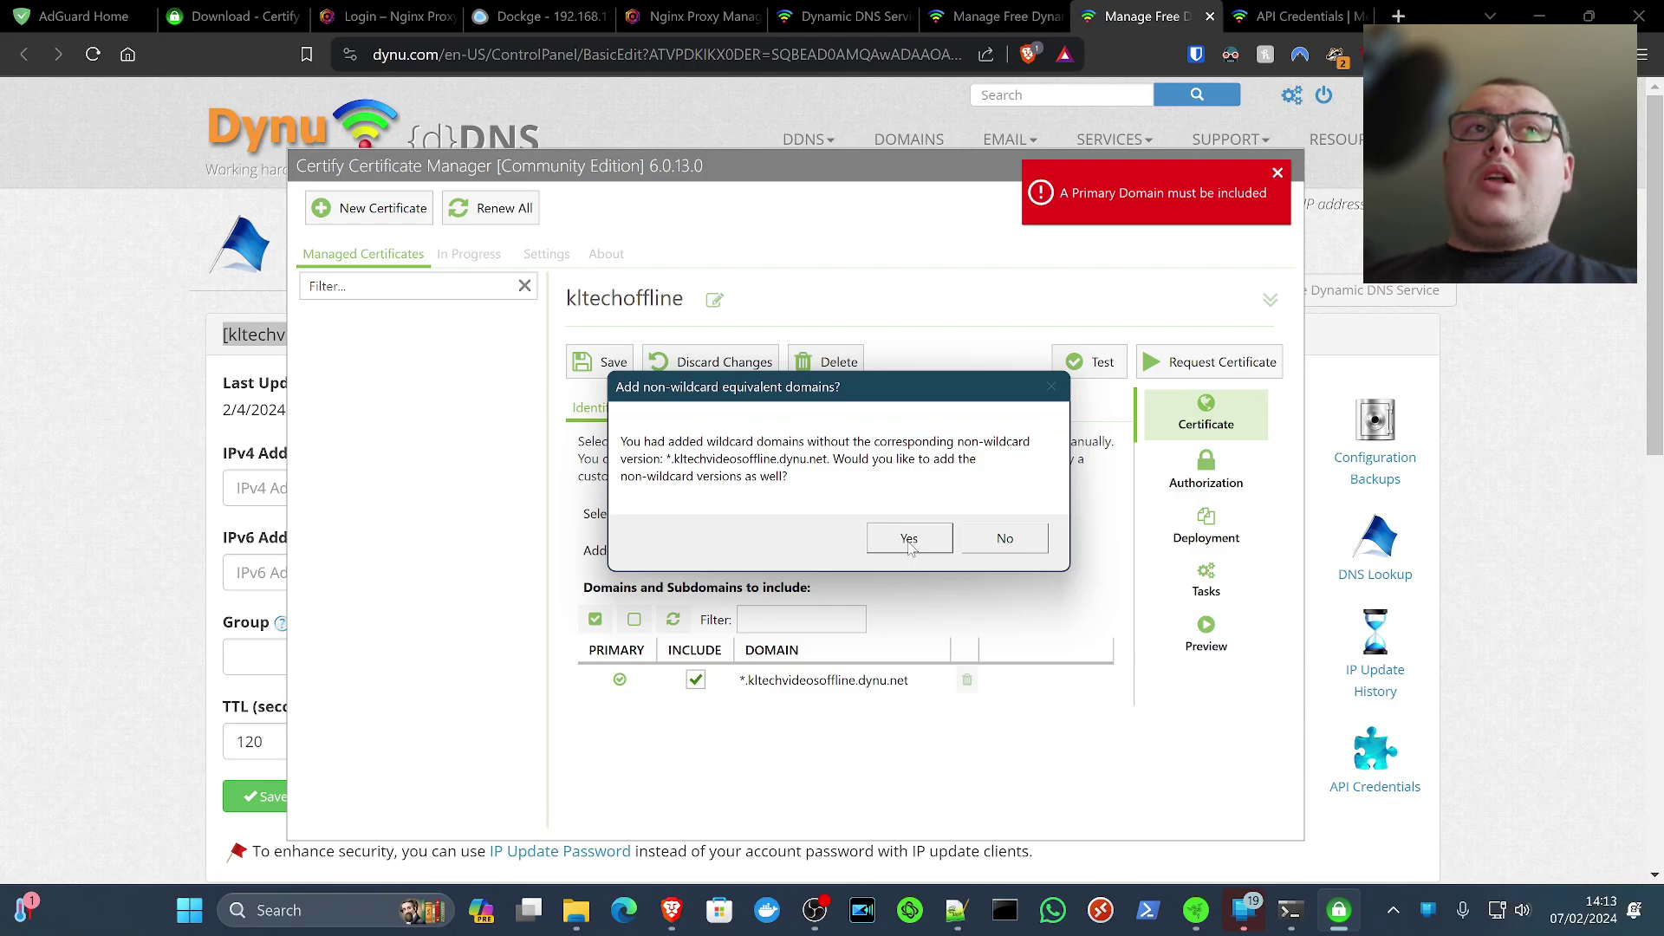
click(909, 539)
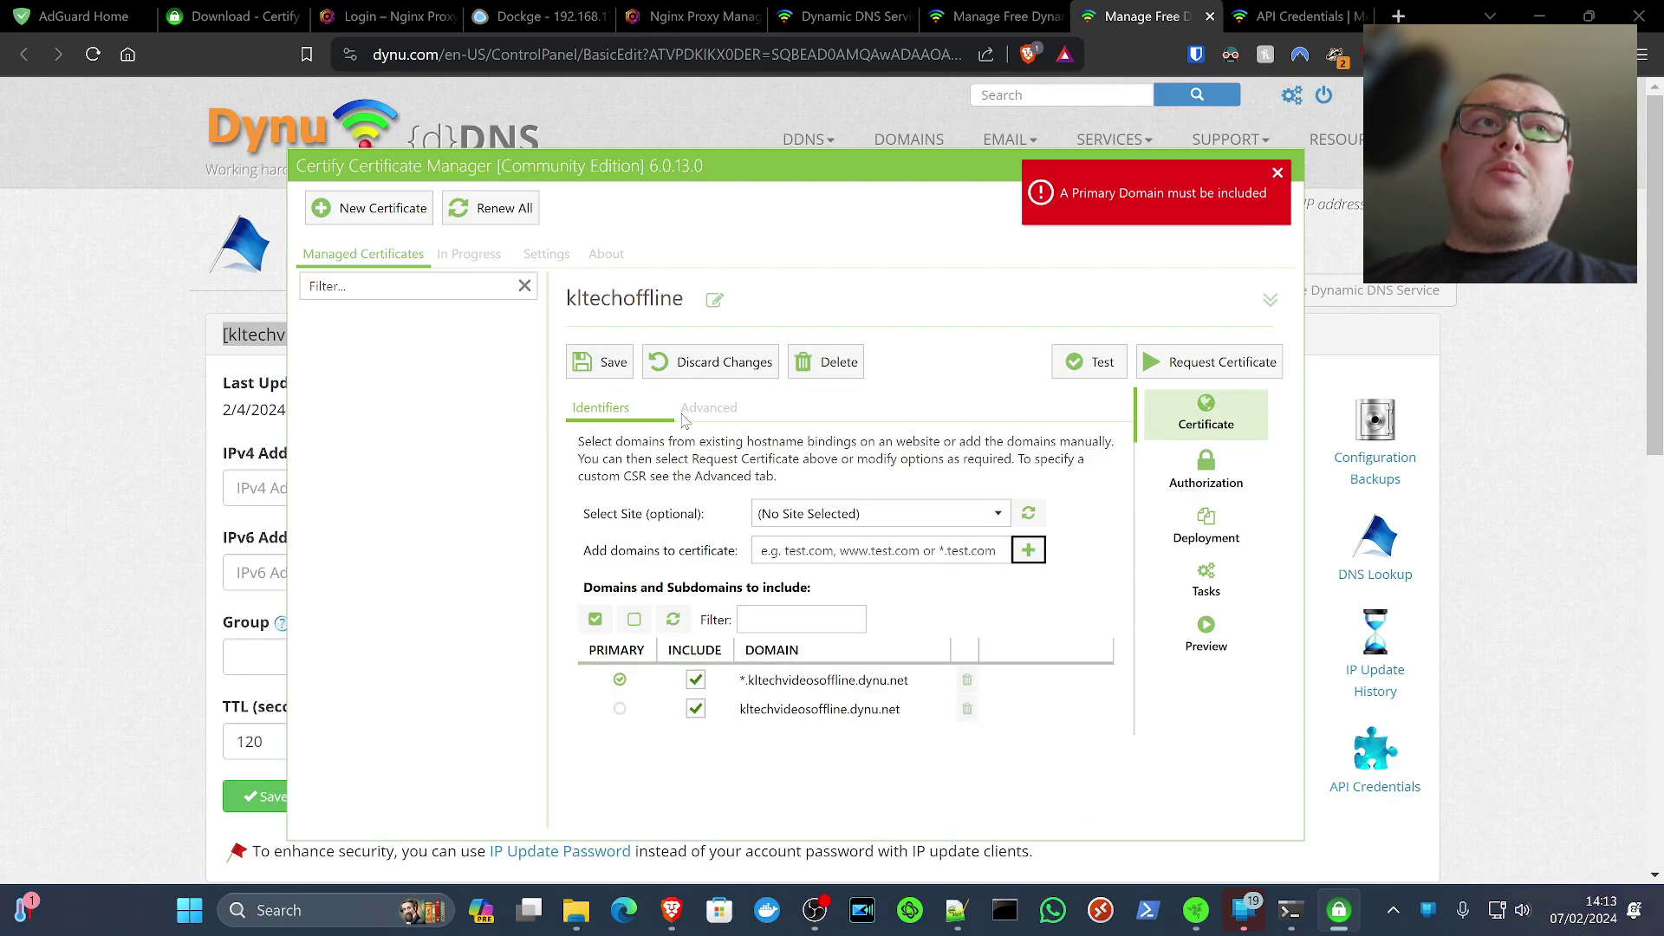
Set the domain authorization challenge type to dns-01
click(1201, 487)
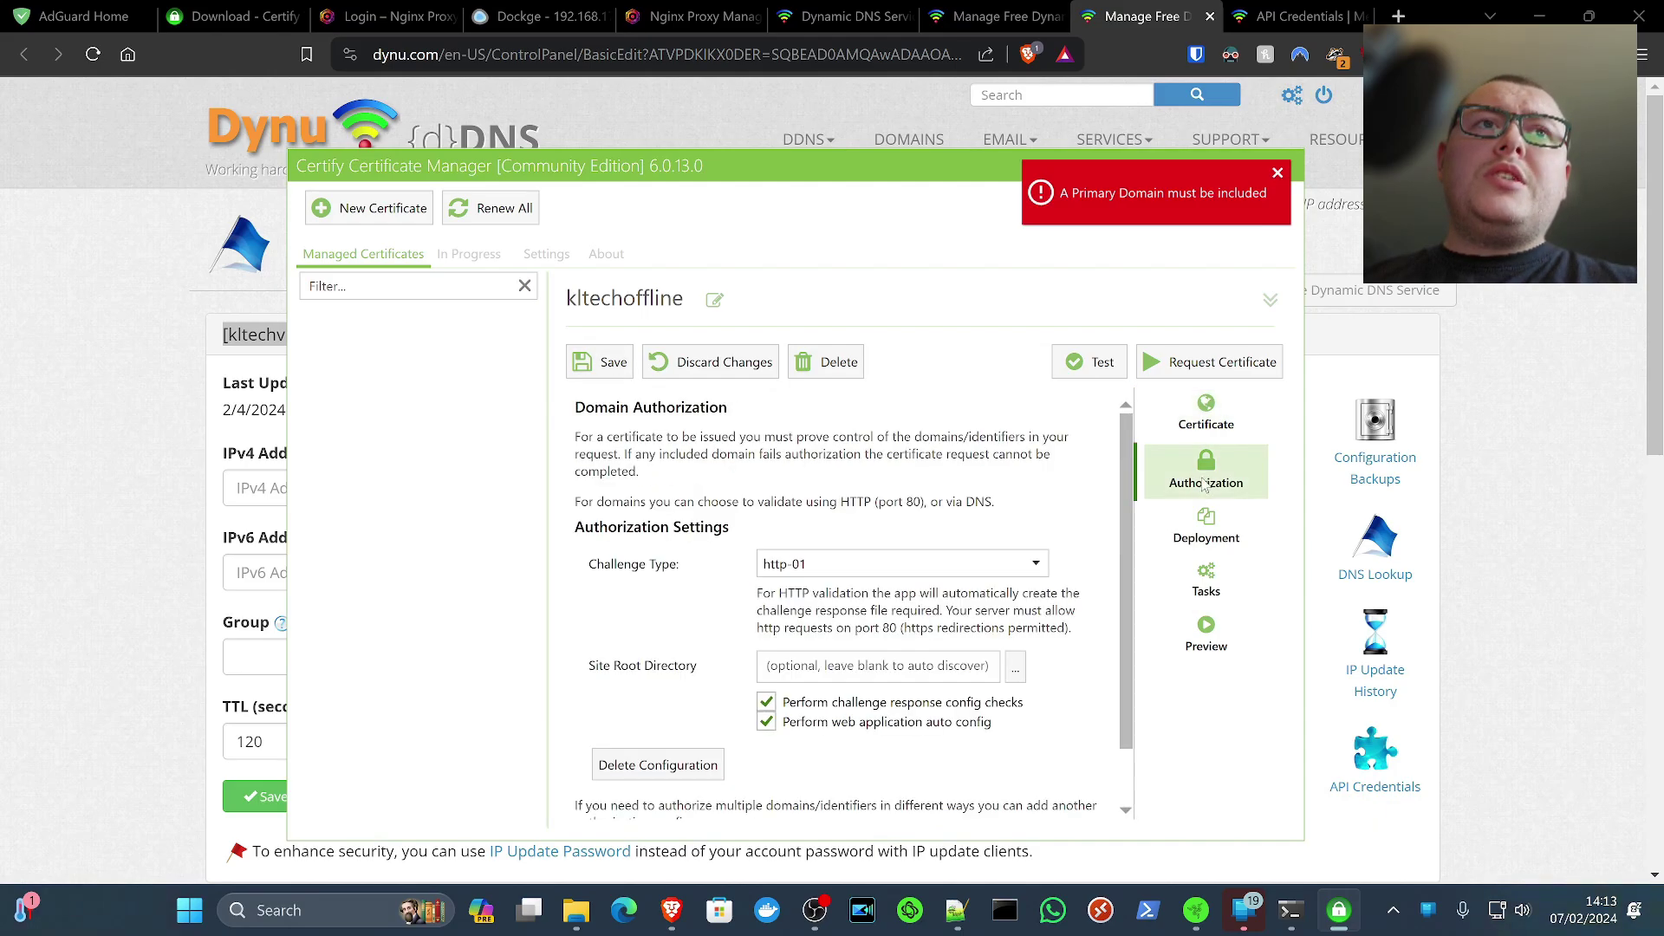
click(837, 565)
click(802, 616)
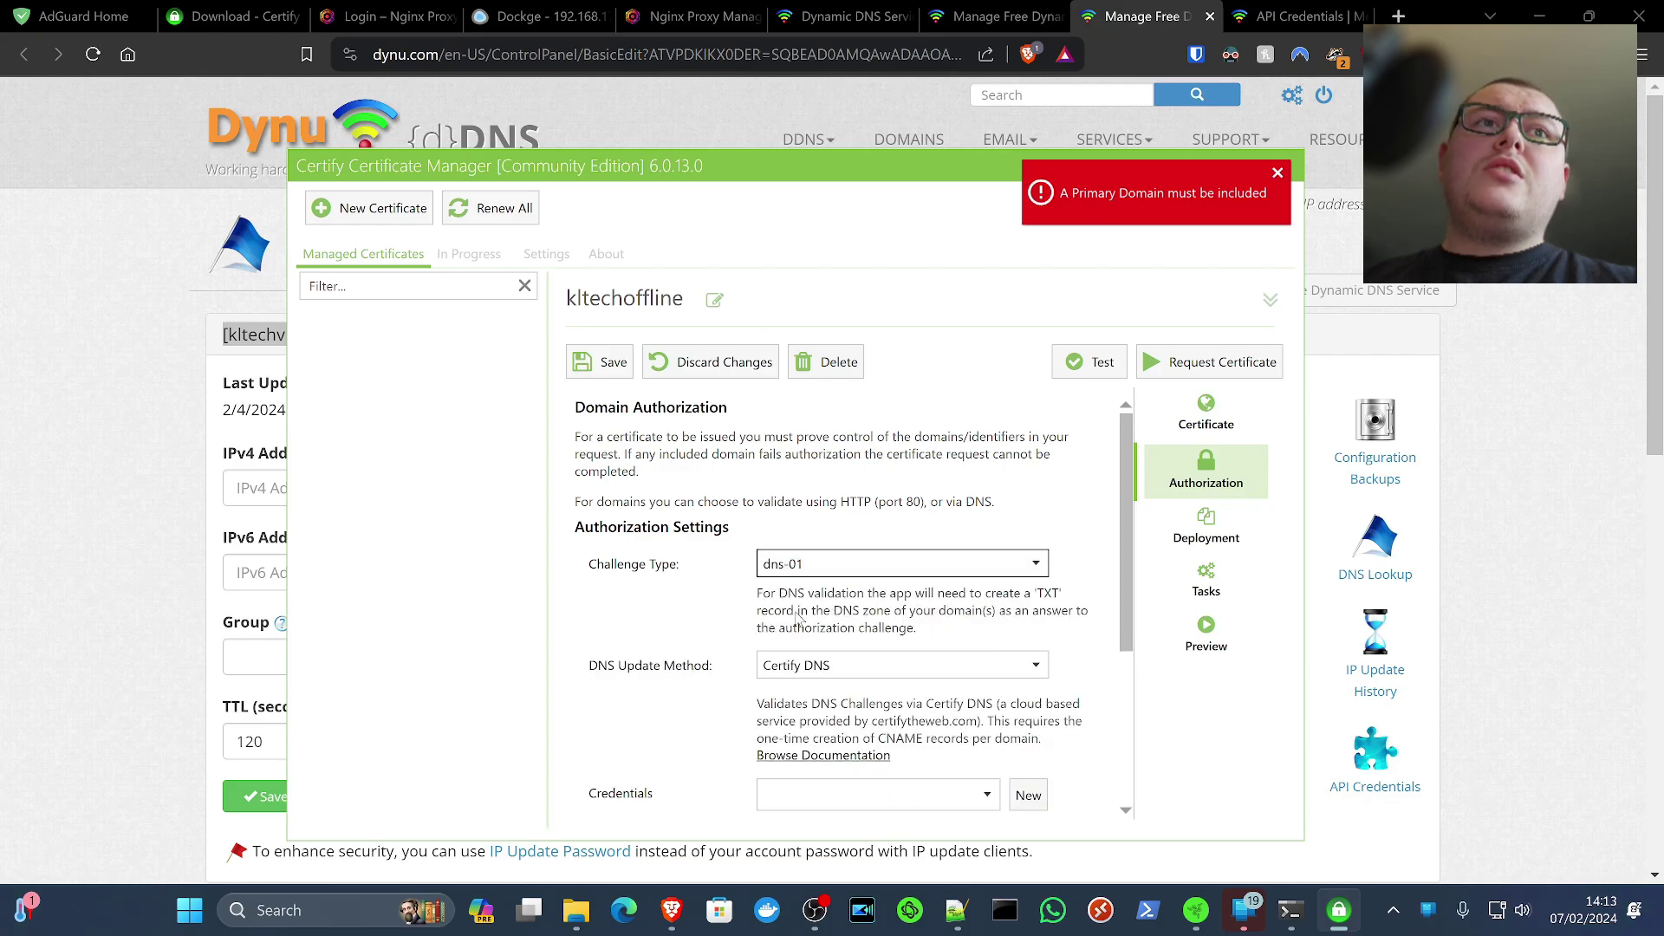
scroll(694, 581, down, 1)
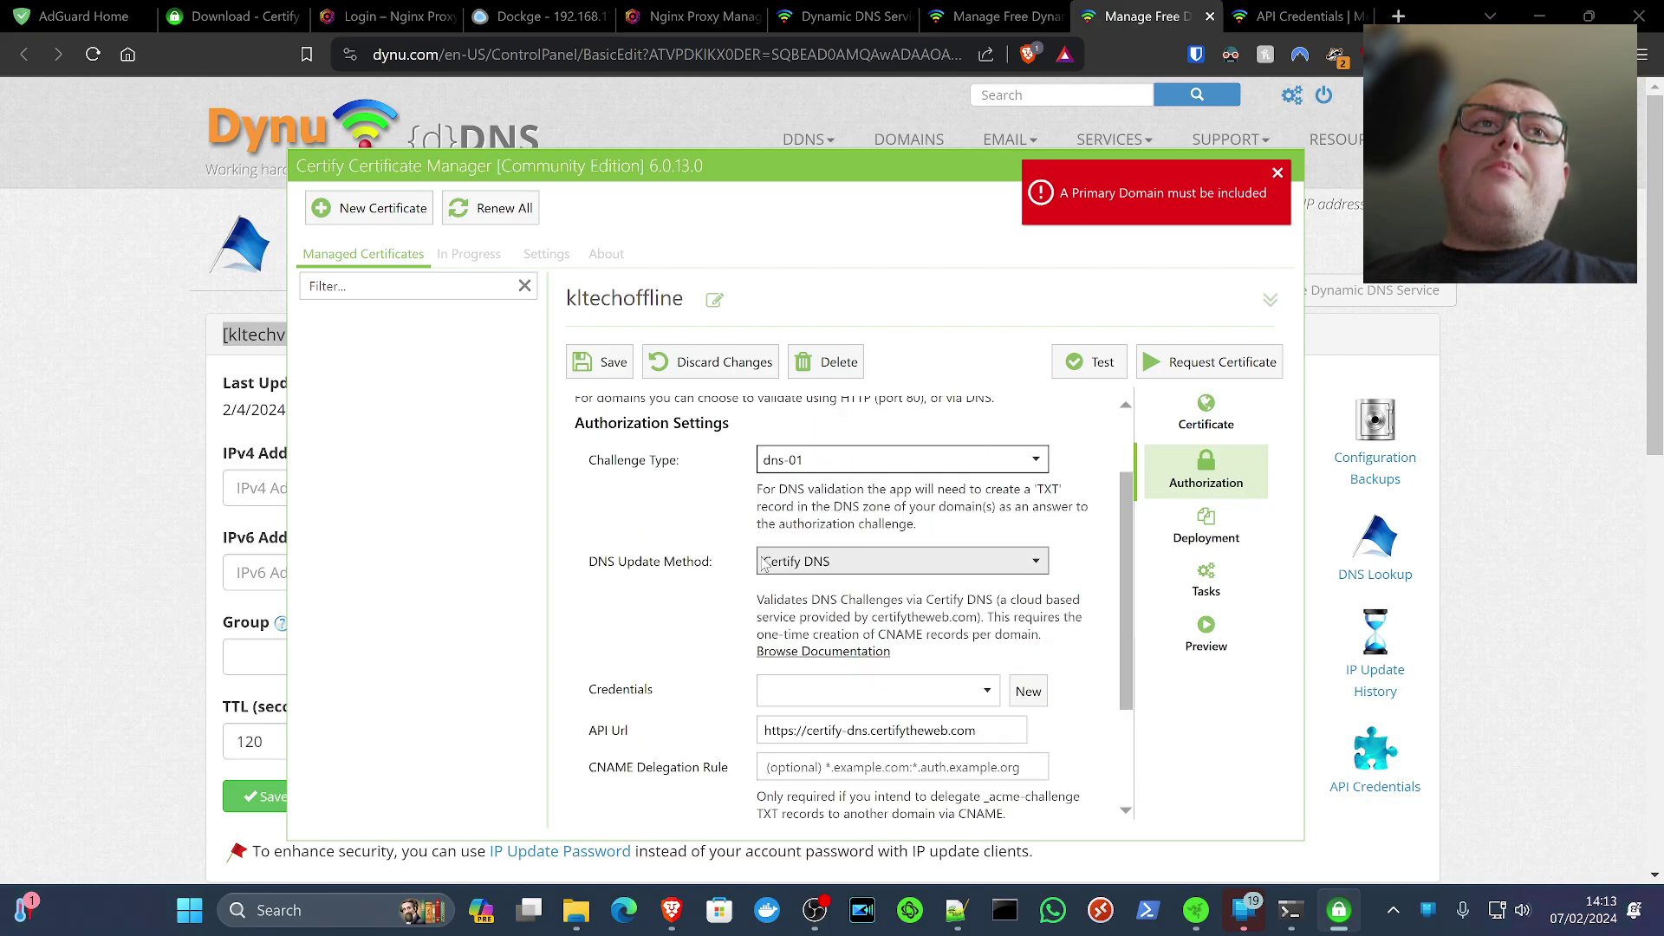
scroll(765, 563, down, 1)
Choose Dynu DNS API (using Posh-ACME) as the DNS update method and start a new stored credential
click(849, 462)
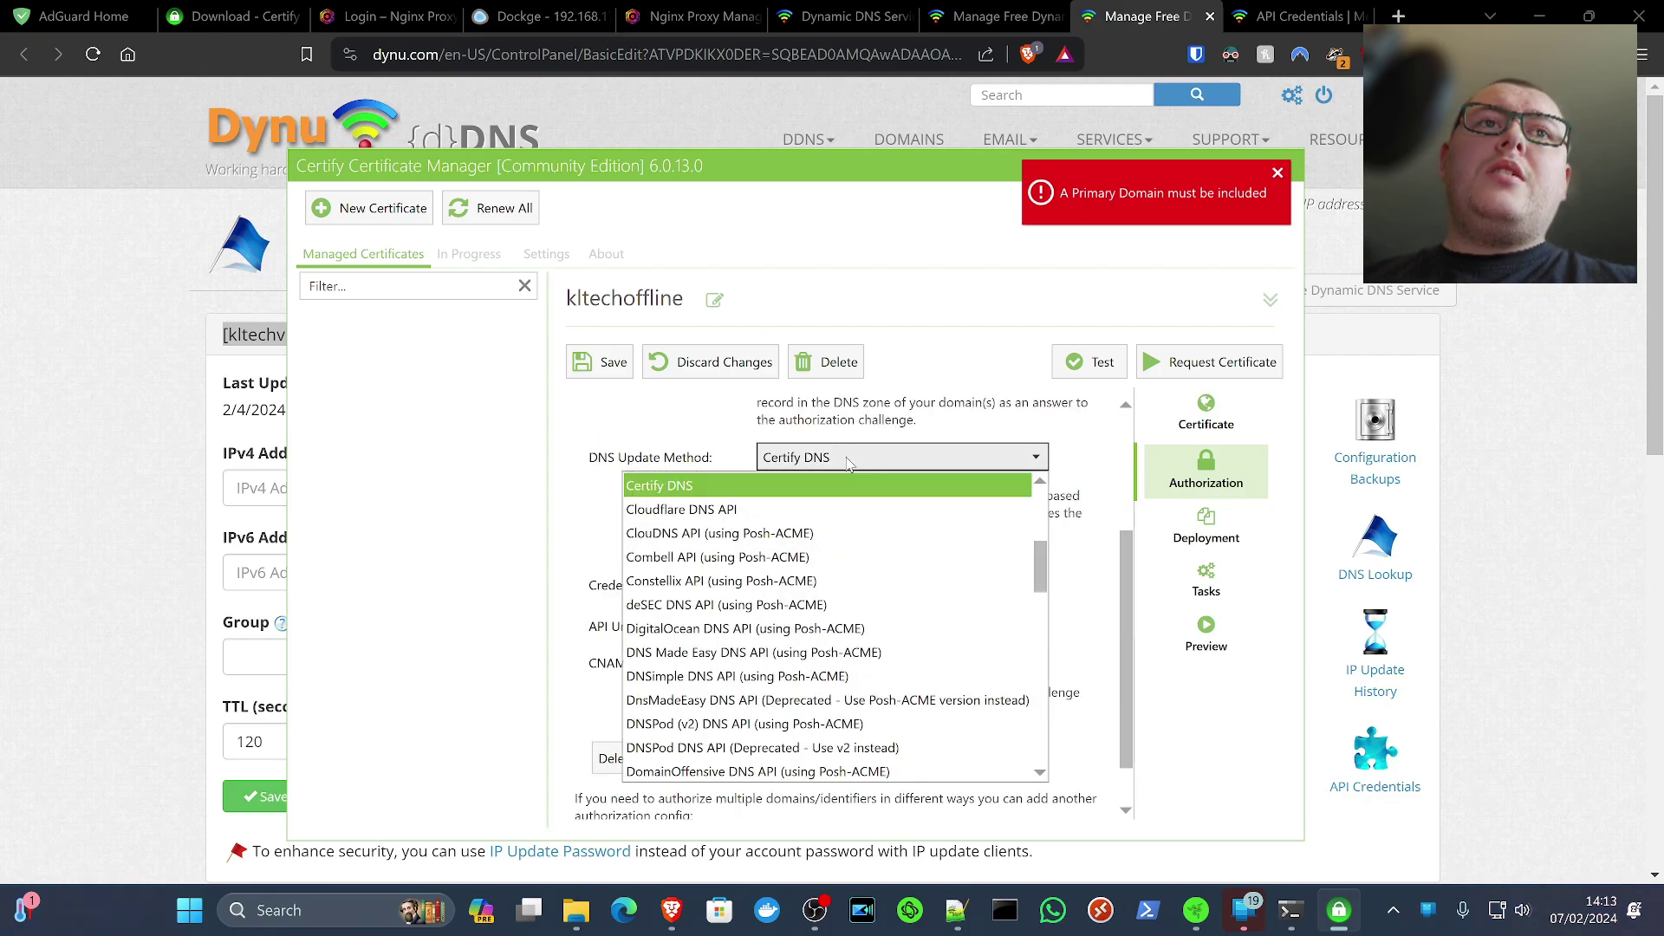
scroll(780, 533, down, 1)
scroll(719, 698, down, 3)
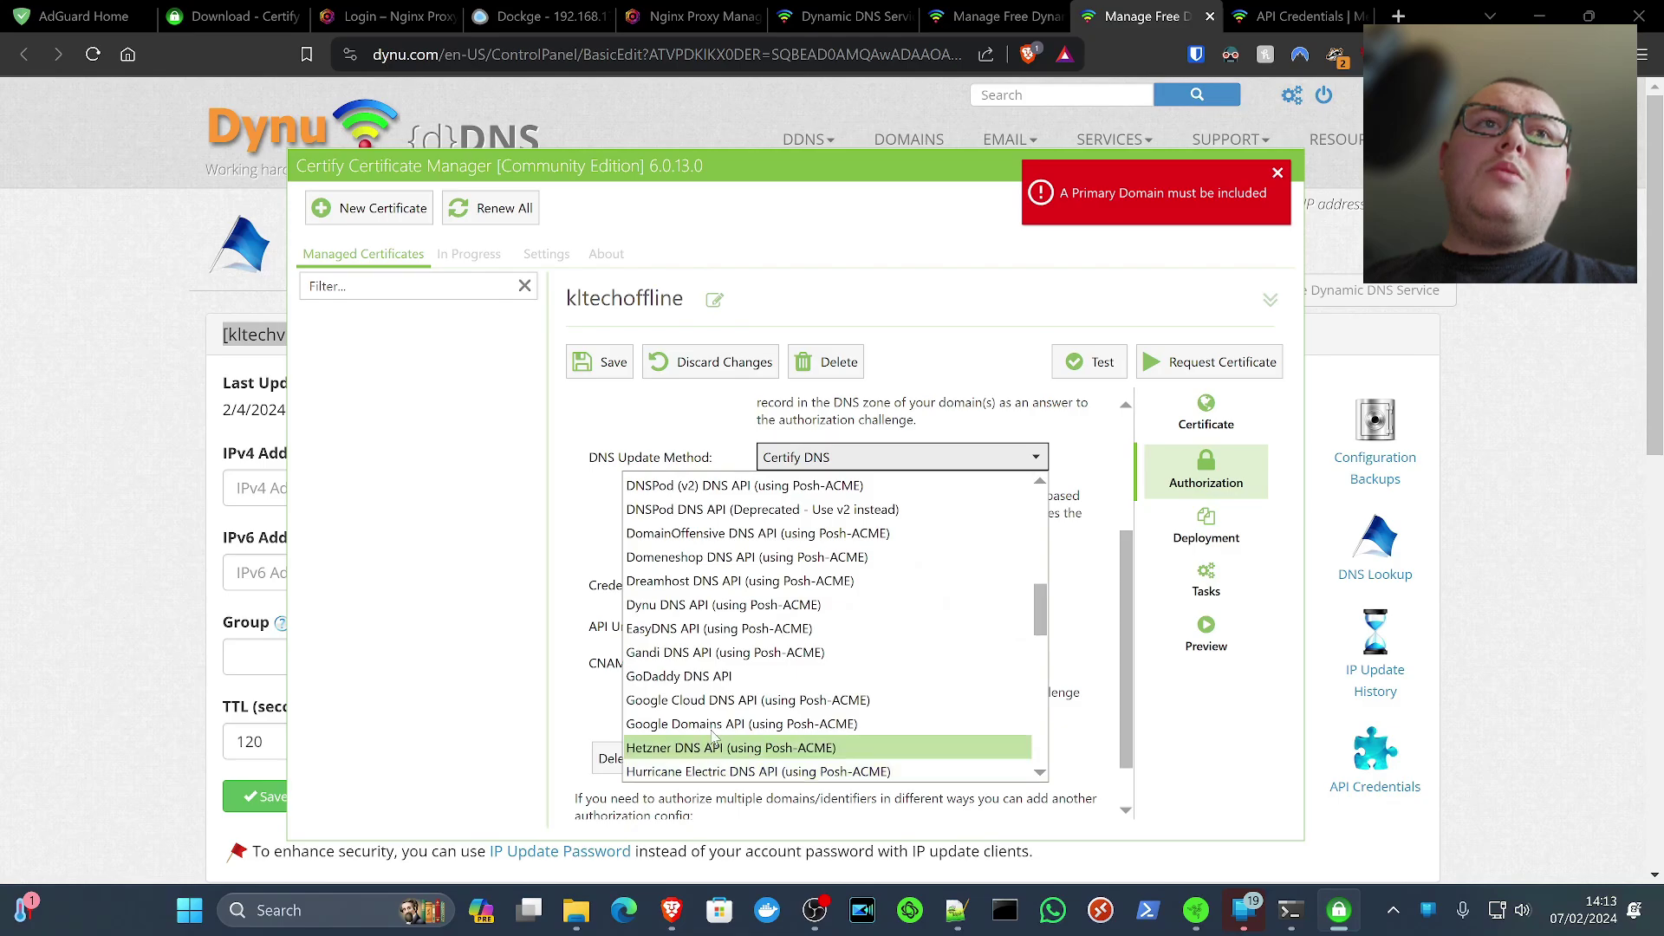
click(741, 605)
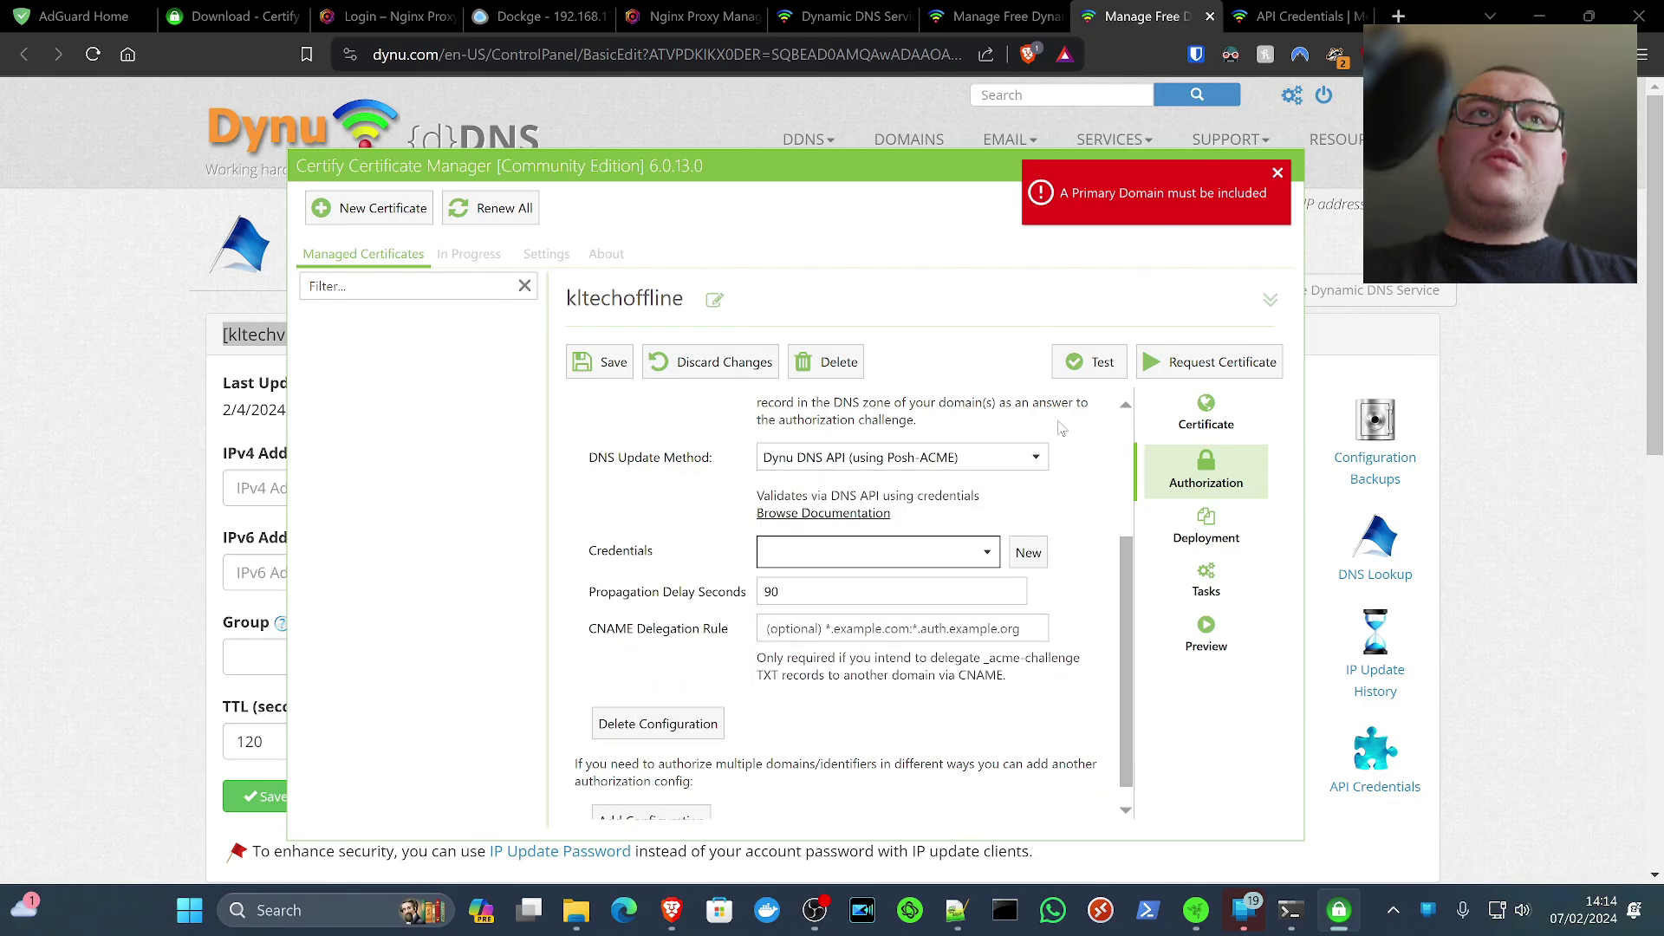
click(1026, 560)
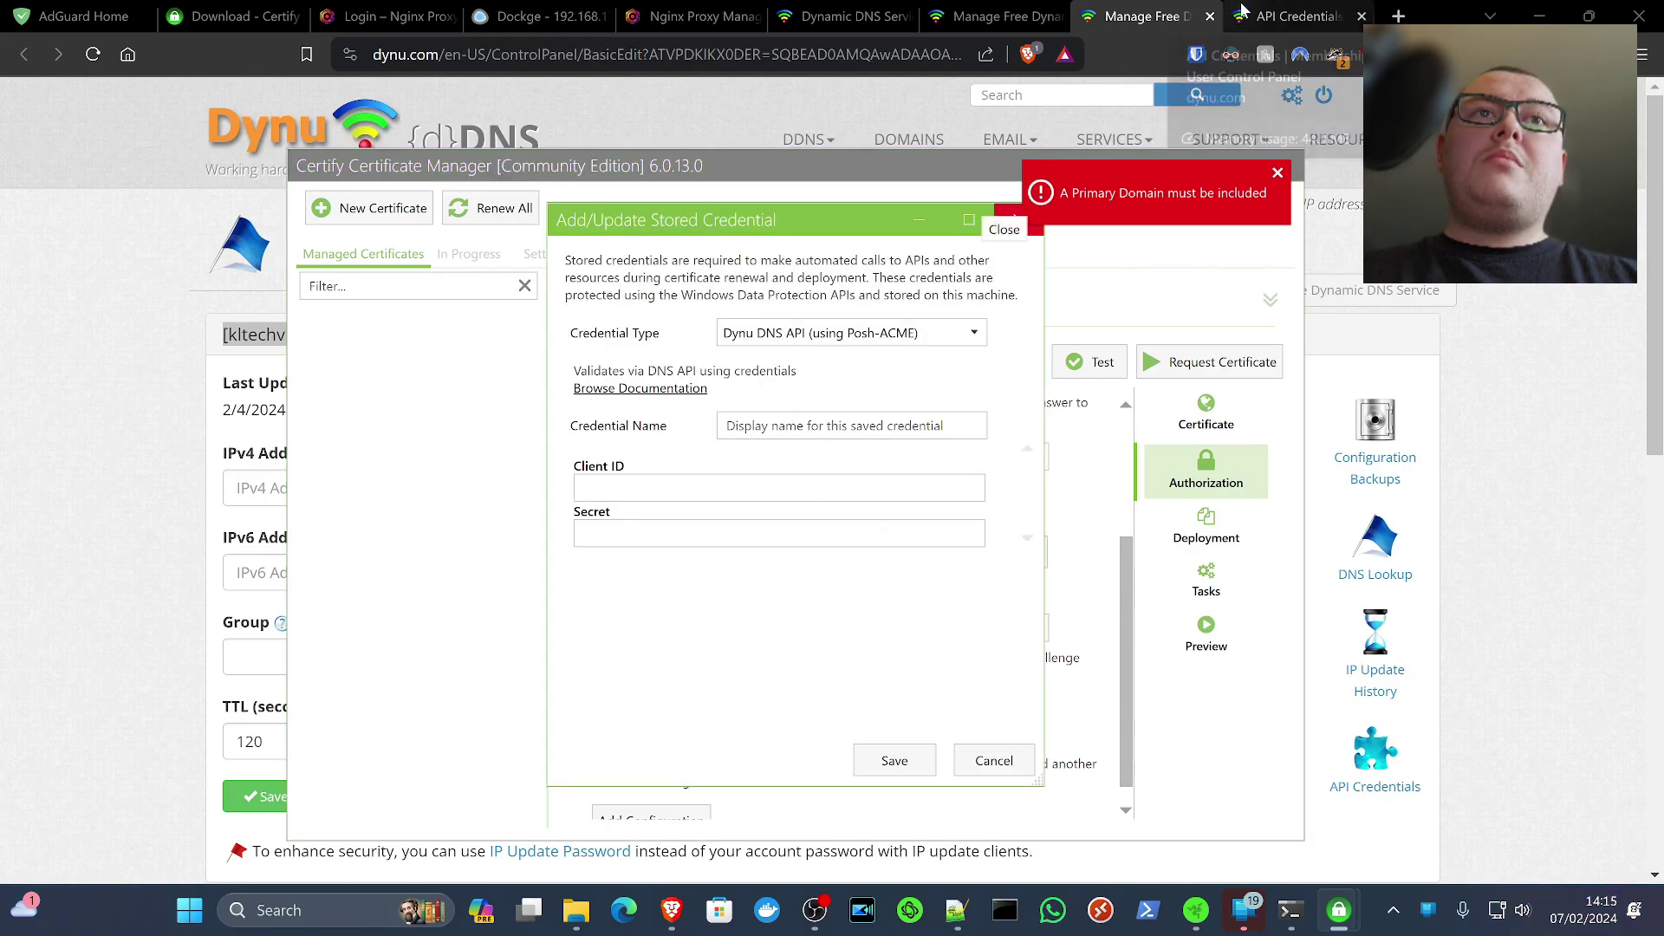
Copy the Dynu API client ID and secret into the stored credential form
click(1242, 14)
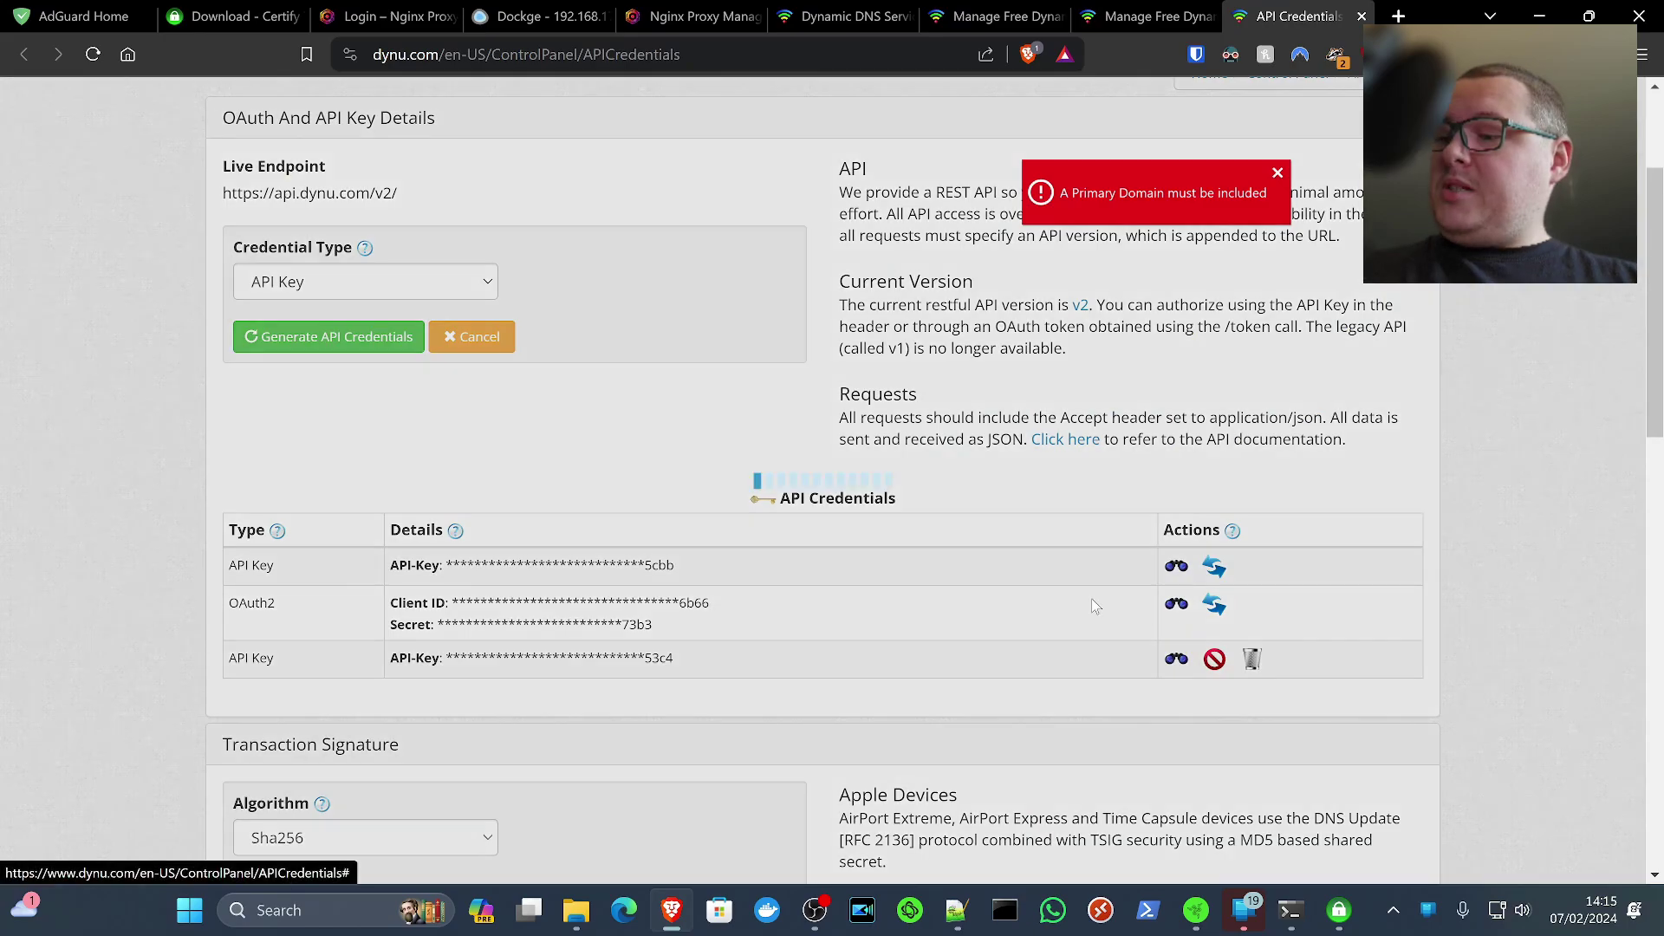
click(1177, 604)
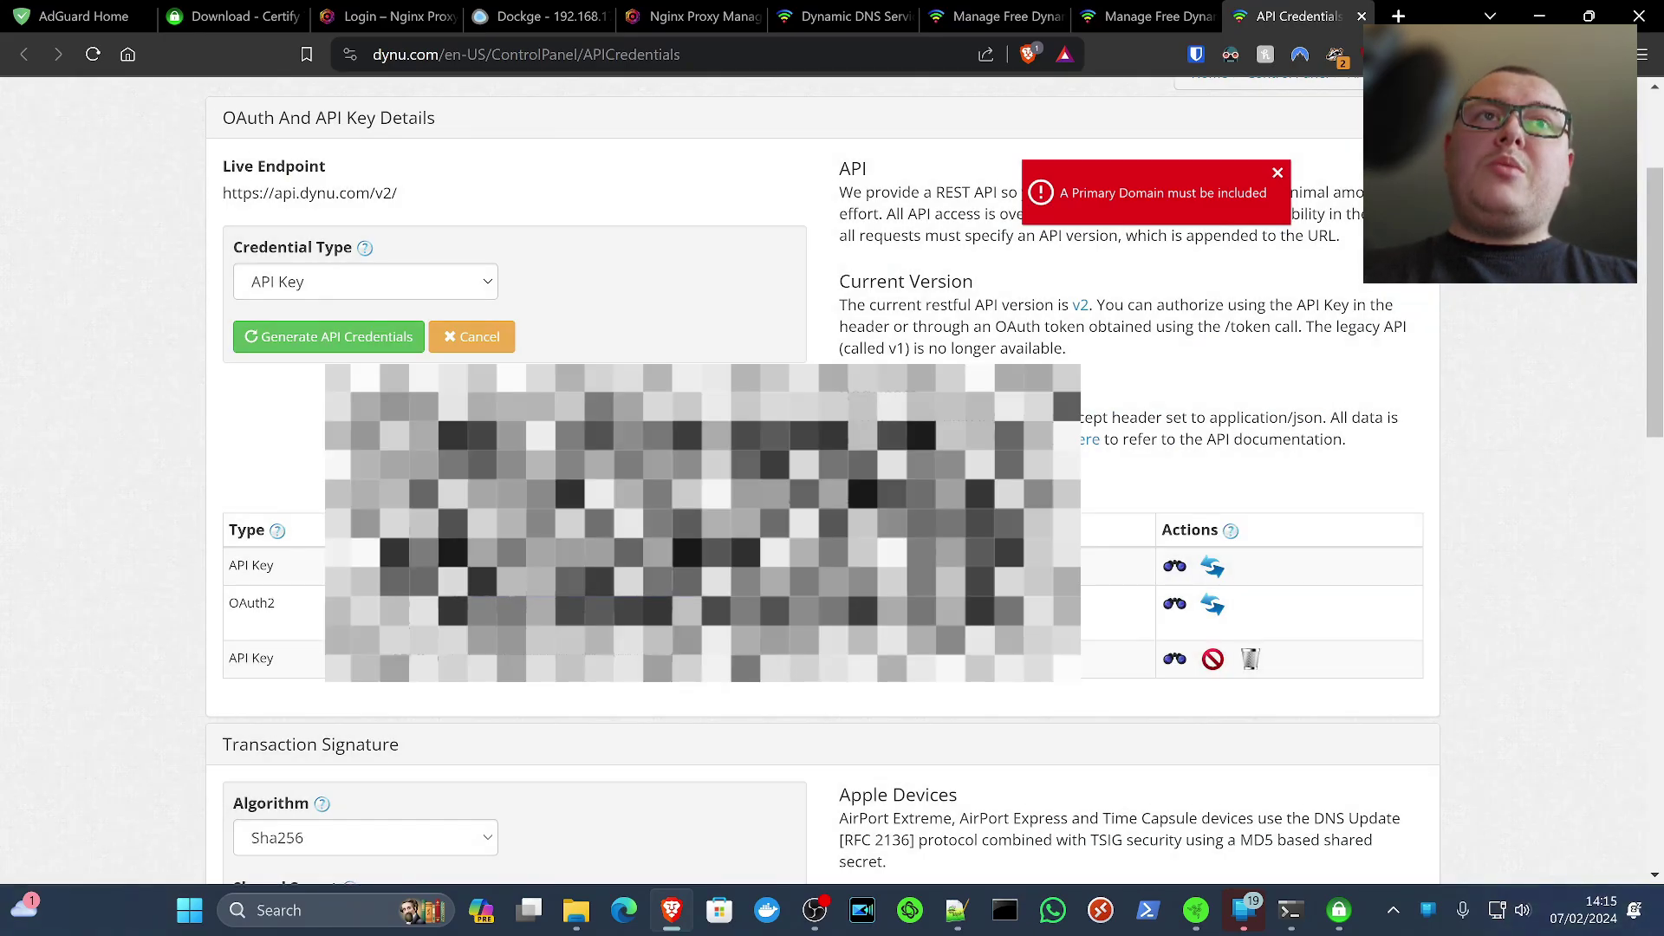
key(alt+Tab)
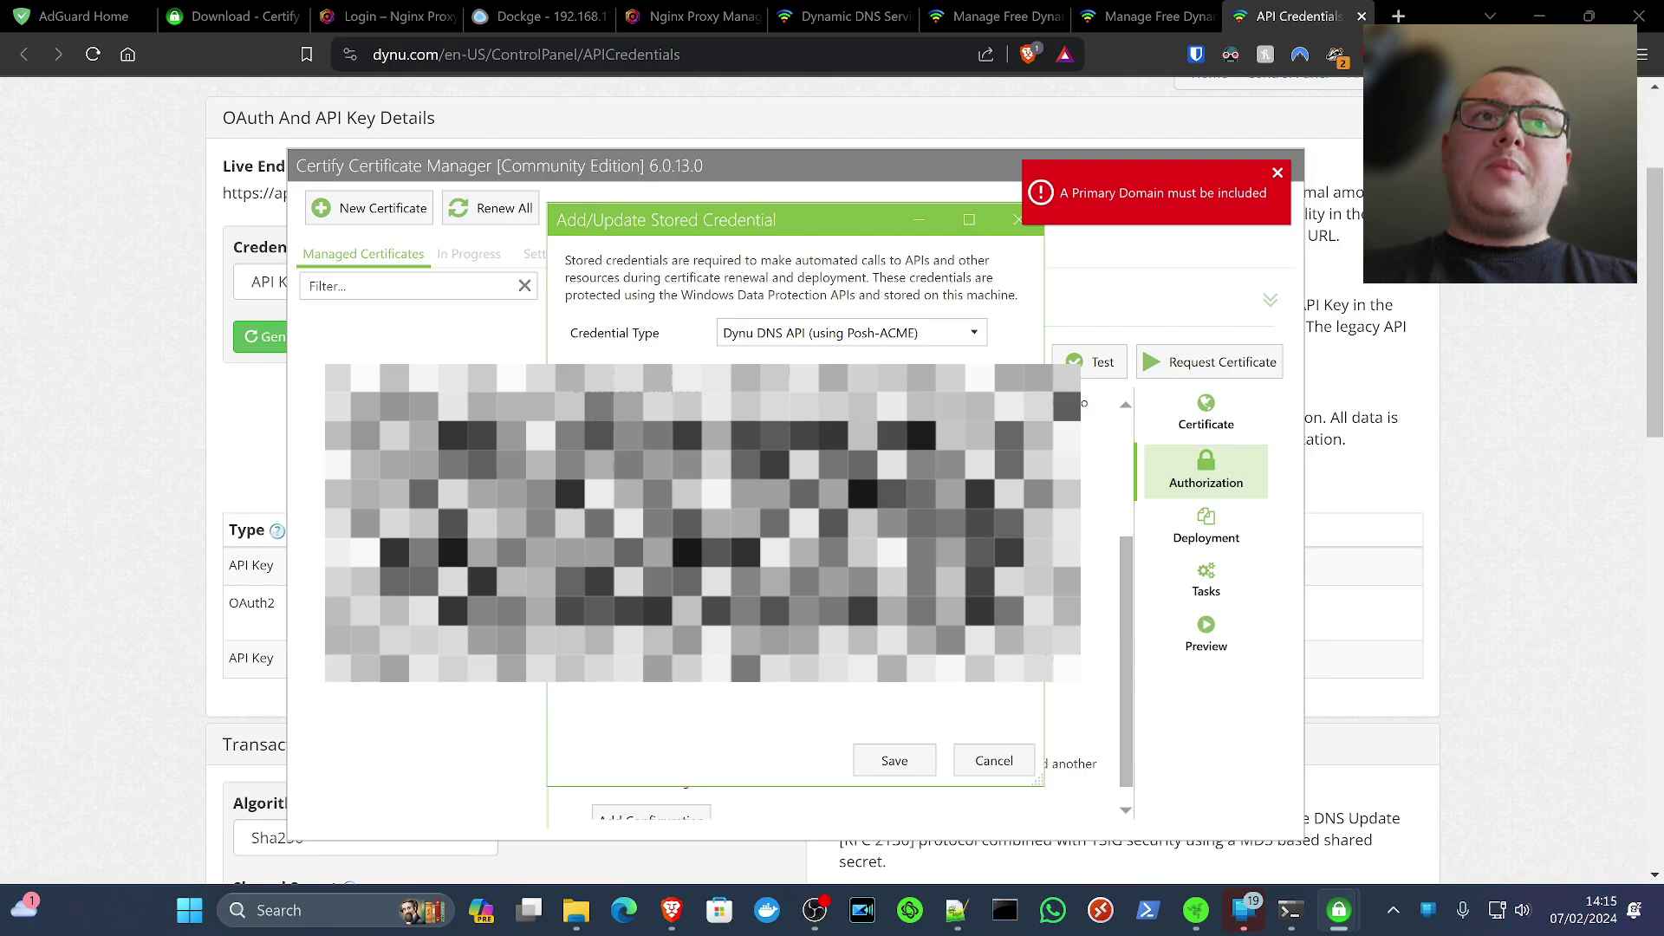
key(alt+Tab)
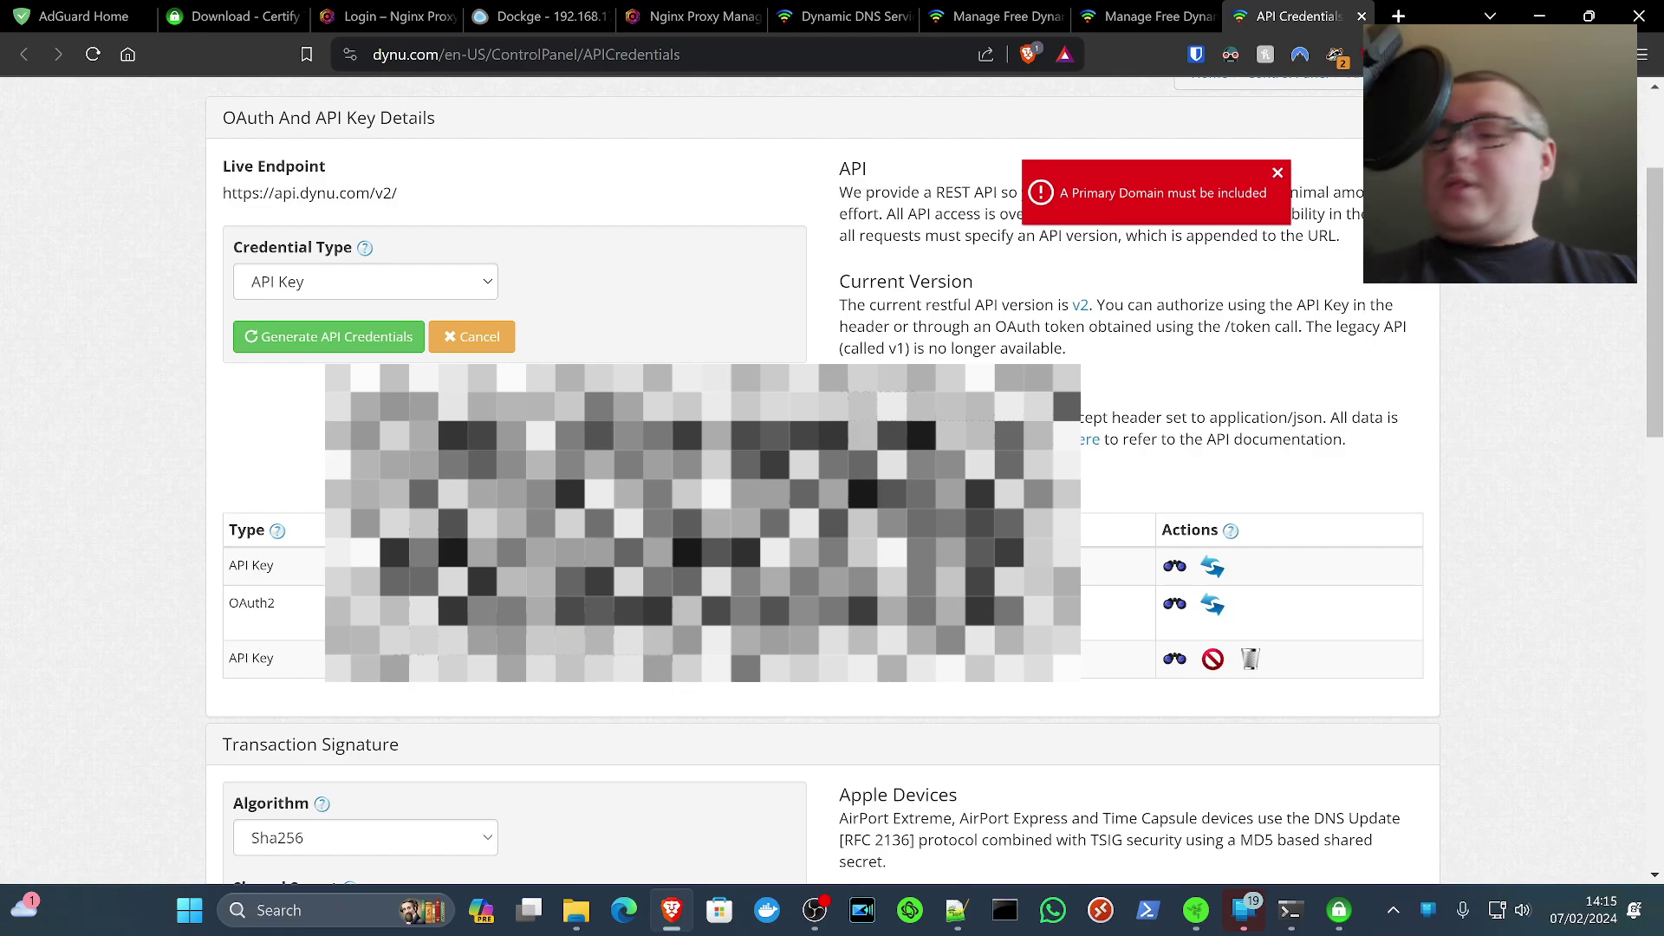
key(alt+Tab)
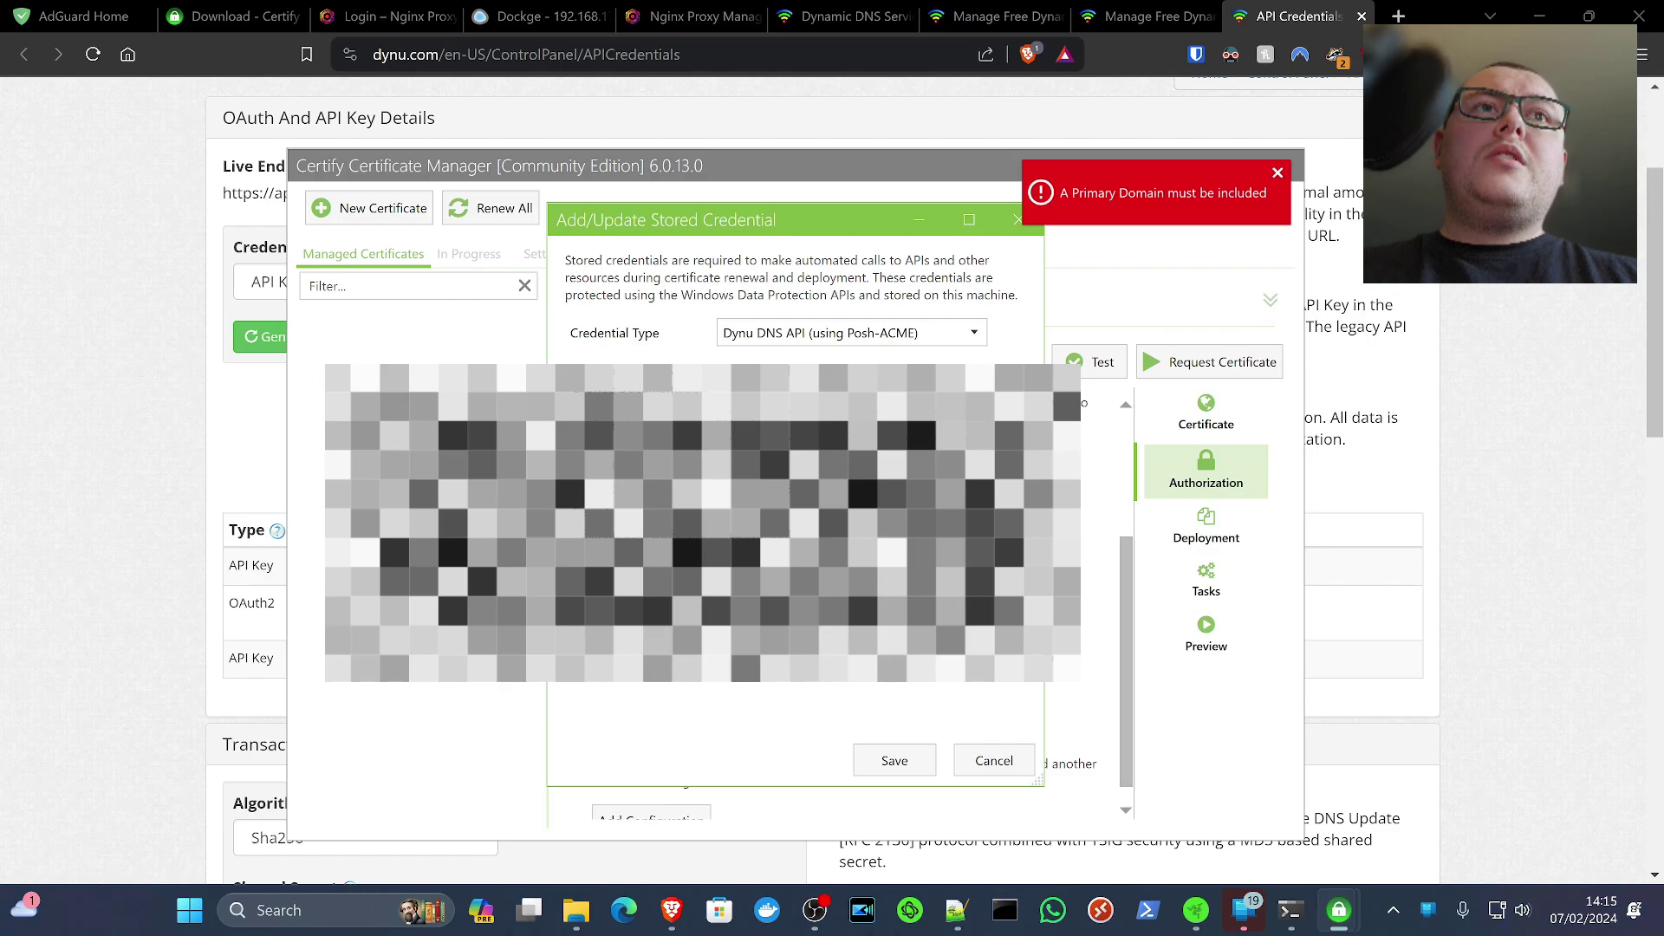
Save the kltech credential and the certificate, then test the DNS validation configuration
click(896, 758)
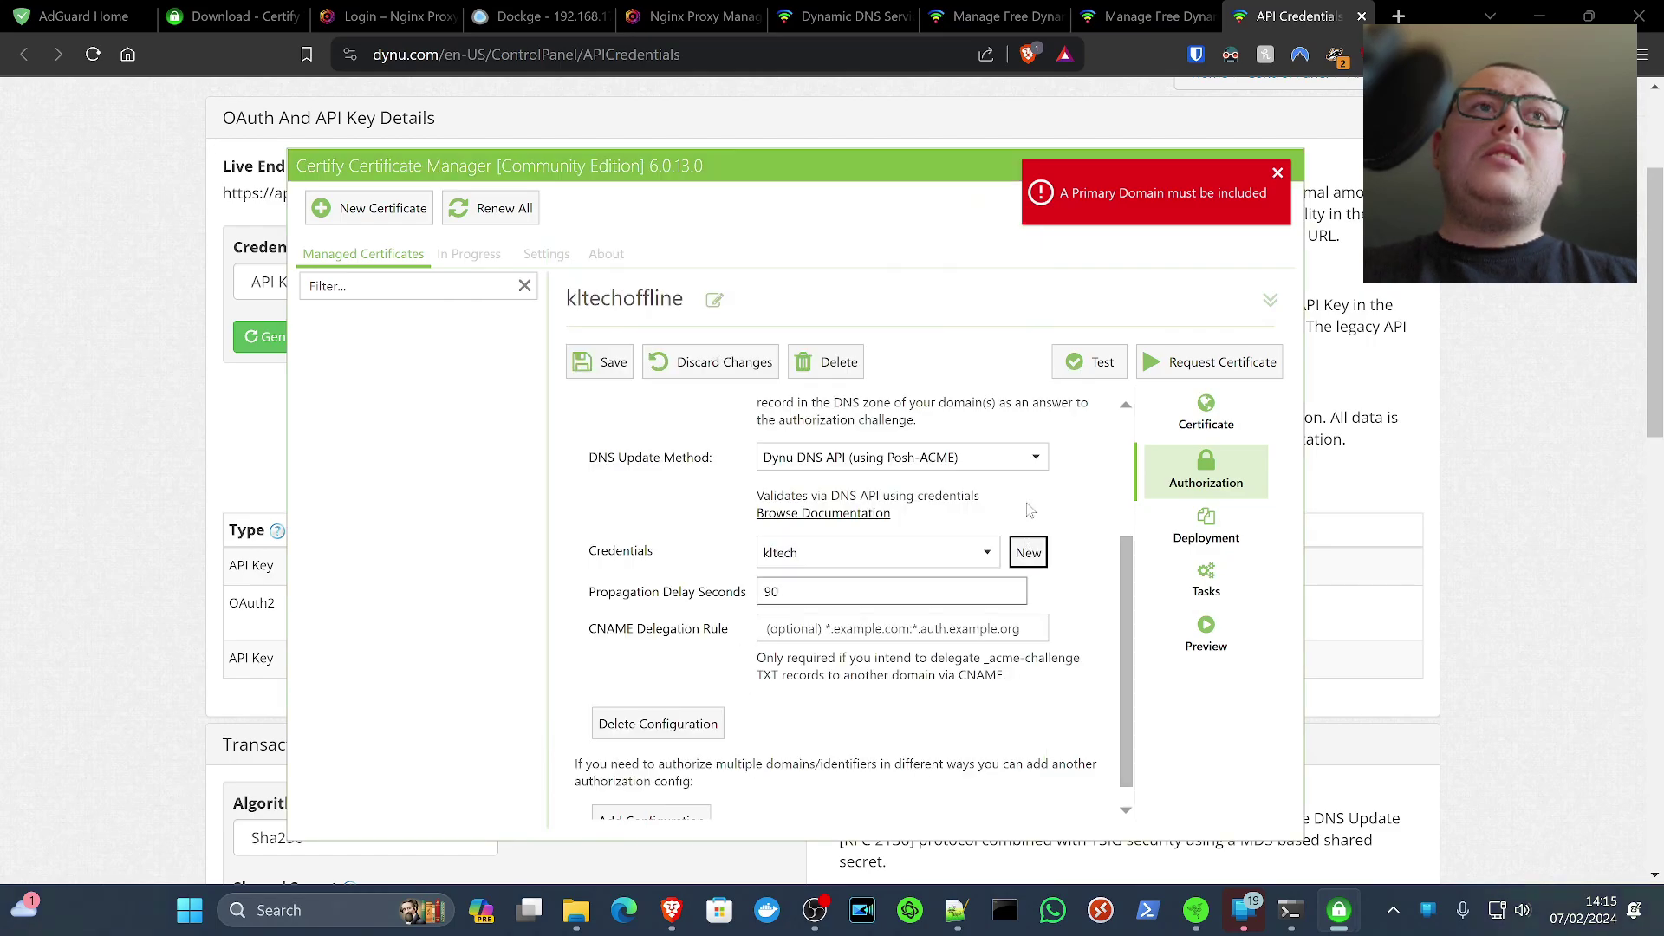
click(610, 365)
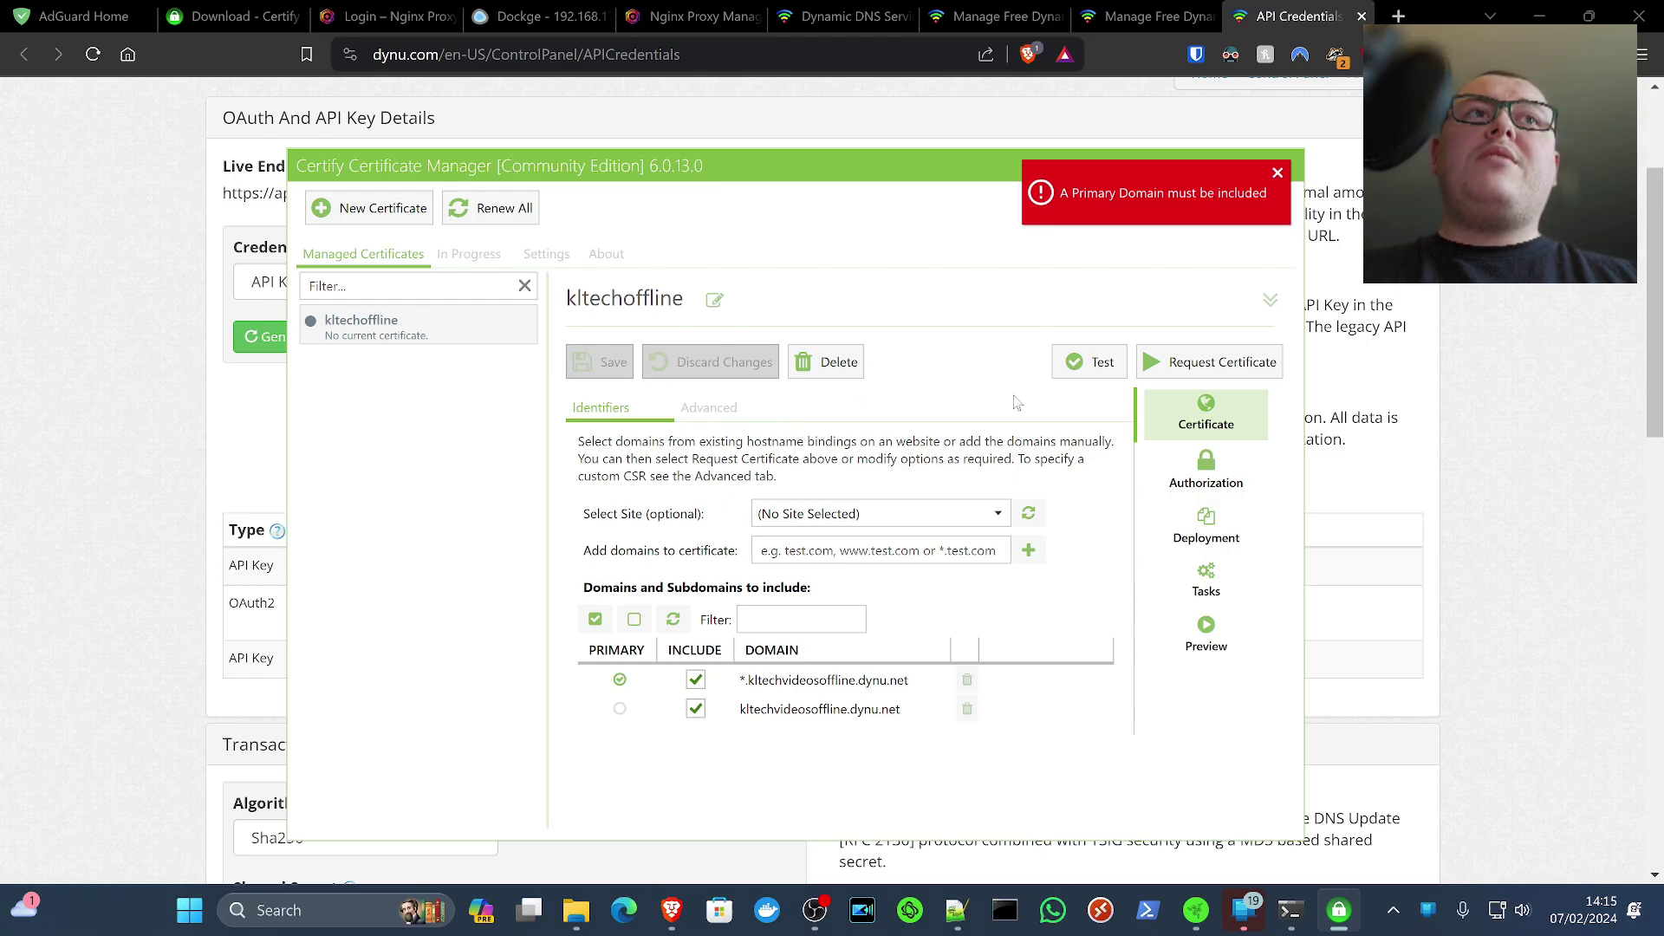
click(1100, 364)
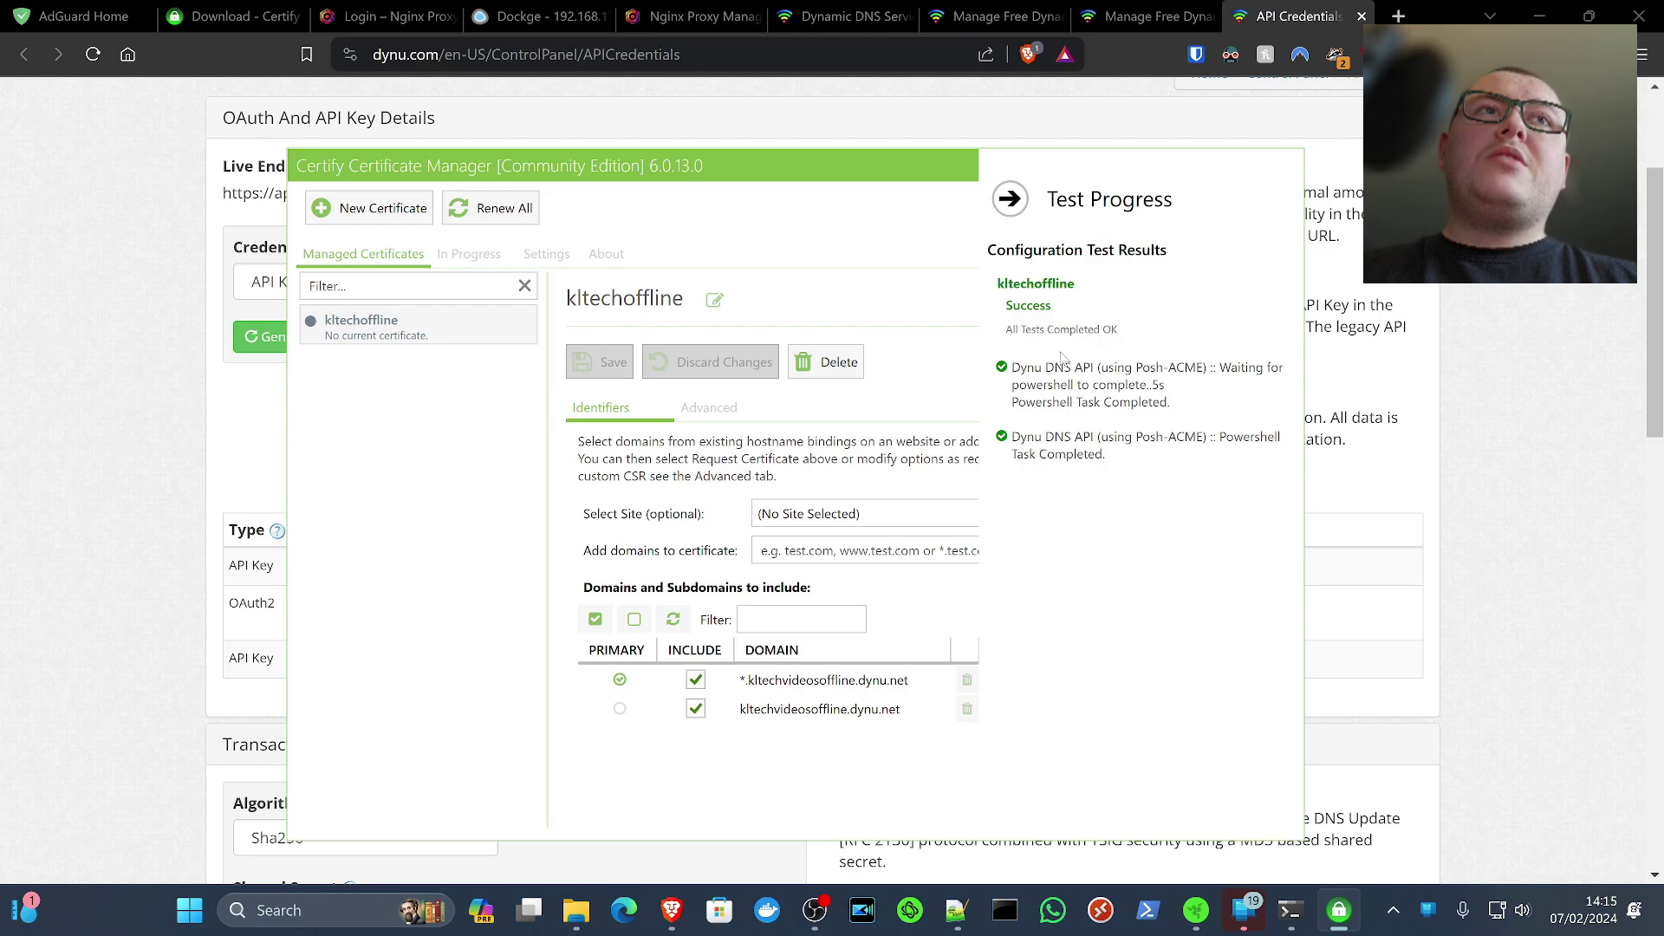
Close the successful test results and add an Export Certificate deployment task
click(999, 197)
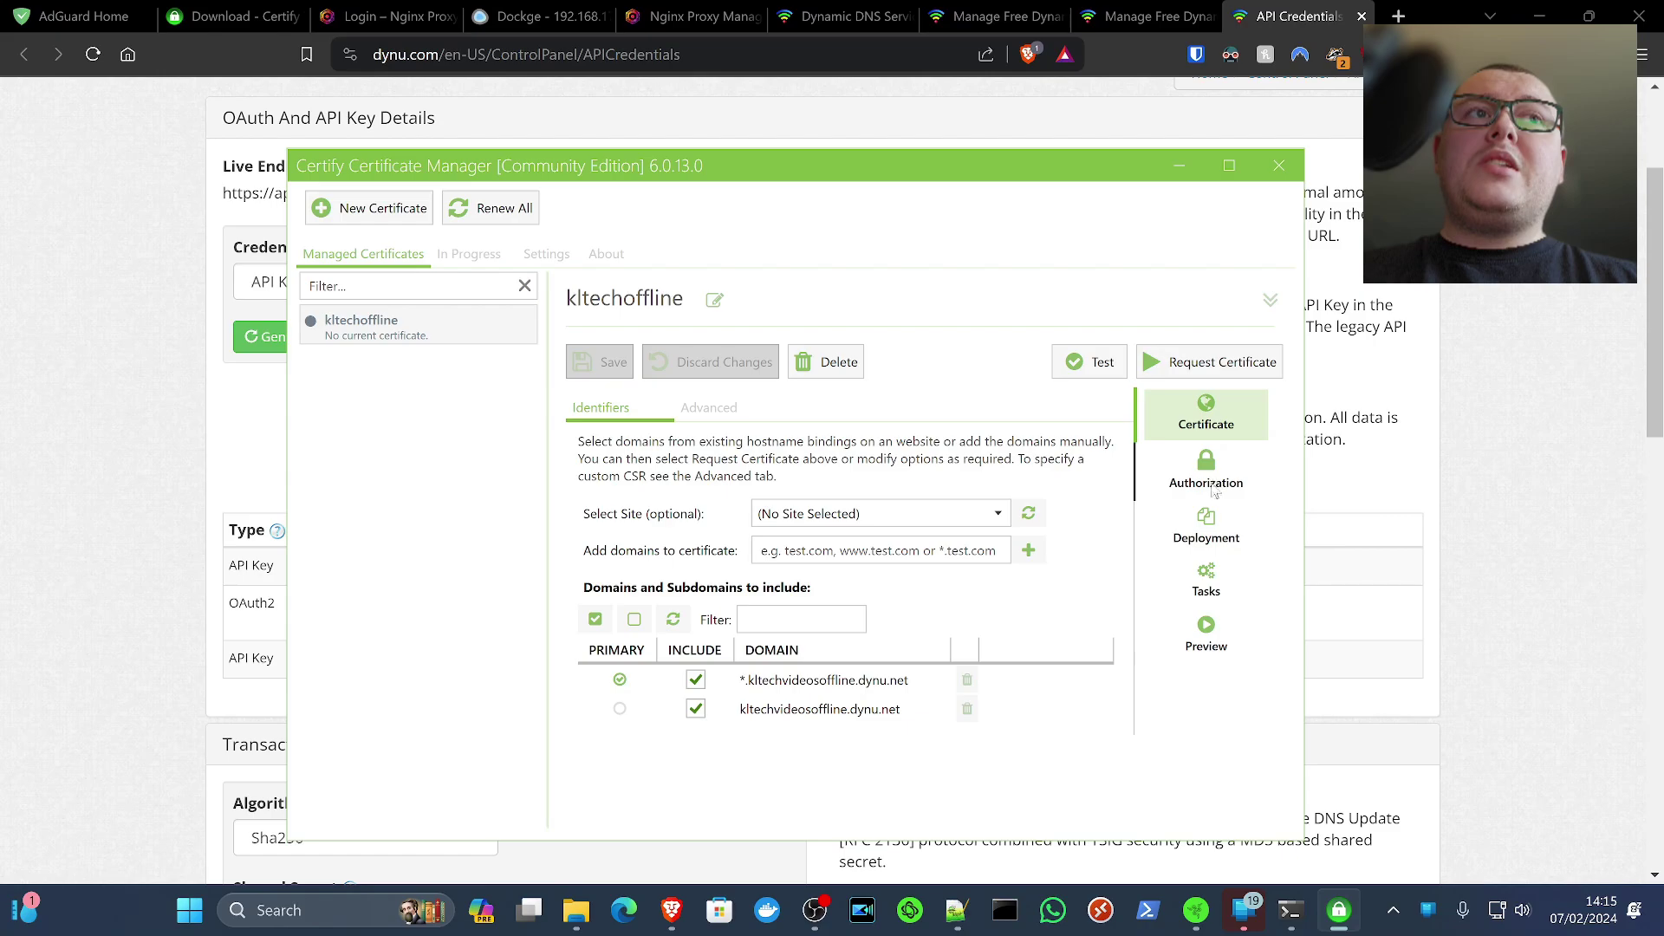
click(1215, 577)
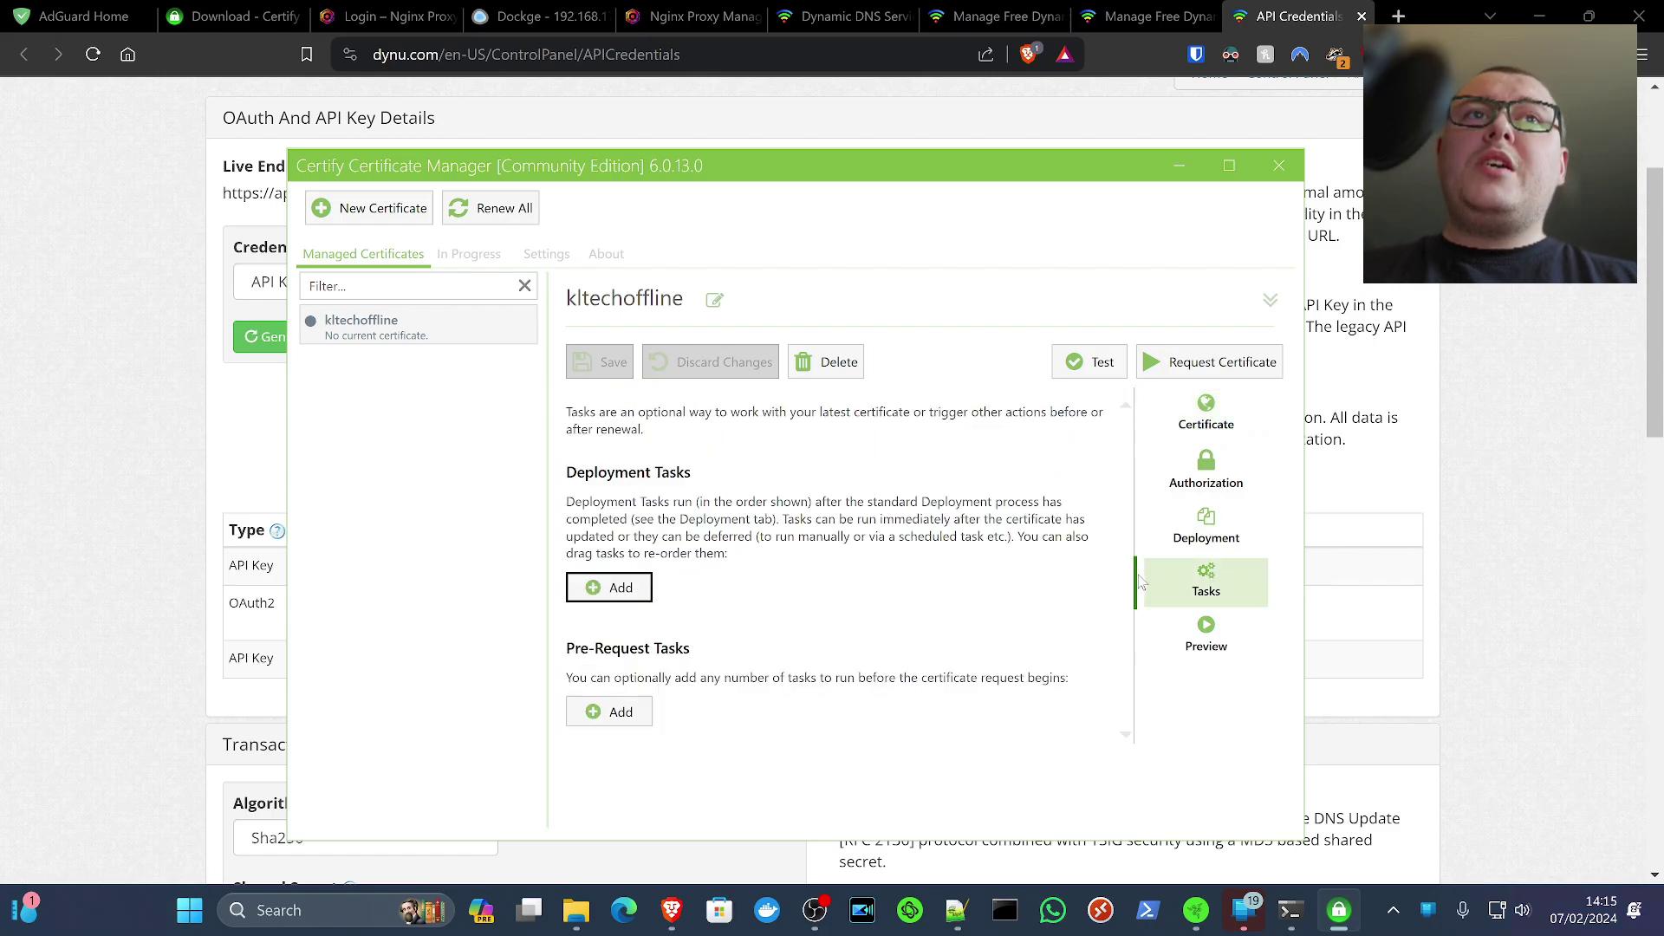
click(607, 589)
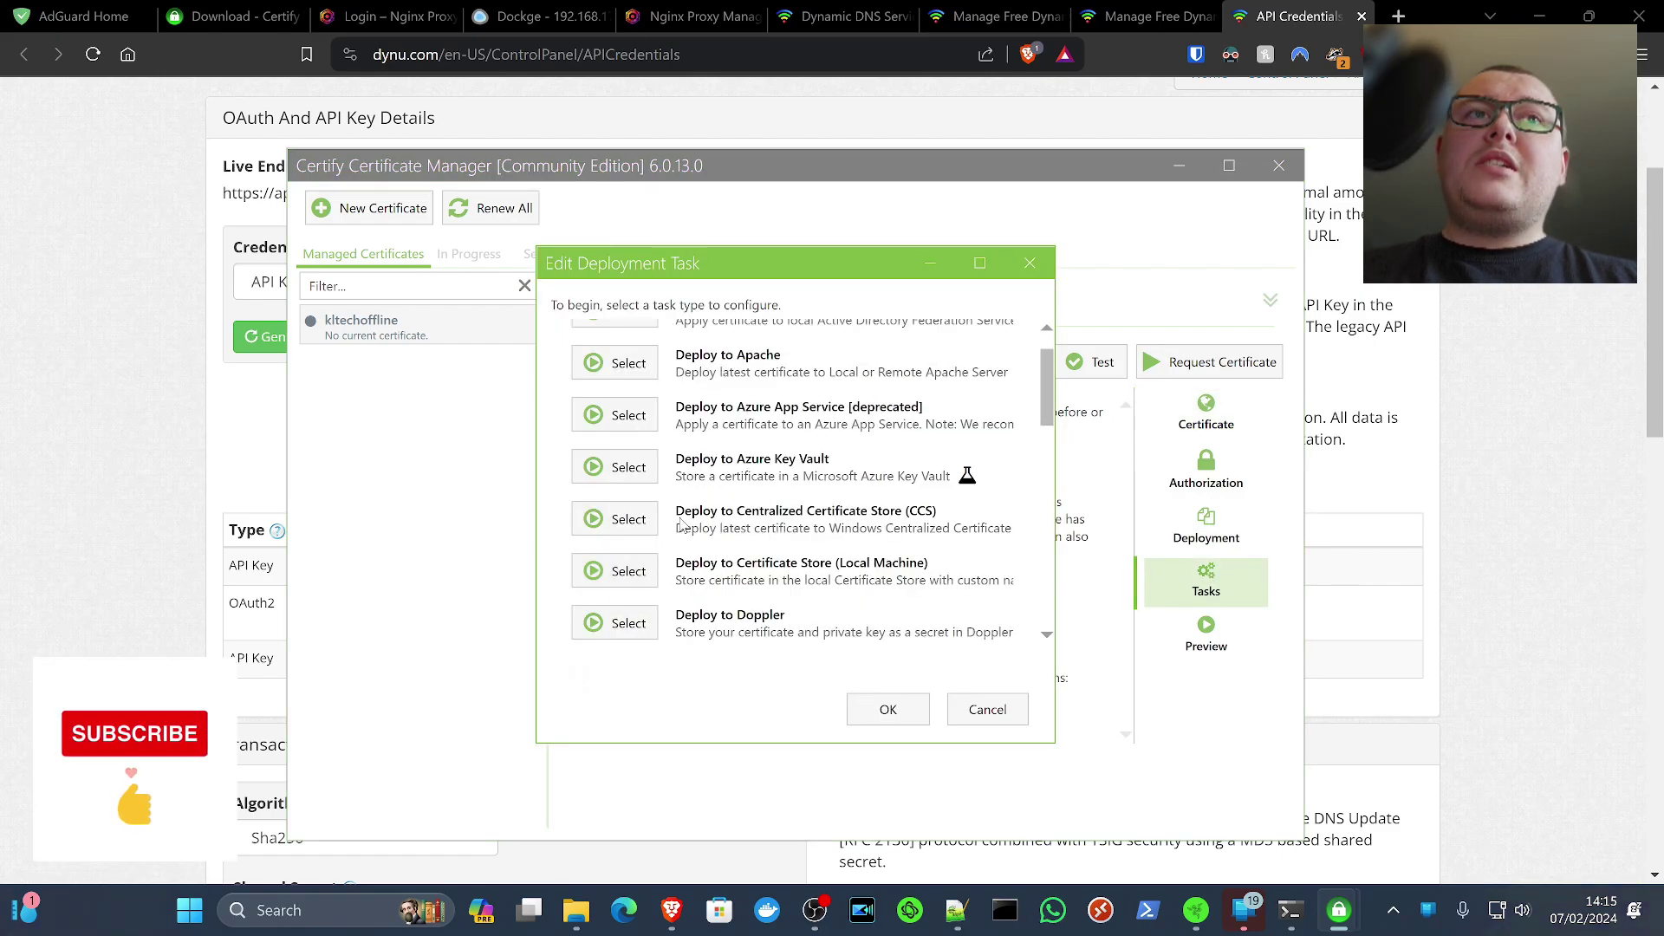
scroll(682, 523, down, 10)
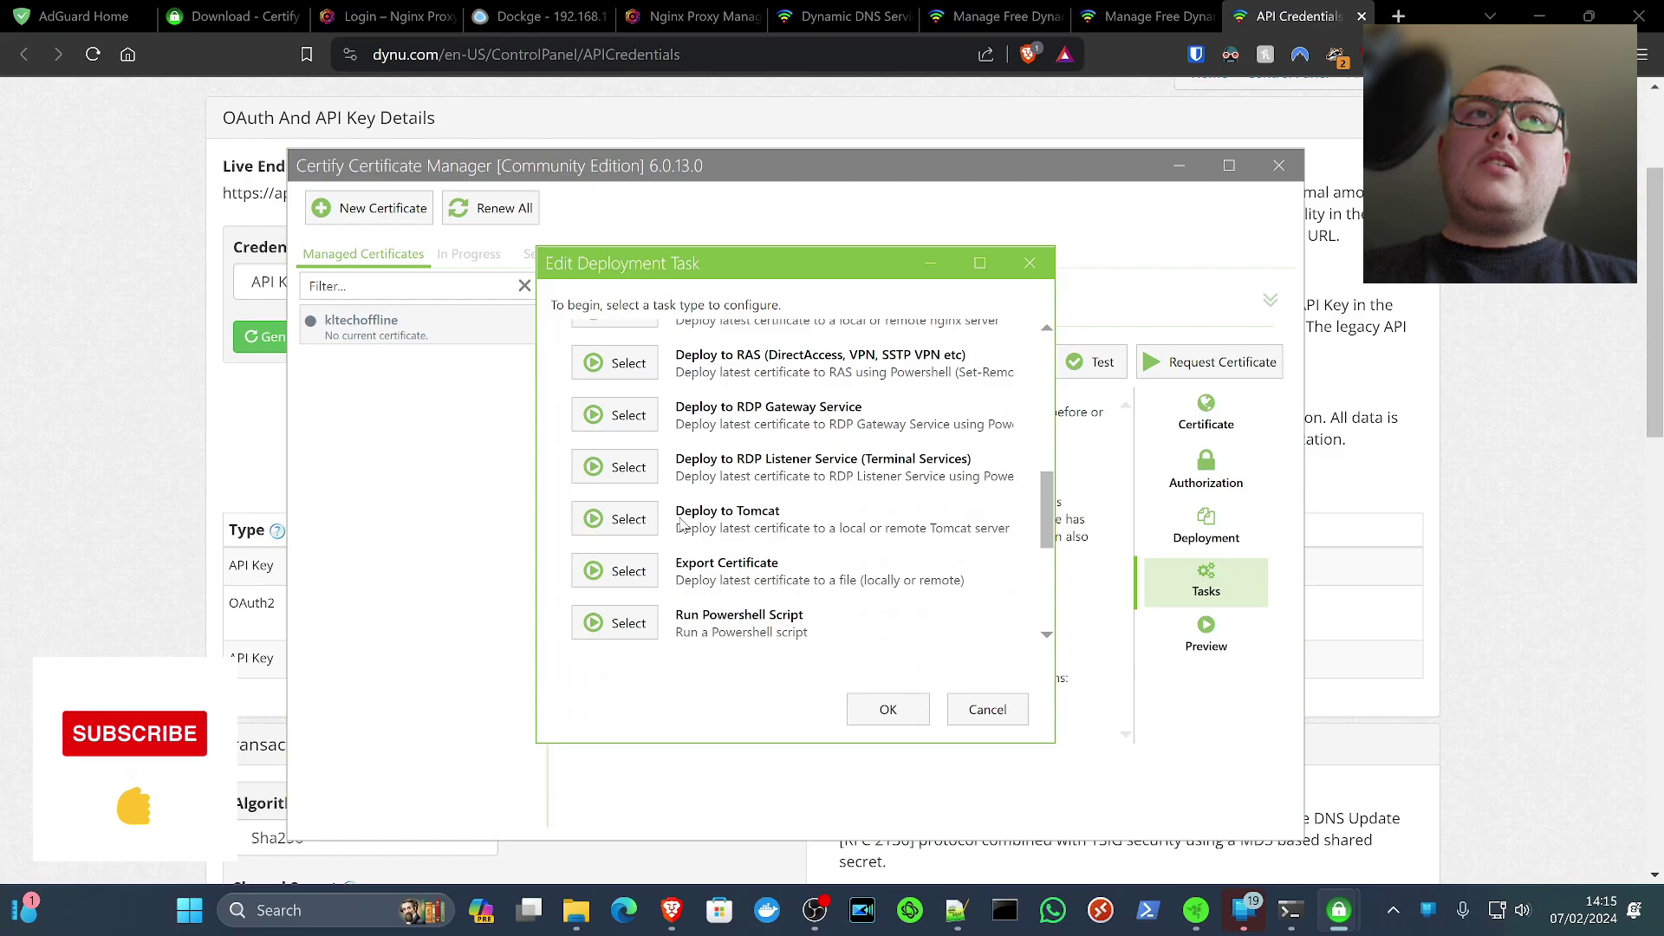
click(615, 570)
Set Export As to PEM - Full Certificate Chain (Including Key), then open Docker Stuff in File Explorer
click(726, 301)
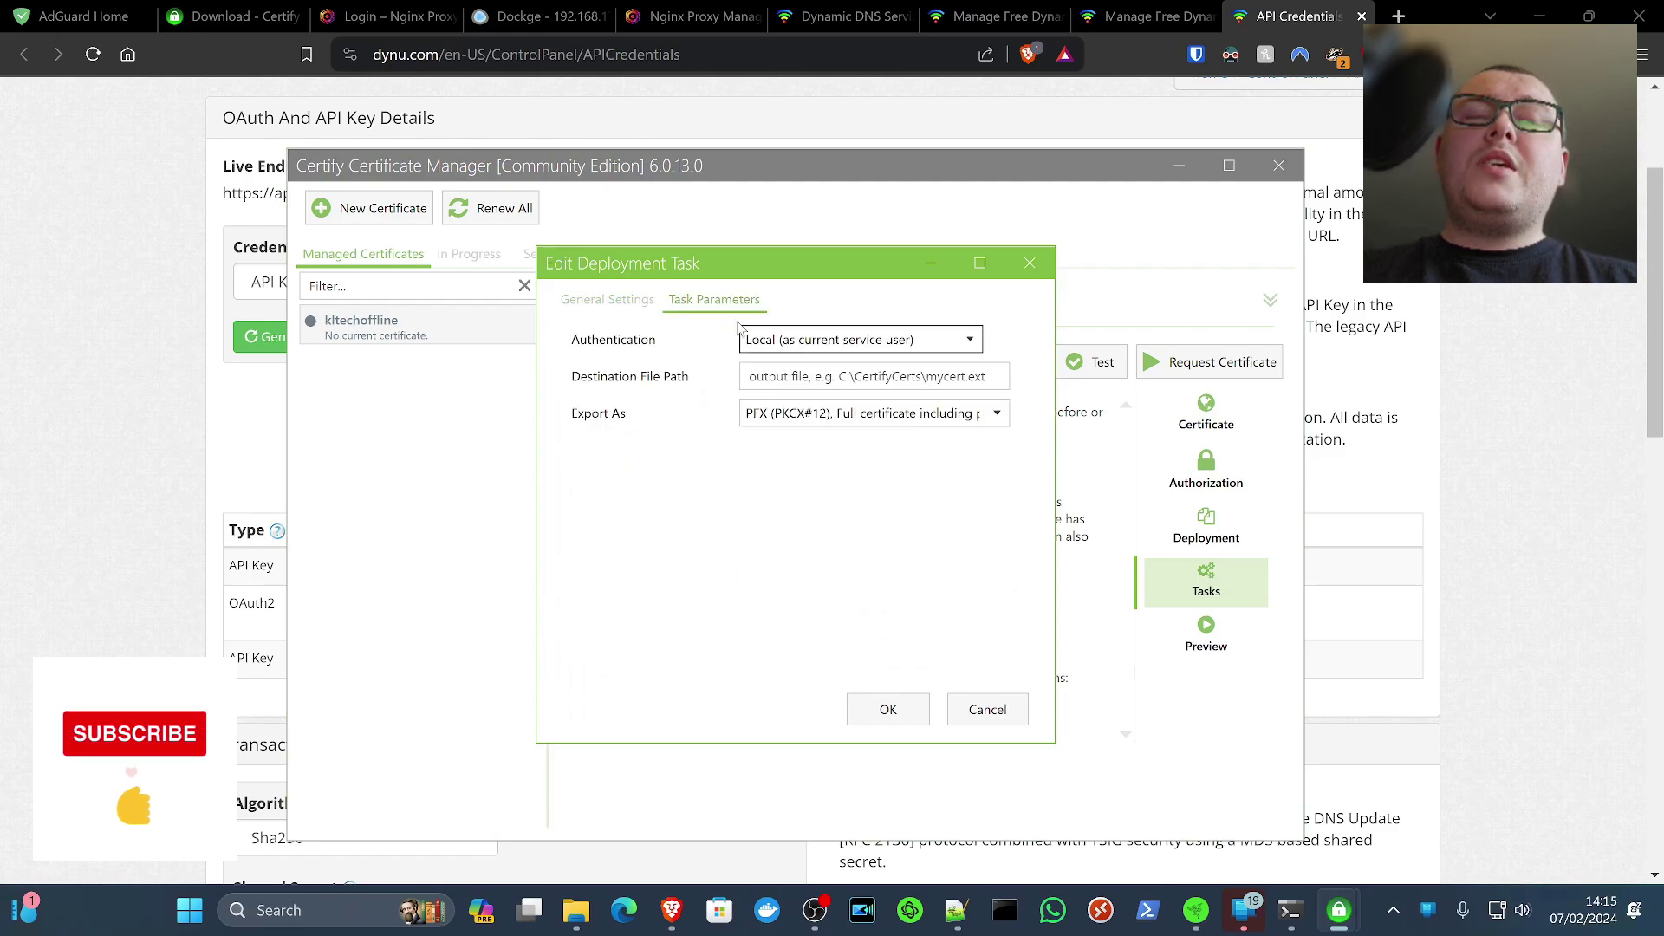
click(785, 339)
click(789, 340)
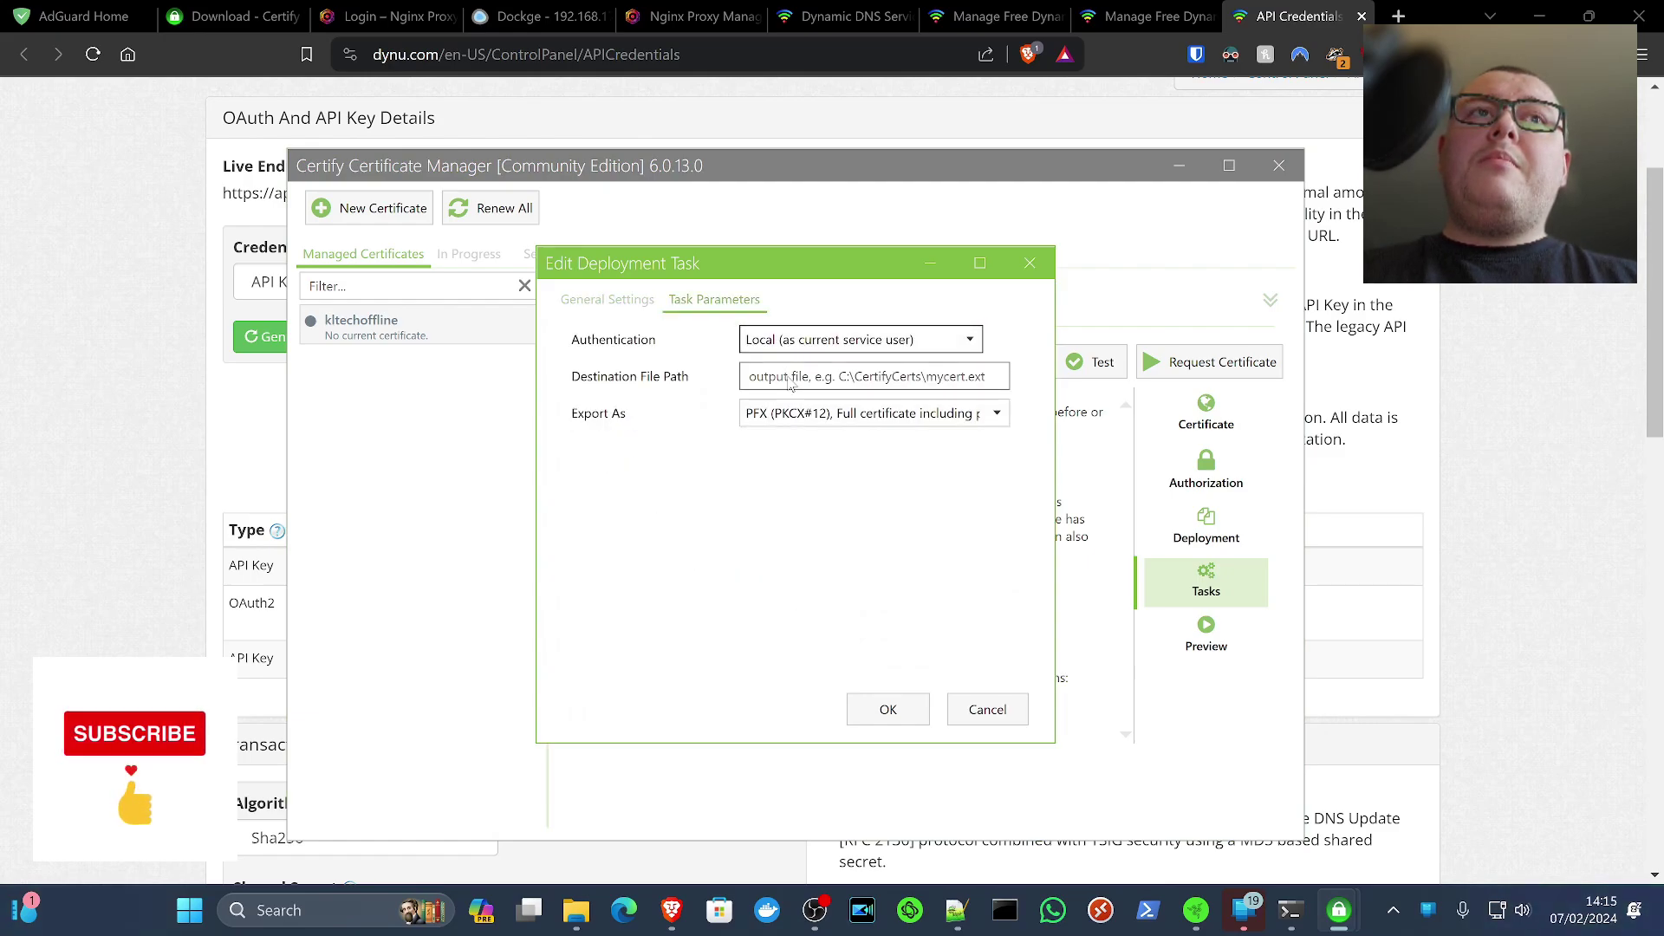
click(793, 413)
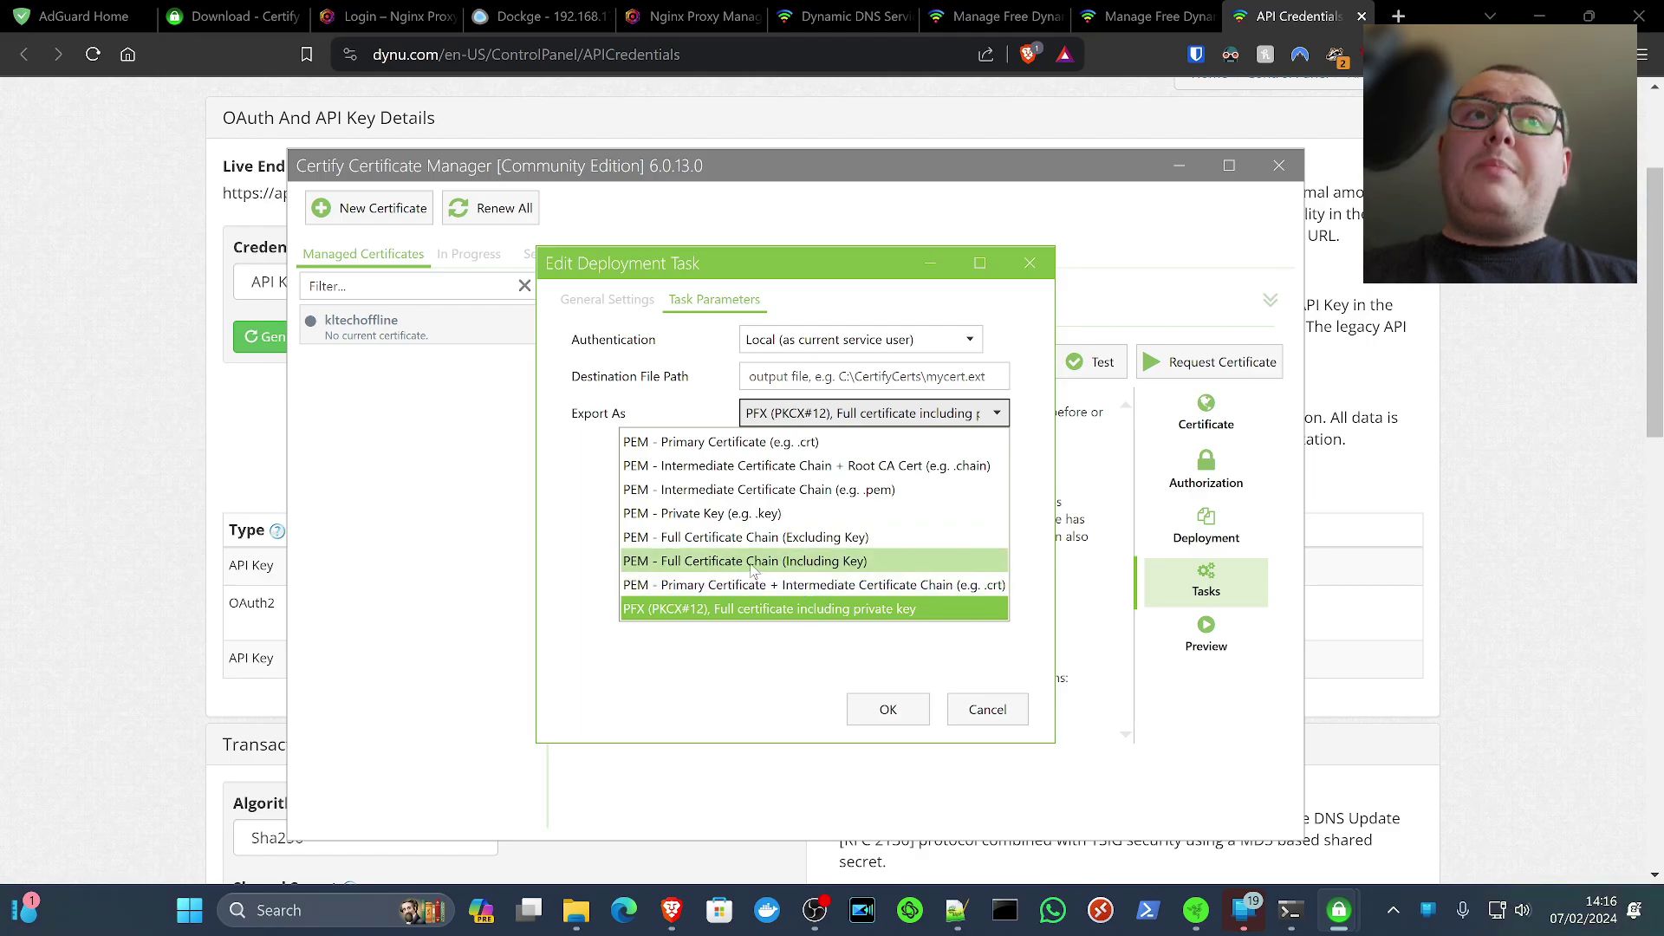
click(699, 563)
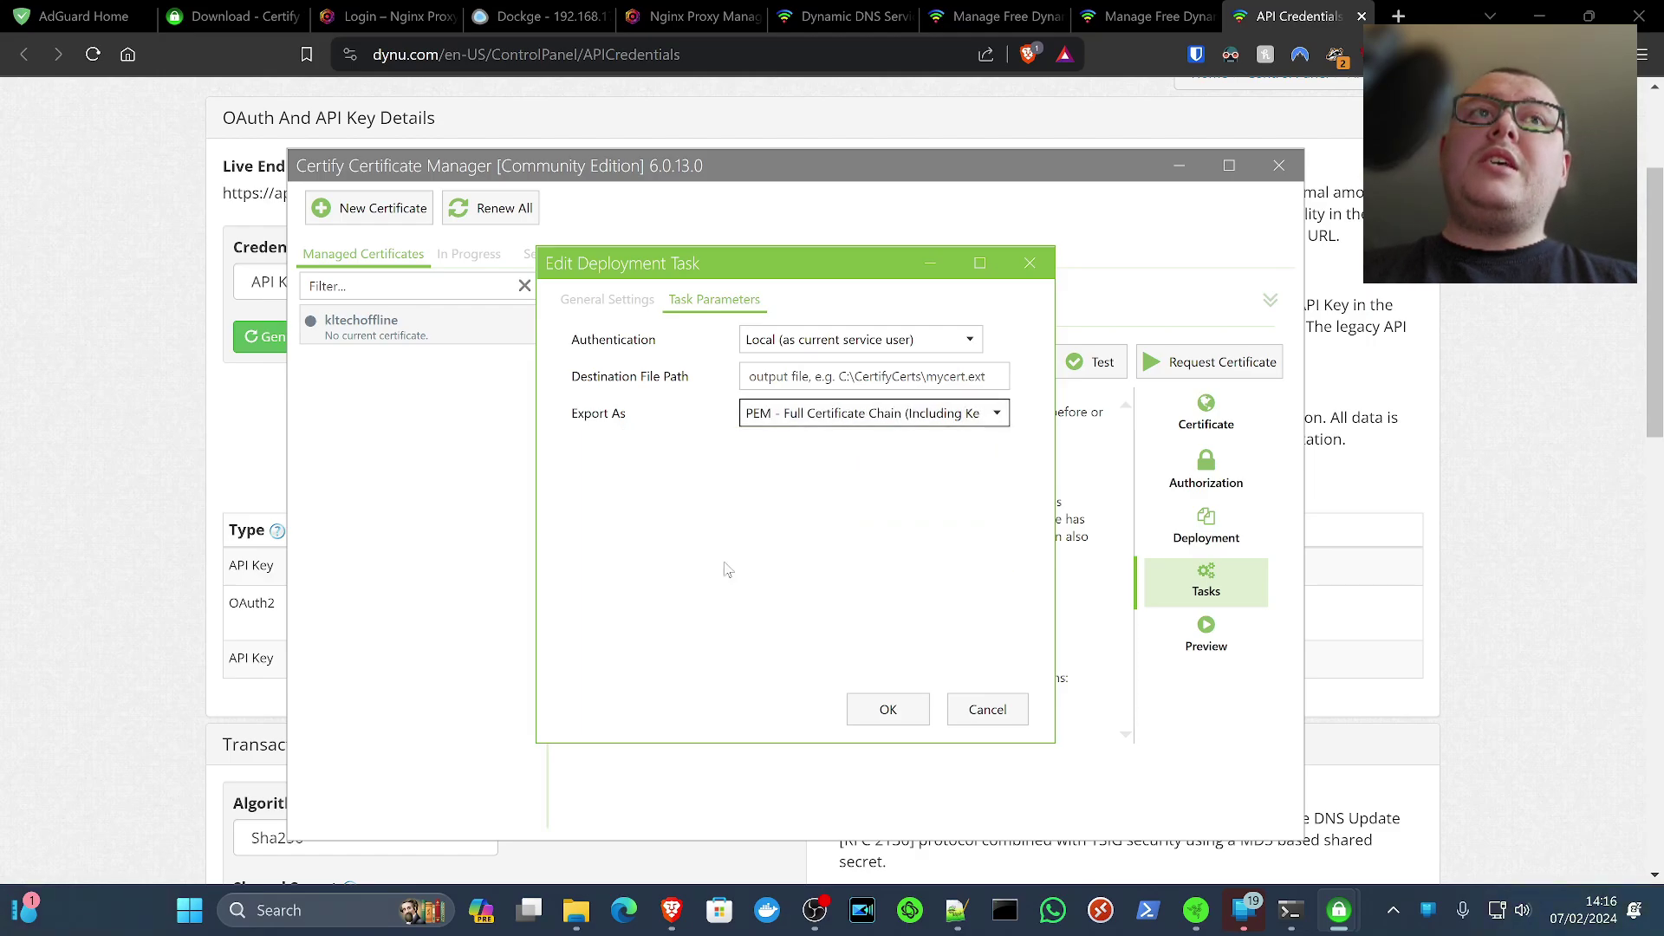
click(577, 910)
click(549, 69)
Create a Certs folder in Docker Stuff, copy its path, and return to Certify's deployment task
click(476, 546)
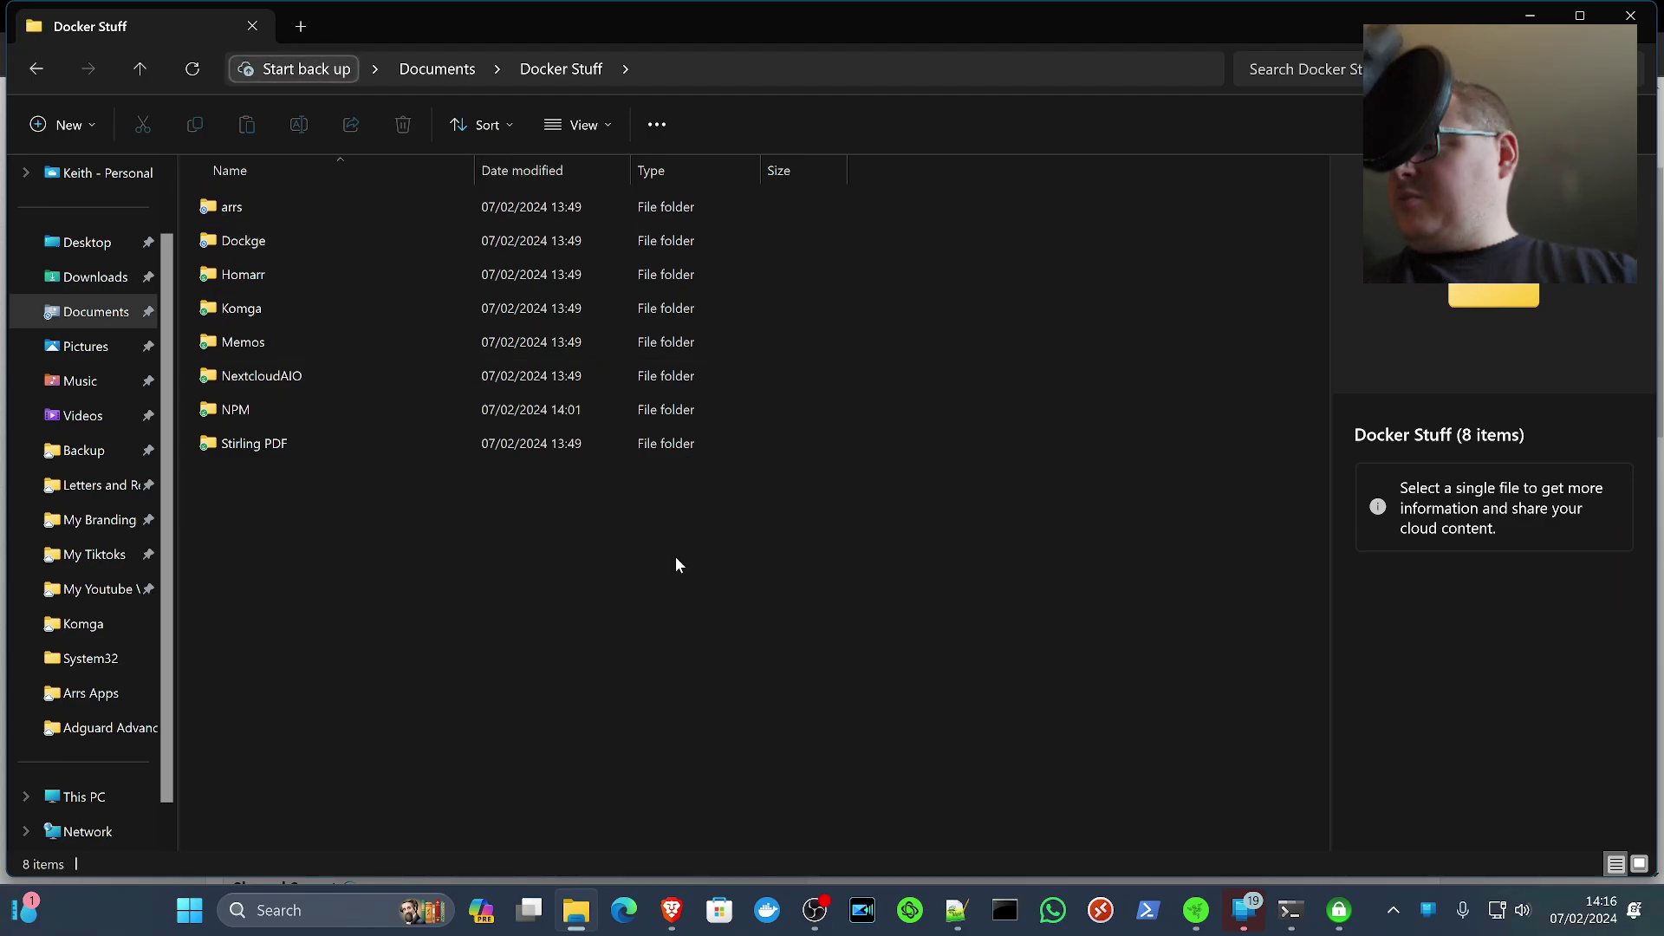
key(ctrl+shift+n)
text(Certs)
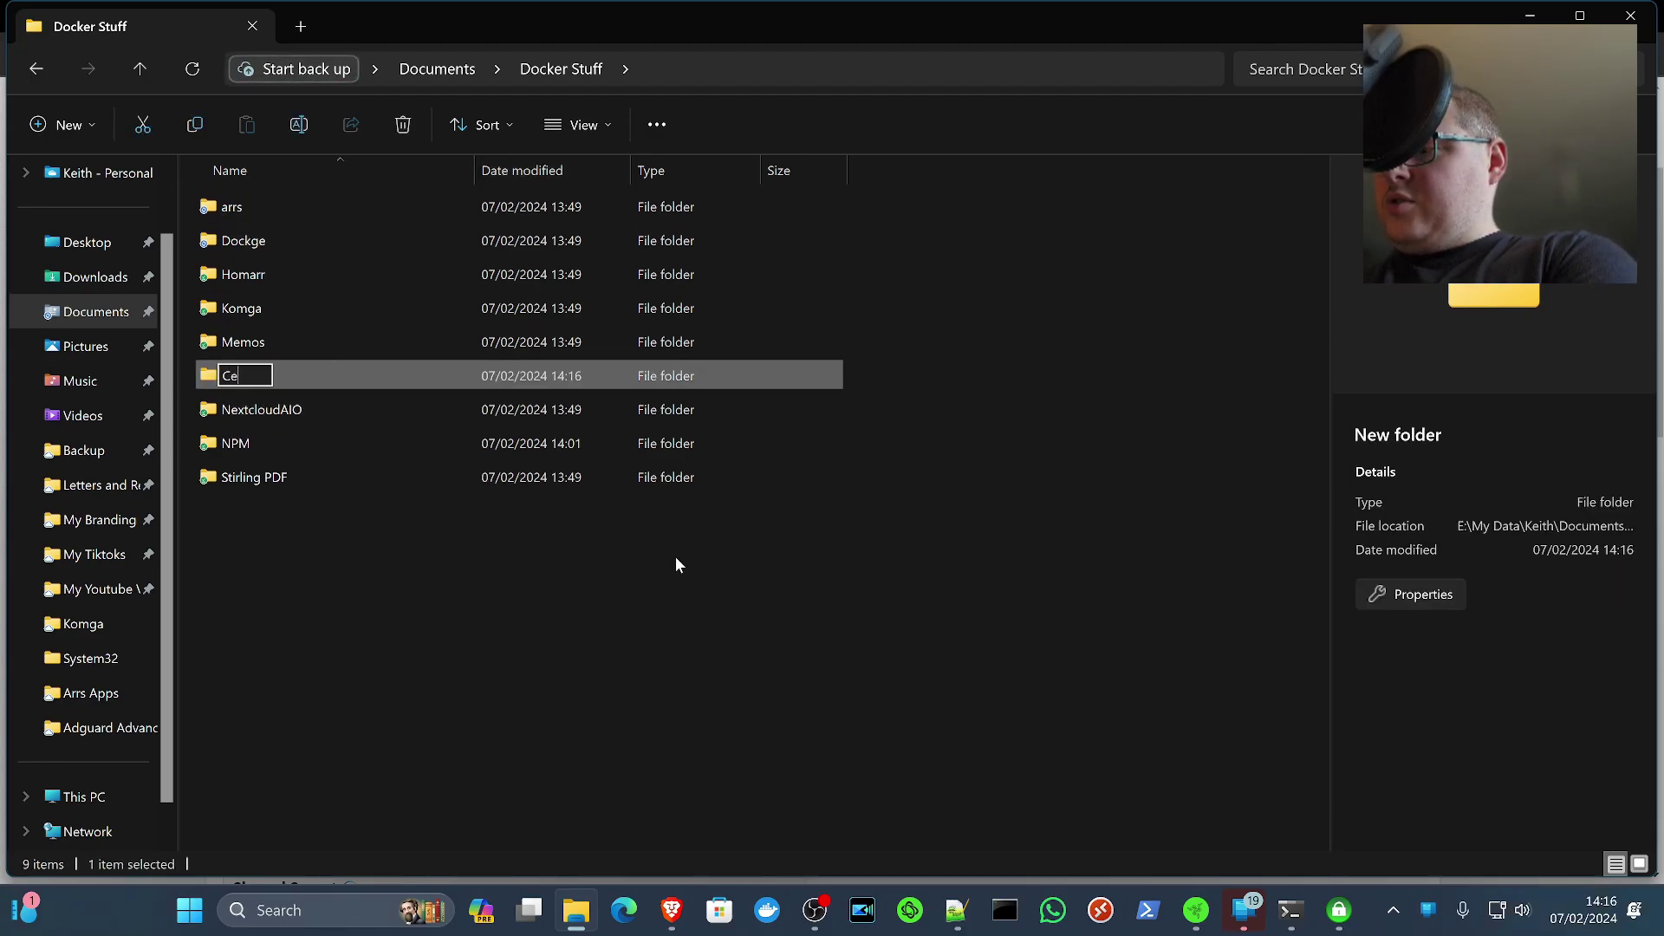
key(Return)
key(Return)
click(847, 67)
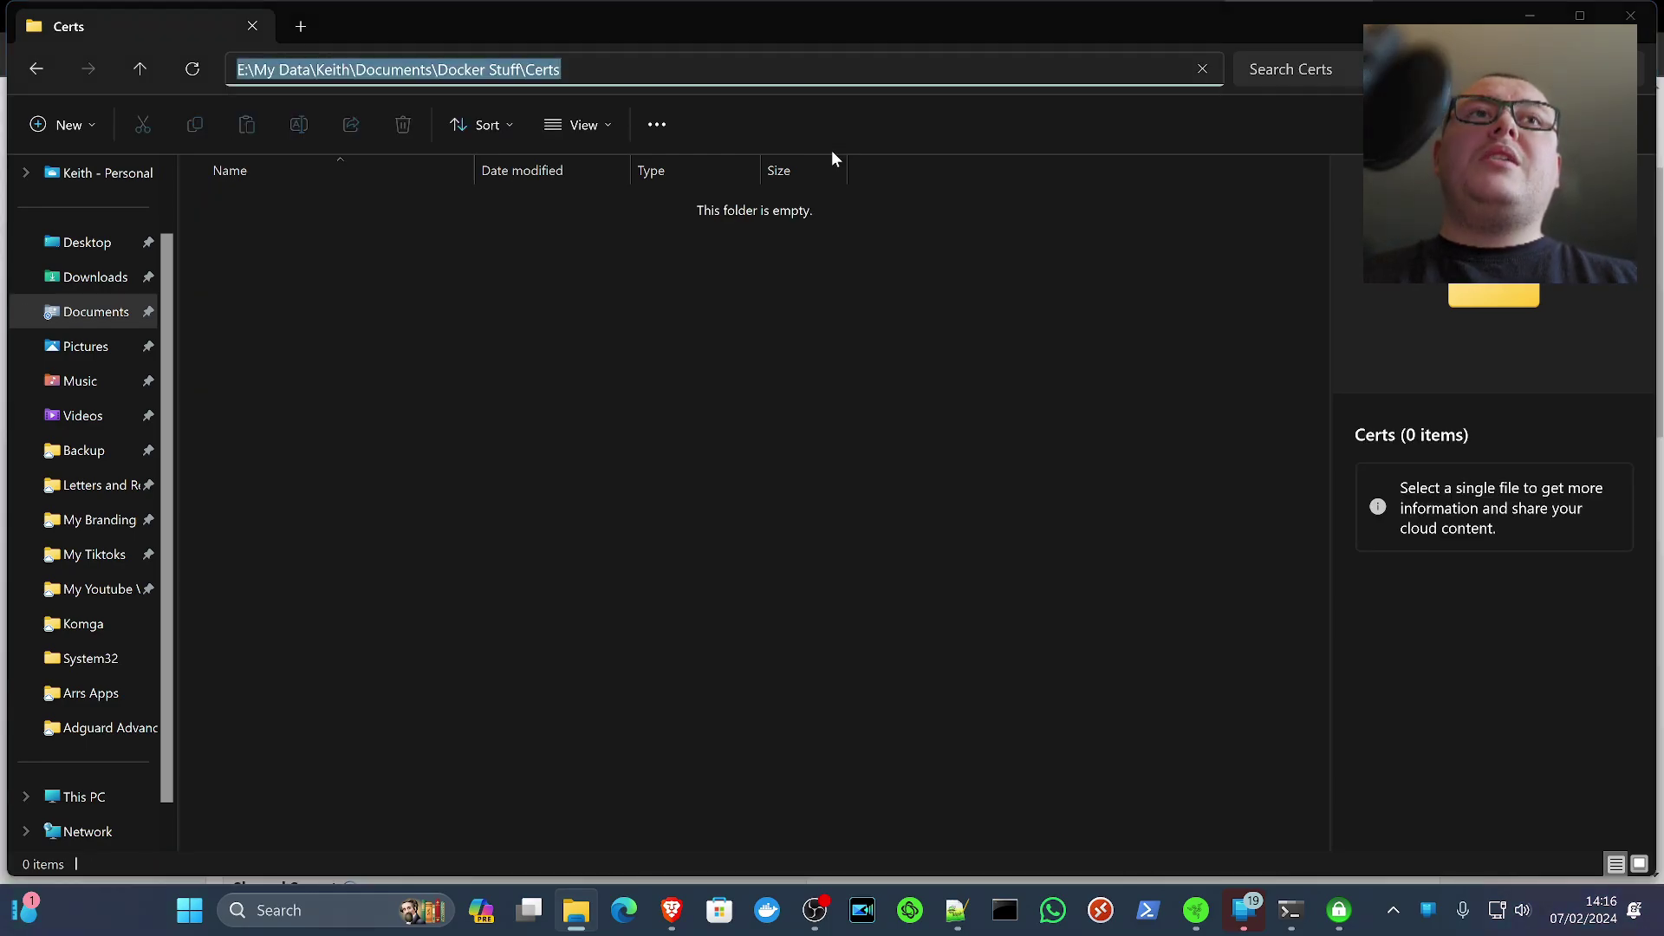
key(alt+Tab)
click(806, 377)
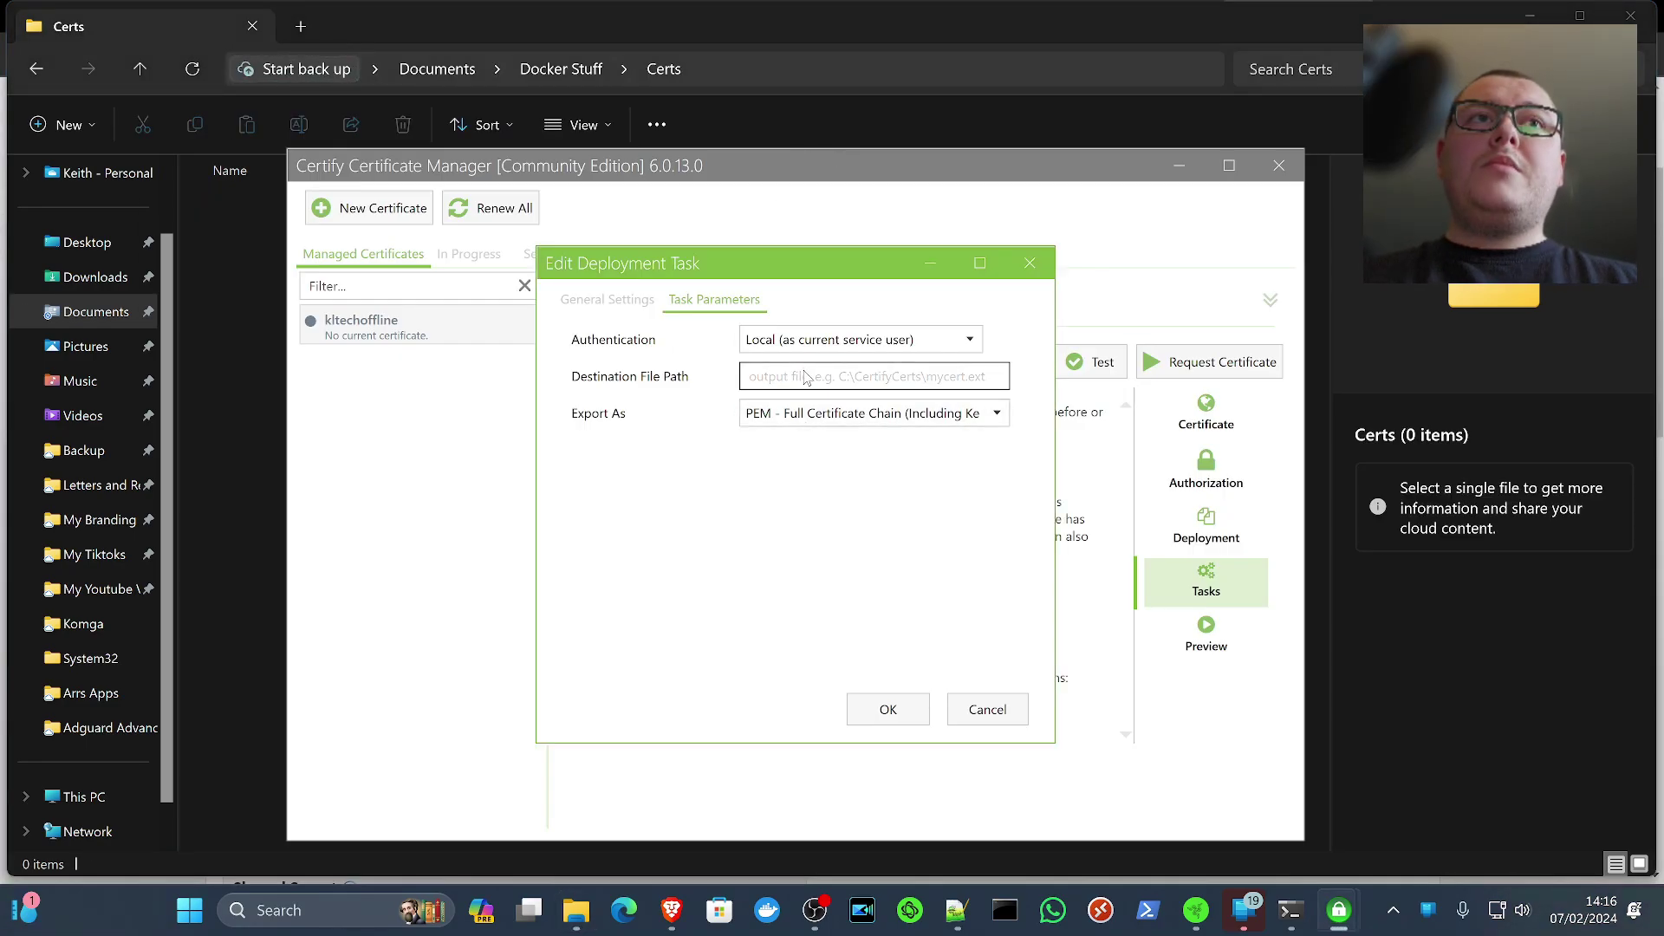
Export to Docker Stuff\Certs\adguardcert.pem, save, request the certificate and check the exported file
key(ctrl+v)
text(\)
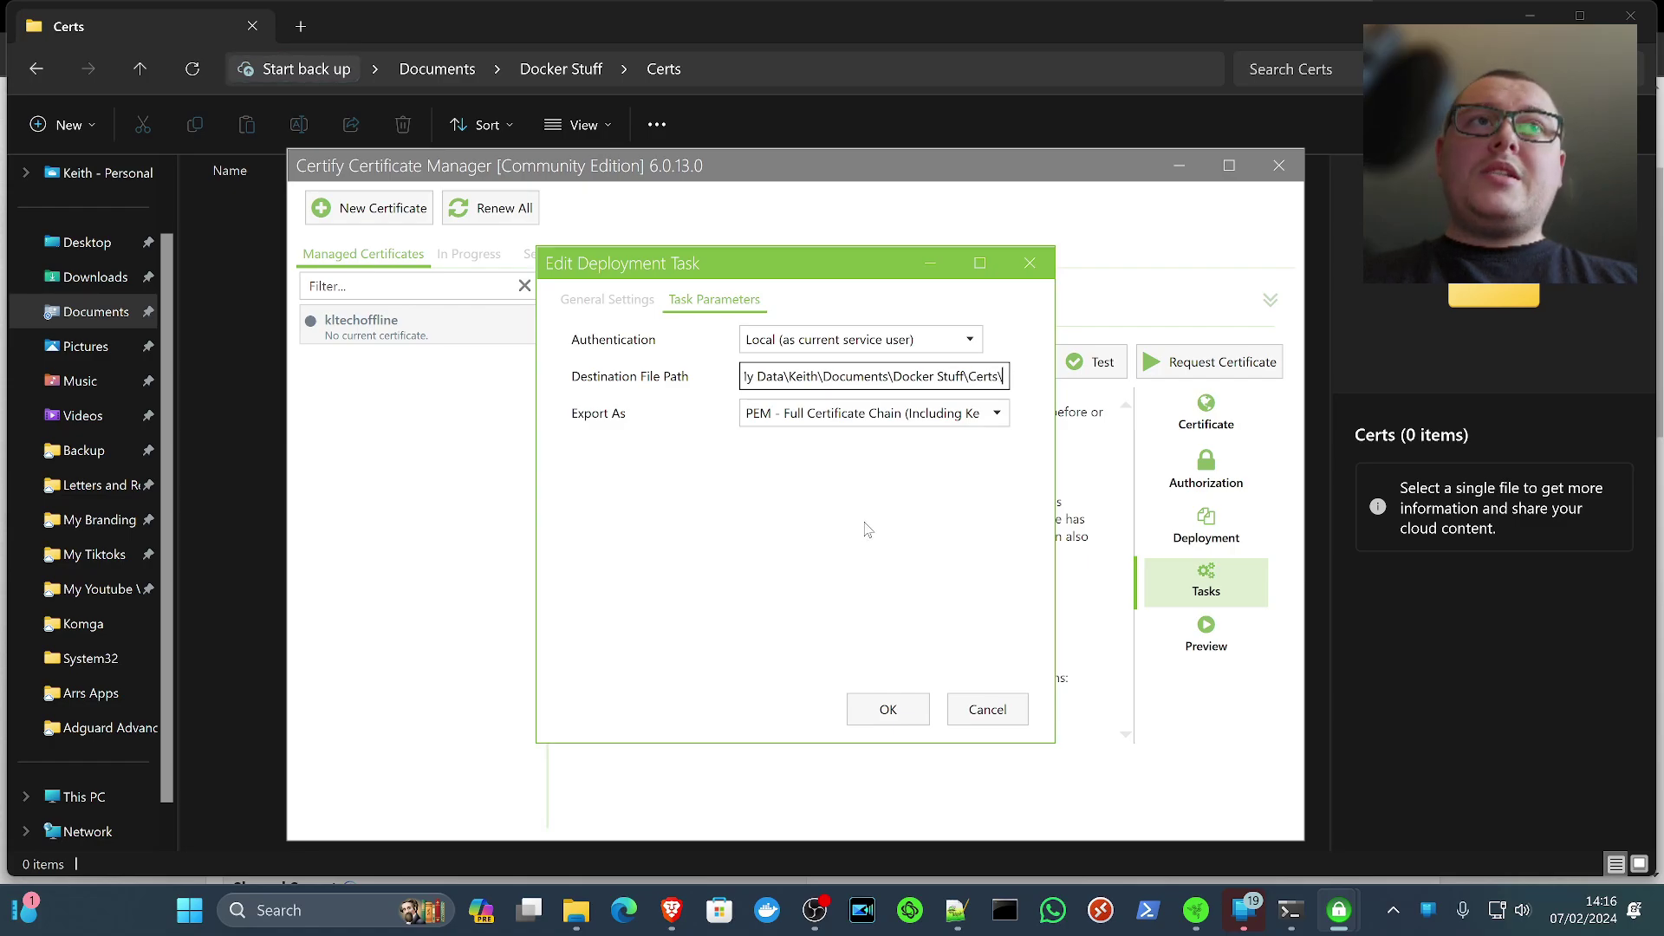
text(adgu)
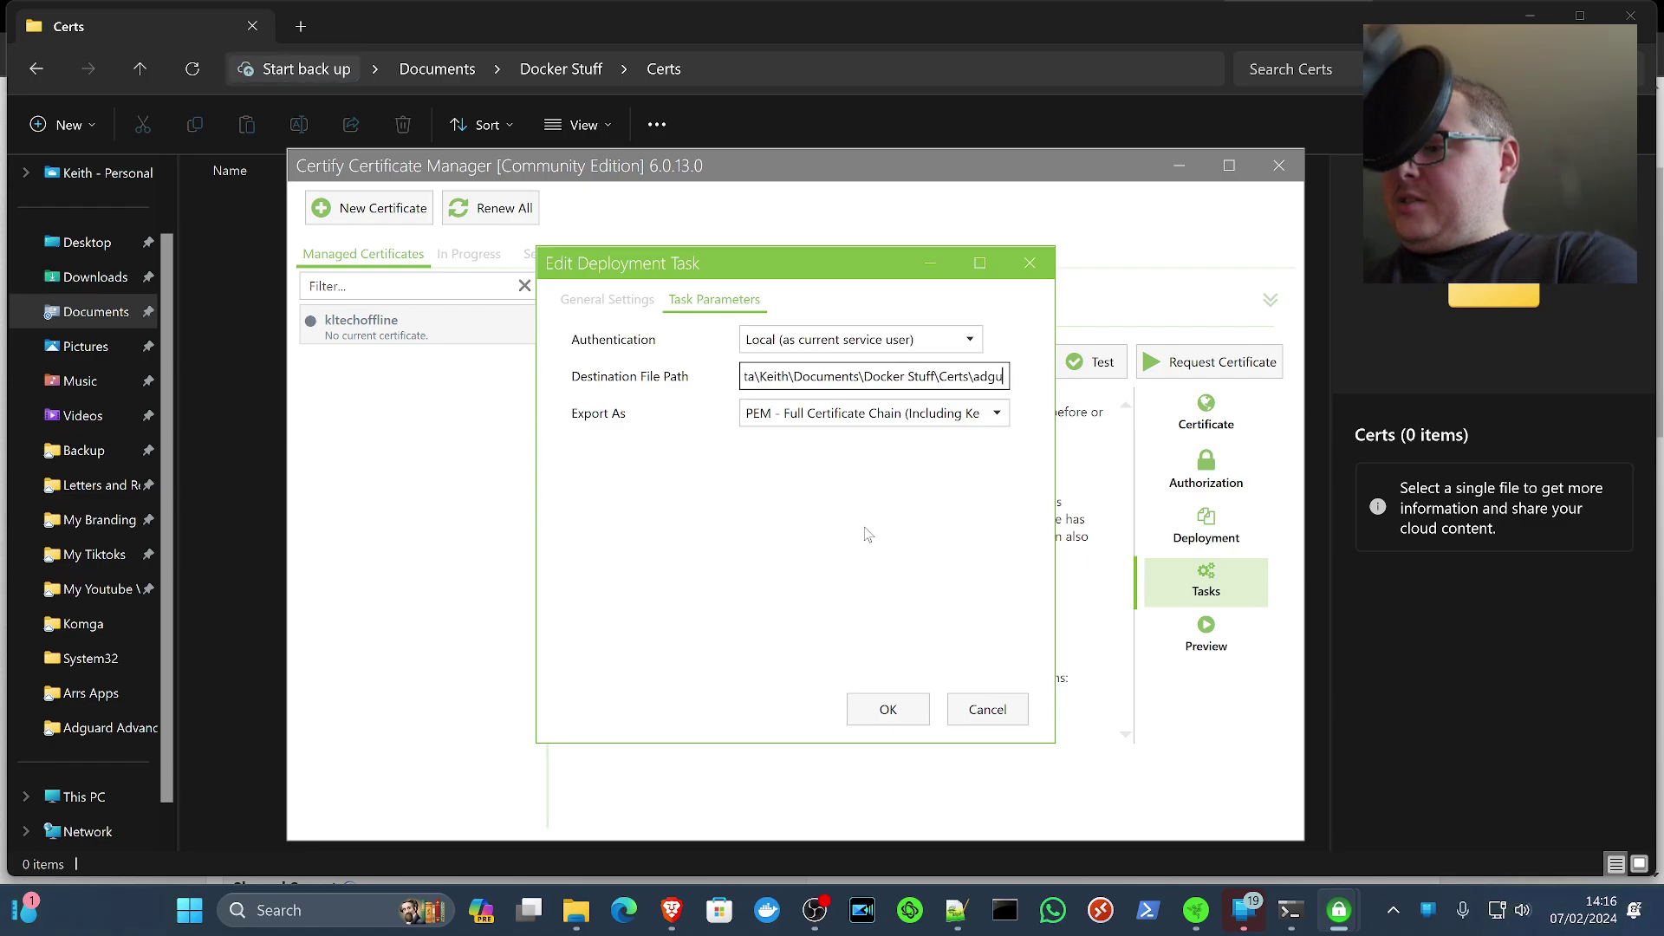
text(ardcert.pem)
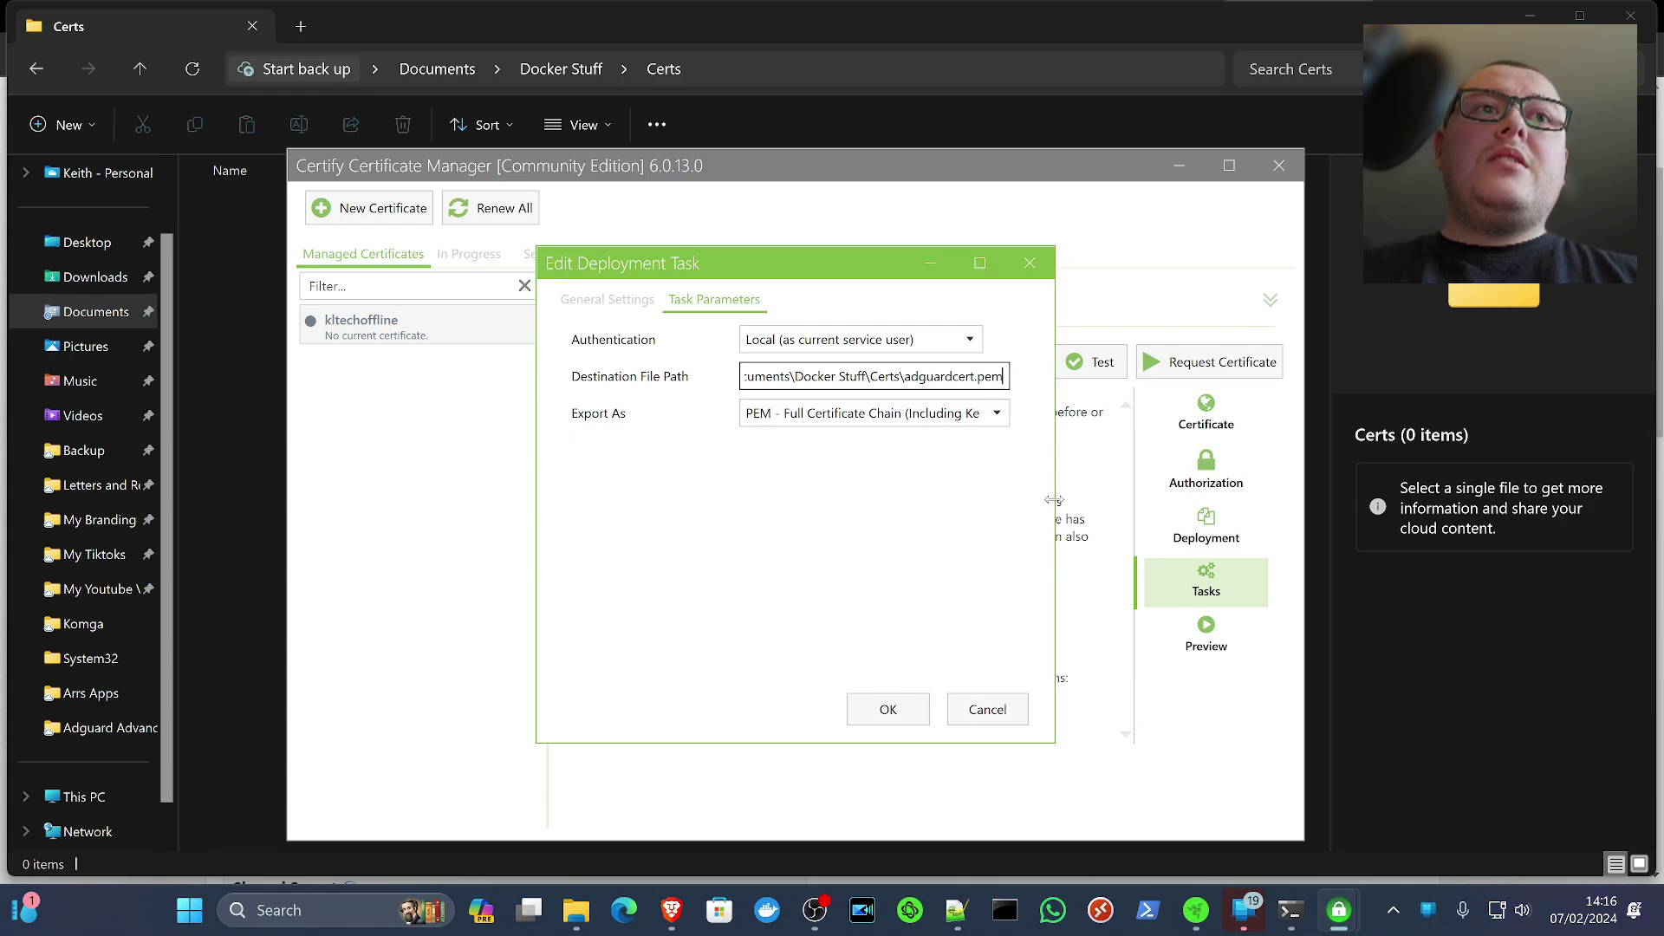
click(888, 713)
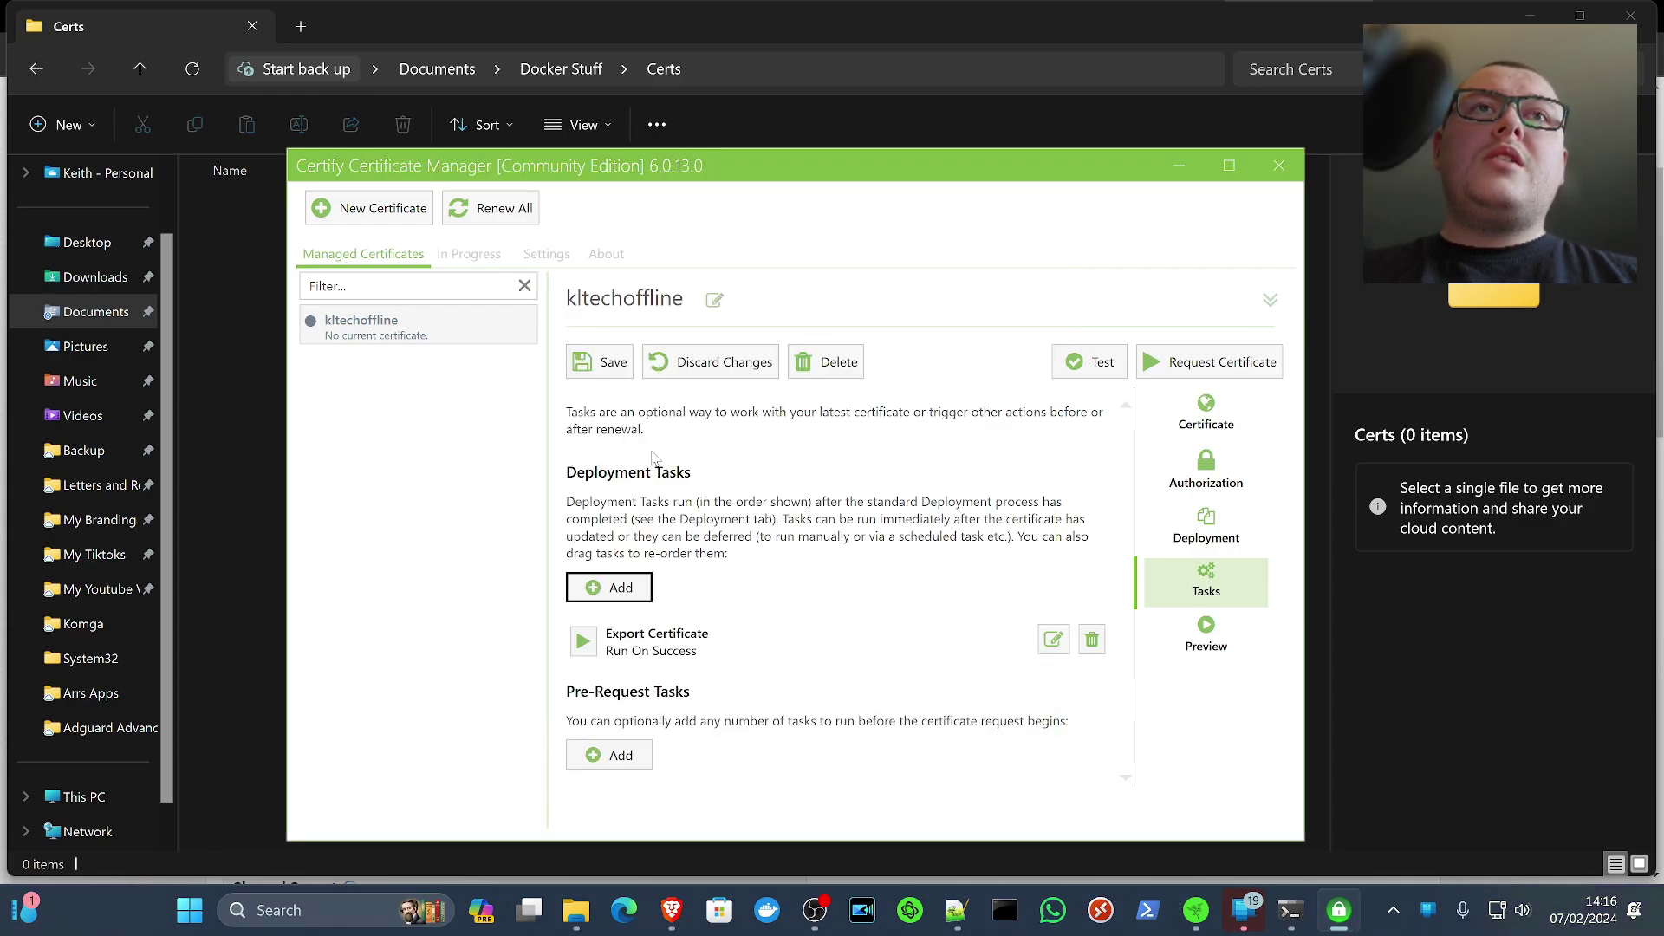
click(609, 364)
click(1144, 373)
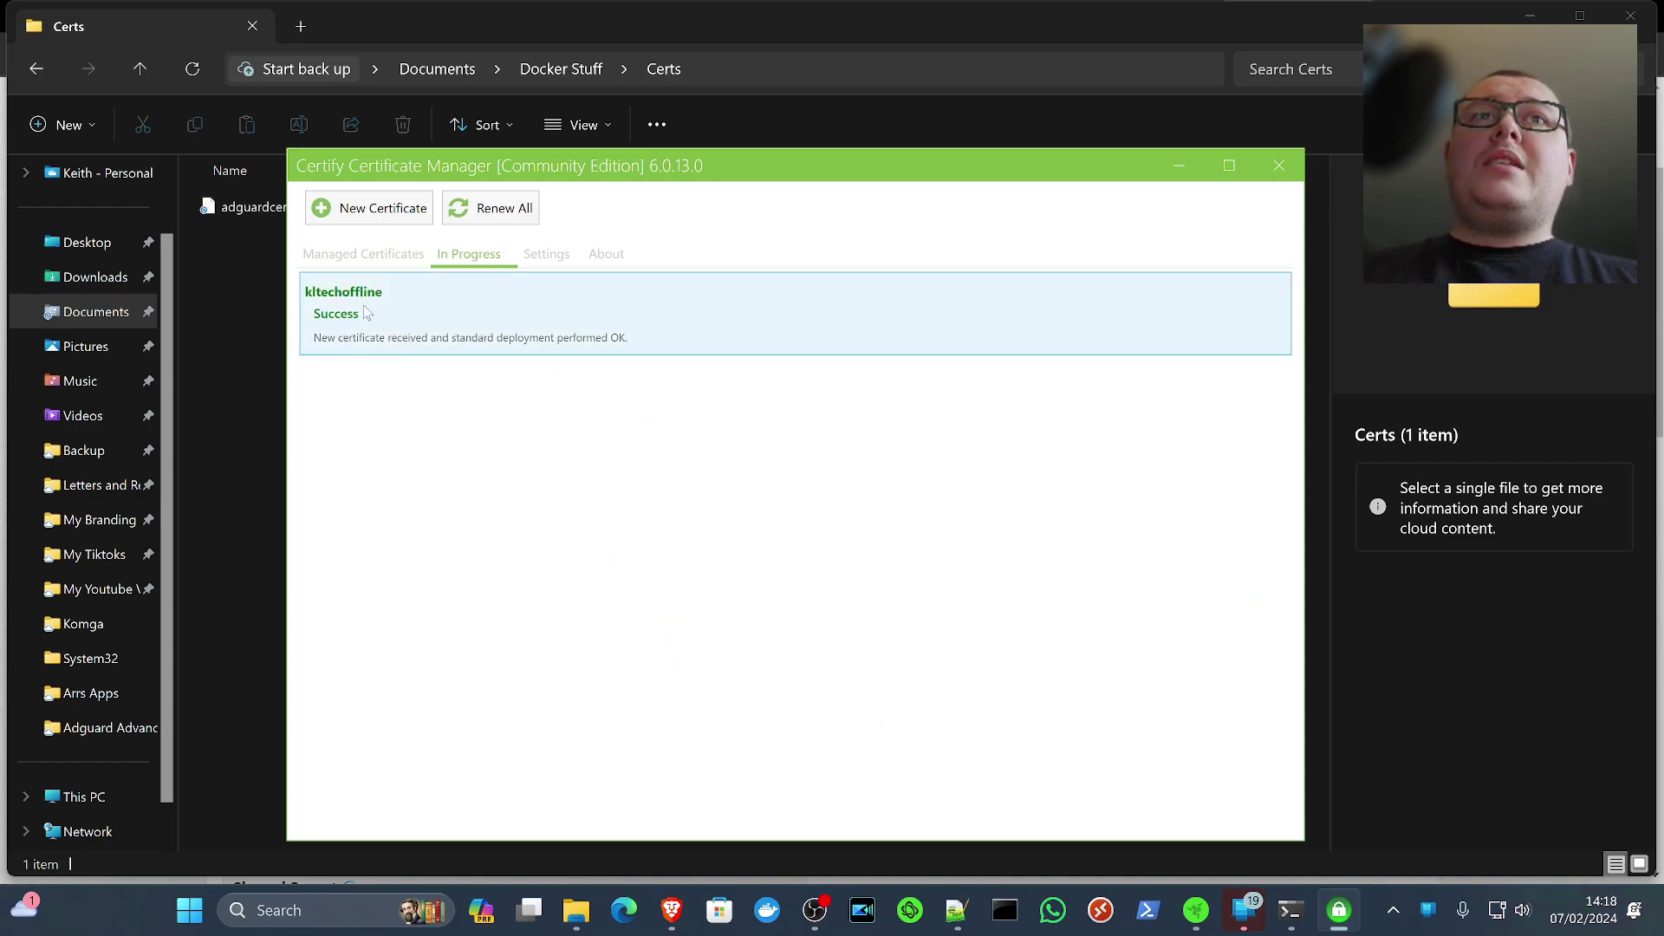
click(258, 278)
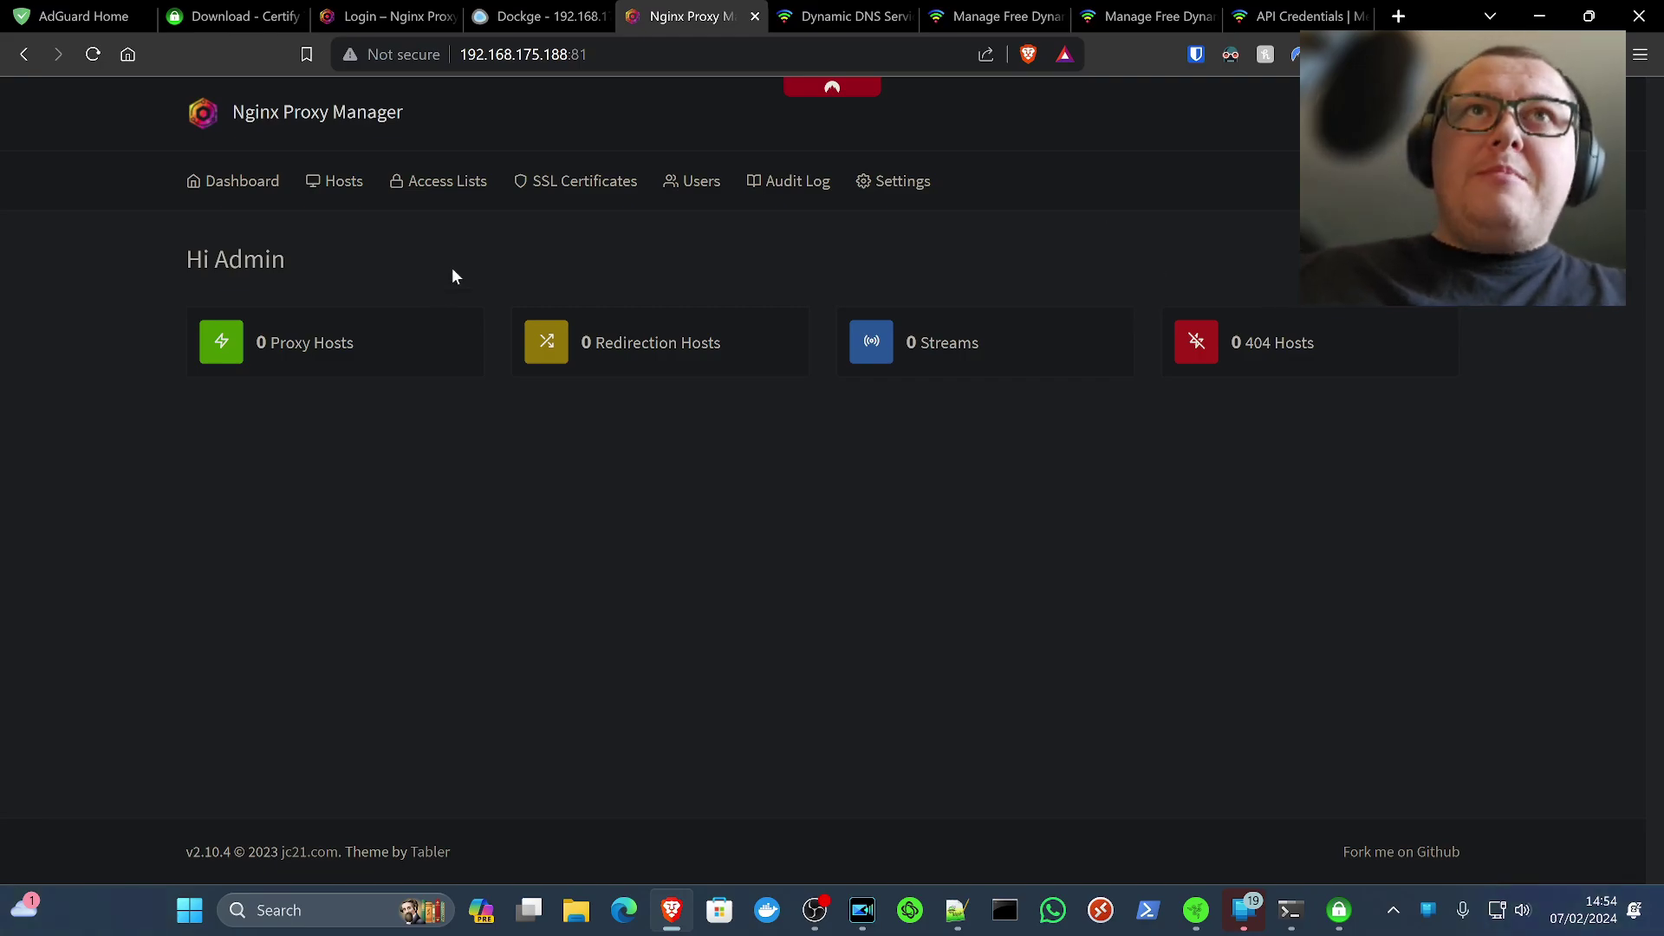
Start a new Let's Encrypt certificate using a DNS challenge with Dynu as the provider
click(460, 343)
click(546, 182)
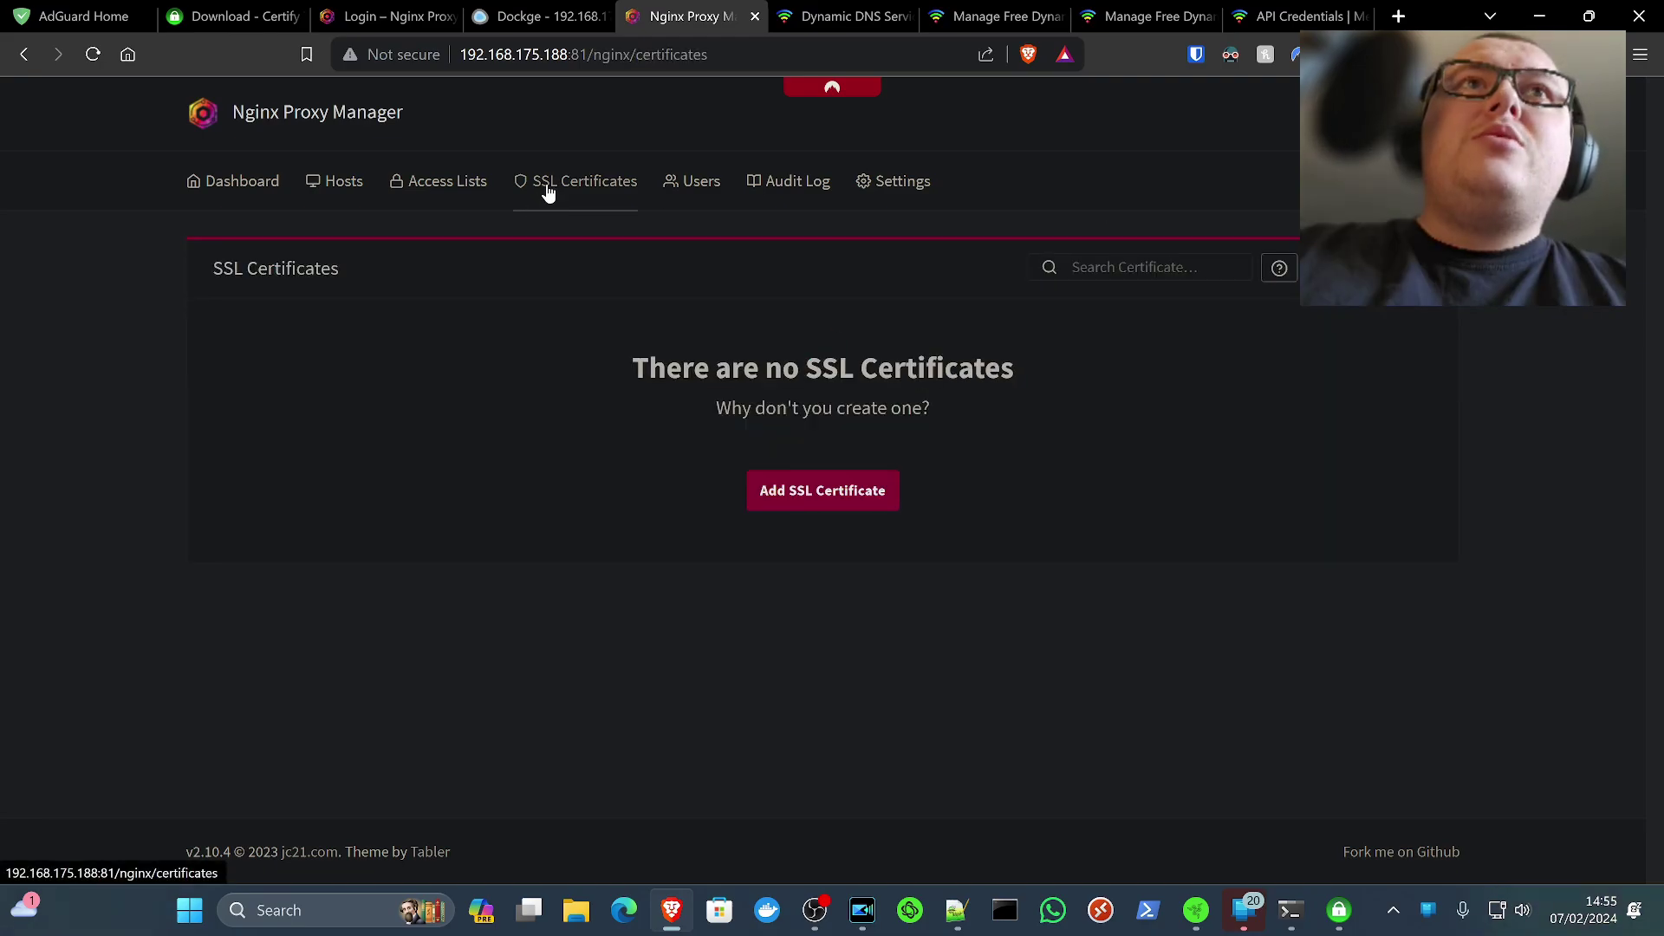
click(831, 497)
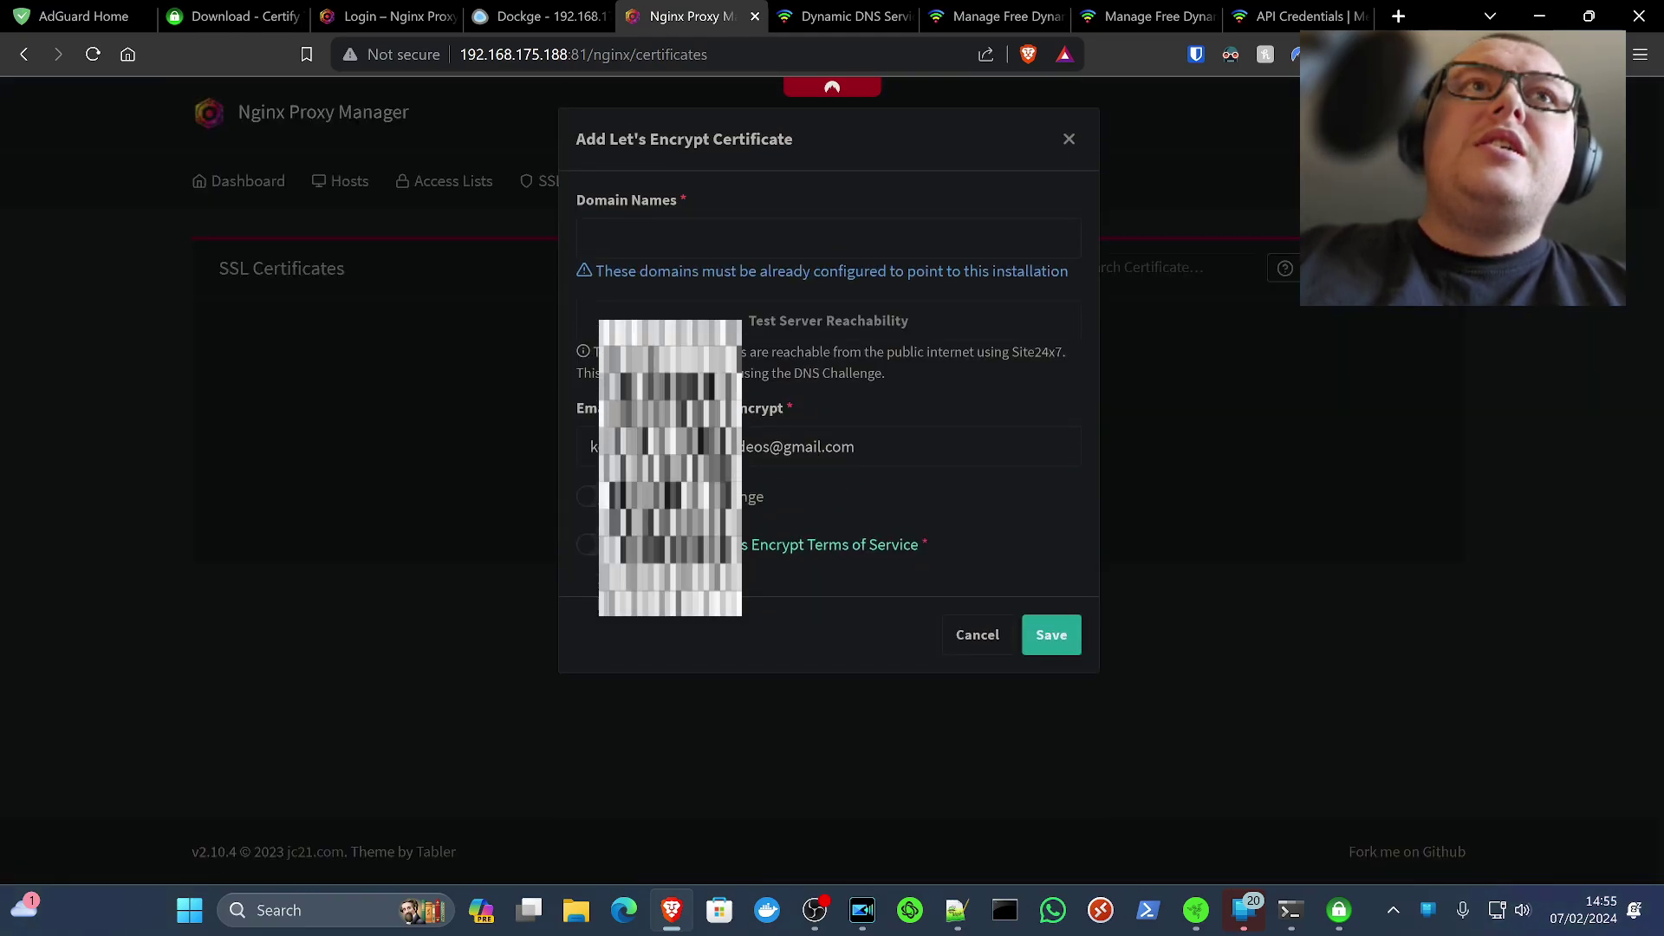
click(587, 497)
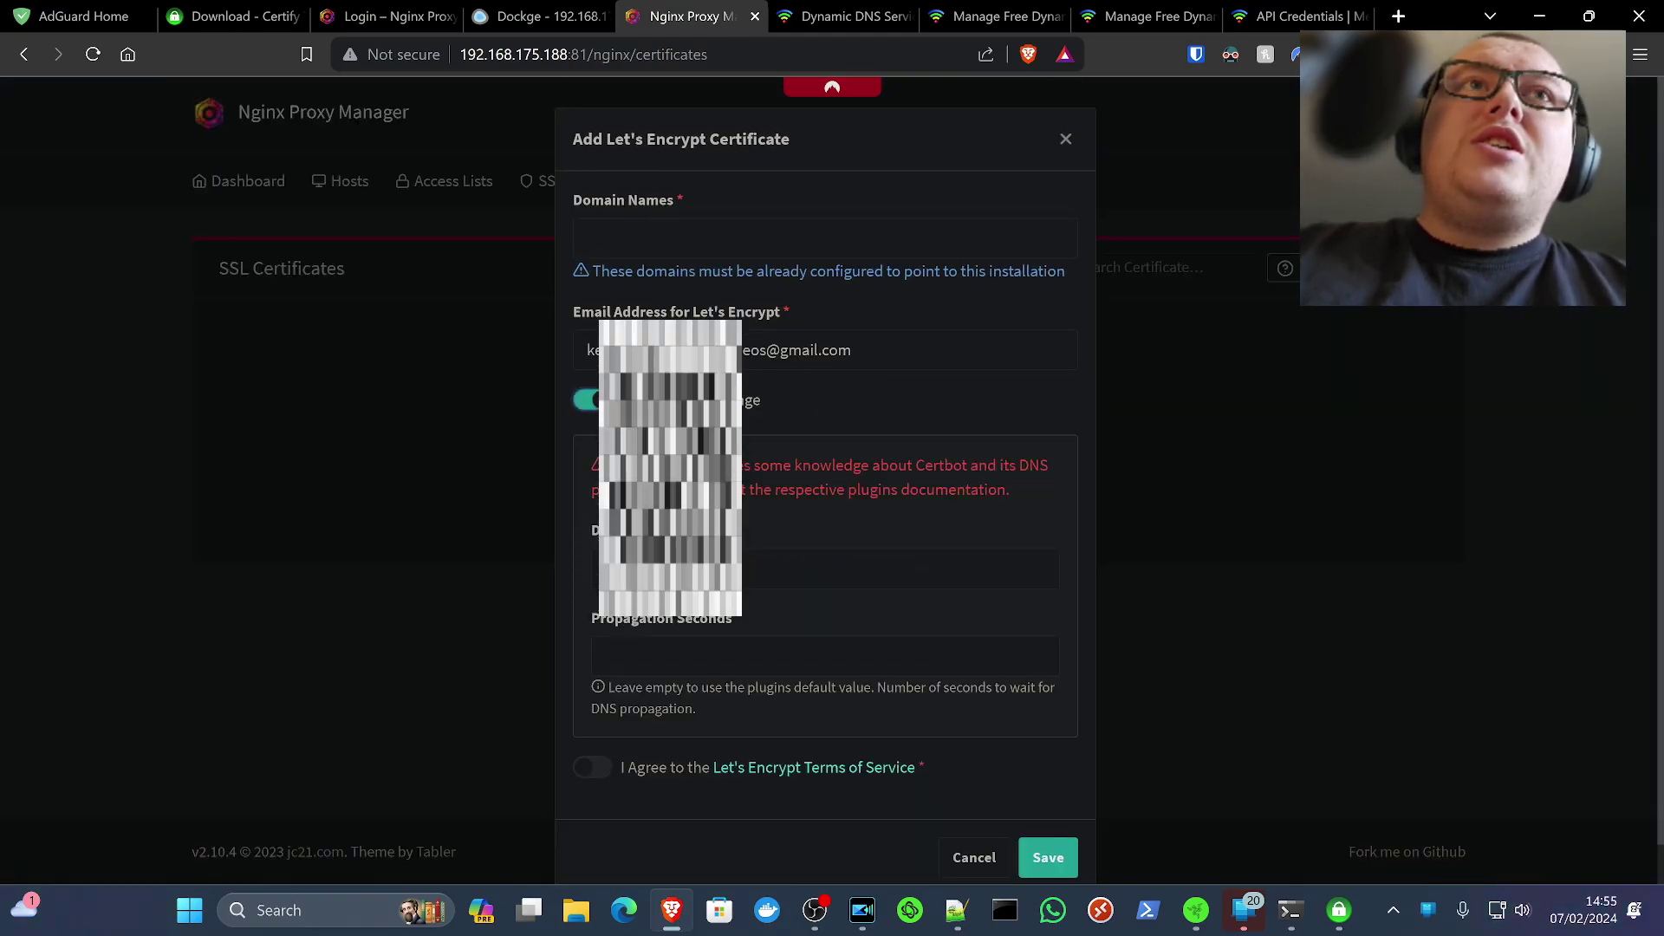
click(749, 565)
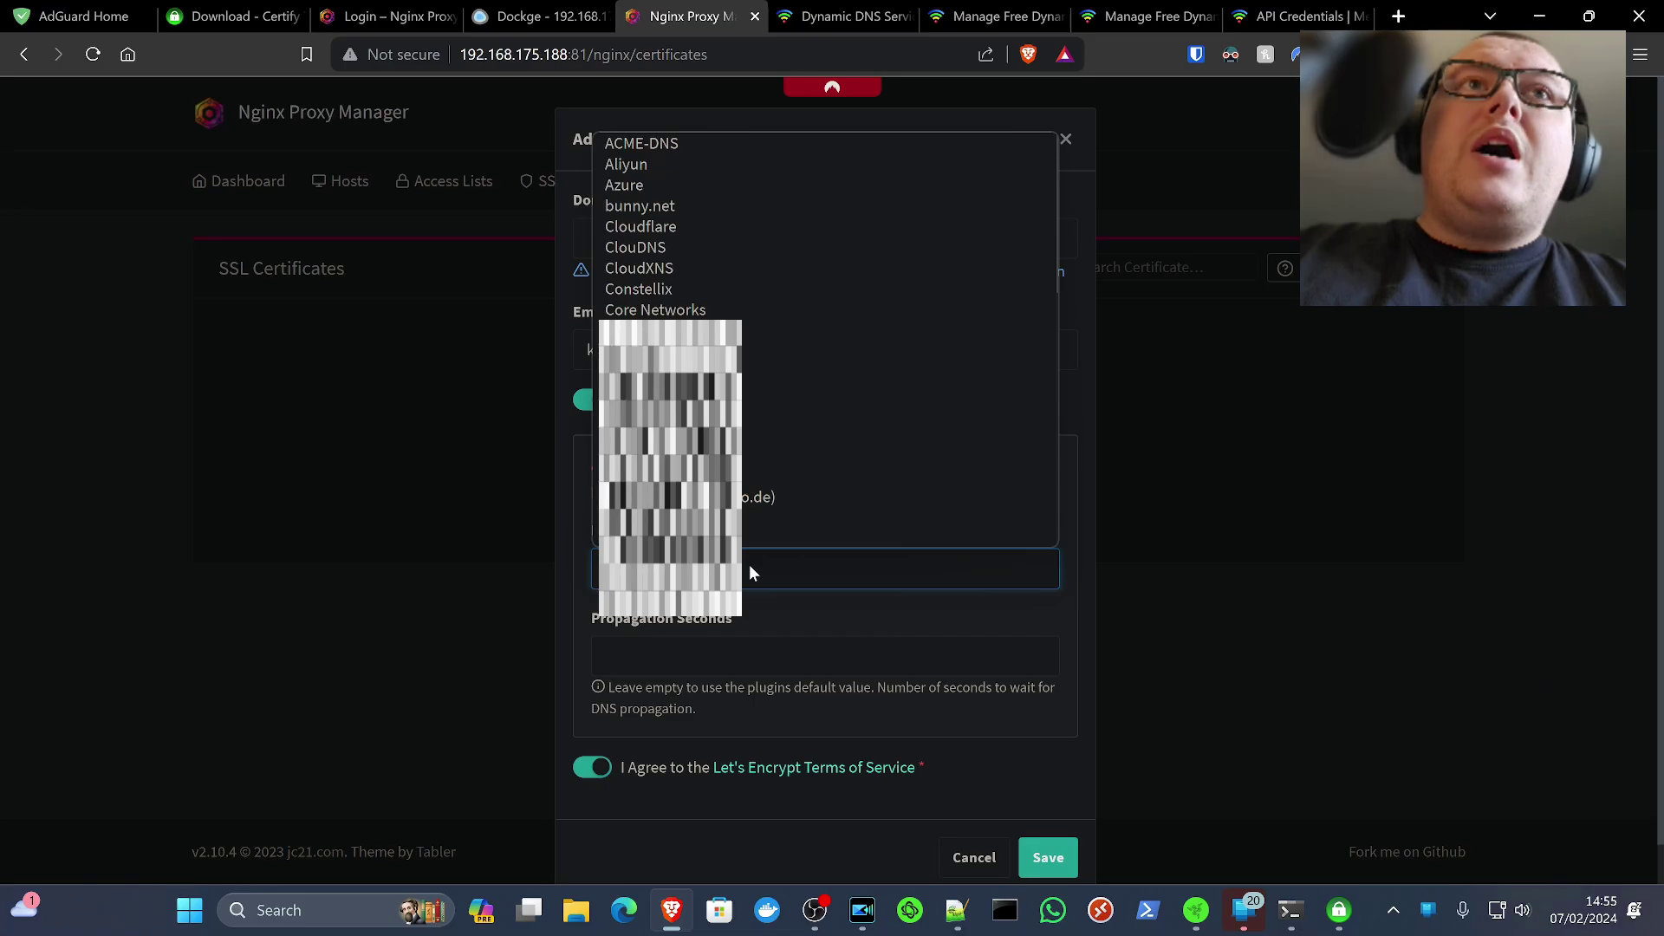
click(749, 546)
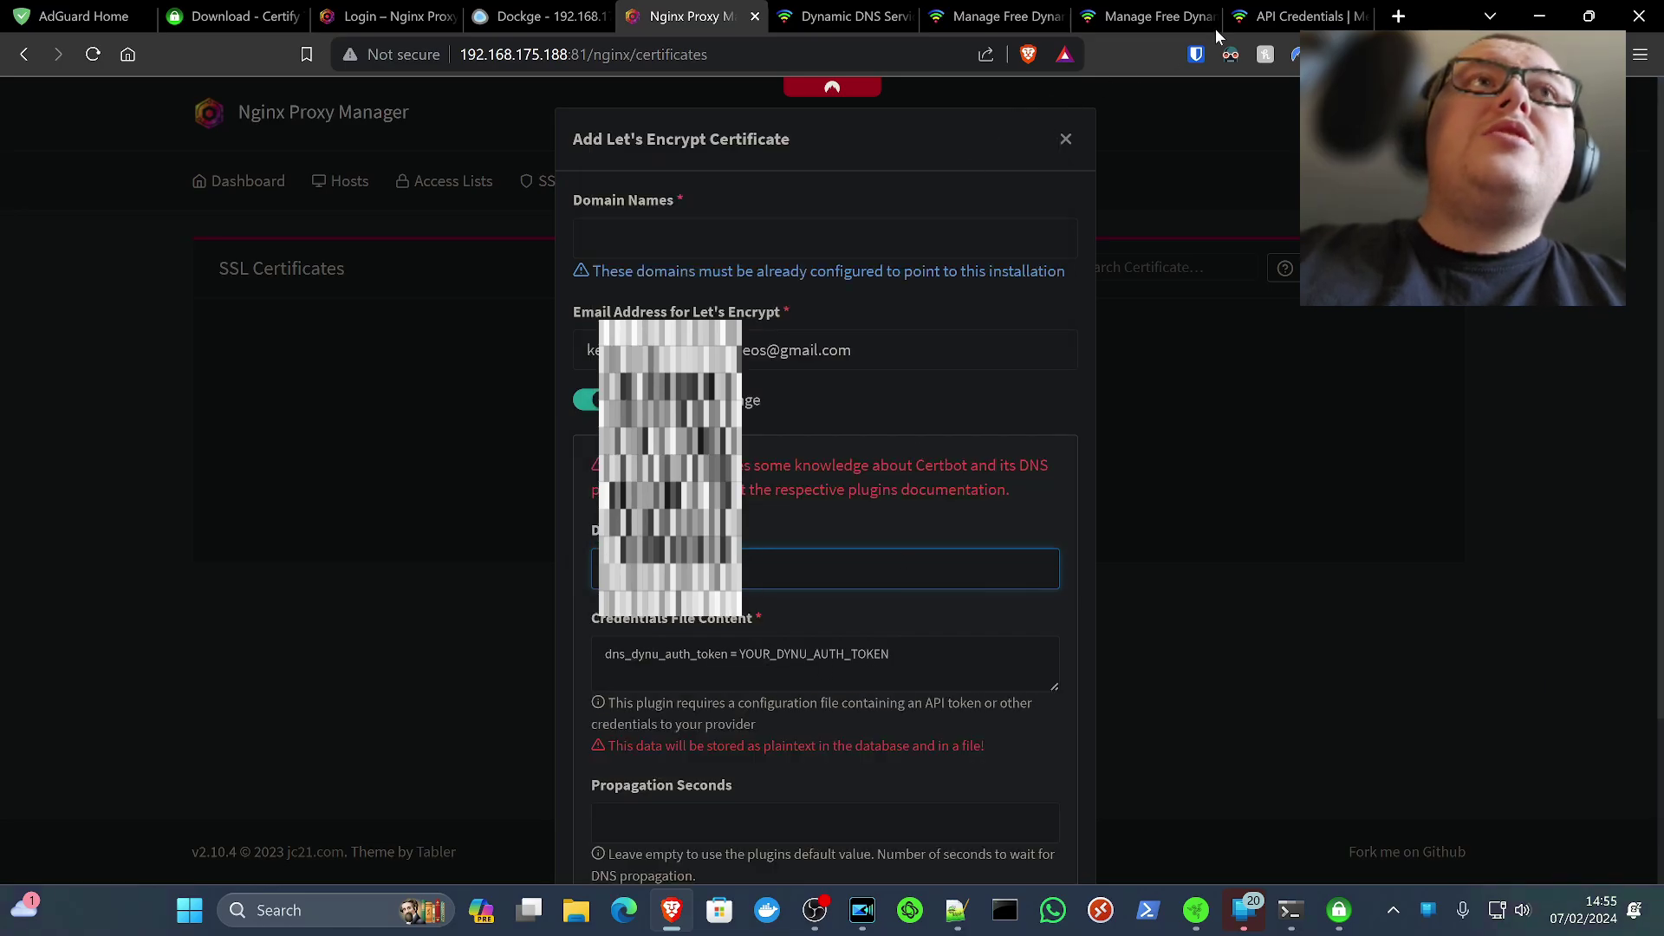
click(1296, 16)
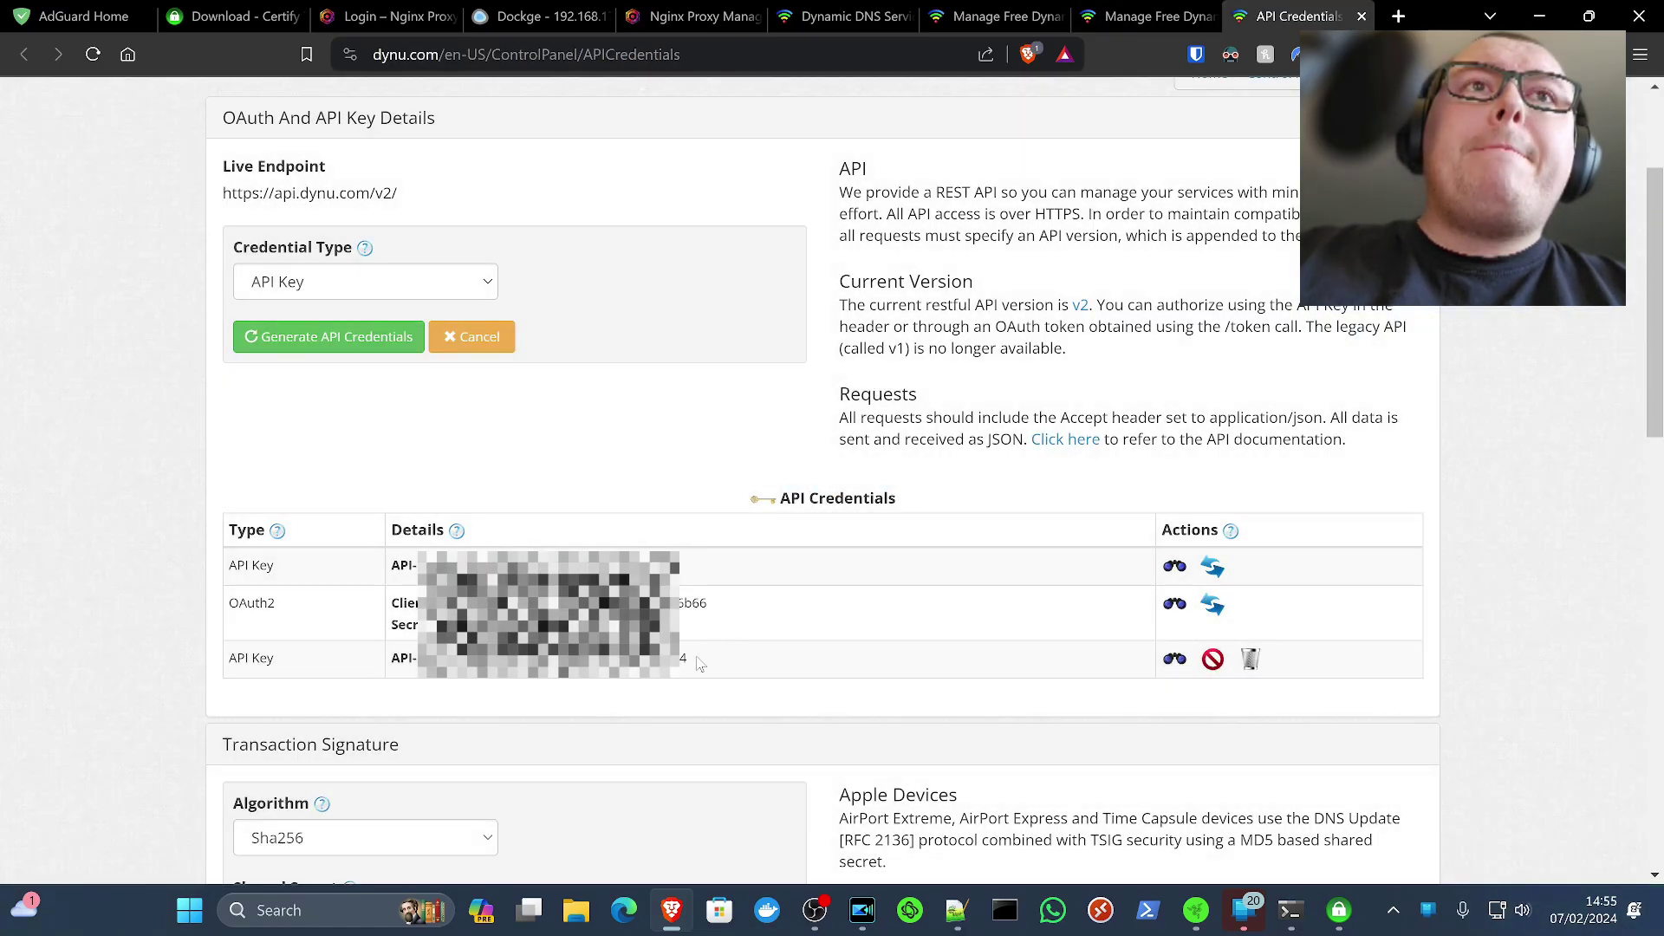
Paste the Dynu API key over the YOUR_DYNU_AUTH_TOKEN placeholder in the credentials content
drag(698, 663, 591, 679)
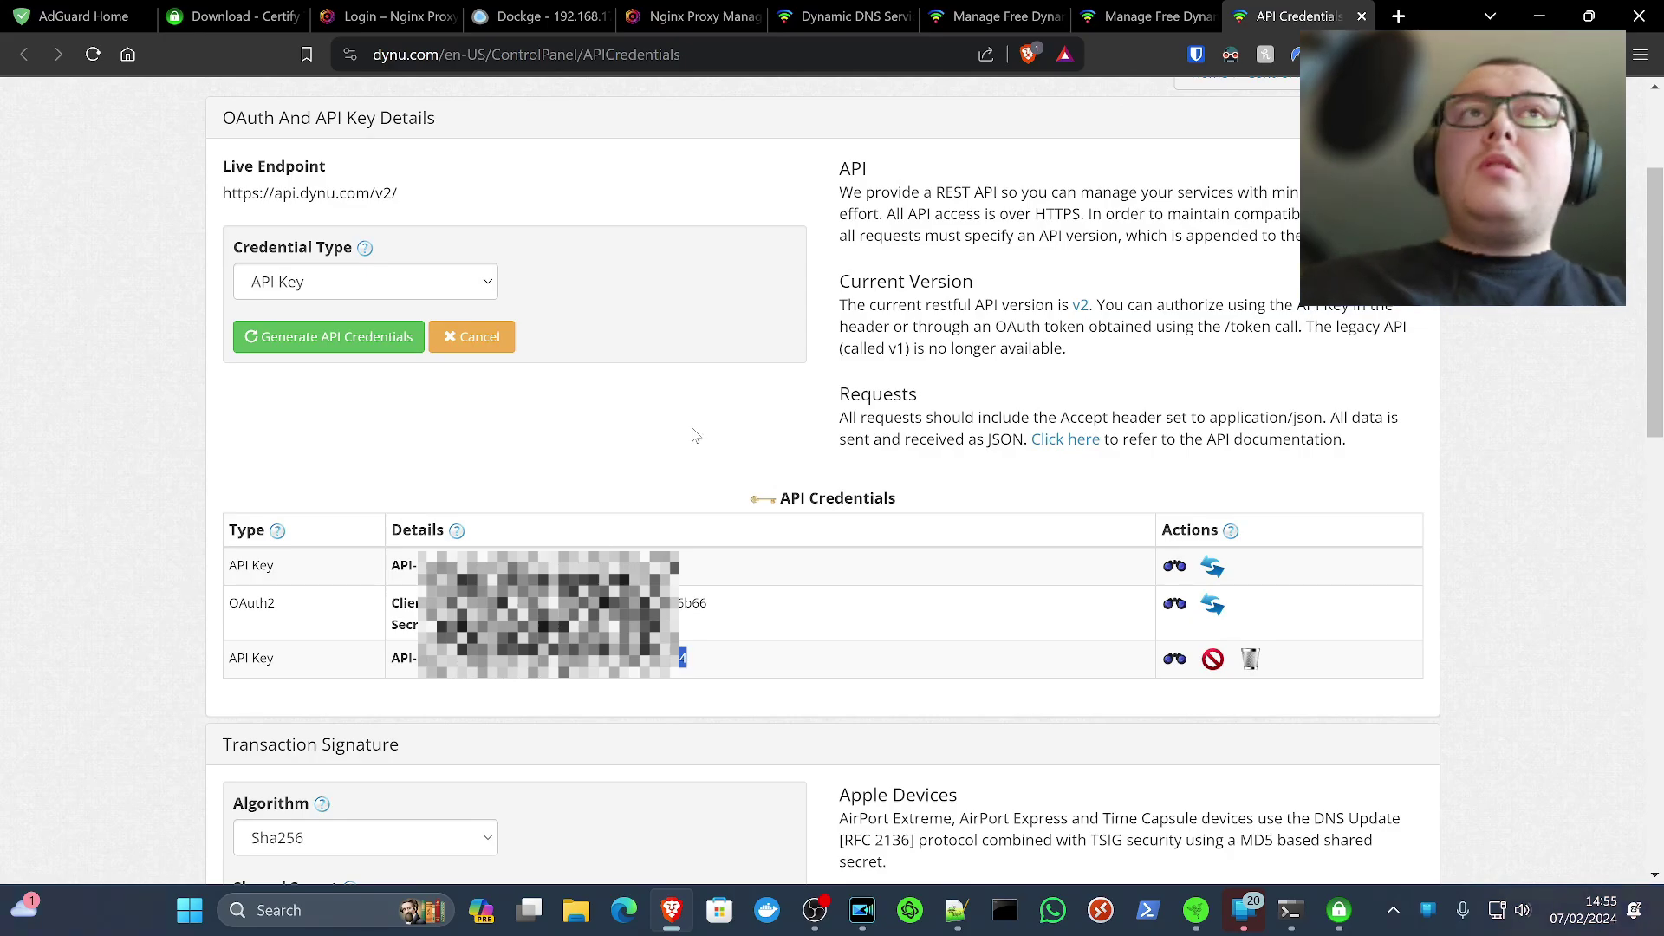
click(693, 17)
click(676, 663)
key(ctrl+v)
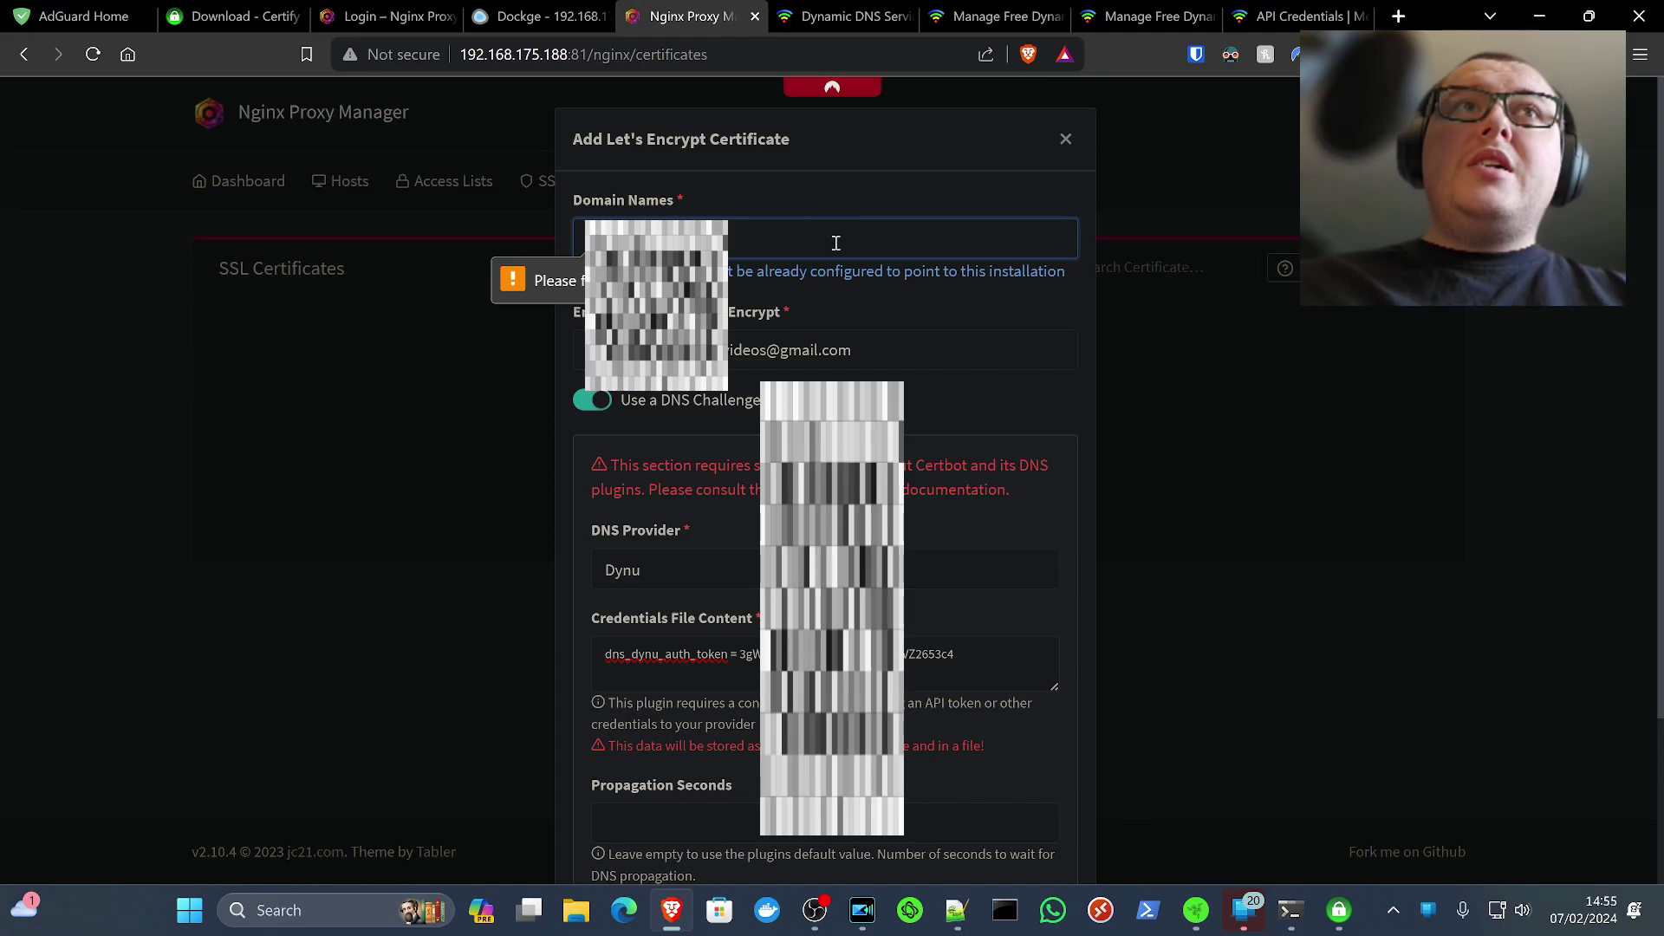
Add *.kltechvideosoffline.dynu.net as the first domain name on the certificate
key(super+v)
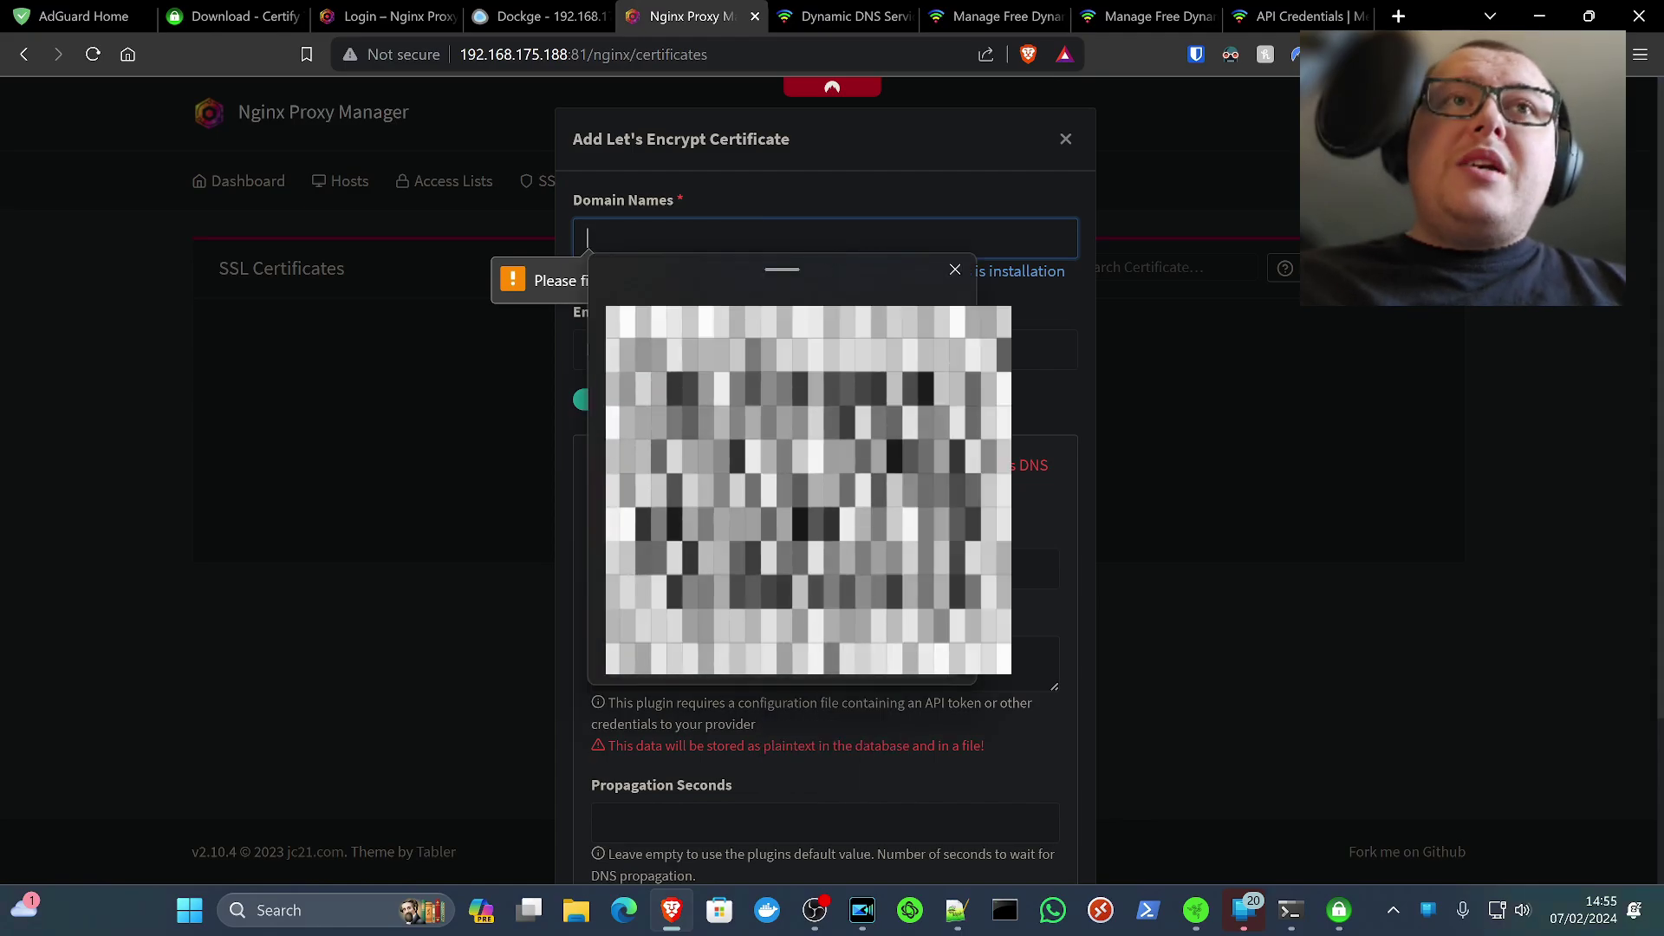
click(741, 298)
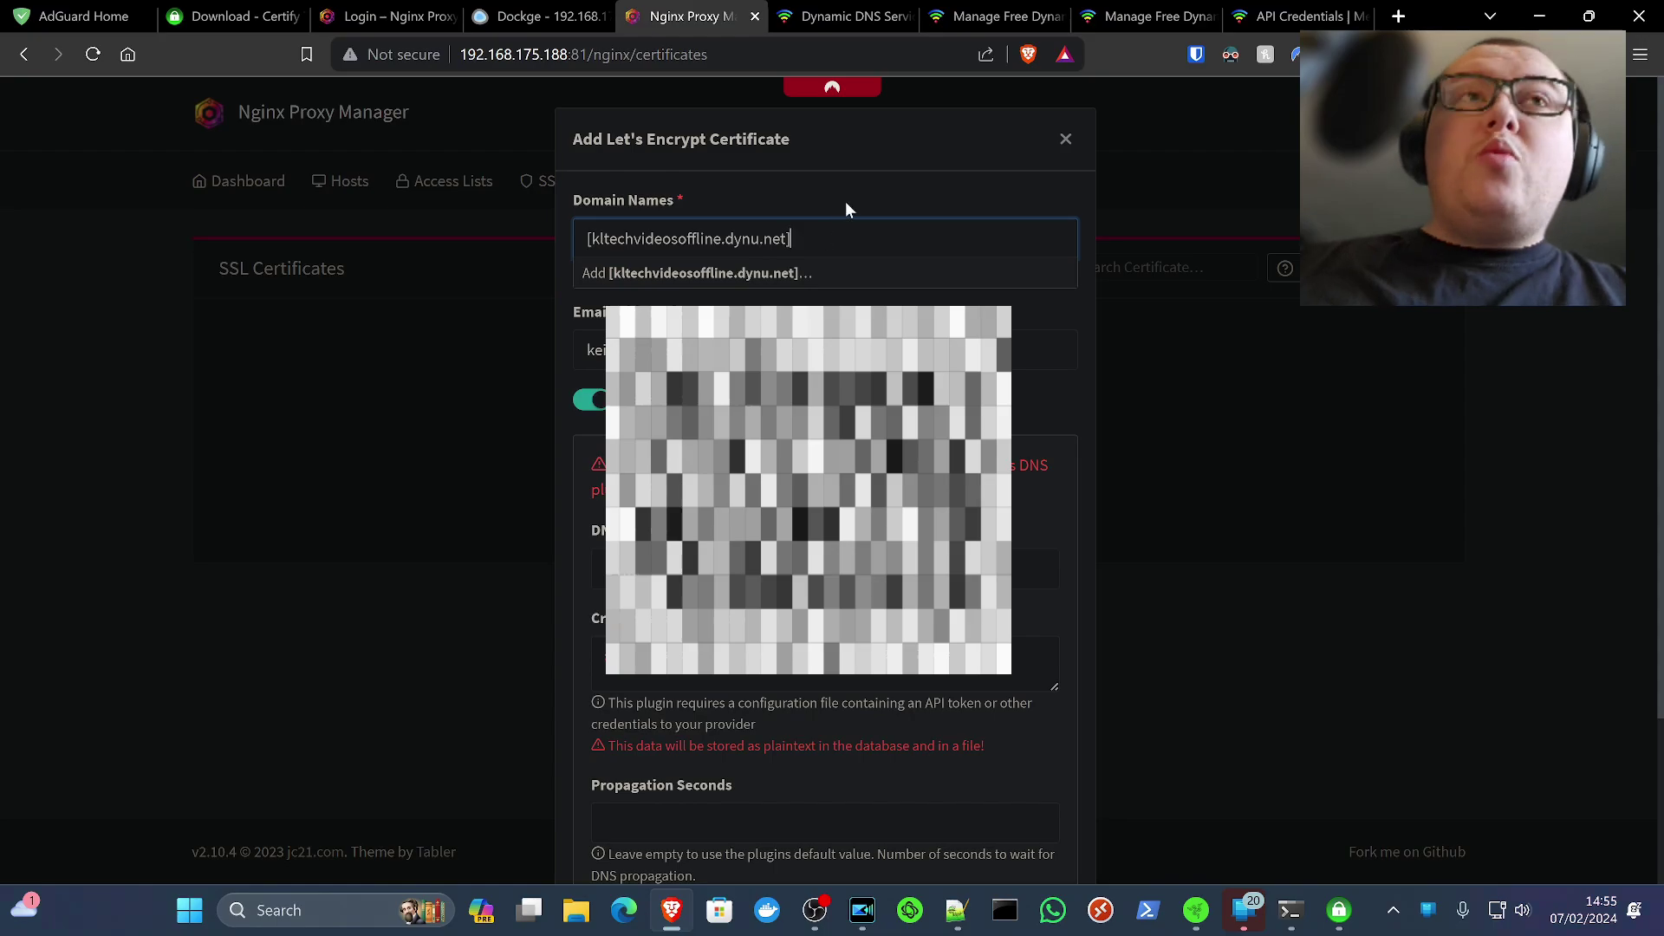
click(593, 239)
key(BackSpace)
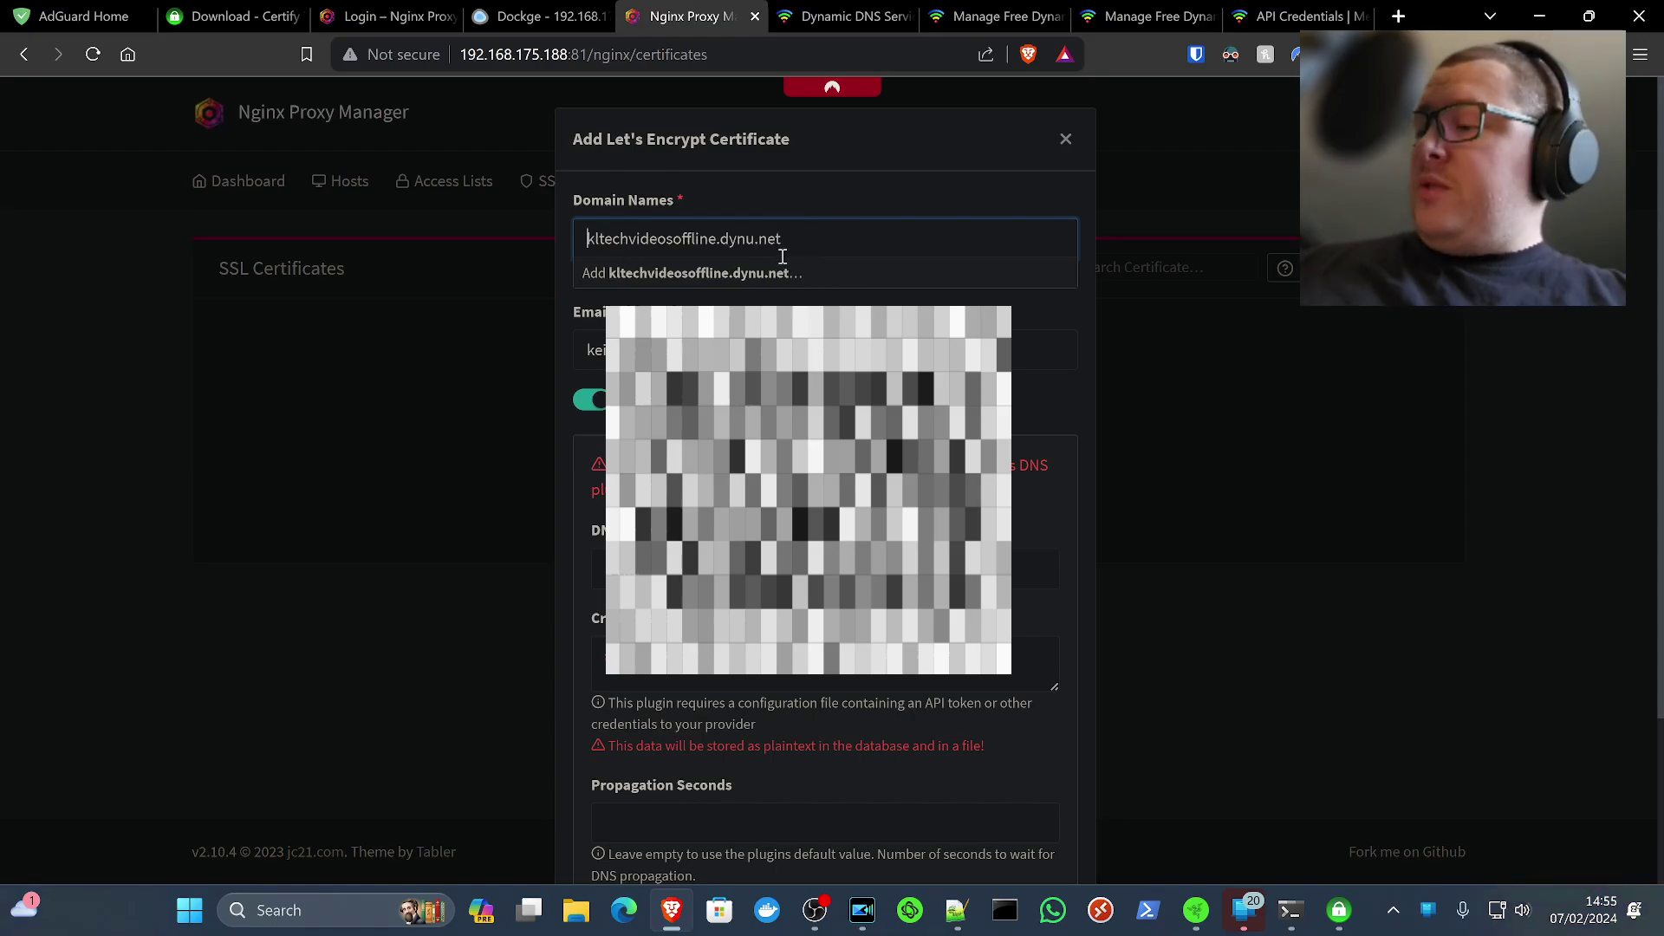
text(*.)
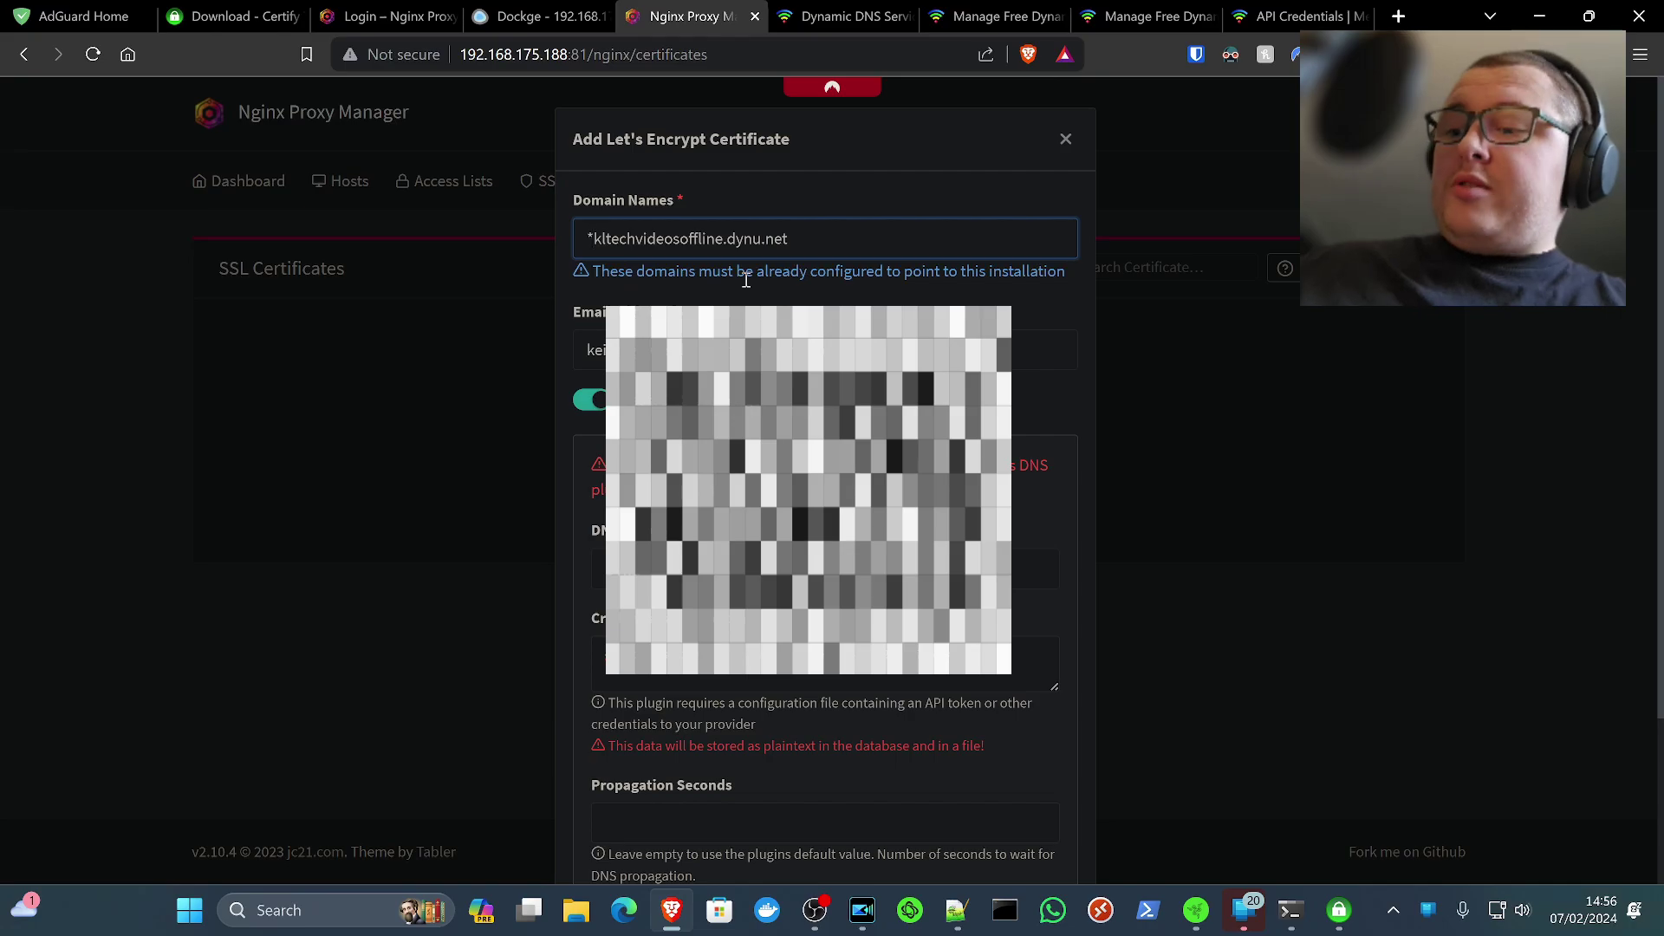
click(802, 273)
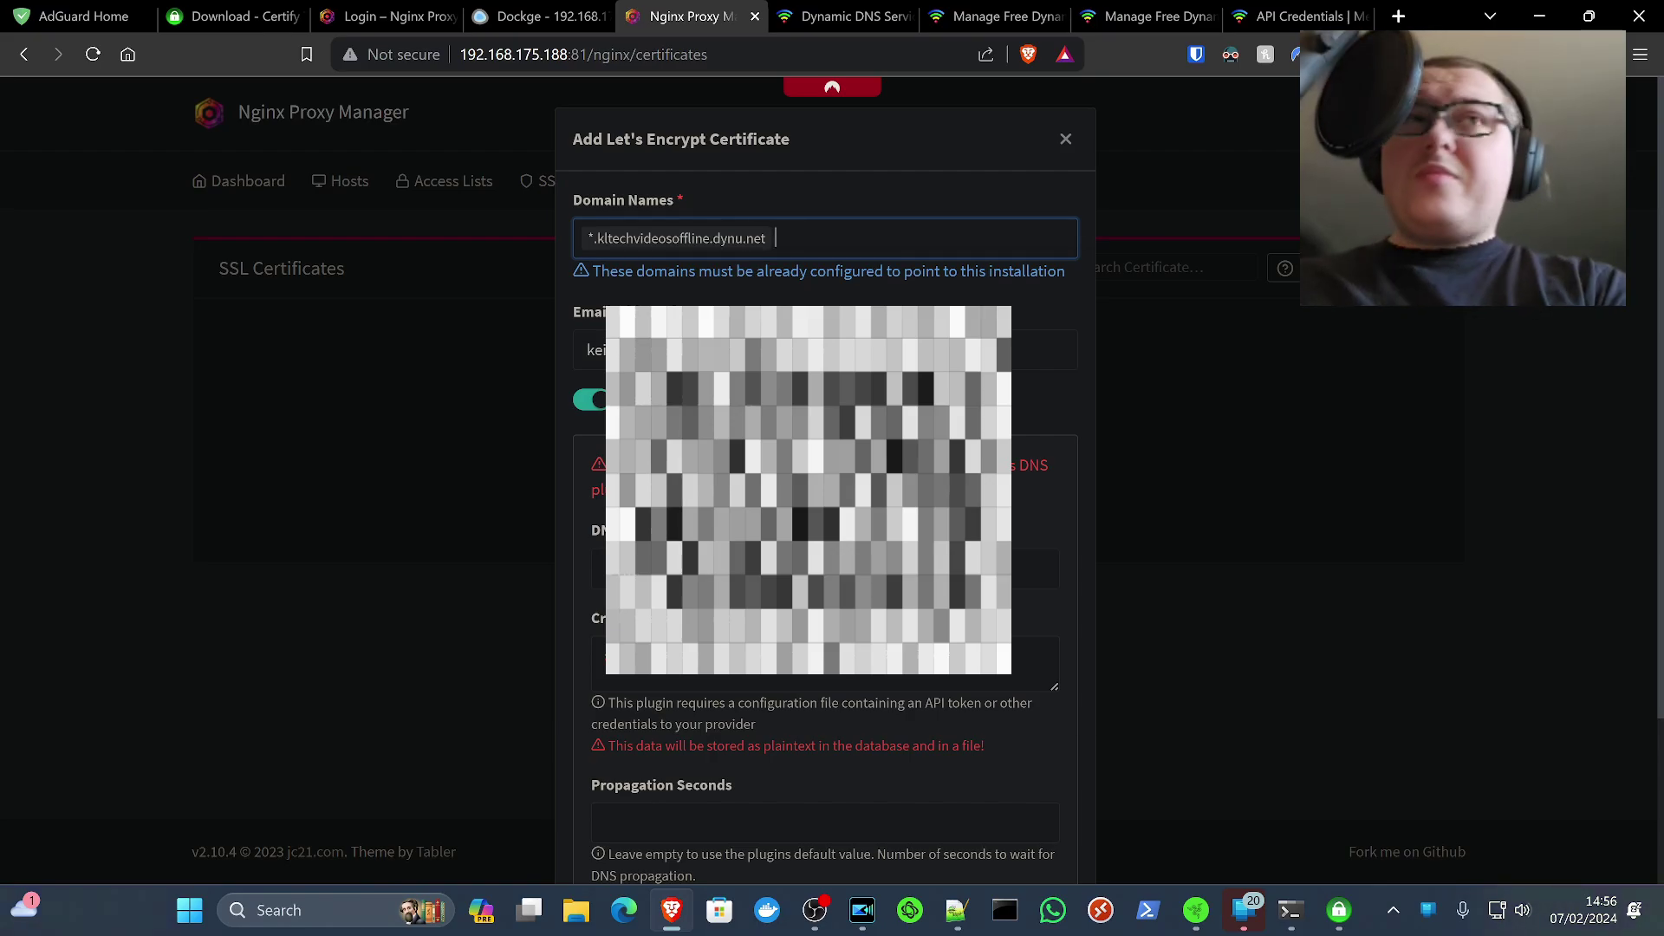
Add kltechvideosoffline.dynu.net as the second domain and submit the certificate request
key(super+v)
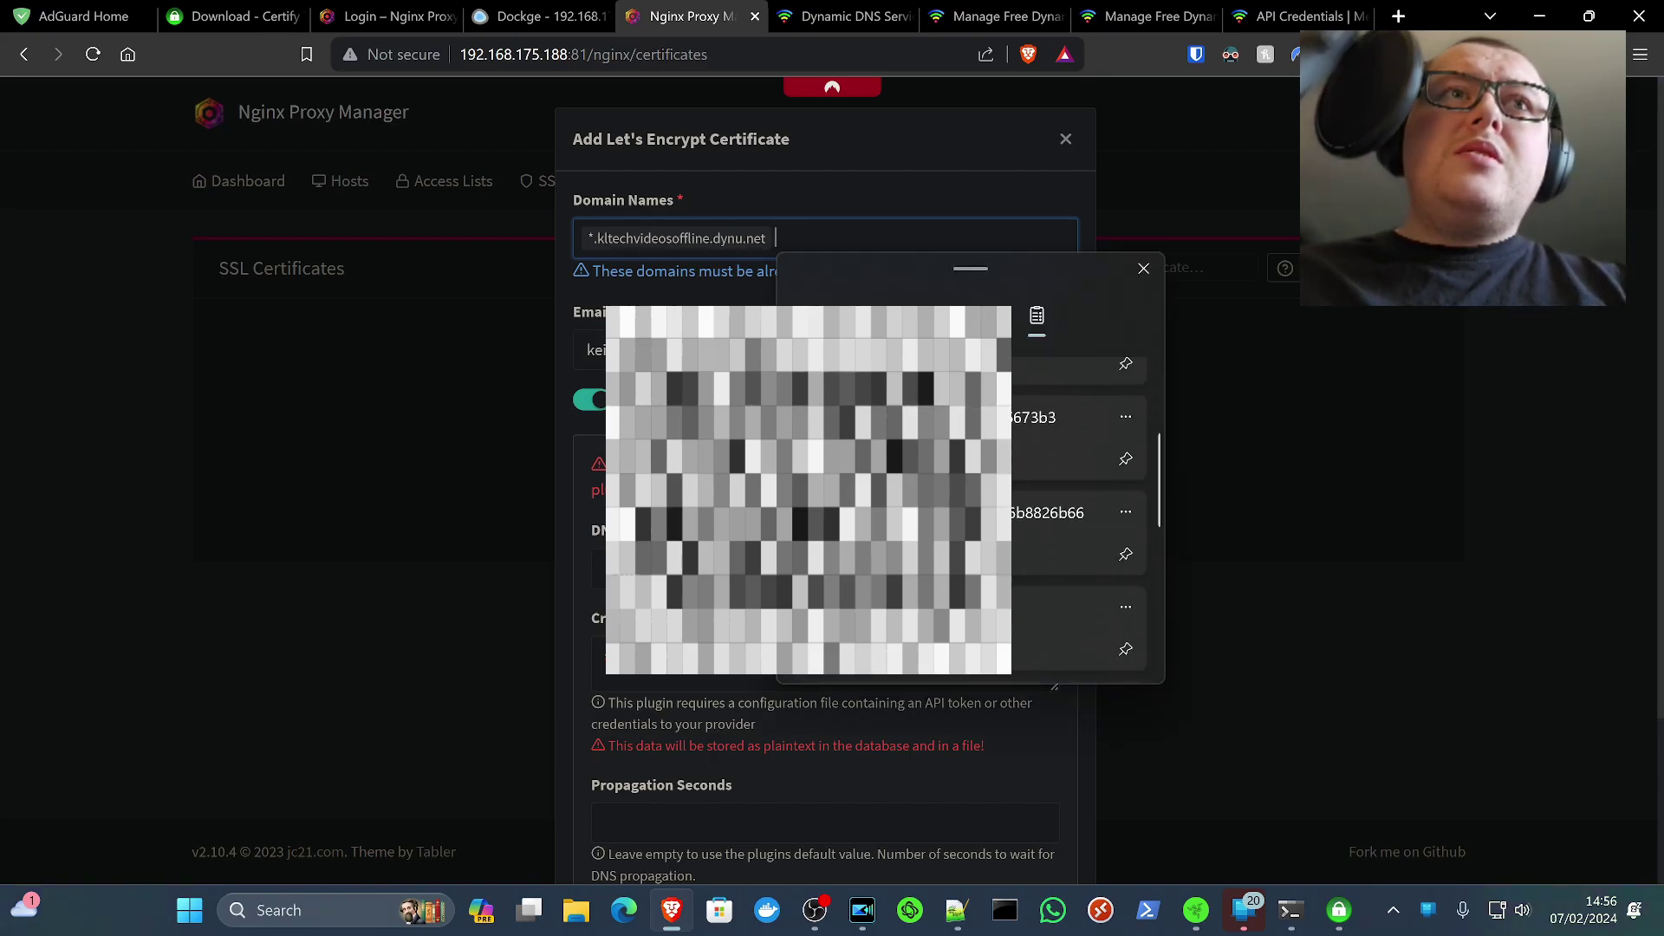
key(Return)
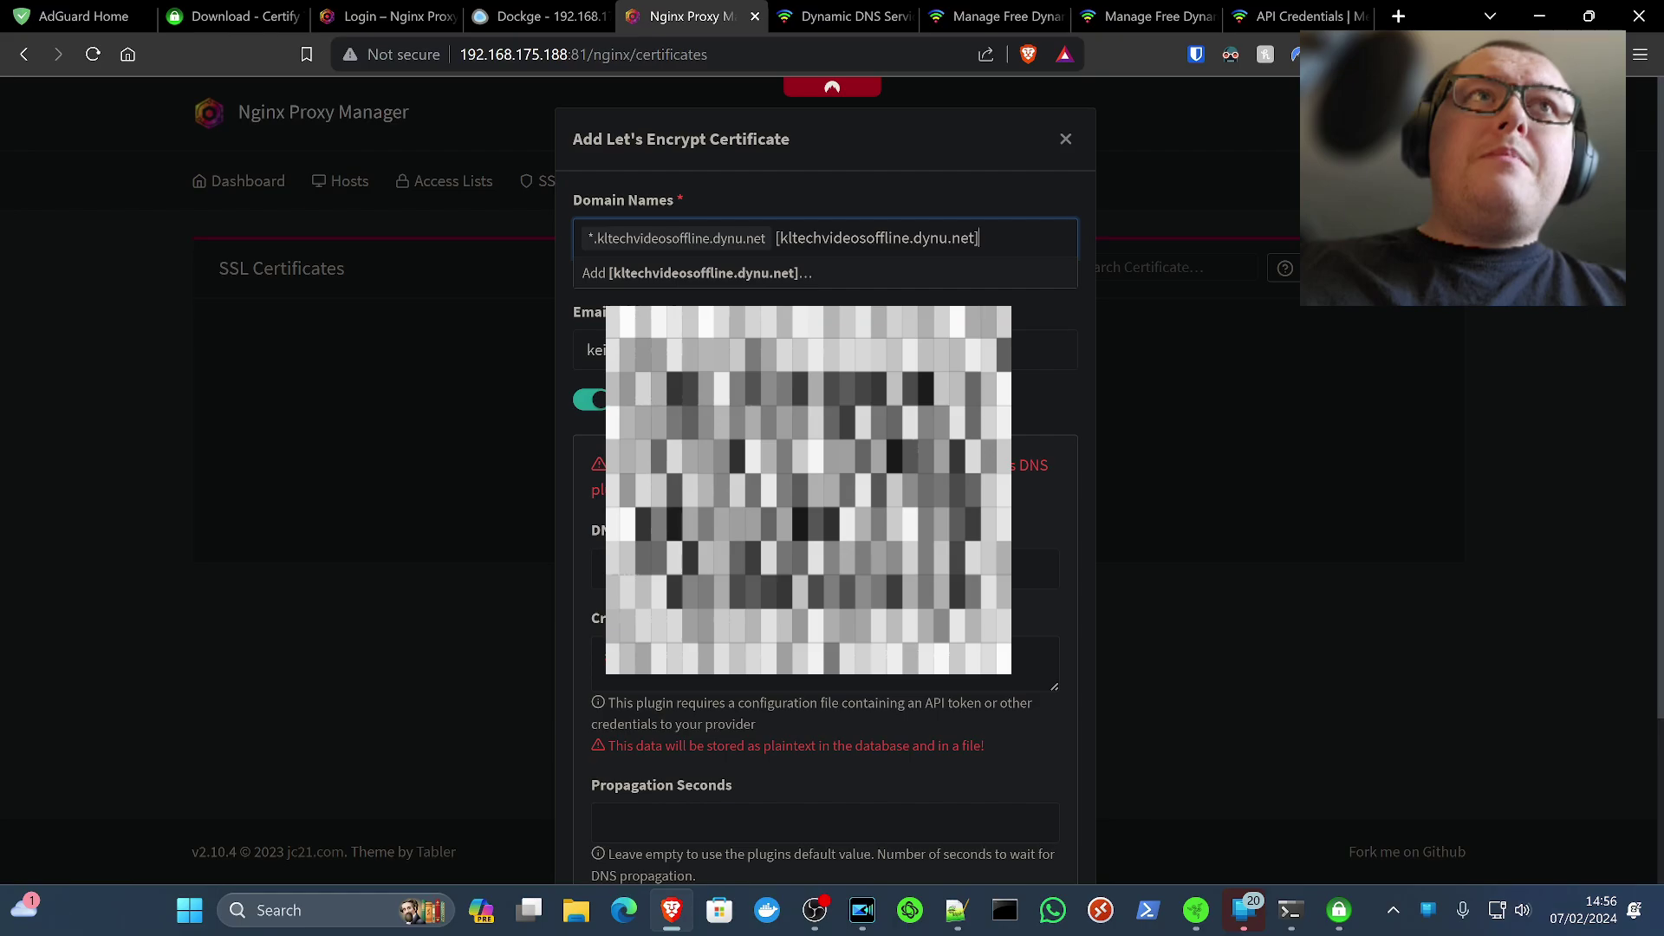
click(782, 243)
key(BackSpace)
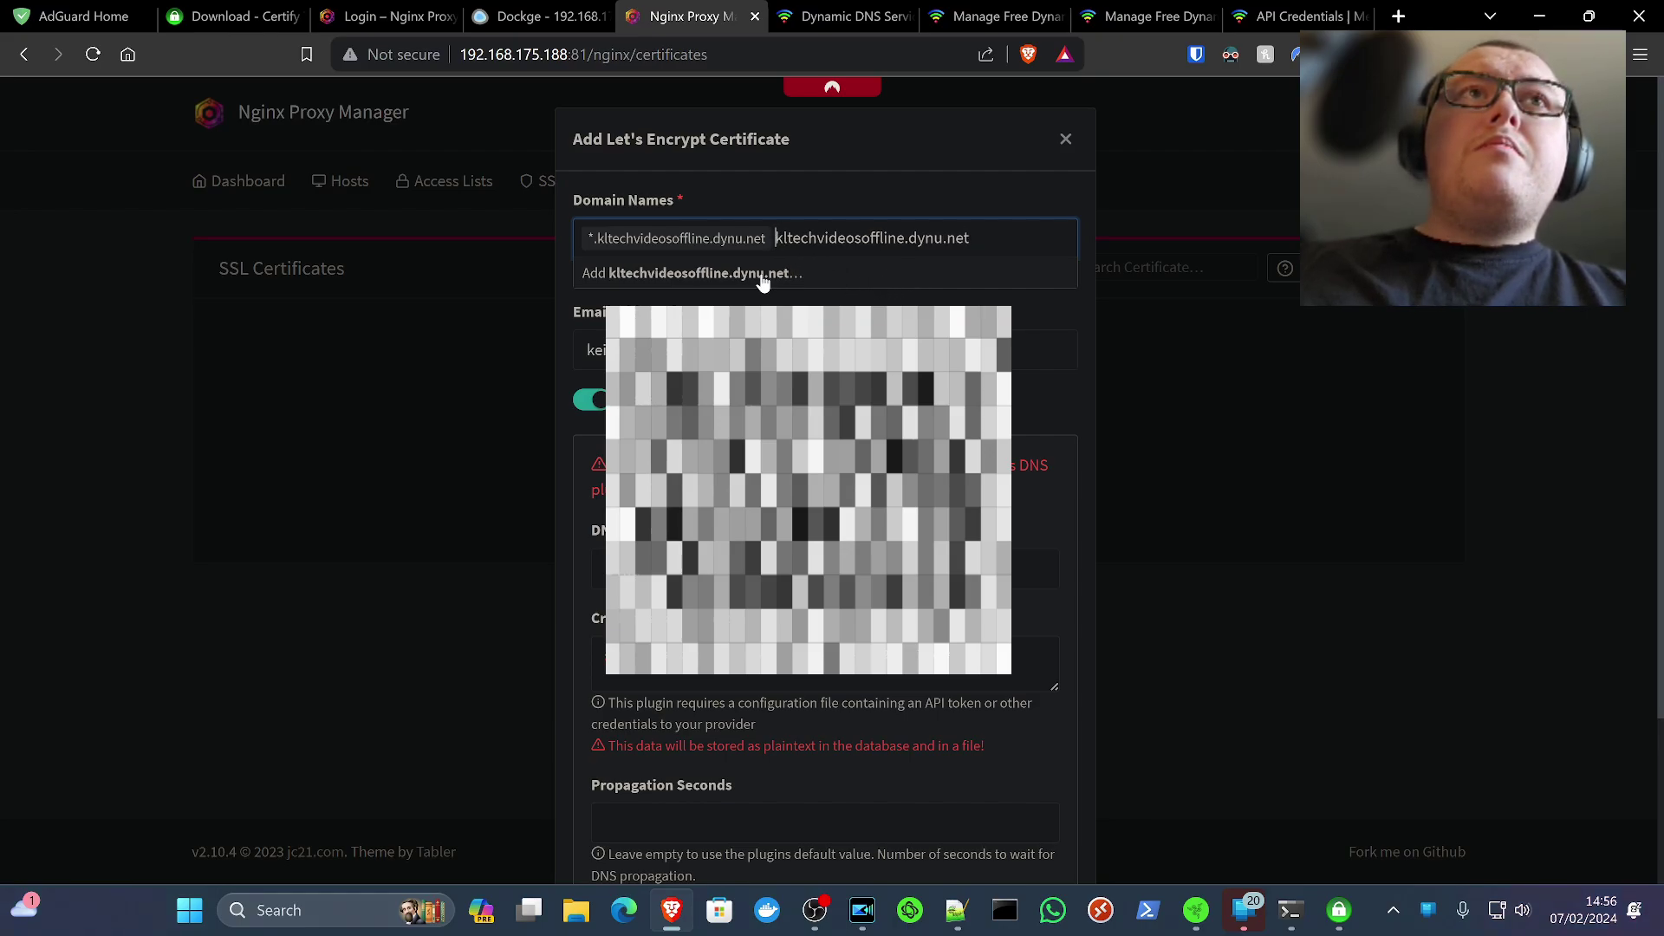
click(762, 274)
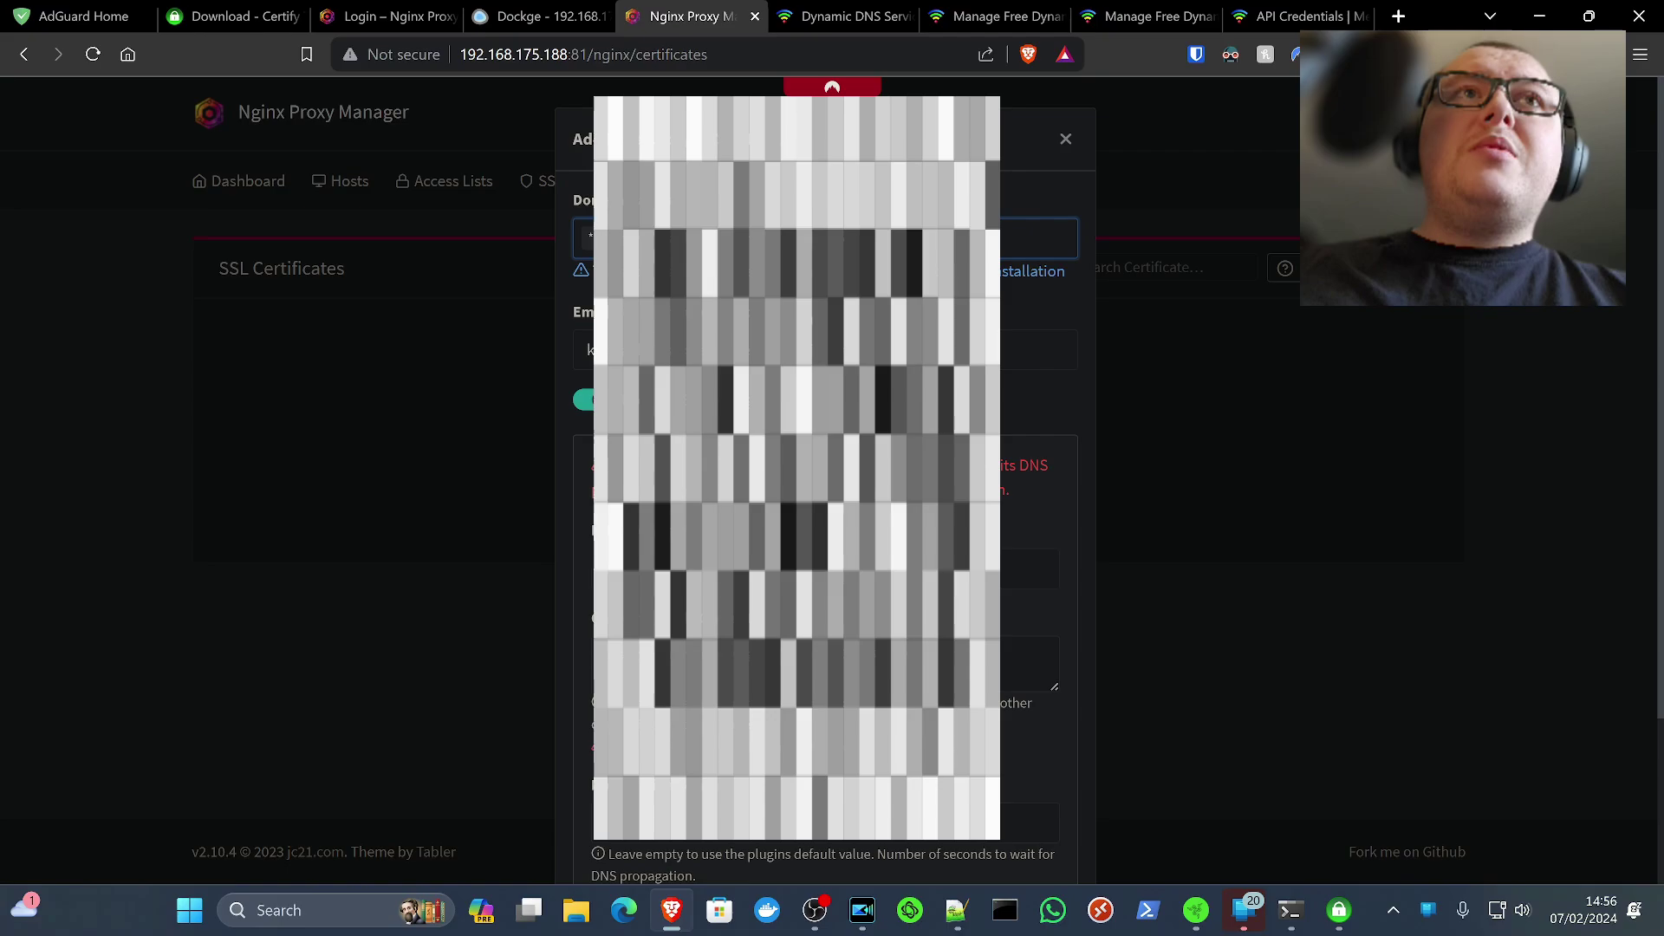
scroll(1040, 607, down, 10)
click(1064, 823)
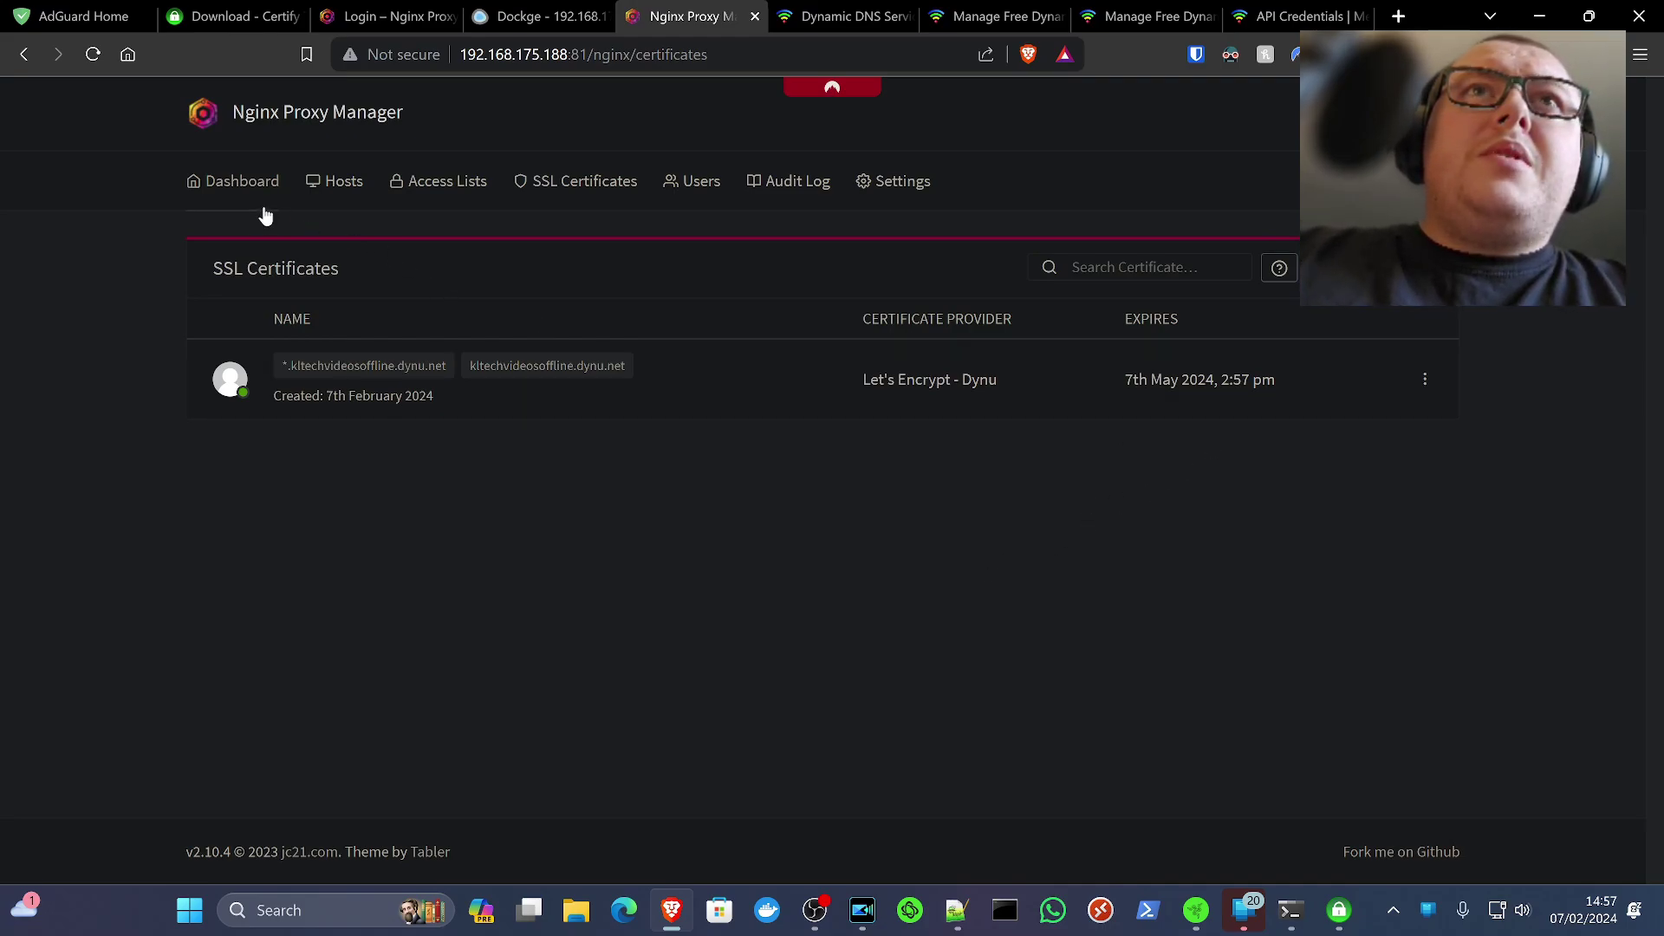
Create a new proxy host with the domain name kltechvideosoffline.dynu.net
click(243, 178)
click(312, 340)
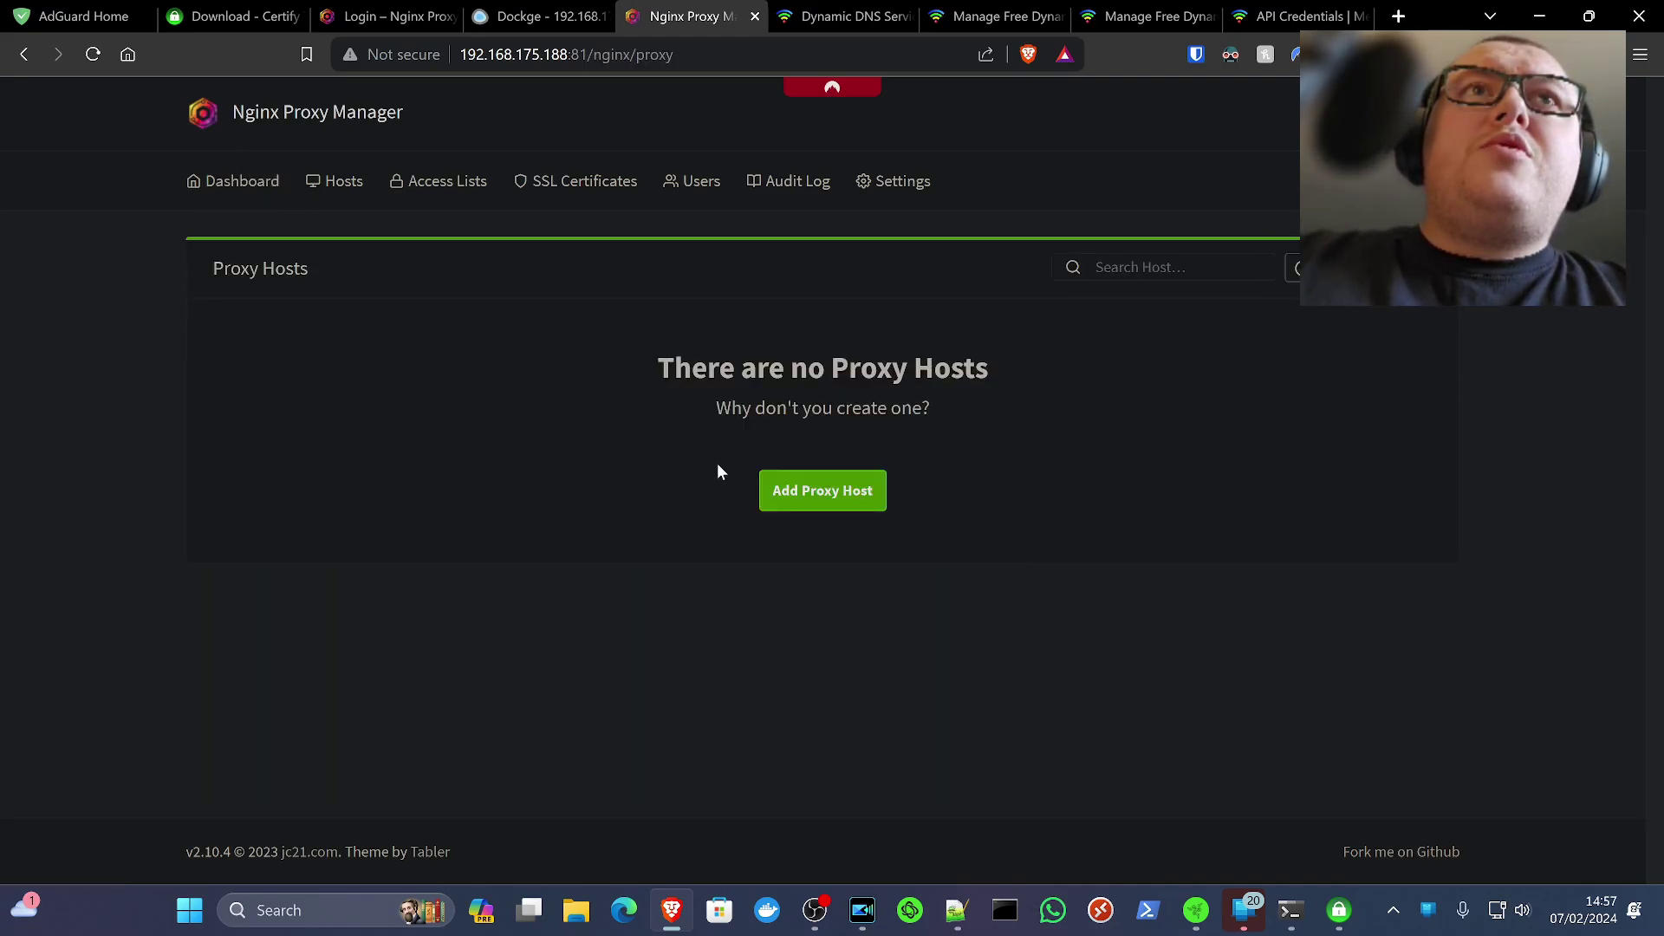
click(823, 503)
click(693, 299)
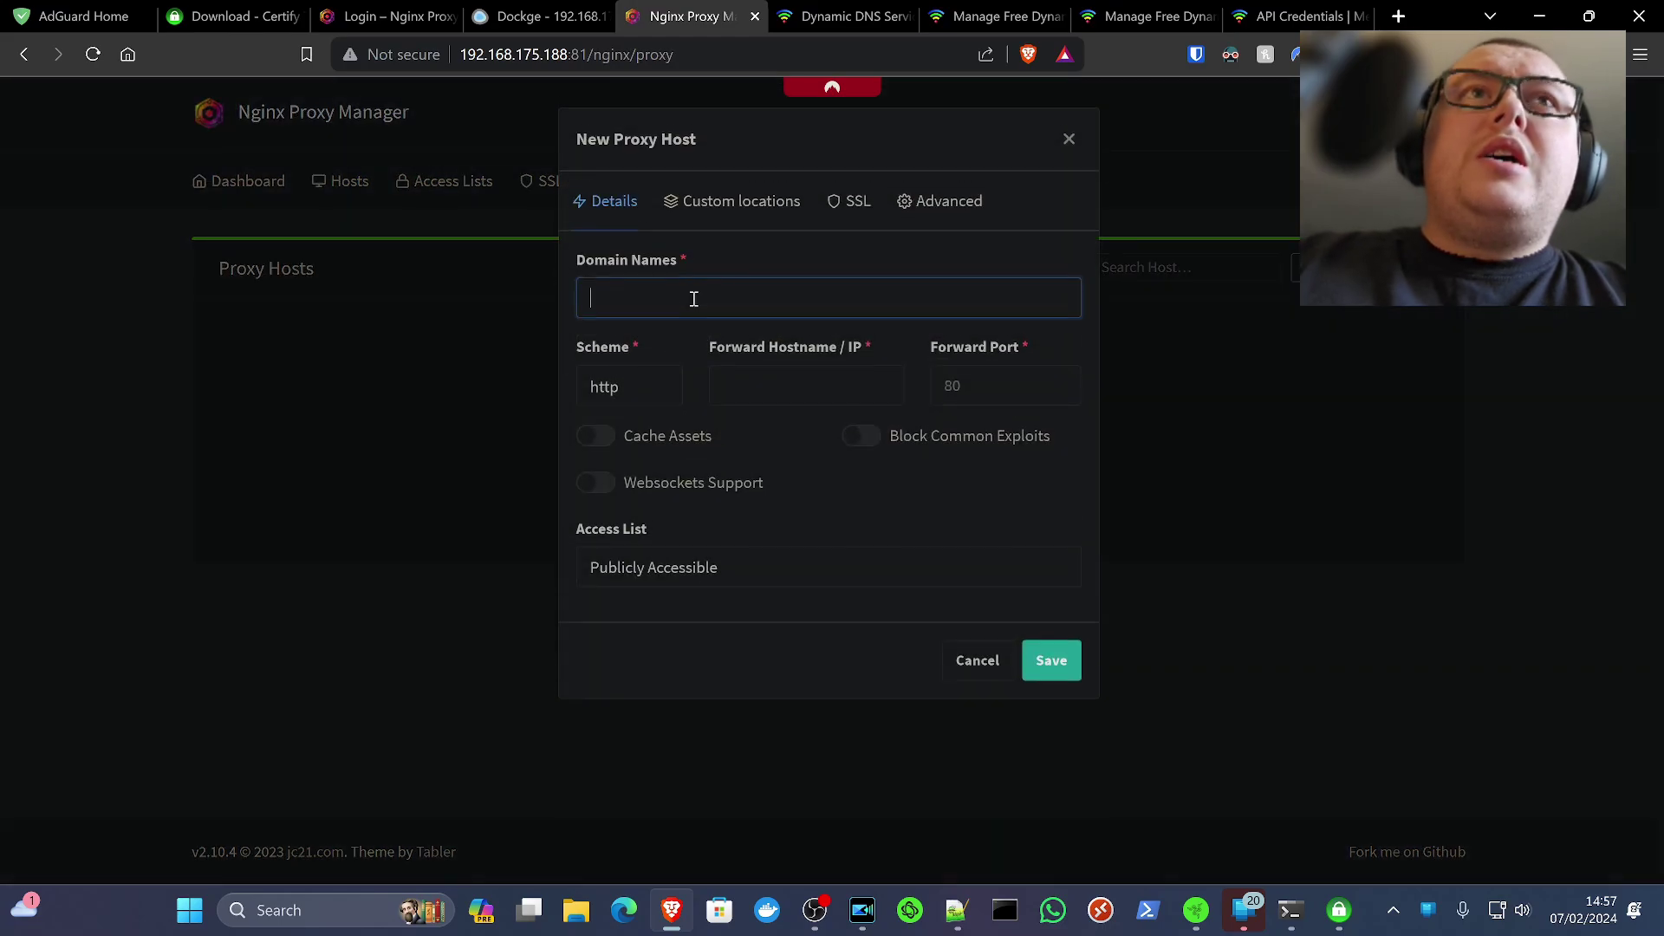
click(693, 299)
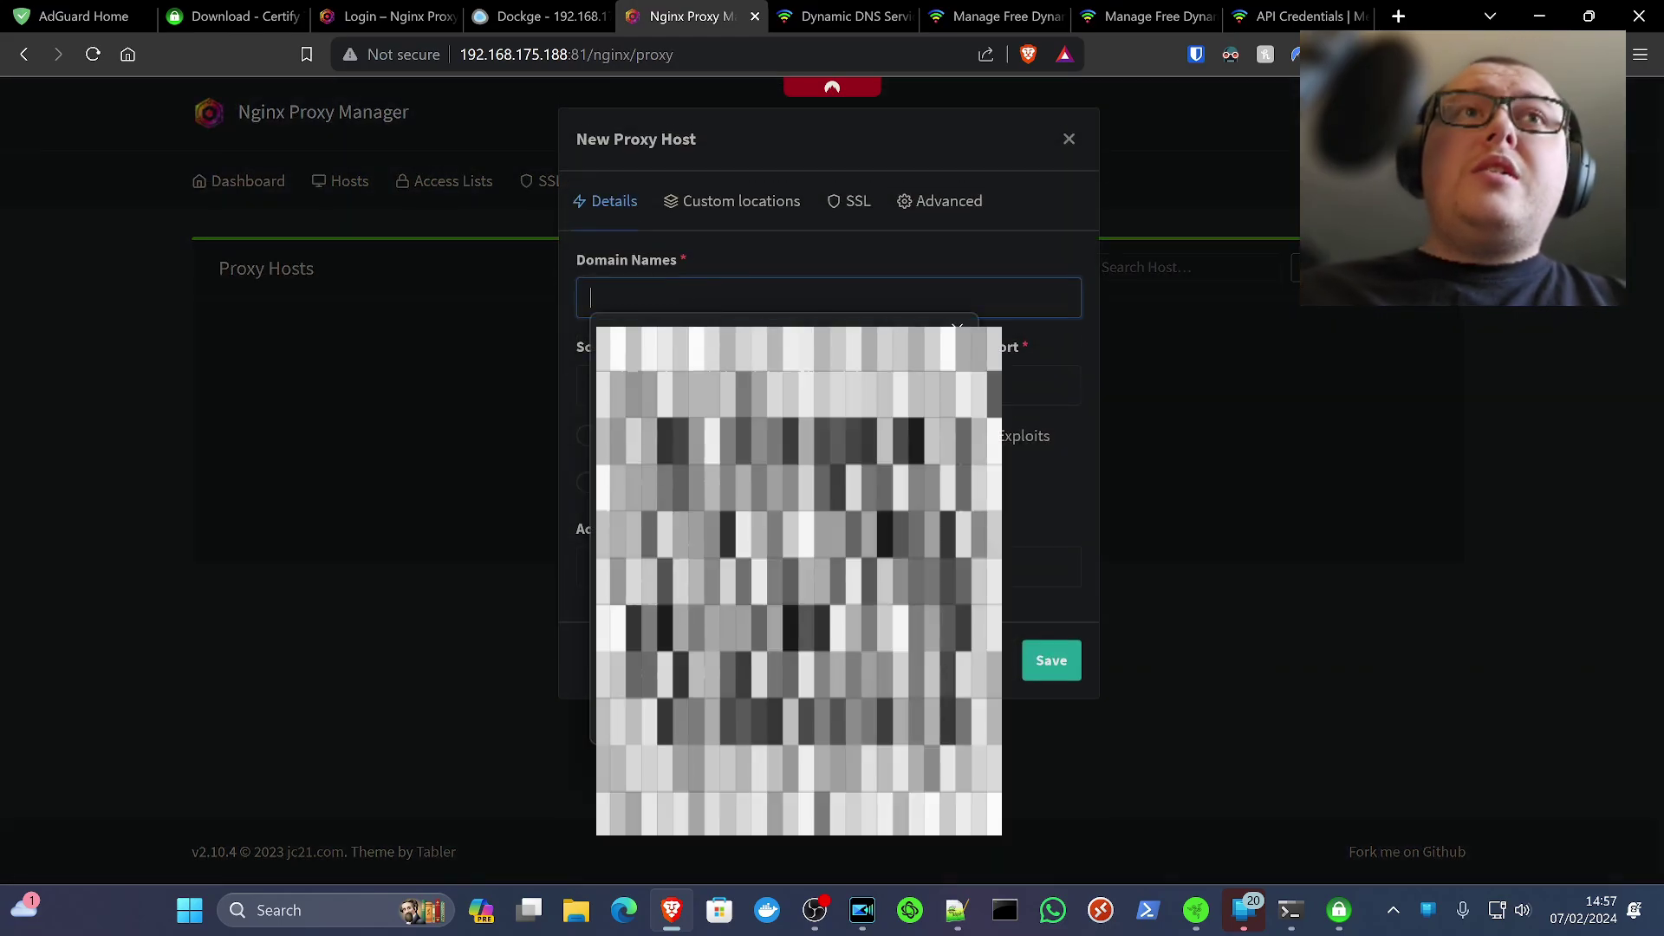
text([kltechvideosoffline.dynu.net])
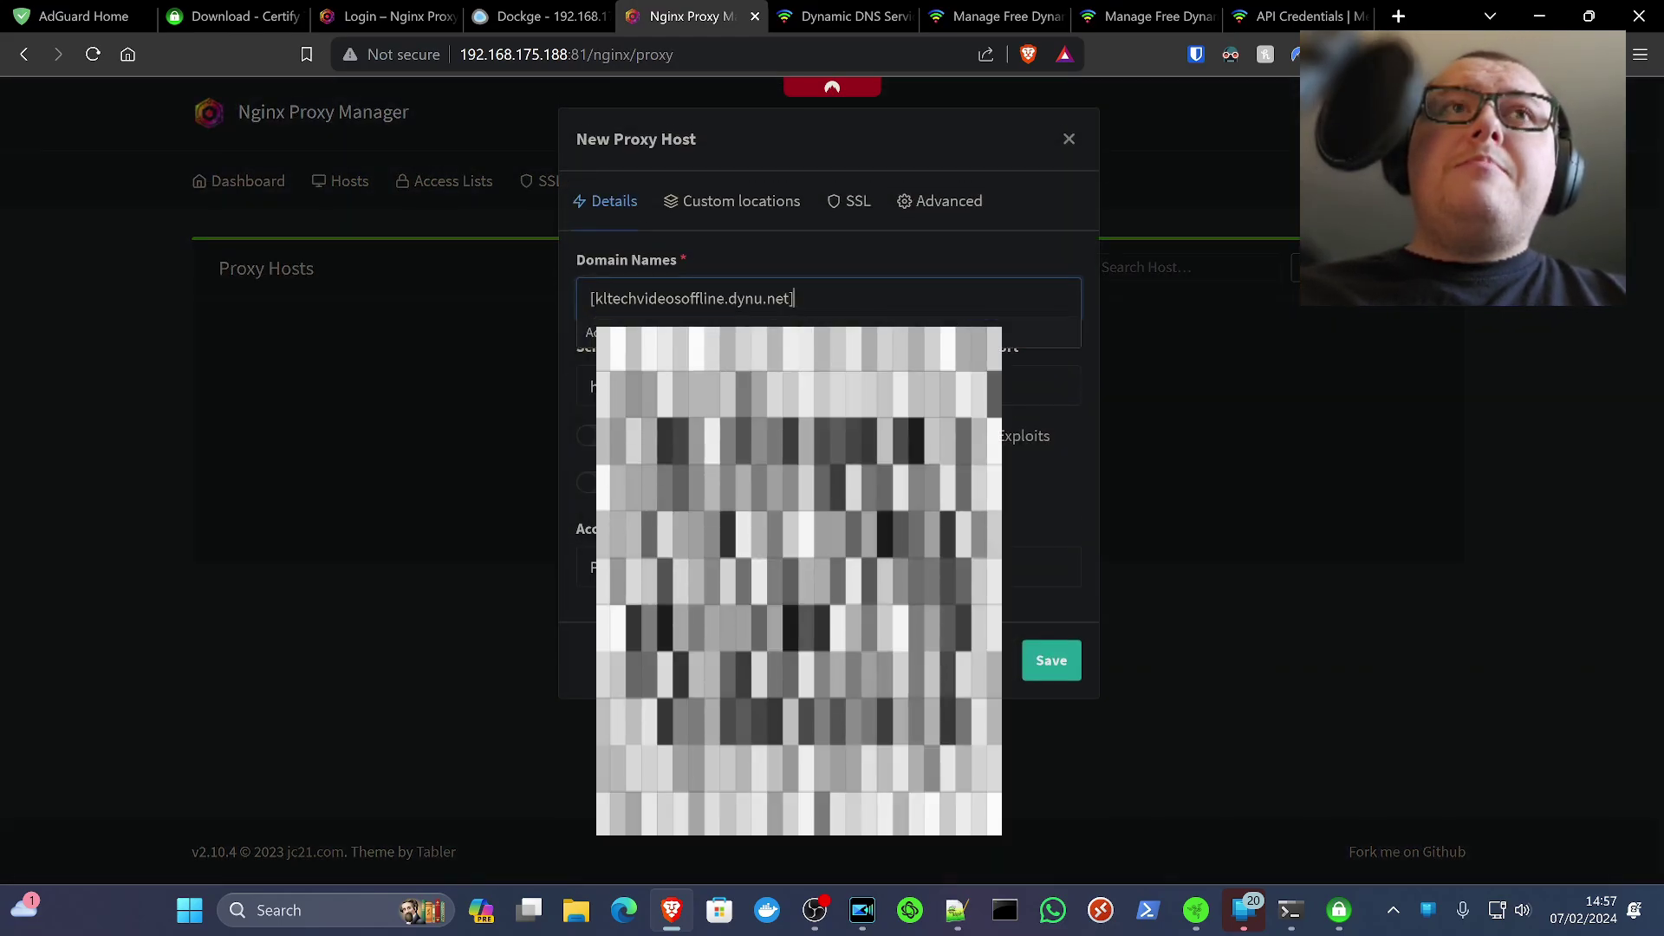
key(BackSpace)
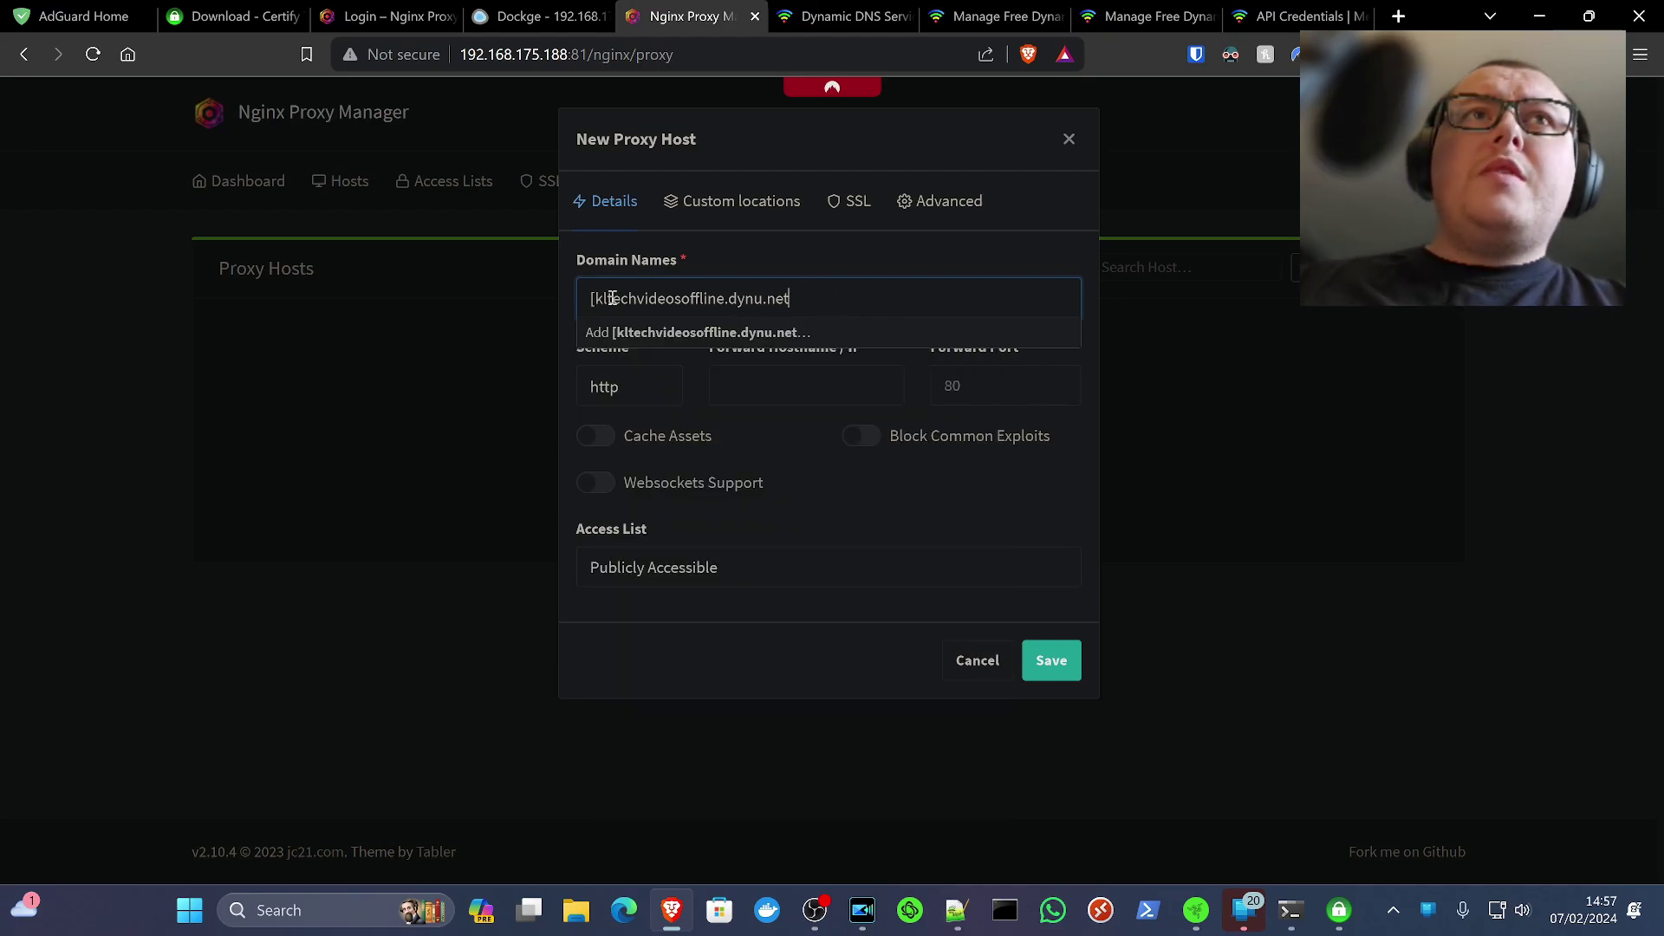
click(596, 299)
key(BackSpace)
click(808, 386)
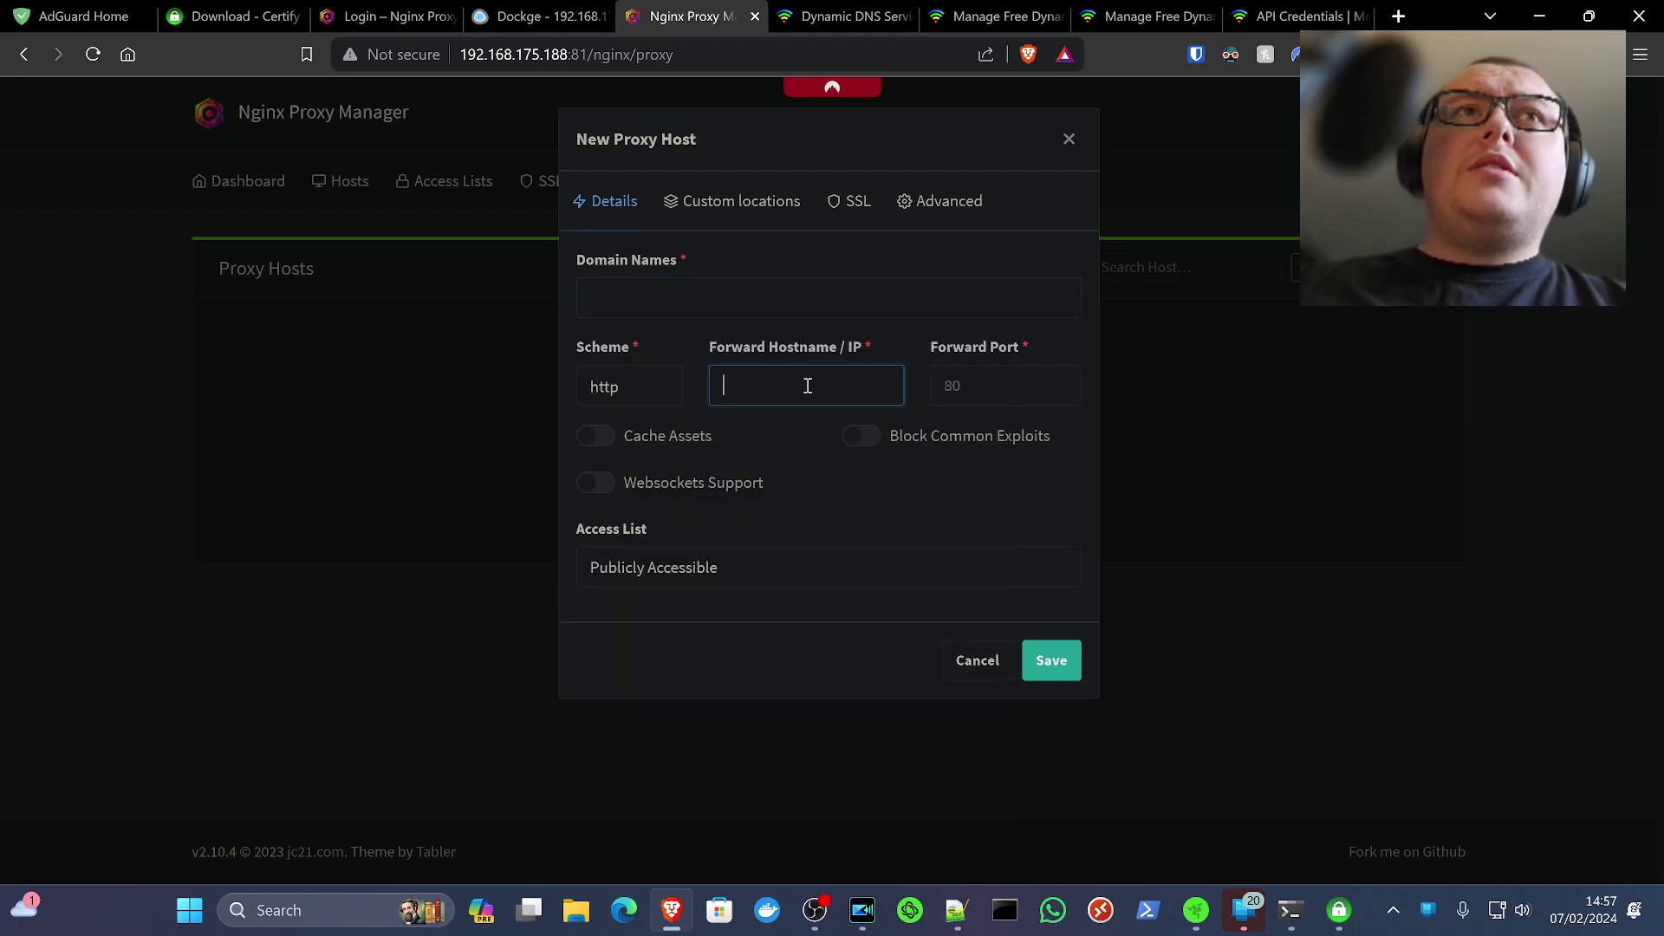
click(767, 291)
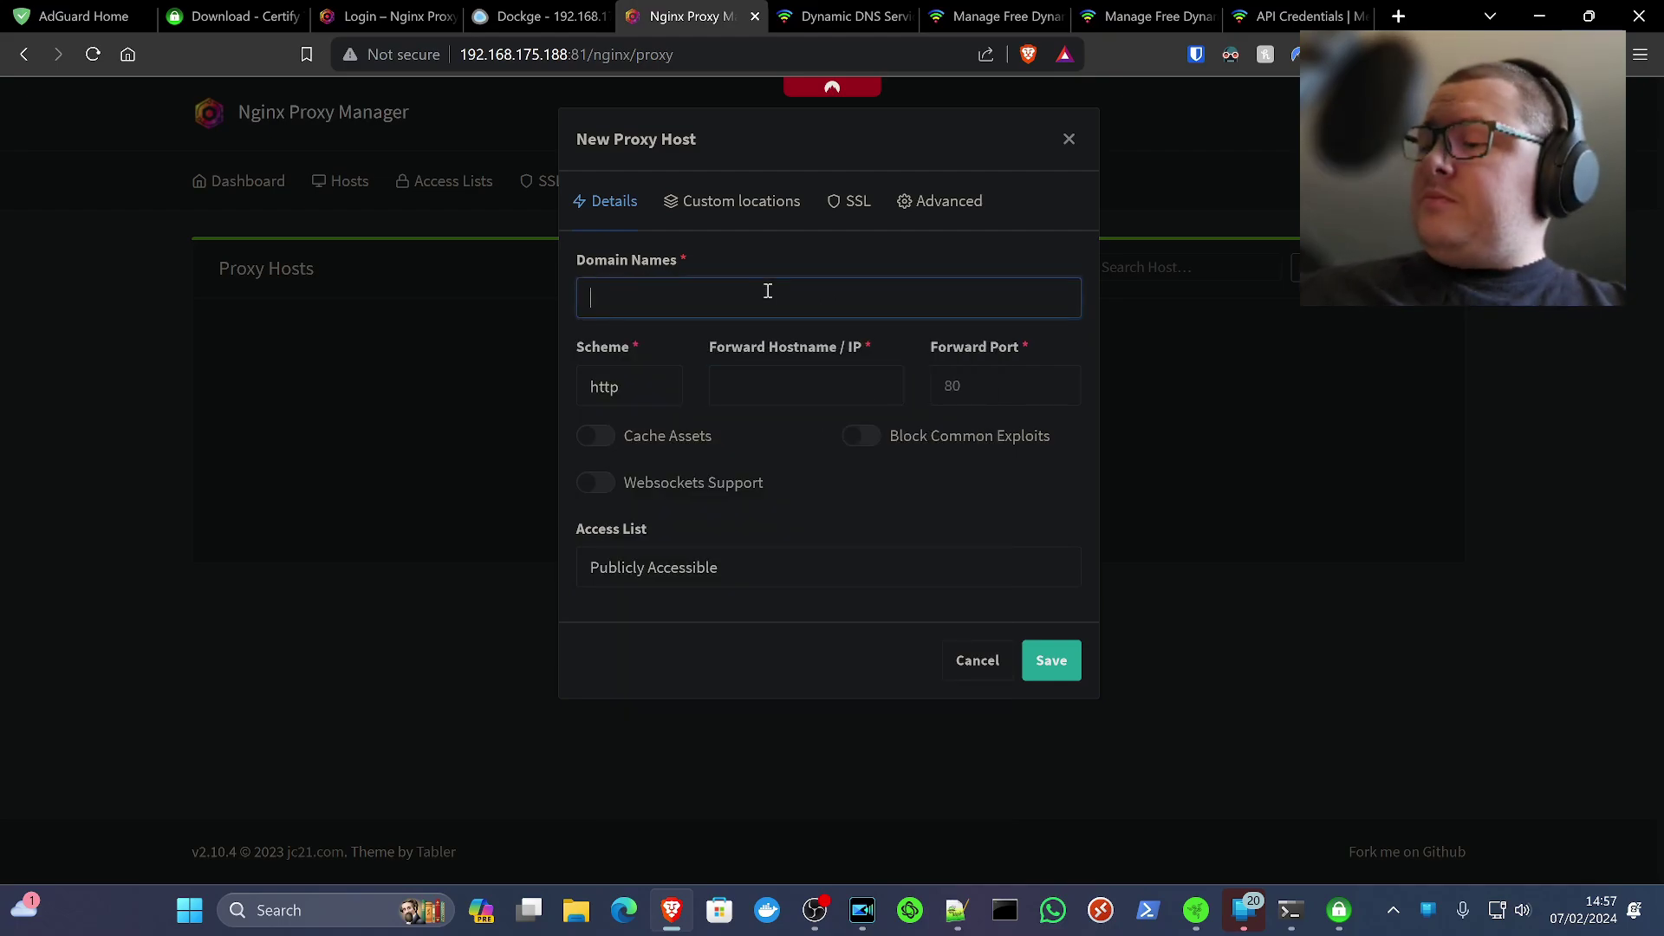
text([kltechvideosoffline.dynu.net])
key(BackSpace)
click(597, 299)
key(BackSpace)
click(725, 330)
Forward it to 192.168.175.188 port 444 with Block Common Exploits and Websockets enabled
click(816, 387)
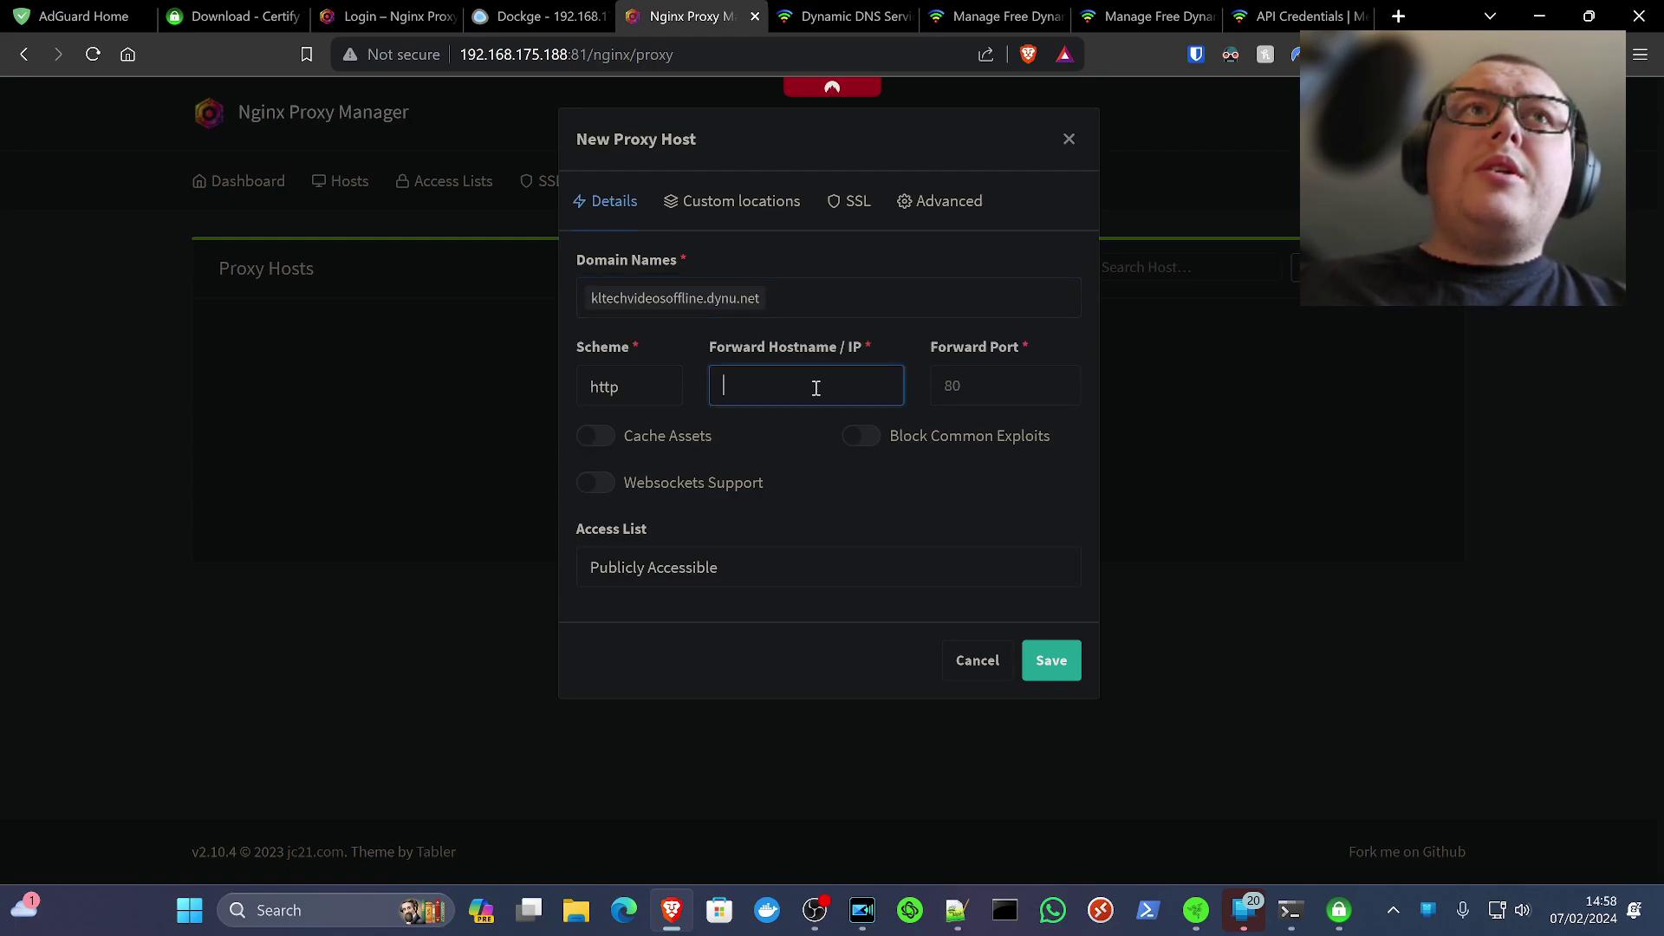
key(super+v)
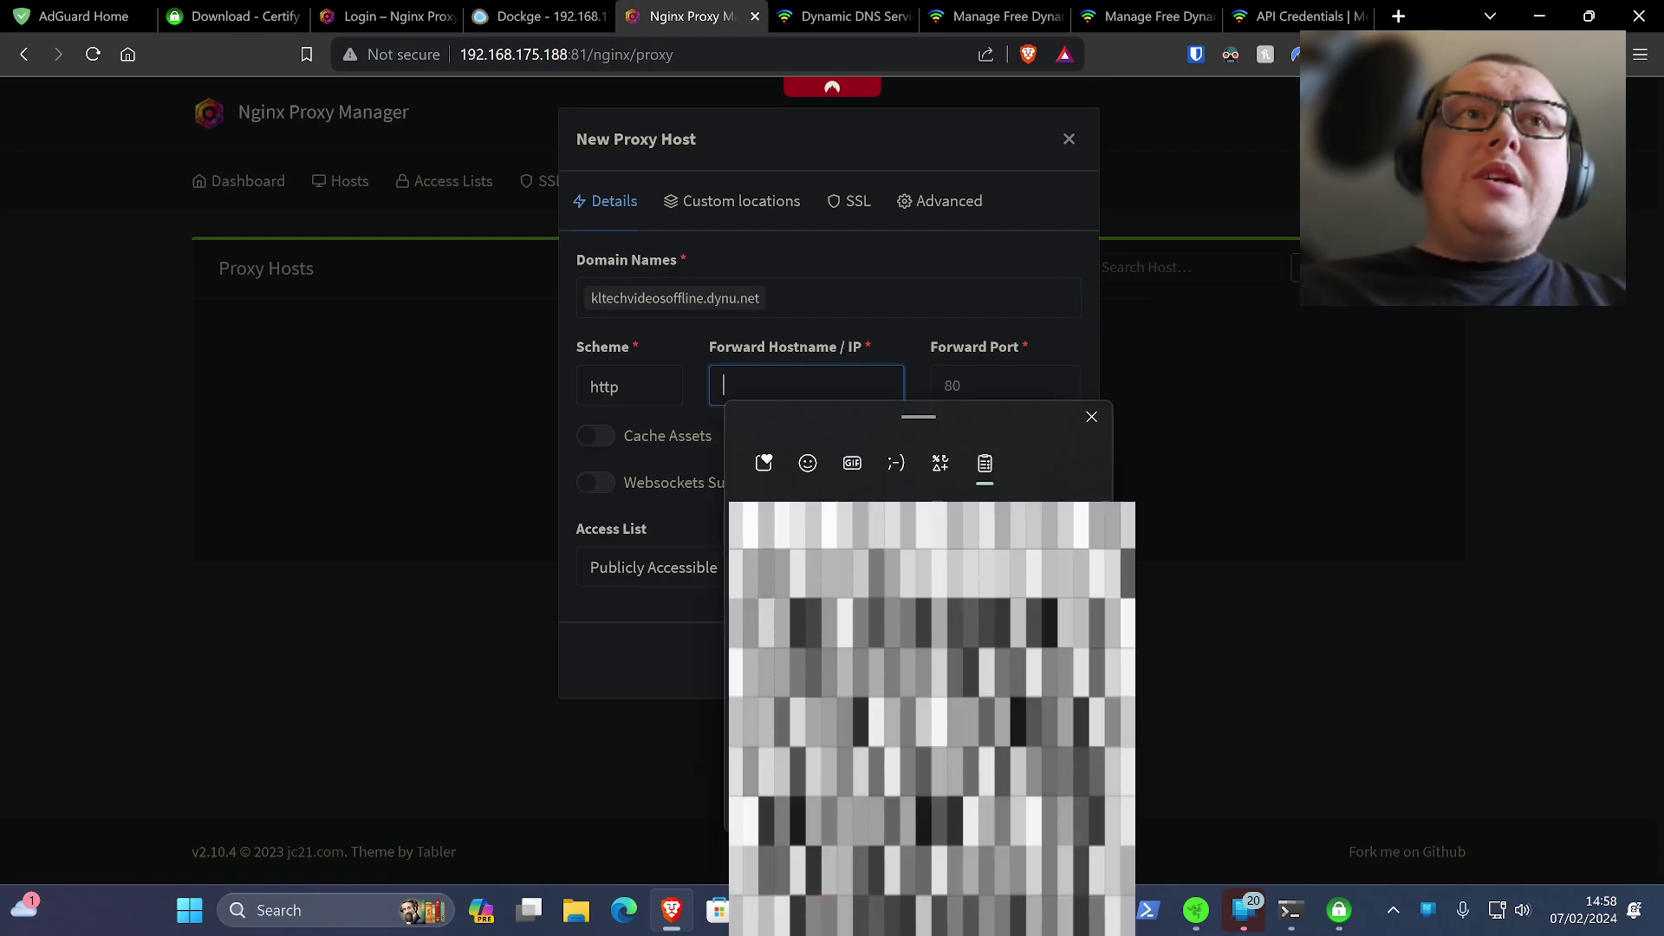
key(Return)
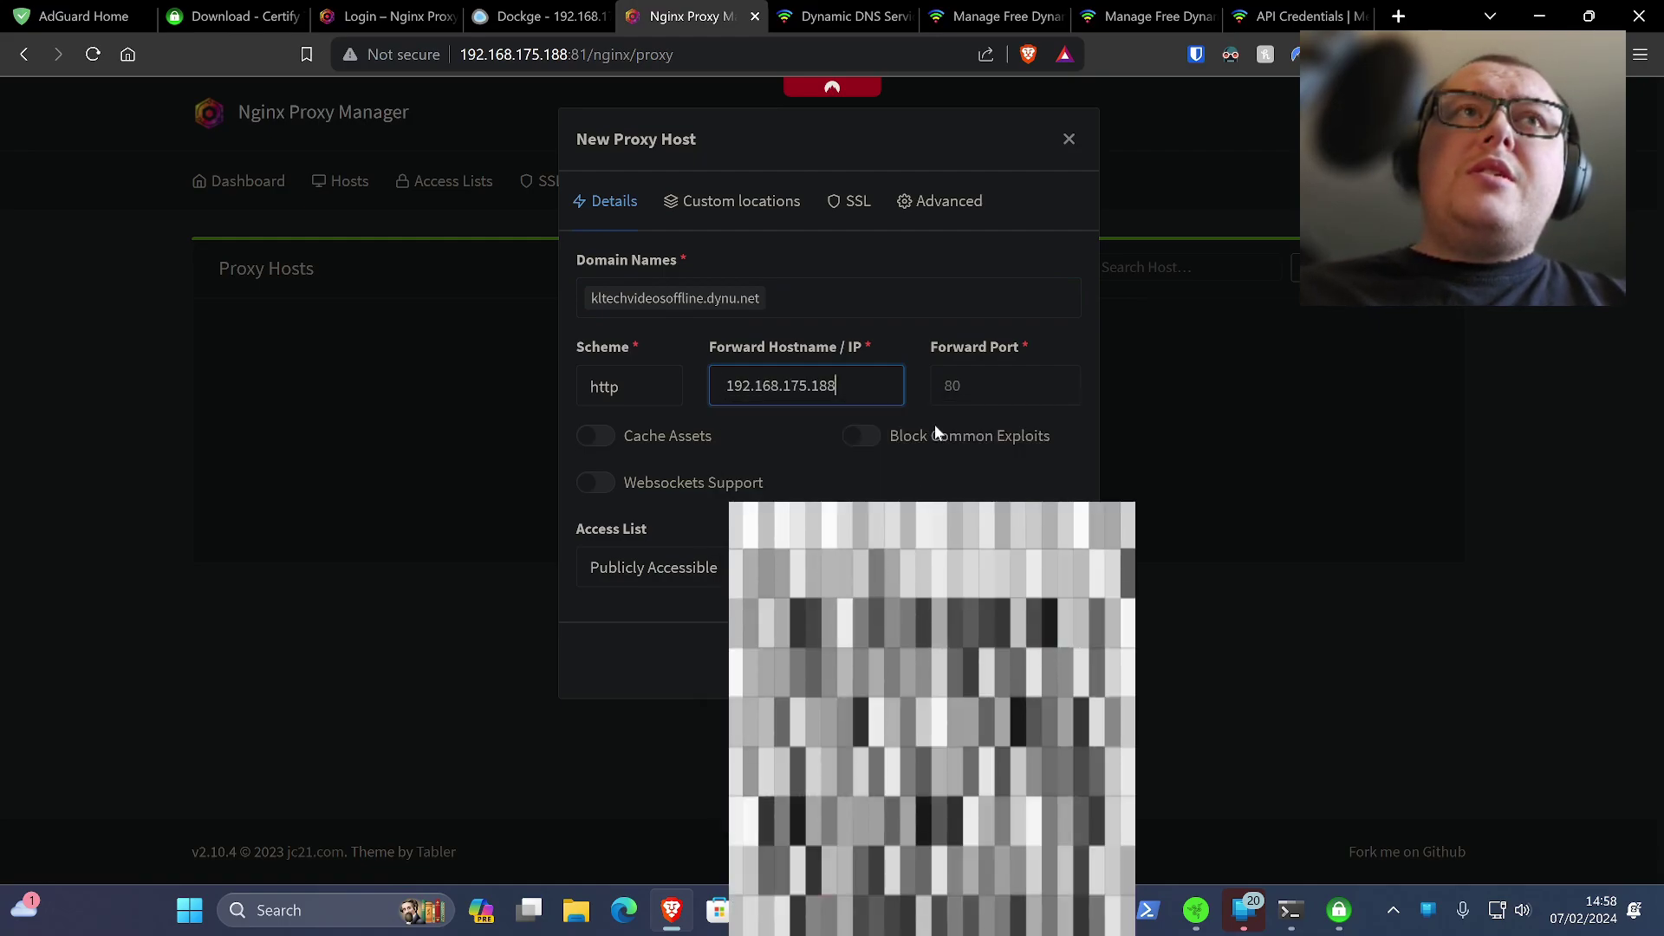
click(956, 391)
text(444)
click(877, 442)
click(668, 477)
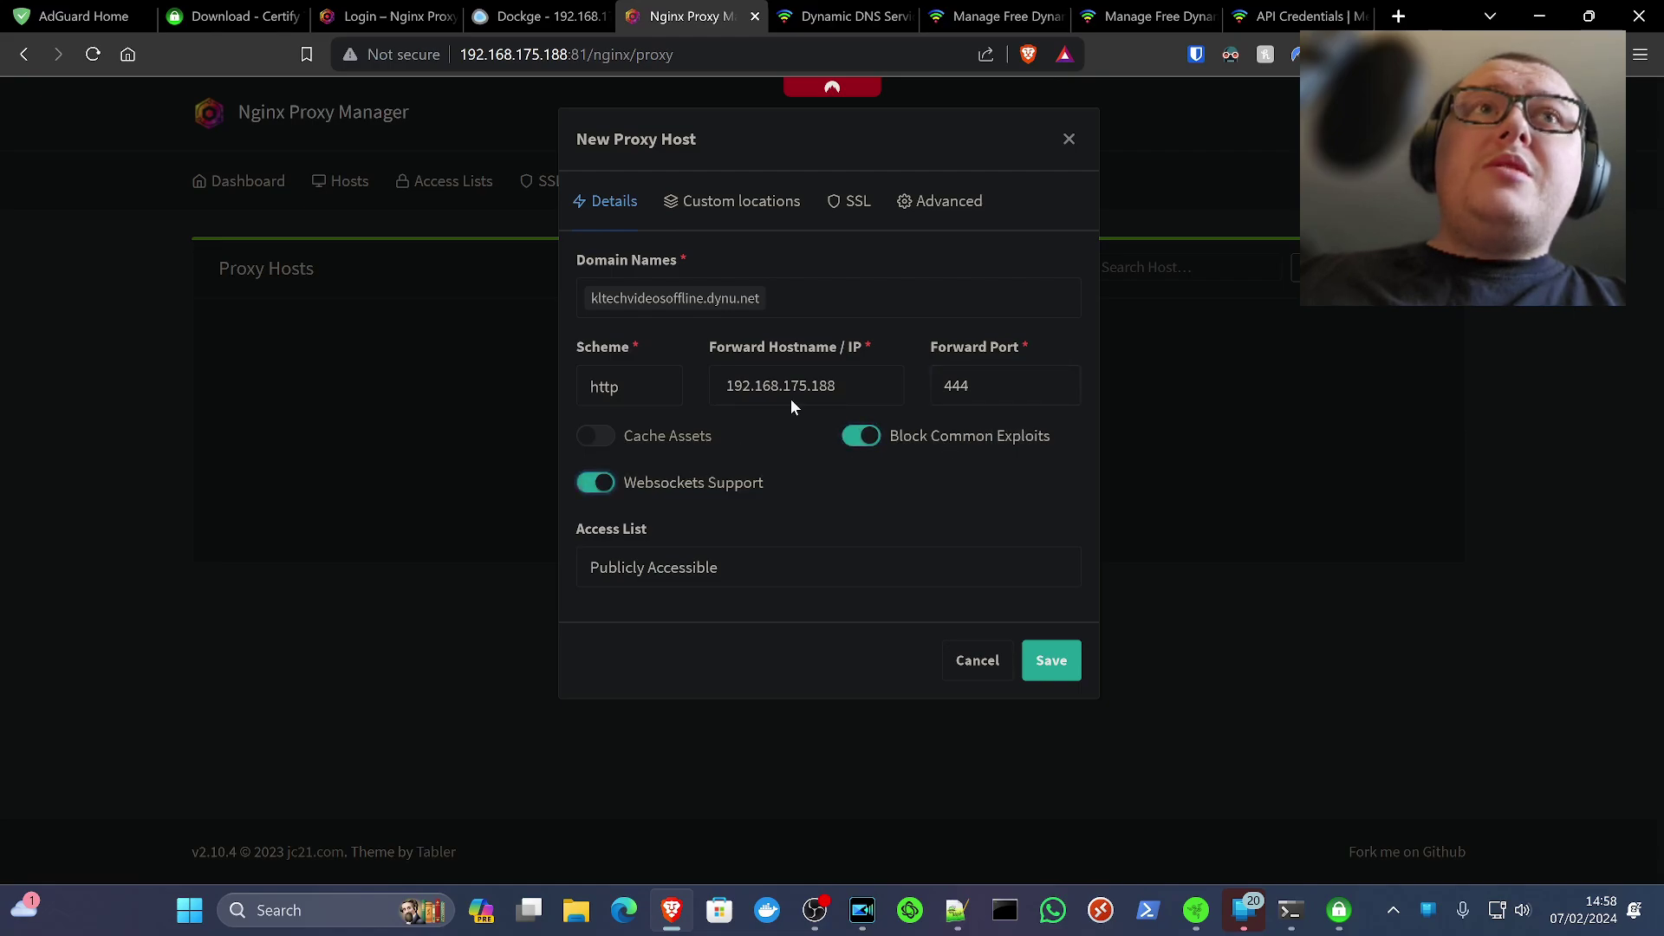
click(845, 221)
click(721, 286)
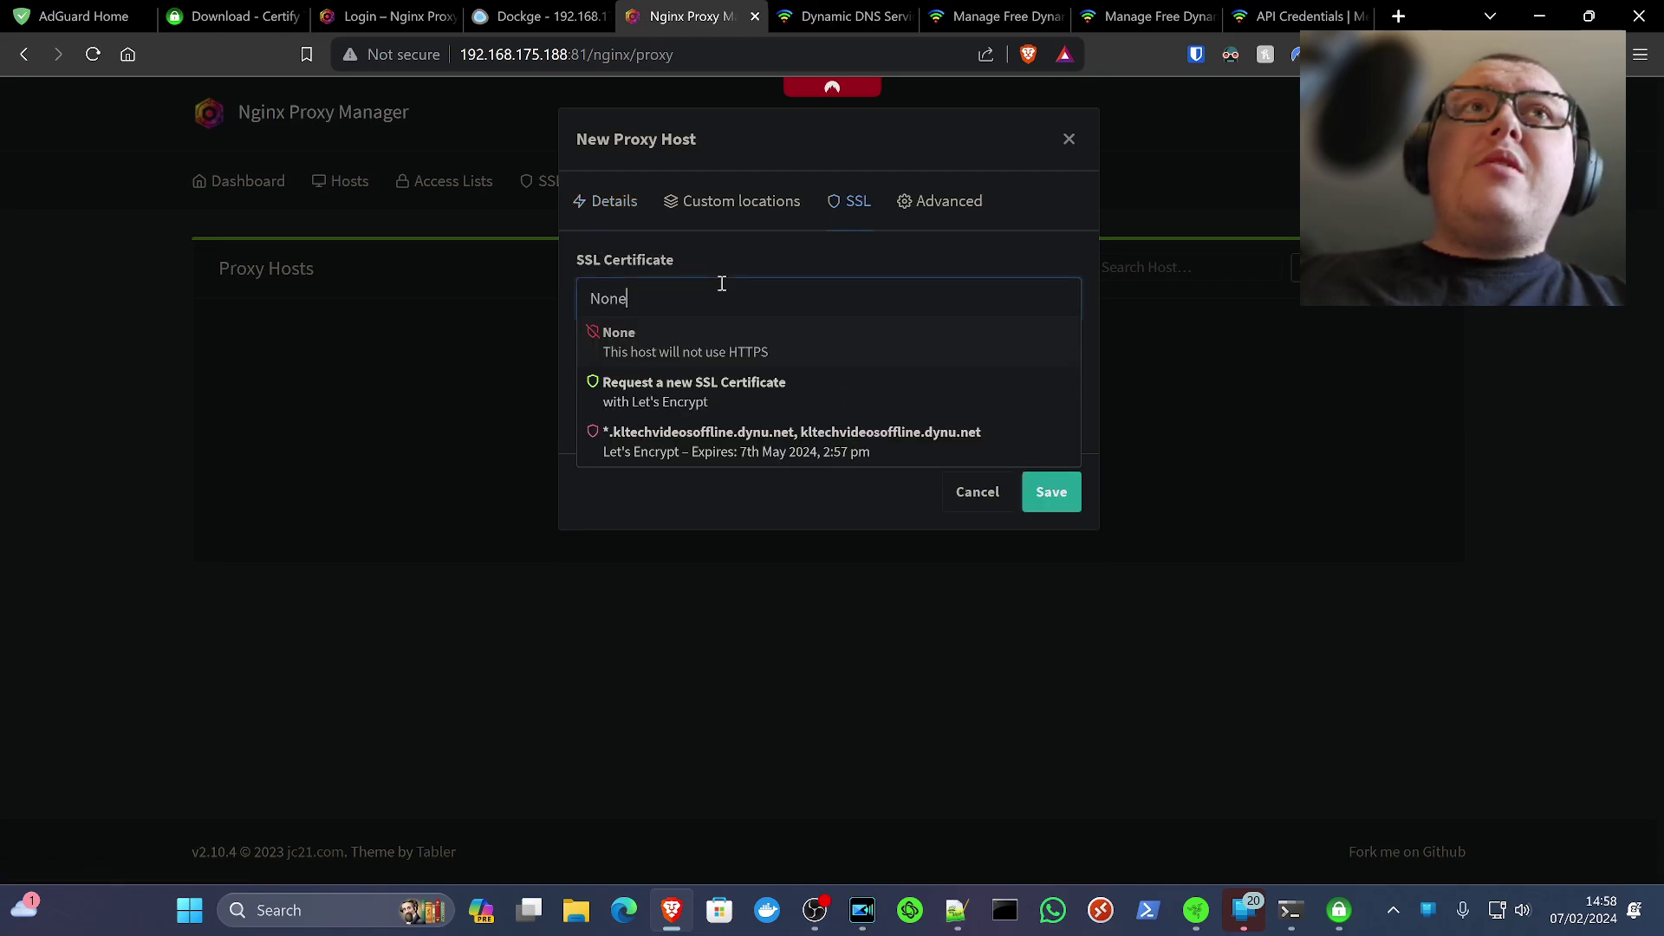
Assign the wildcard kltechvideosoffline.dynu.net certificate with Force SSL, HSTS and HSTS Subdomains turned on
click(810, 433)
click(664, 350)
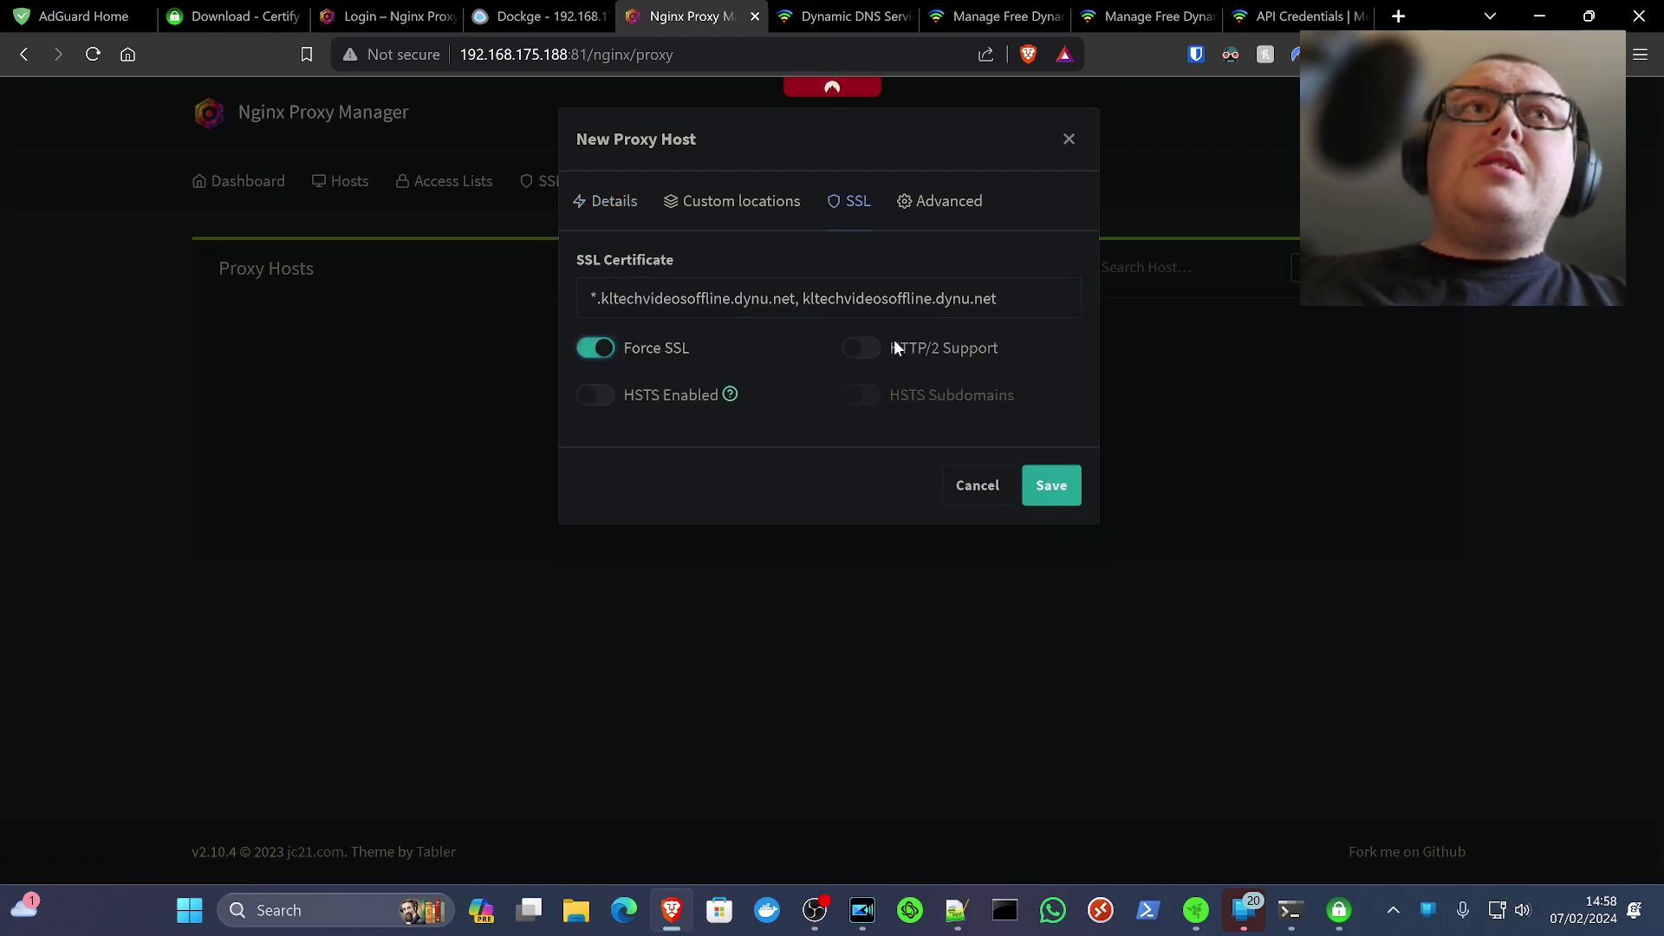
click(688, 392)
click(923, 392)
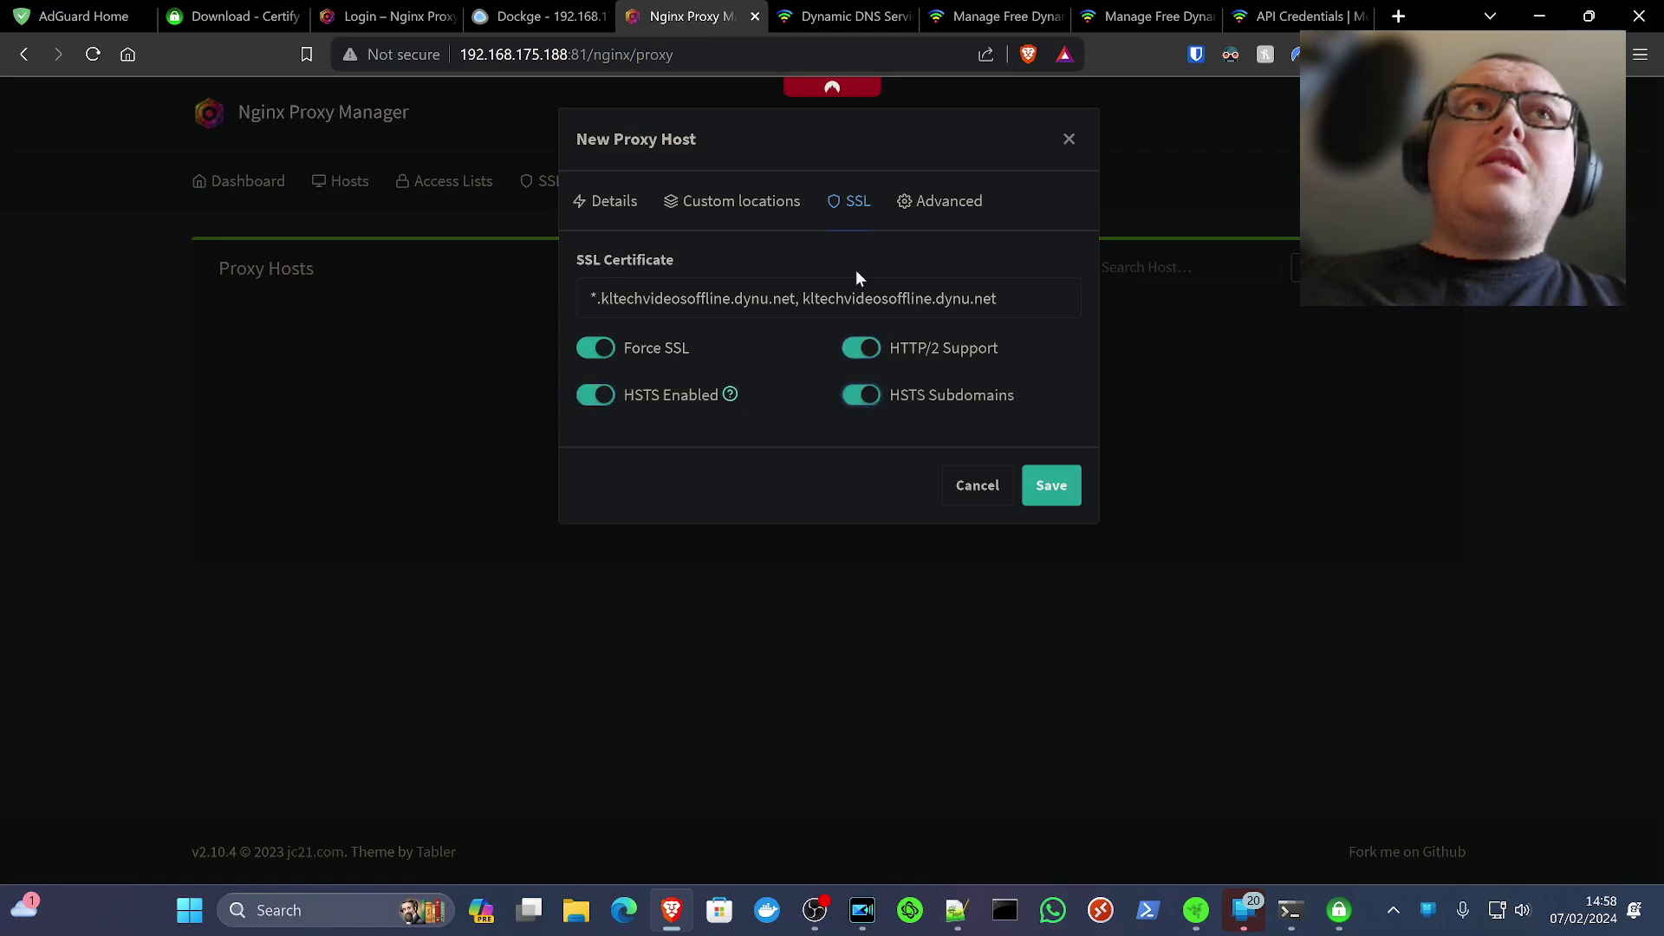
click(611, 201)
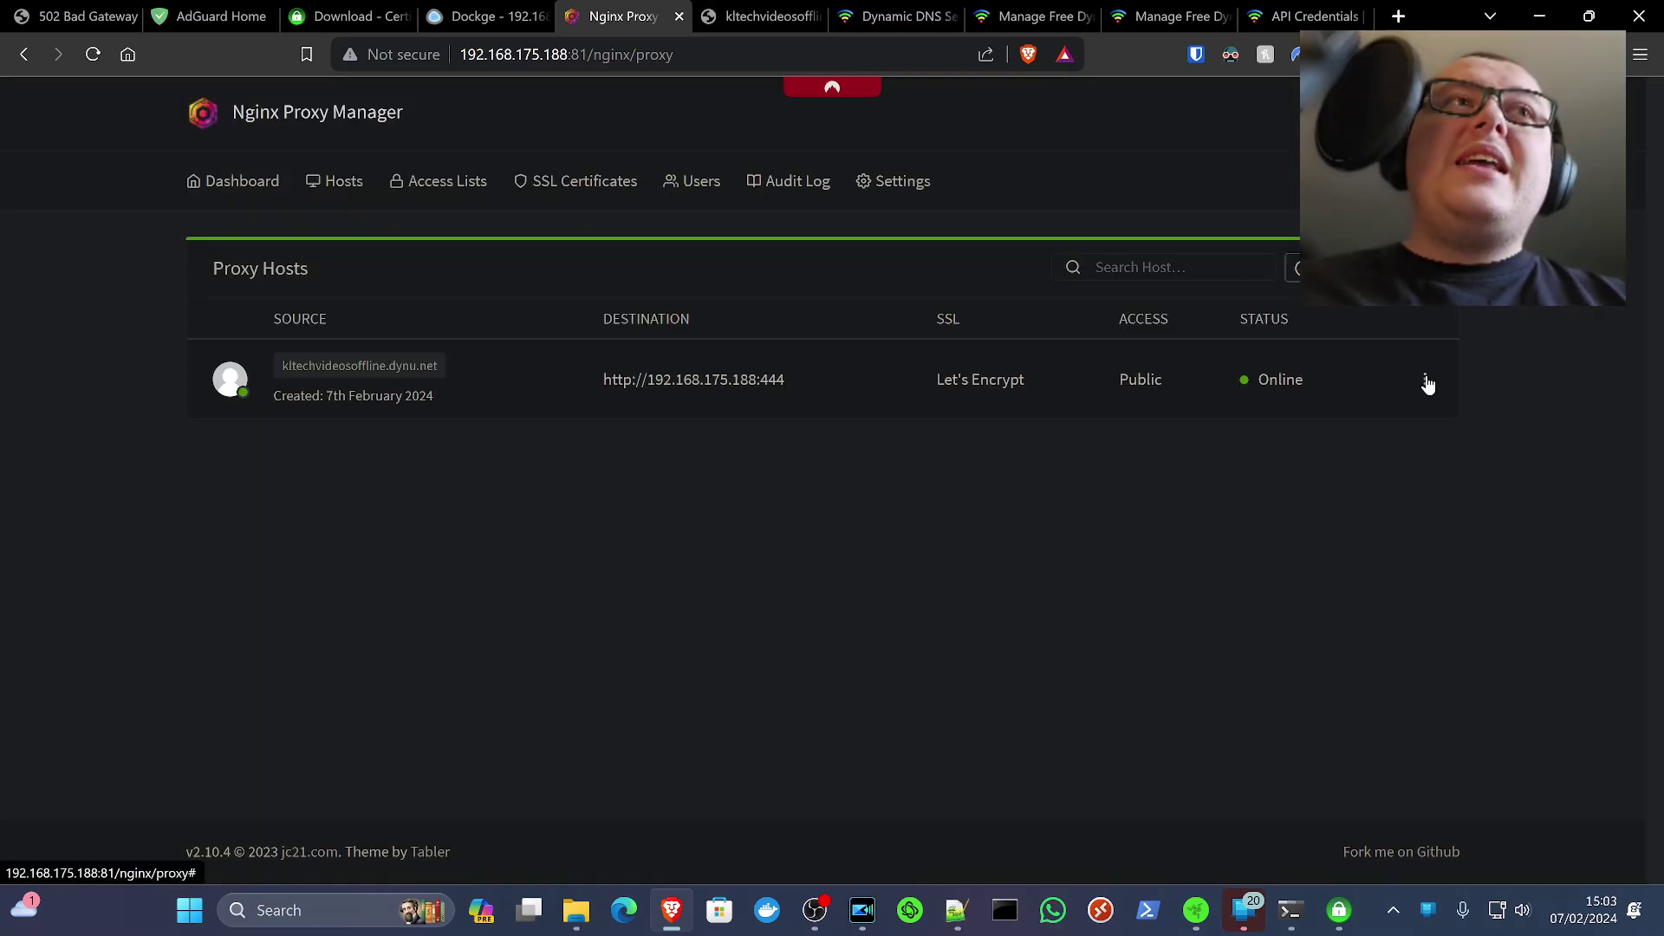
click(1431, 380)
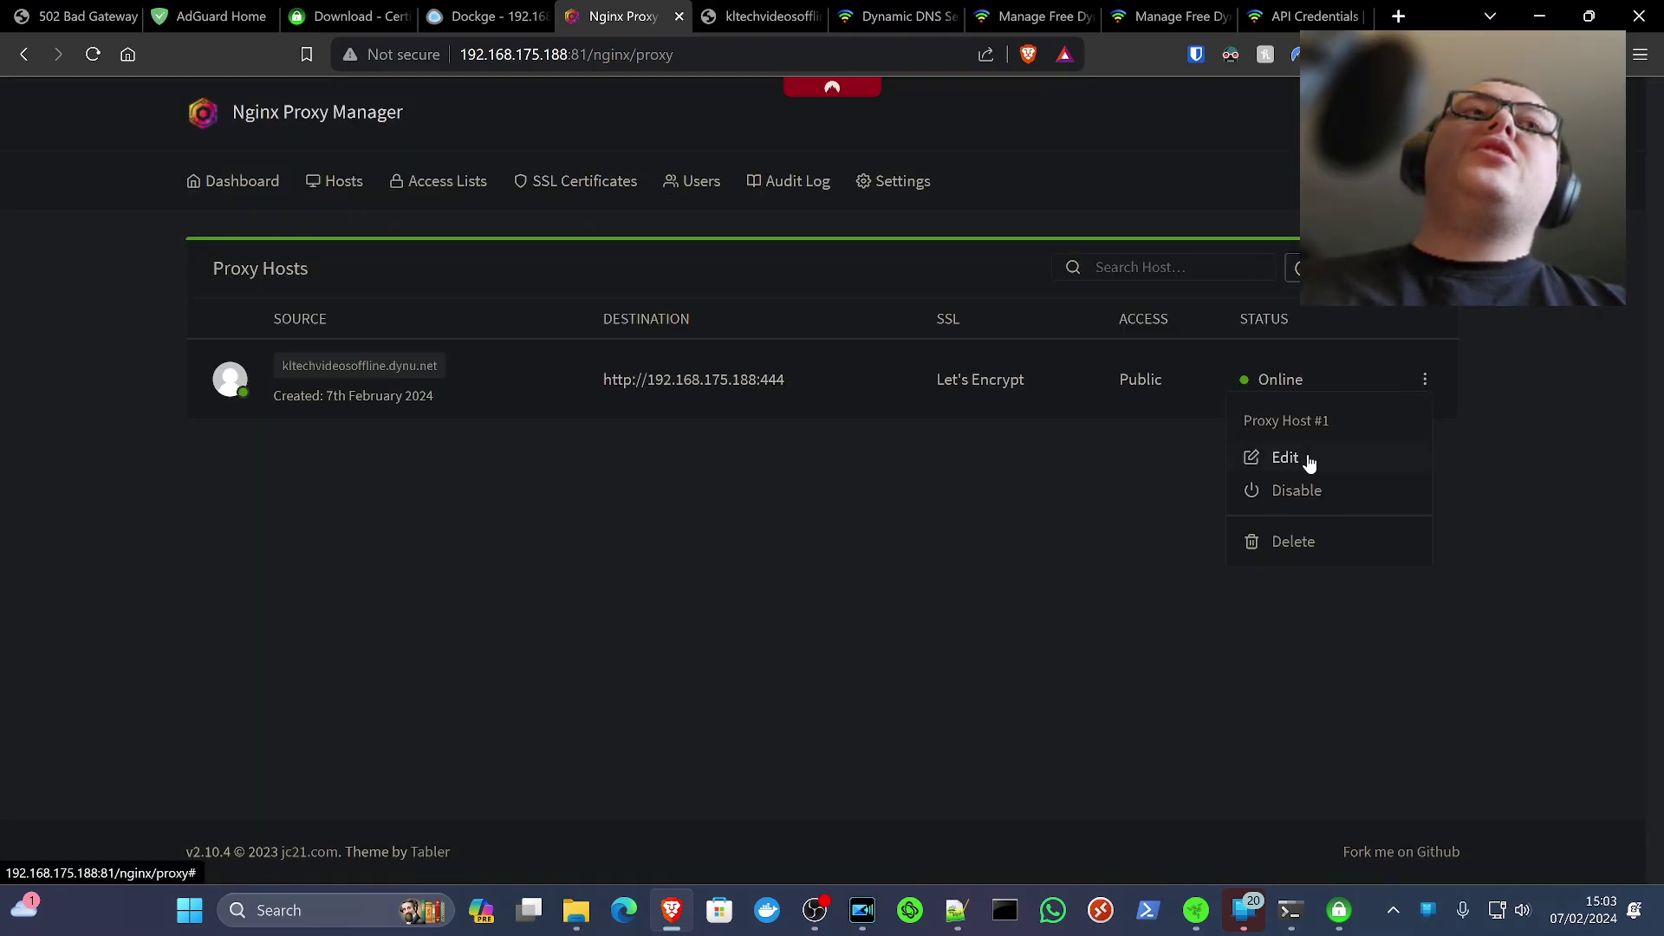
Change the proxy host's forward scheme to https
click(1308, 462)
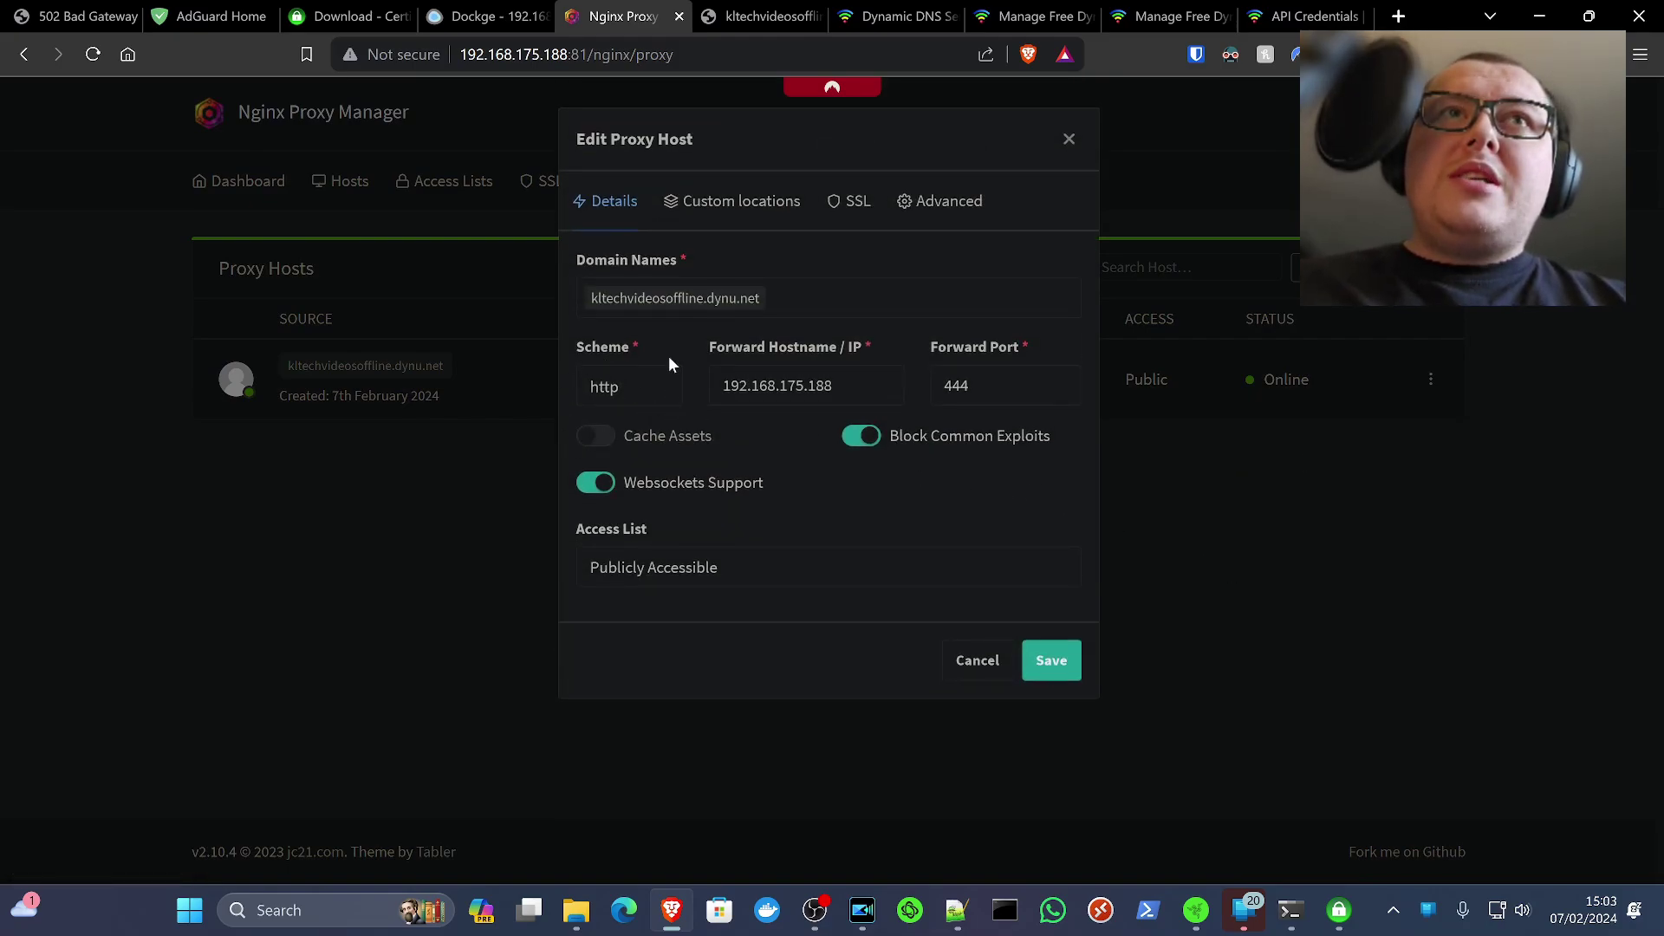
click(631, 387)
click(645, 438)
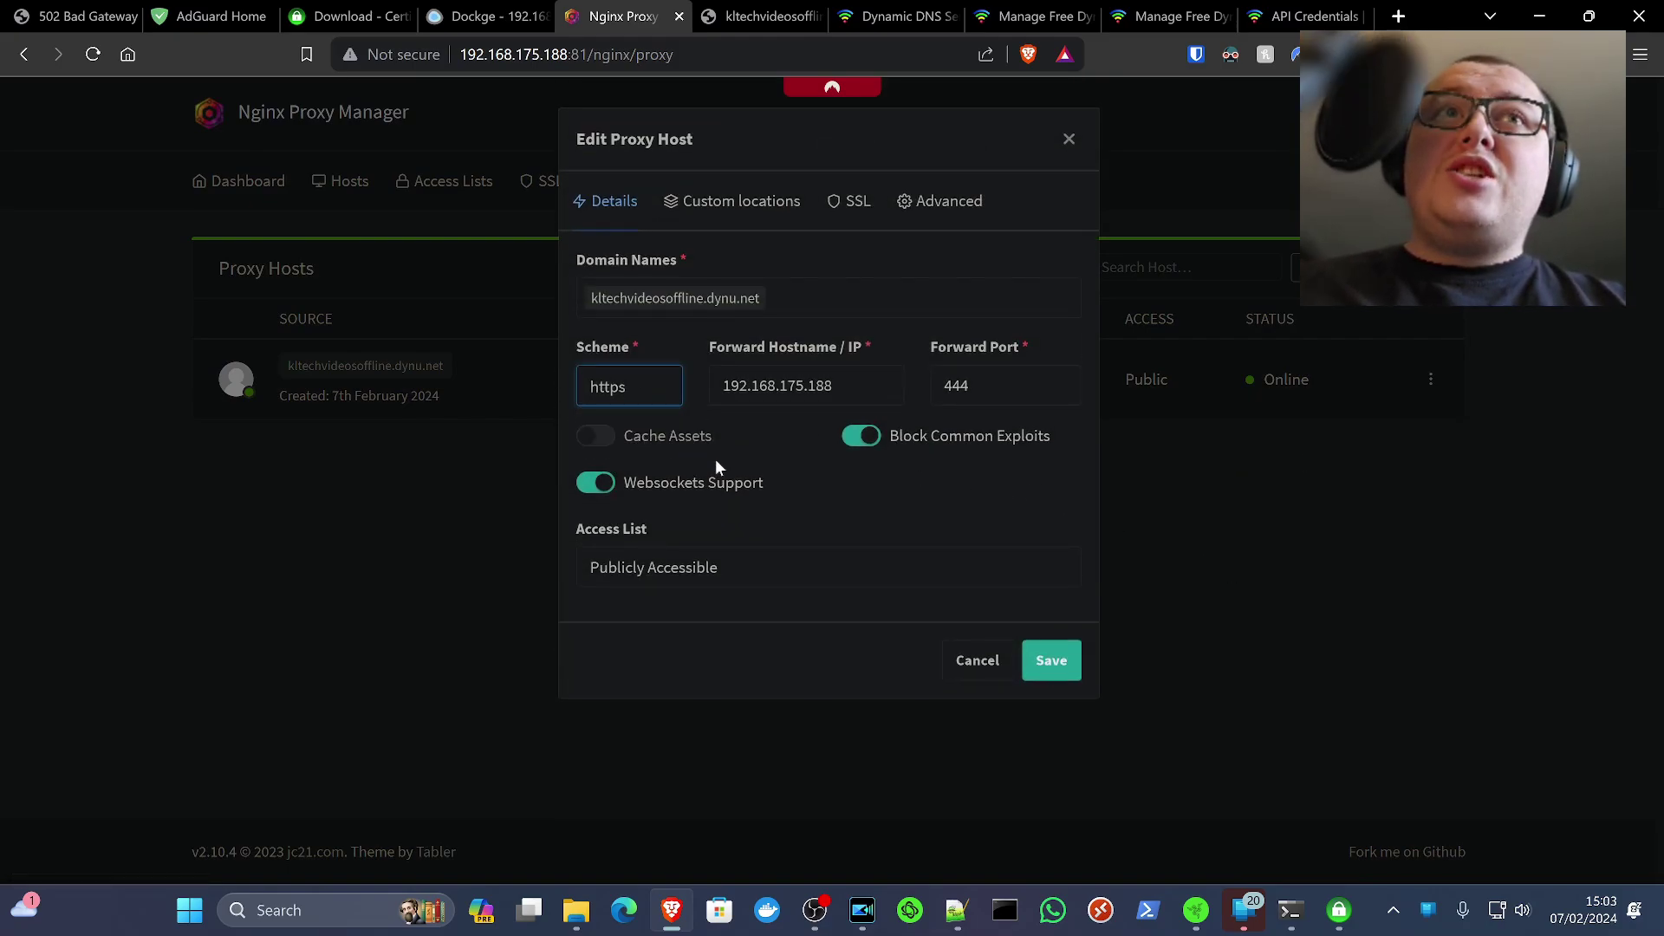
Add a custom location with the path /dns-query
click(728, 206)
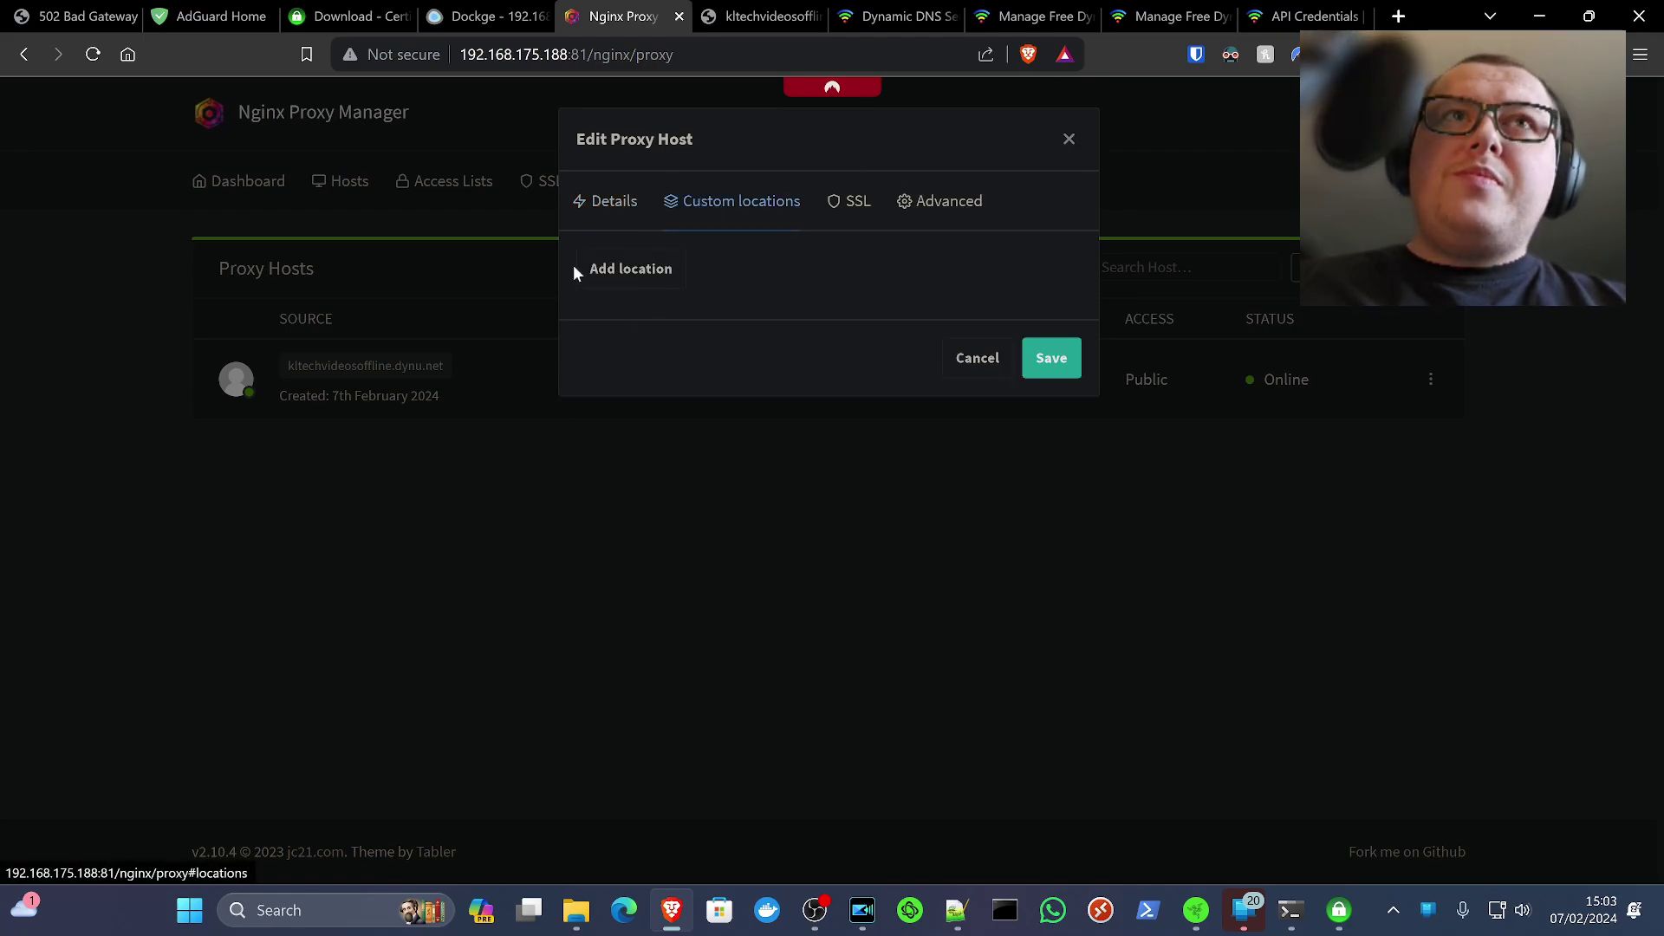
click(606, 272)
click(777, 377)
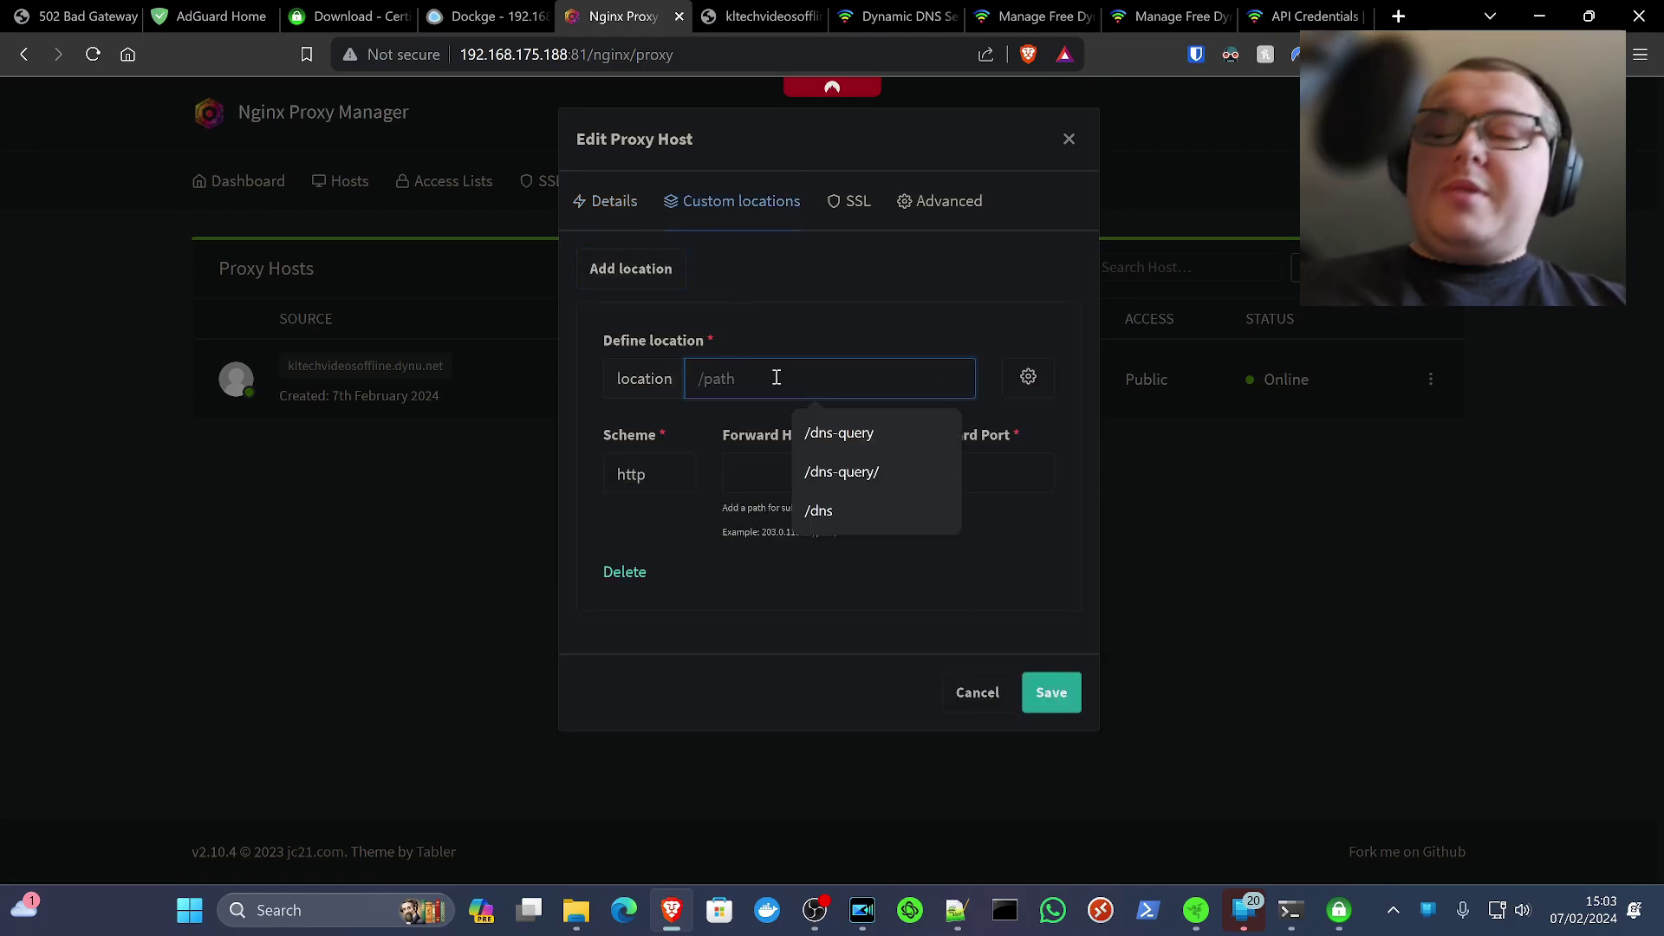
text(/dns-0)
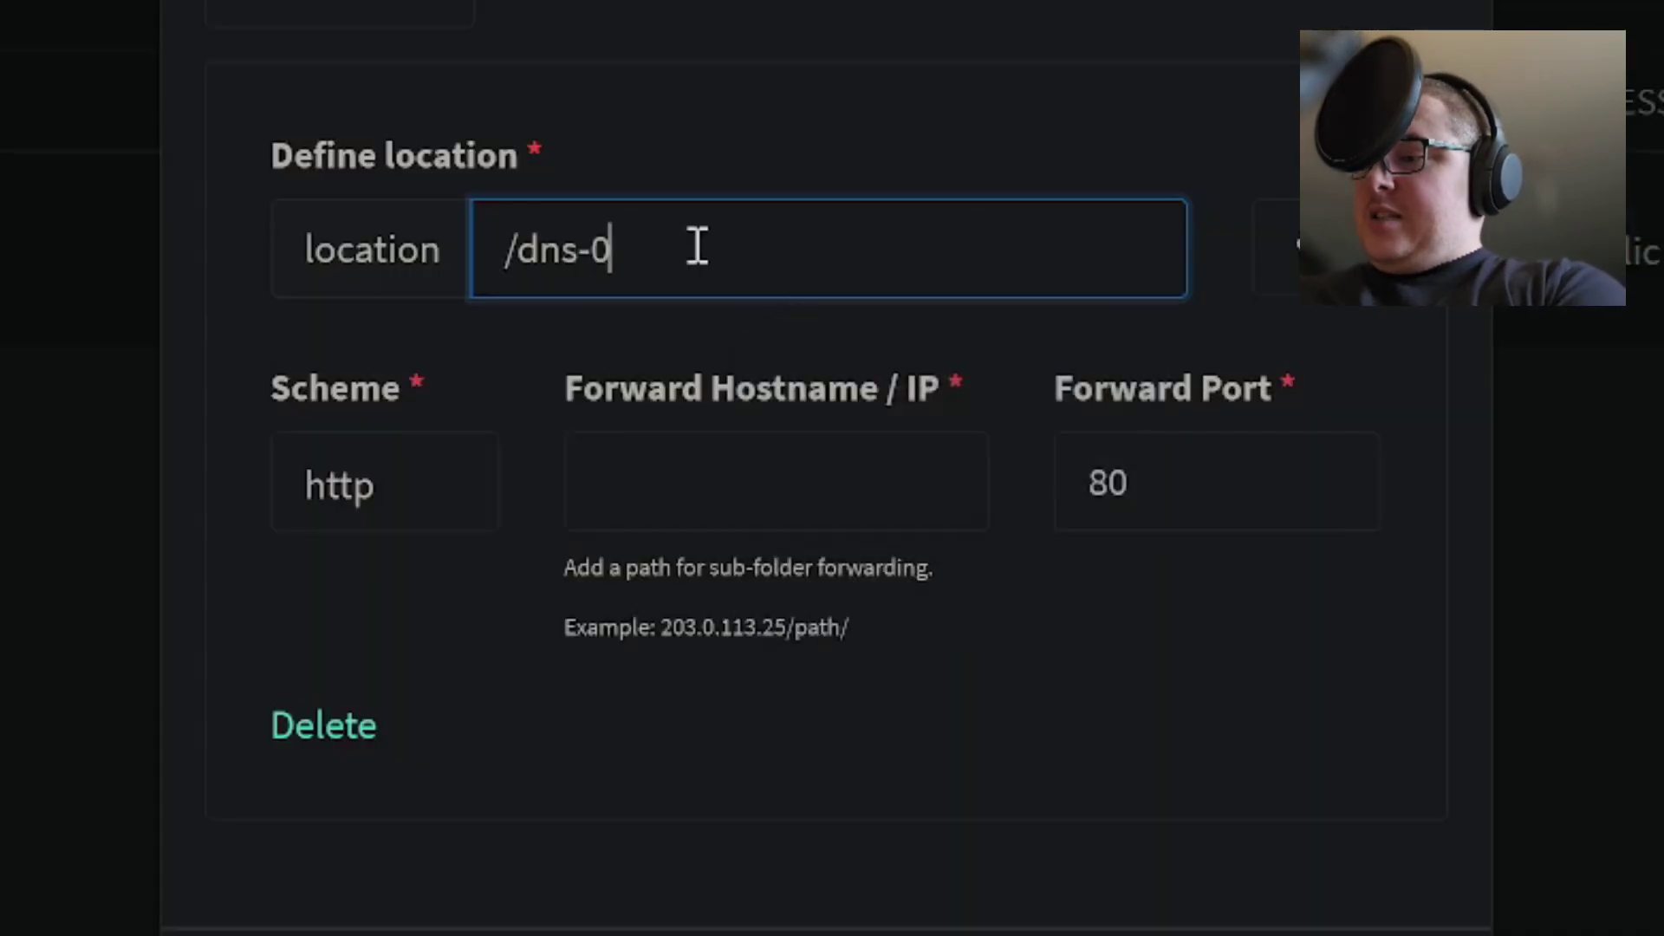
key(BackSpace)
text(query)
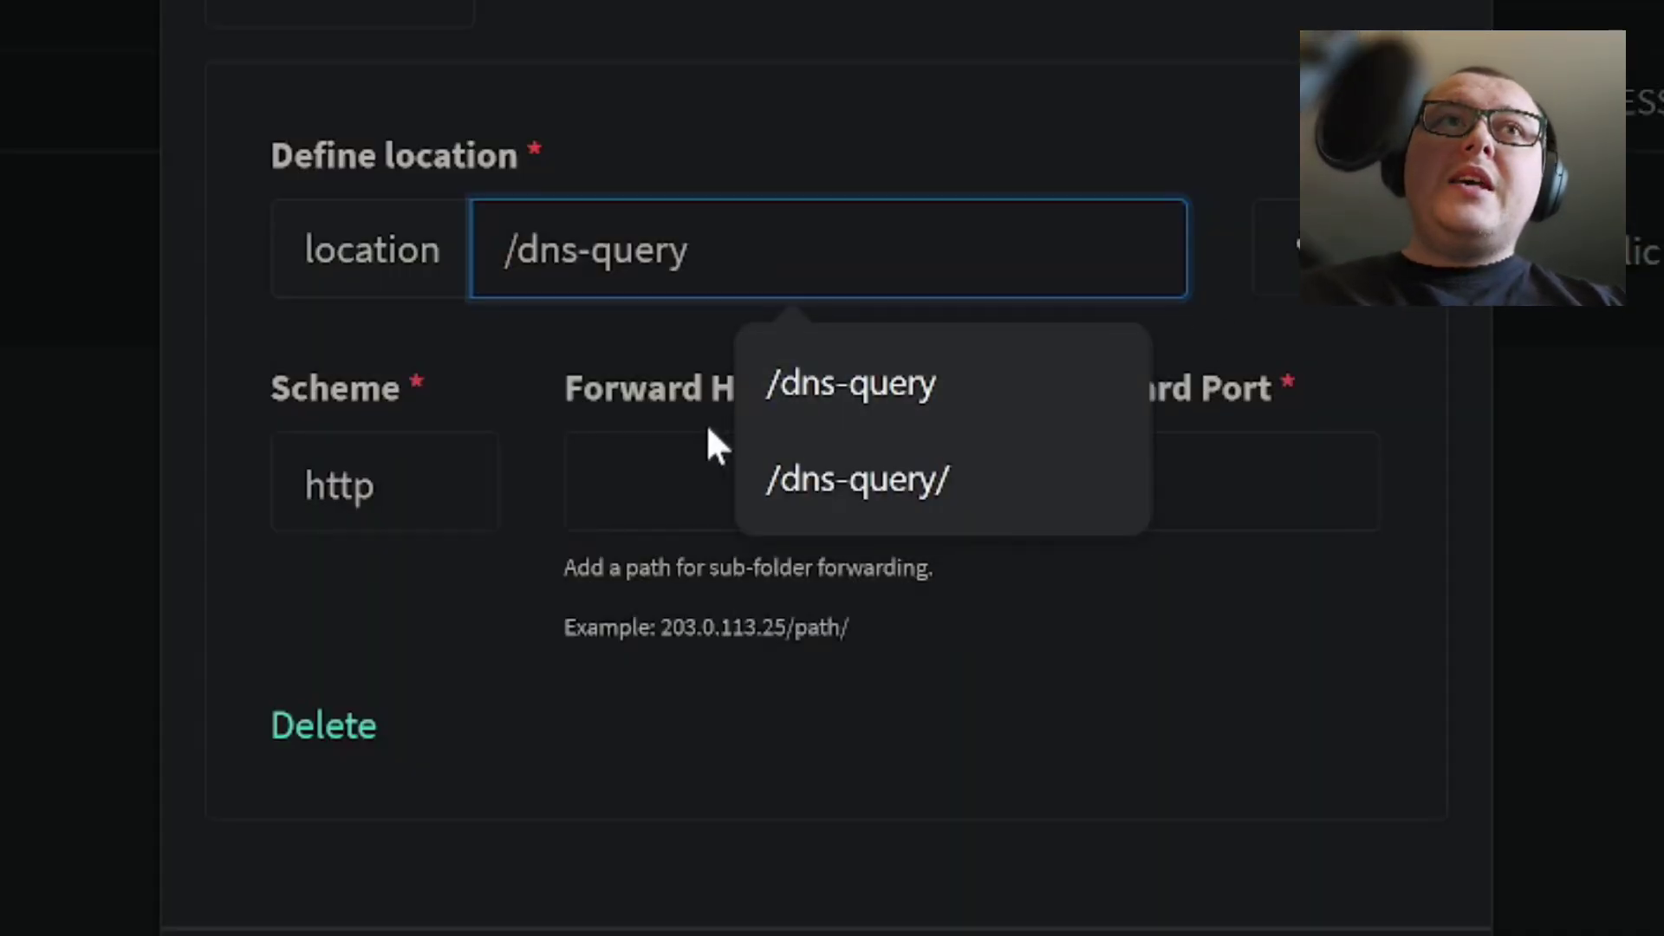
Forward /dns-query over https to 192.168.175.188 port 444 and save the host
click(658, 516)
key(super+v)
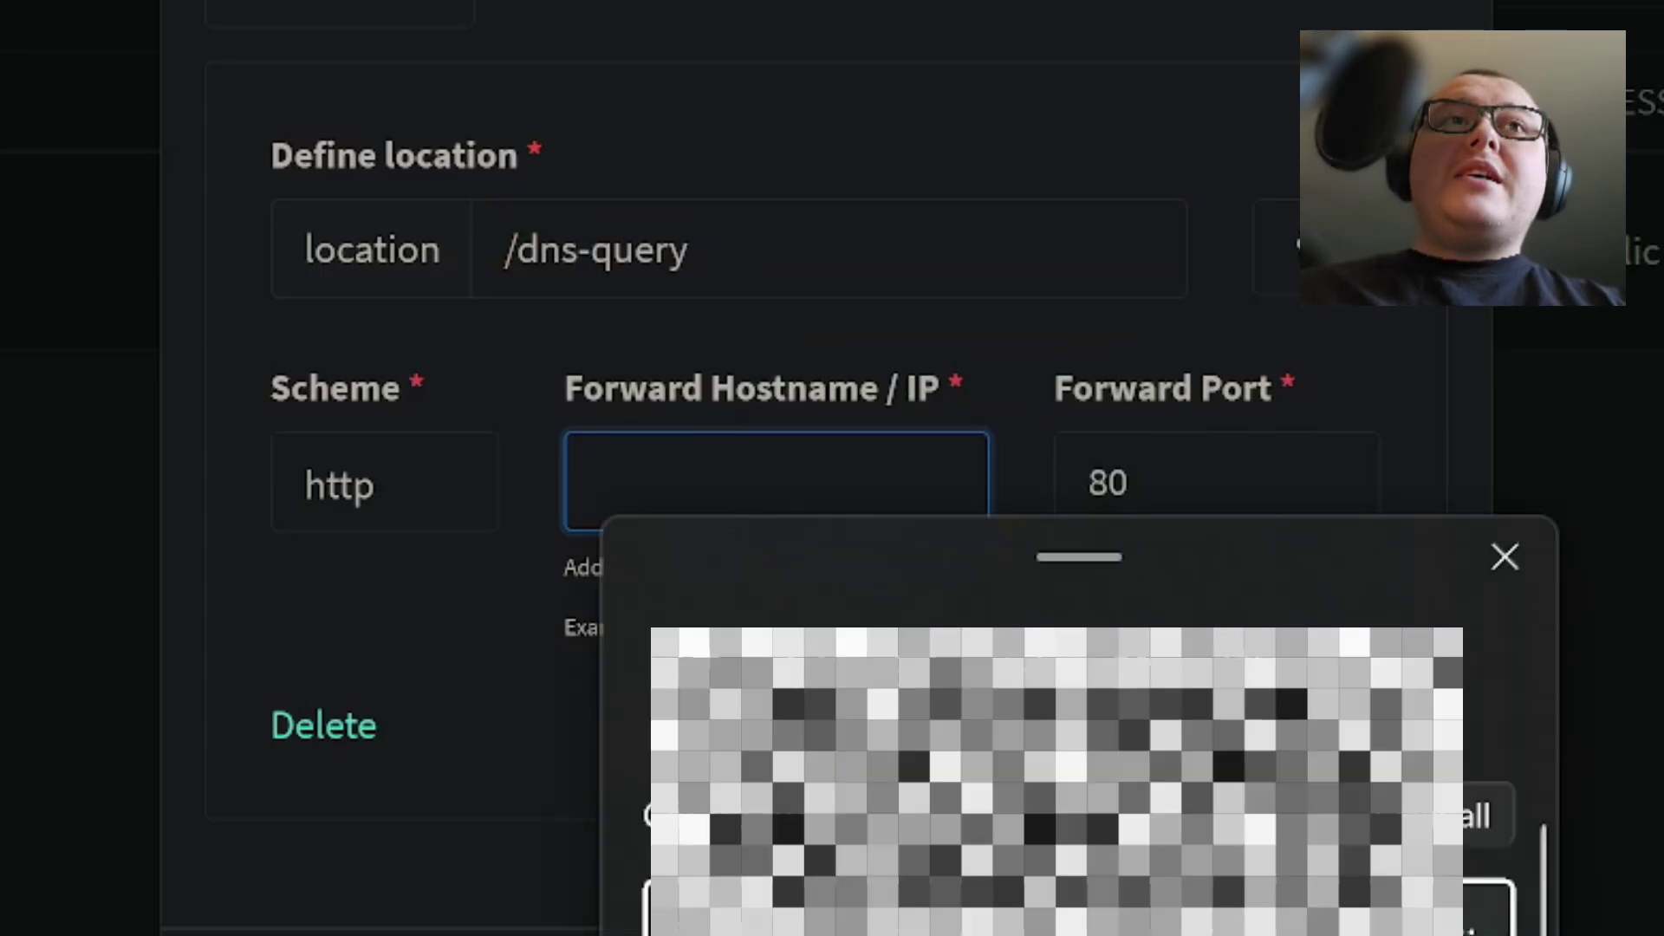
click(1471, 784)
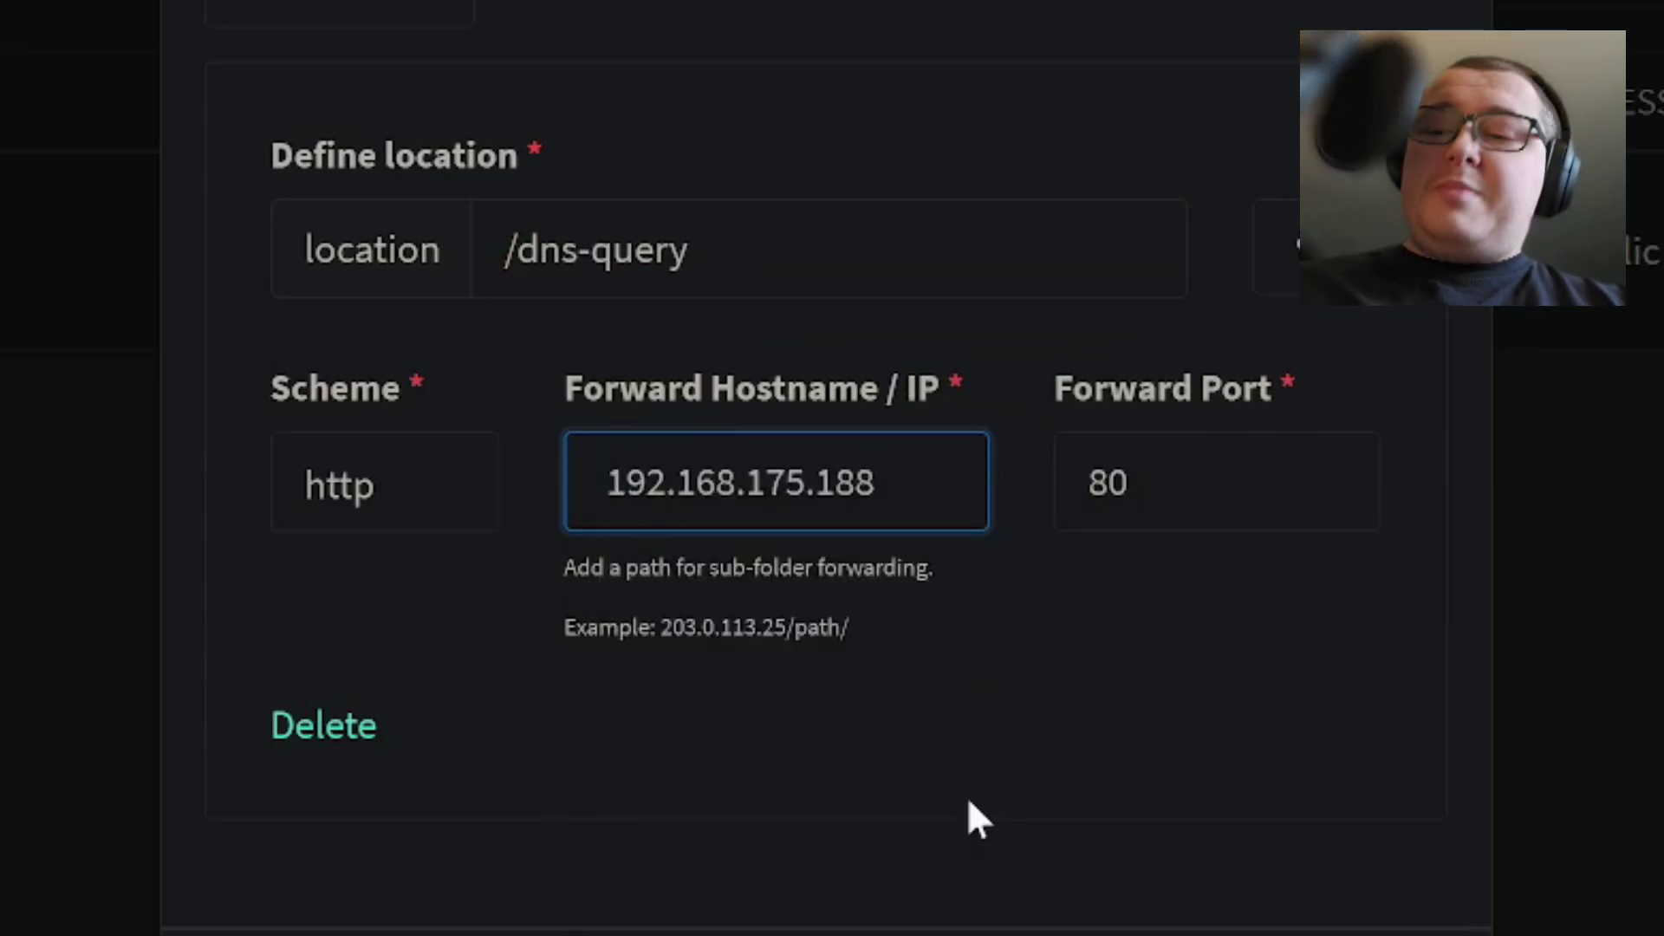
key(Home)
key(Delete)
double_click(1192, 476)
text(444)
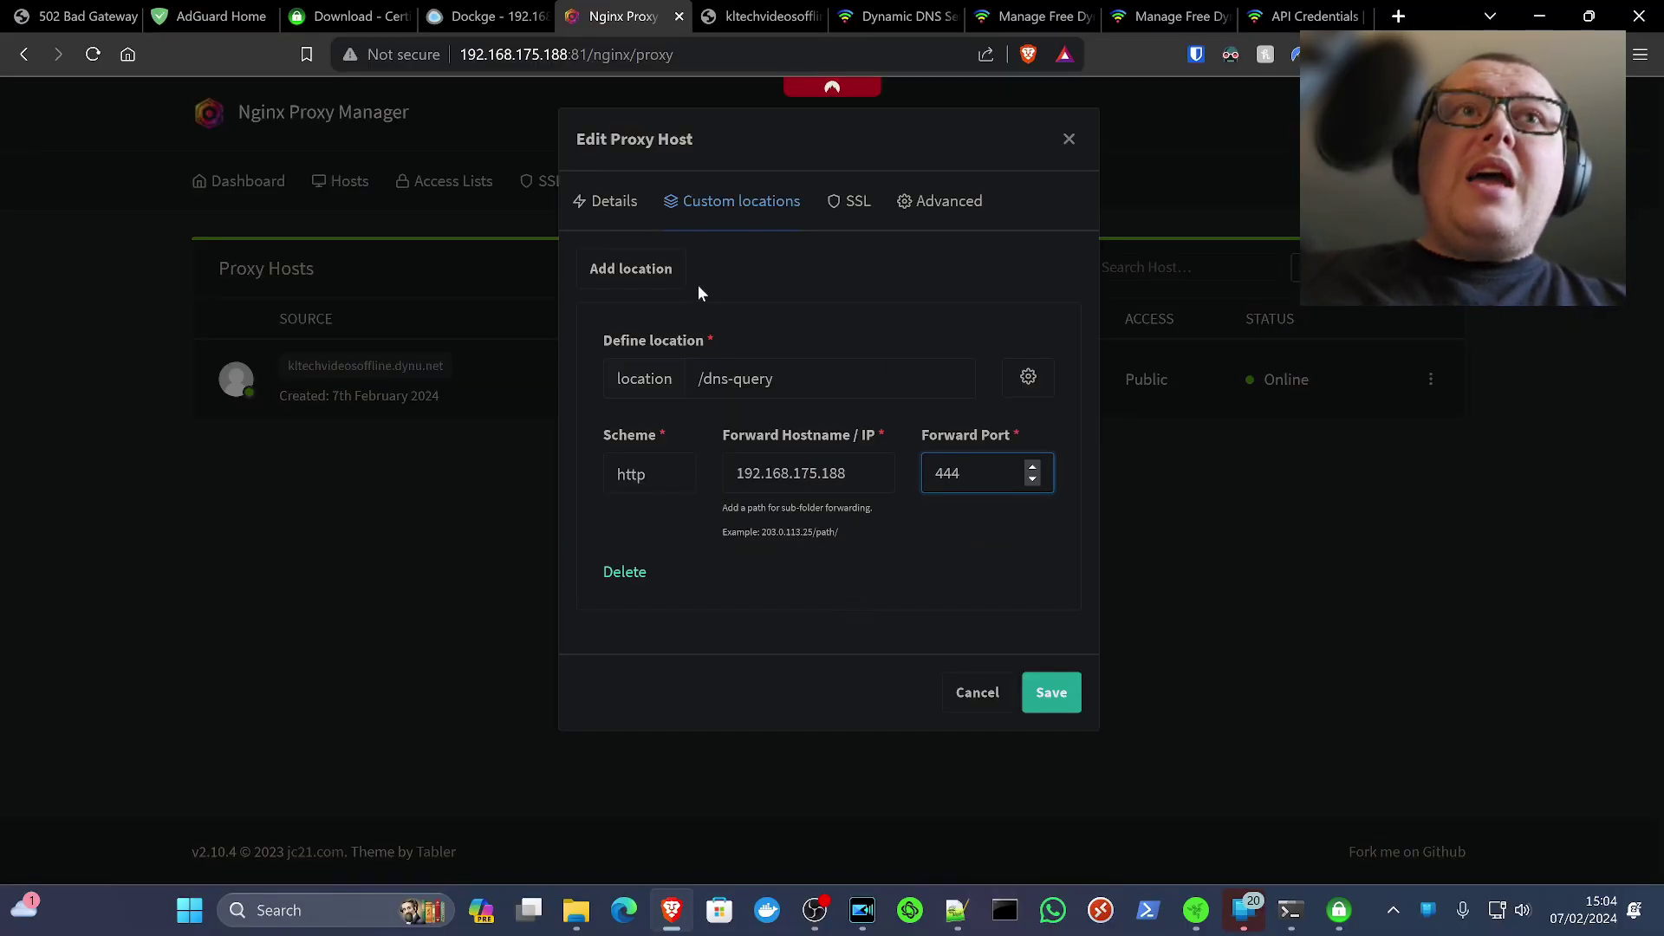
click(671, 490)
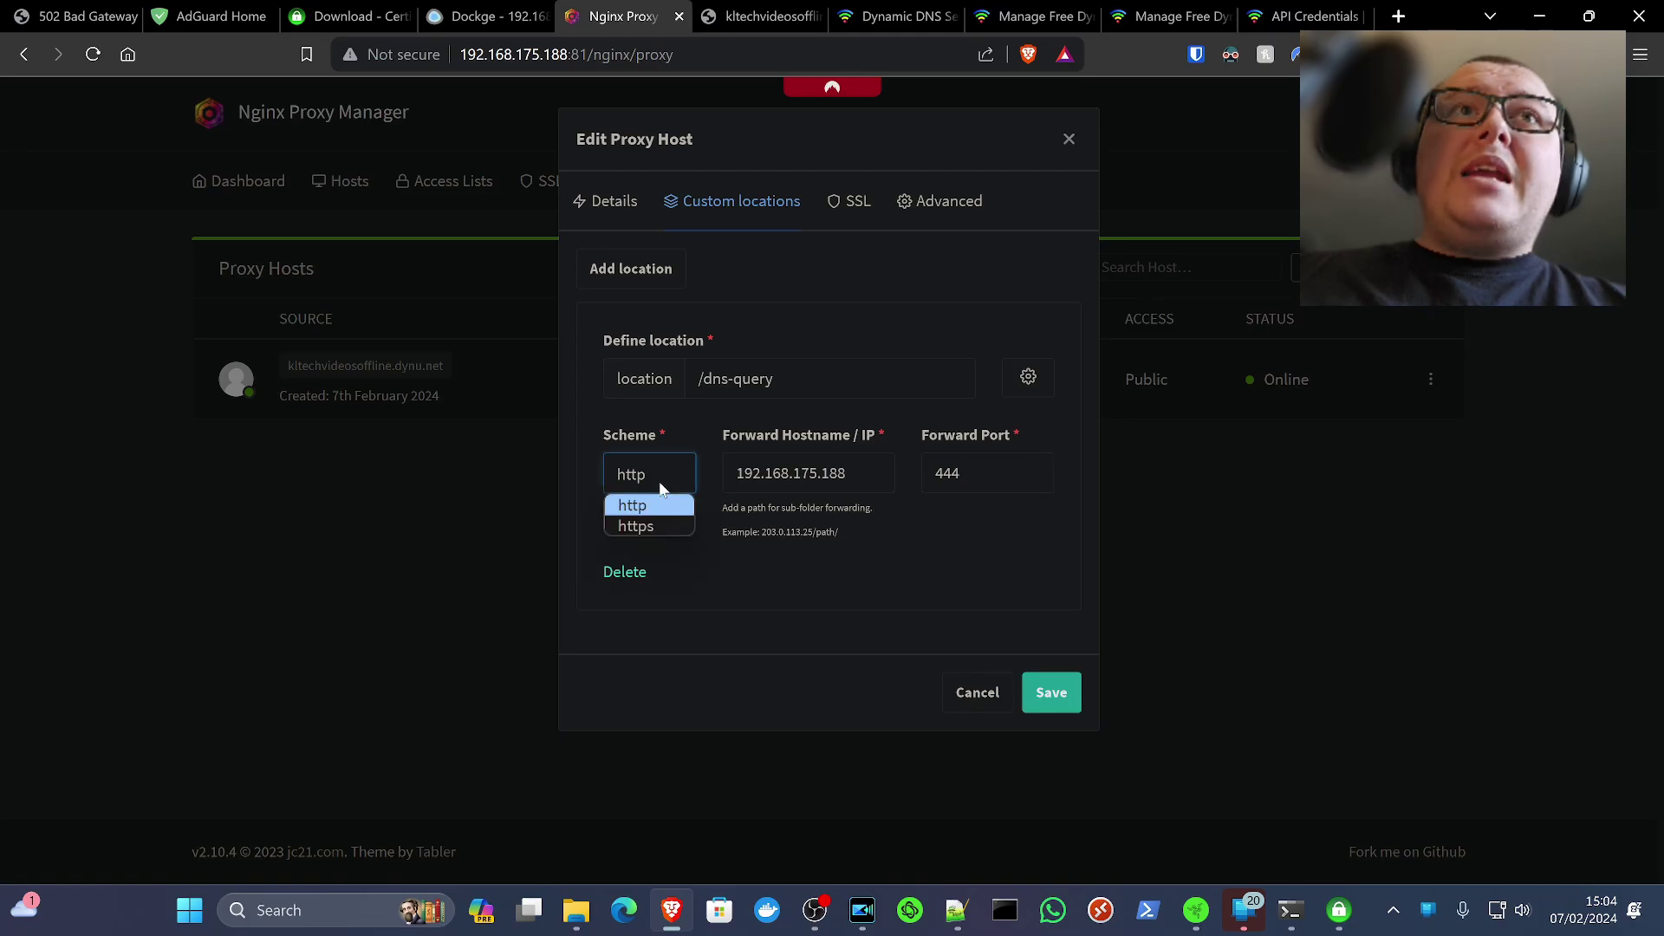
click(1059, 701)
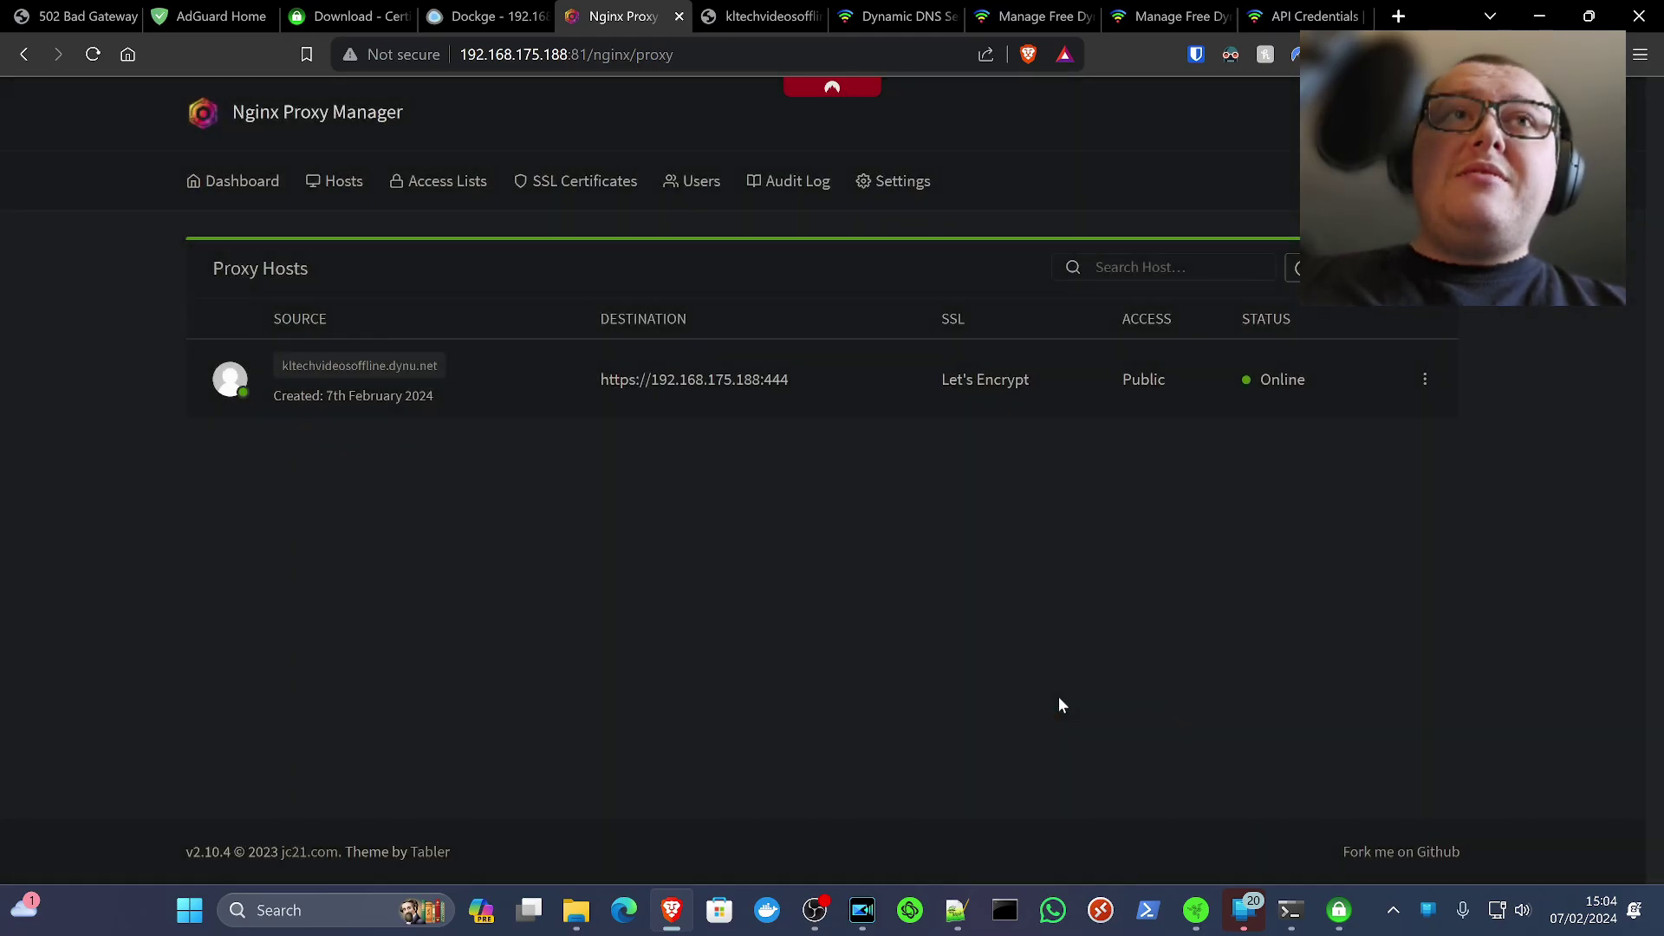
Reopen the proxy host to verify its settings, then close it unchanged
click(1425, 380)
click(1340, 458)
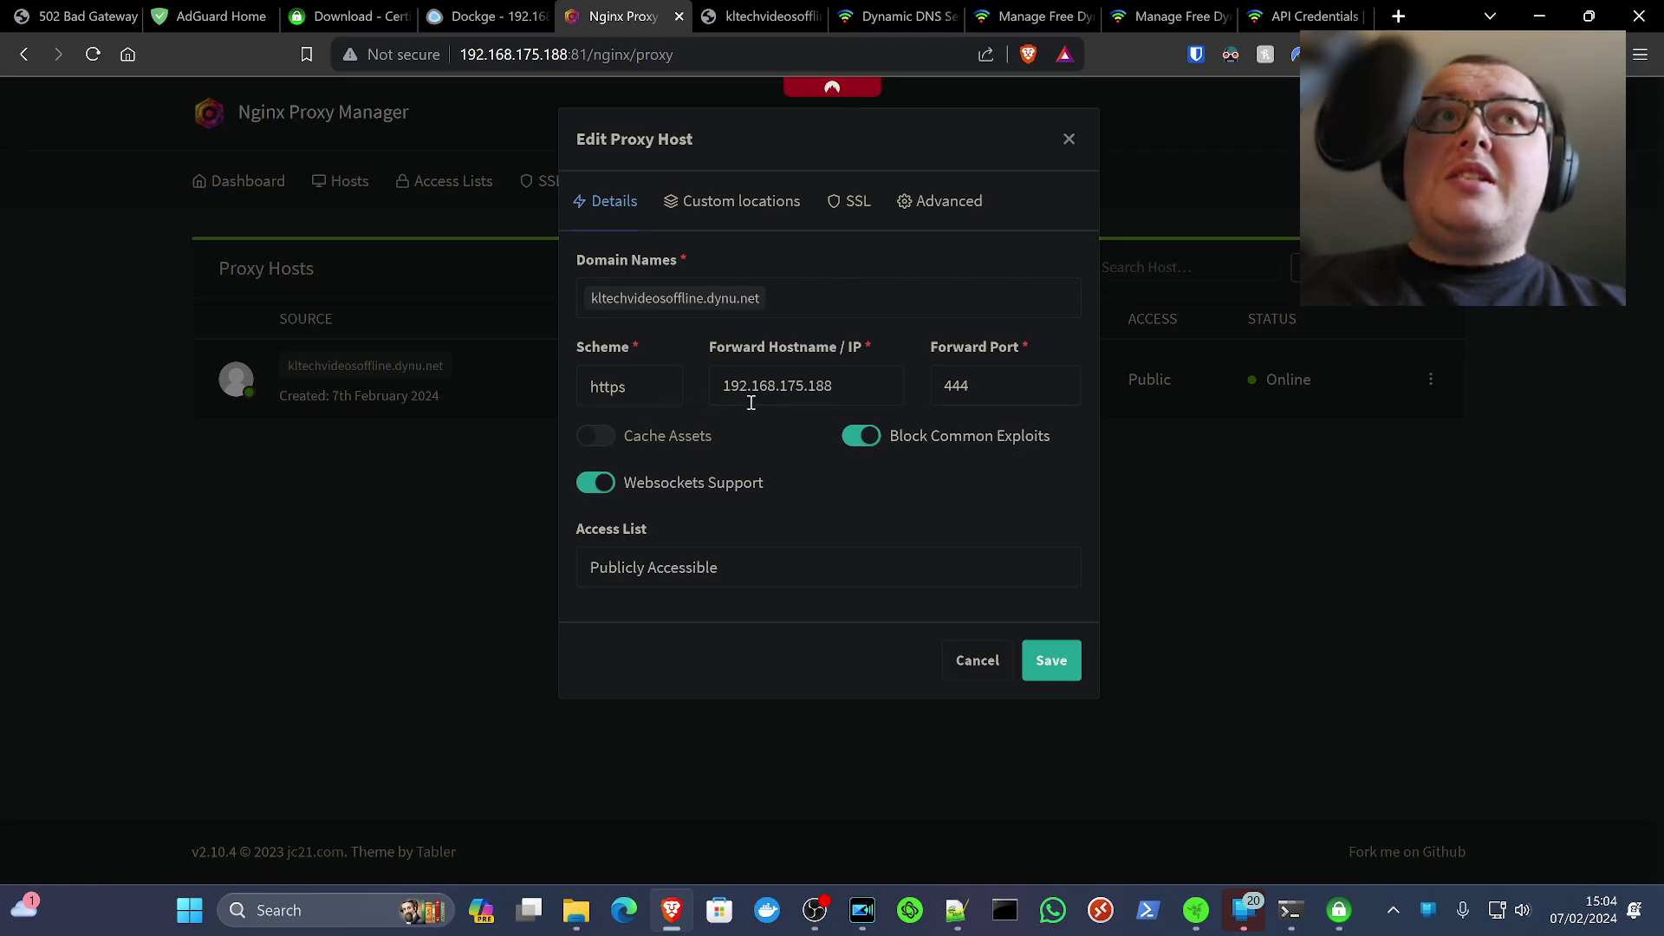
click(1052, 661)
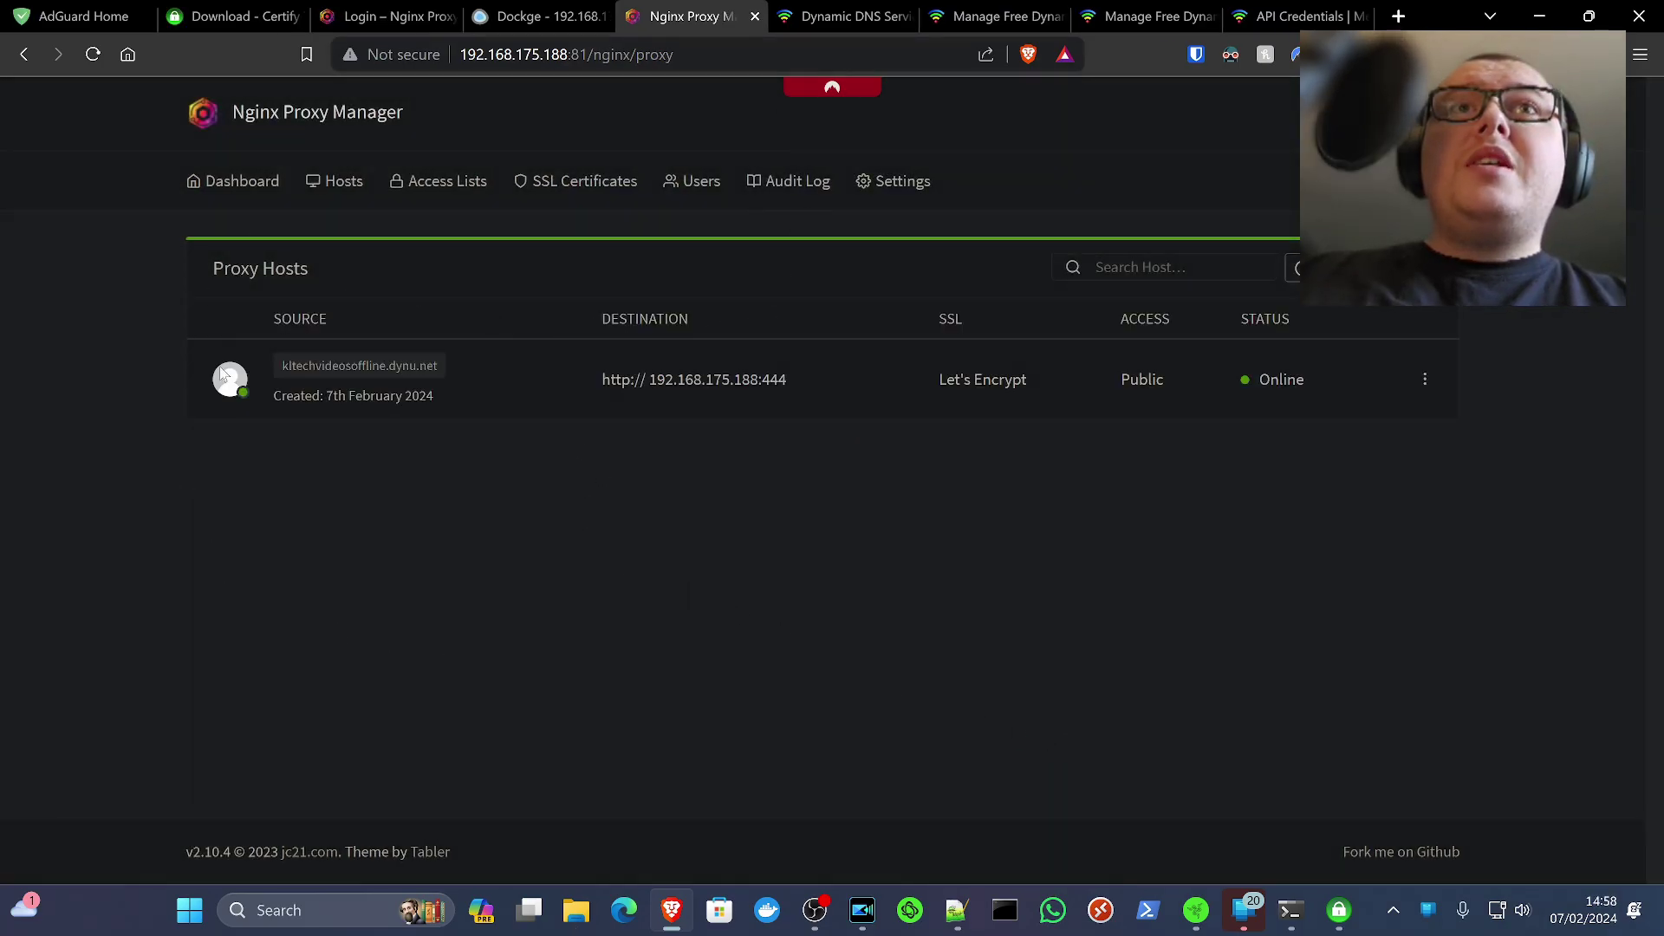
Enable encryption in AdGuard Home and change the HTTPS port from 443 to 444
click(97, 17)
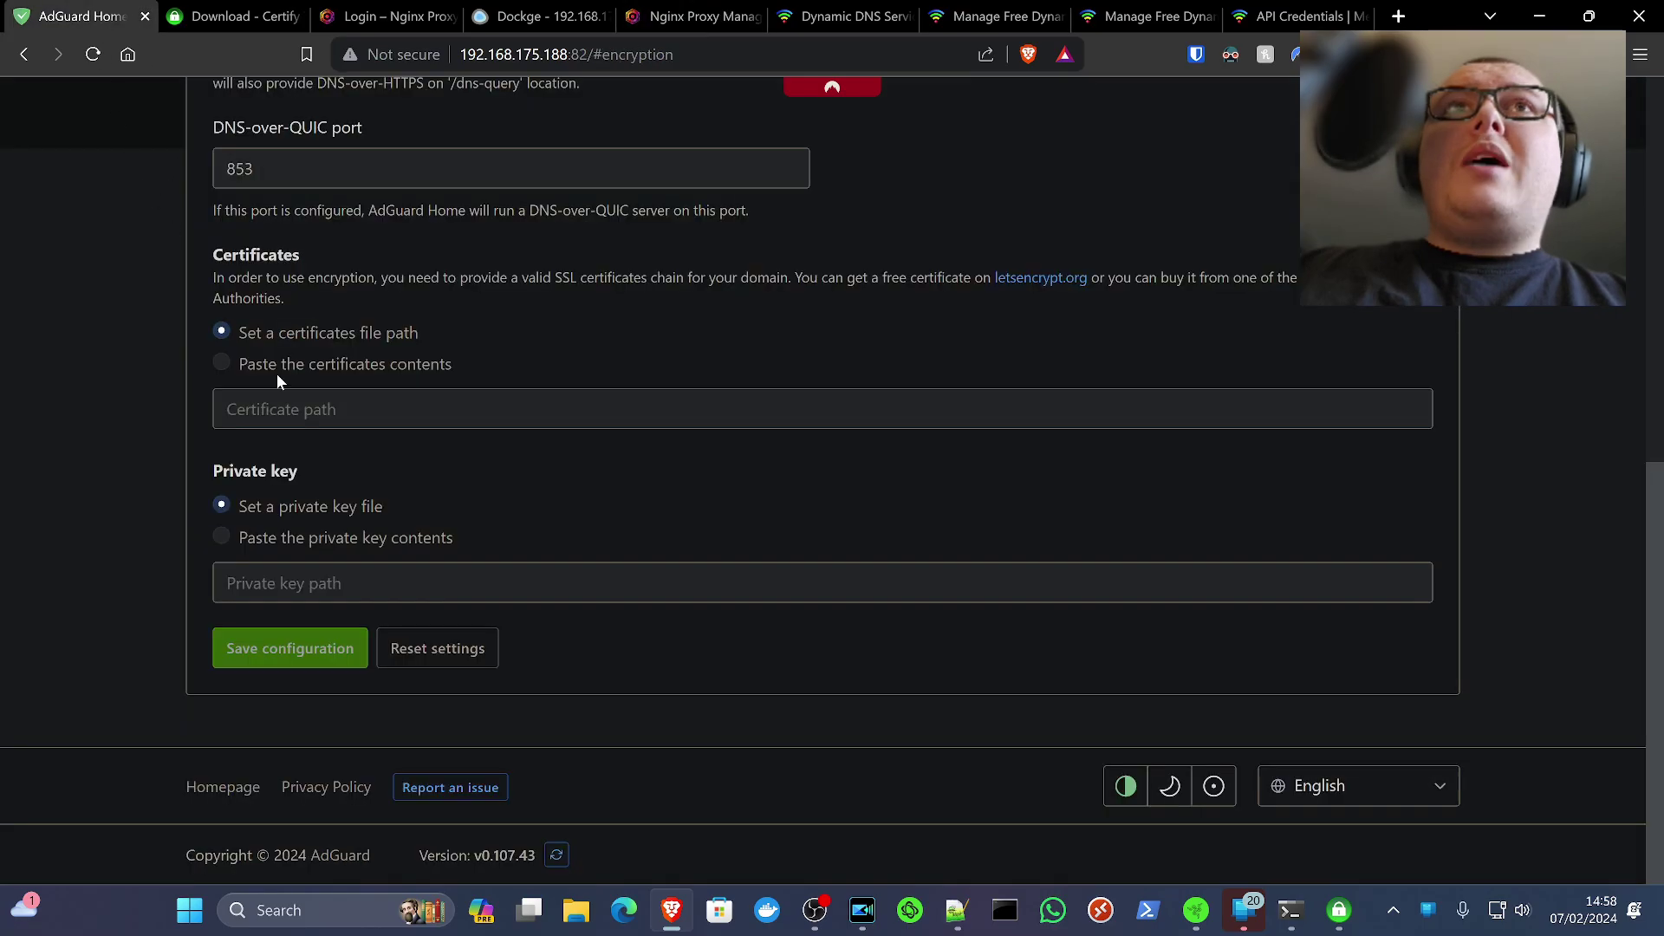
scroll(416, 436, up, 8)
scroll(345, 446, down, 4)
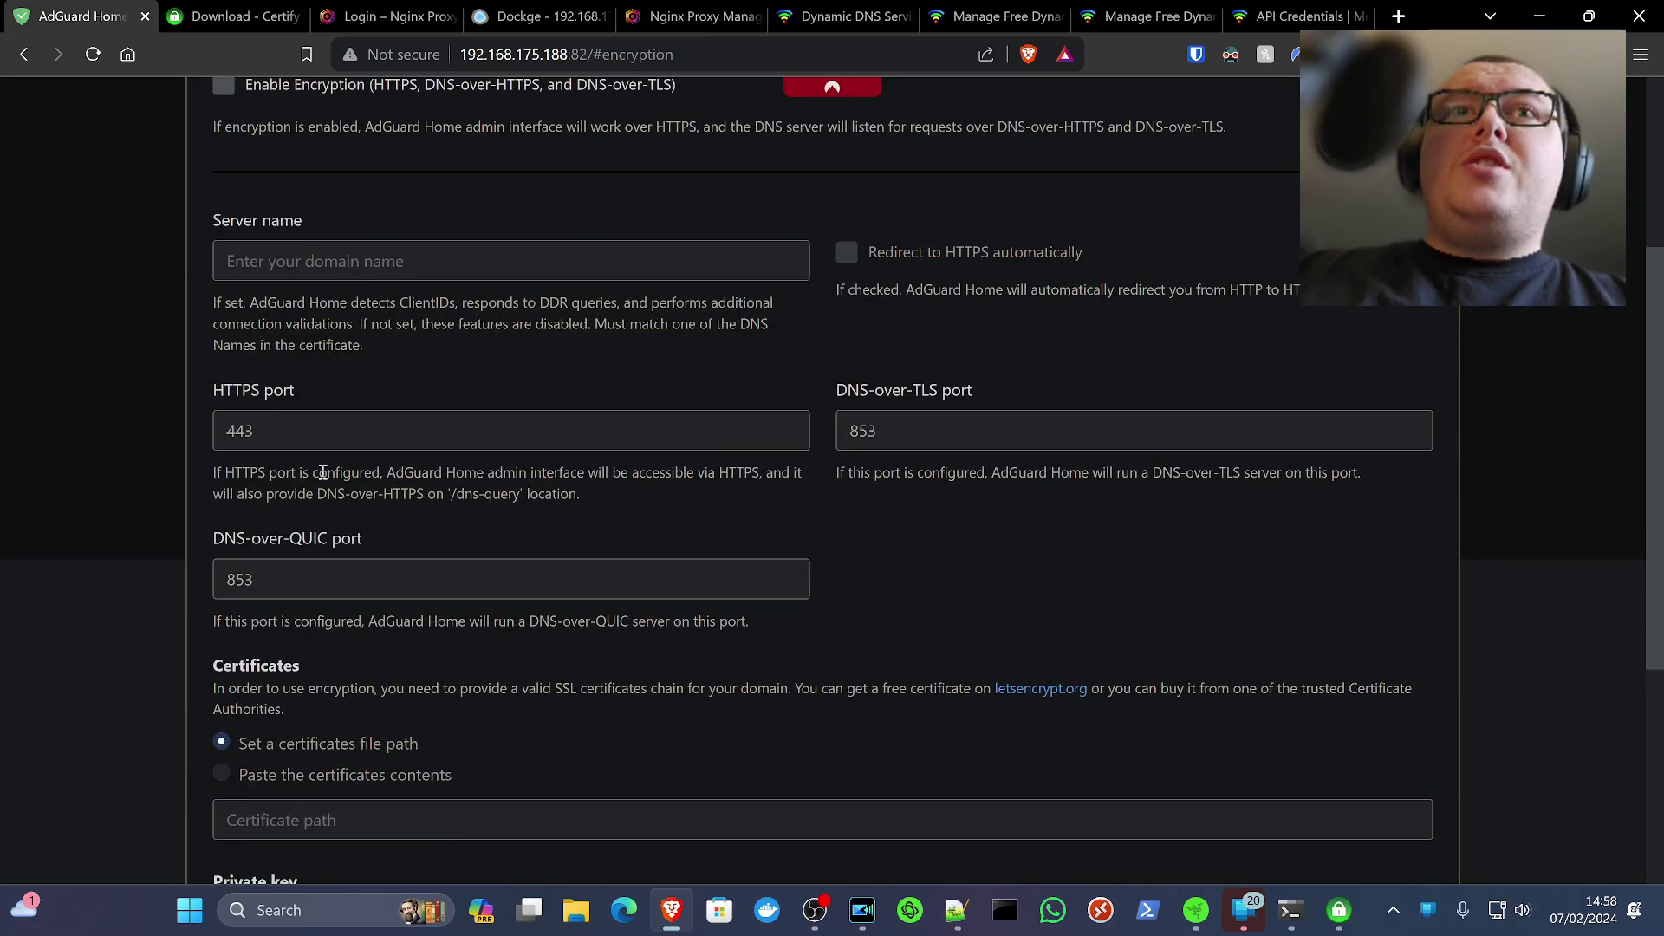
scroll(295, 416, up, 2)
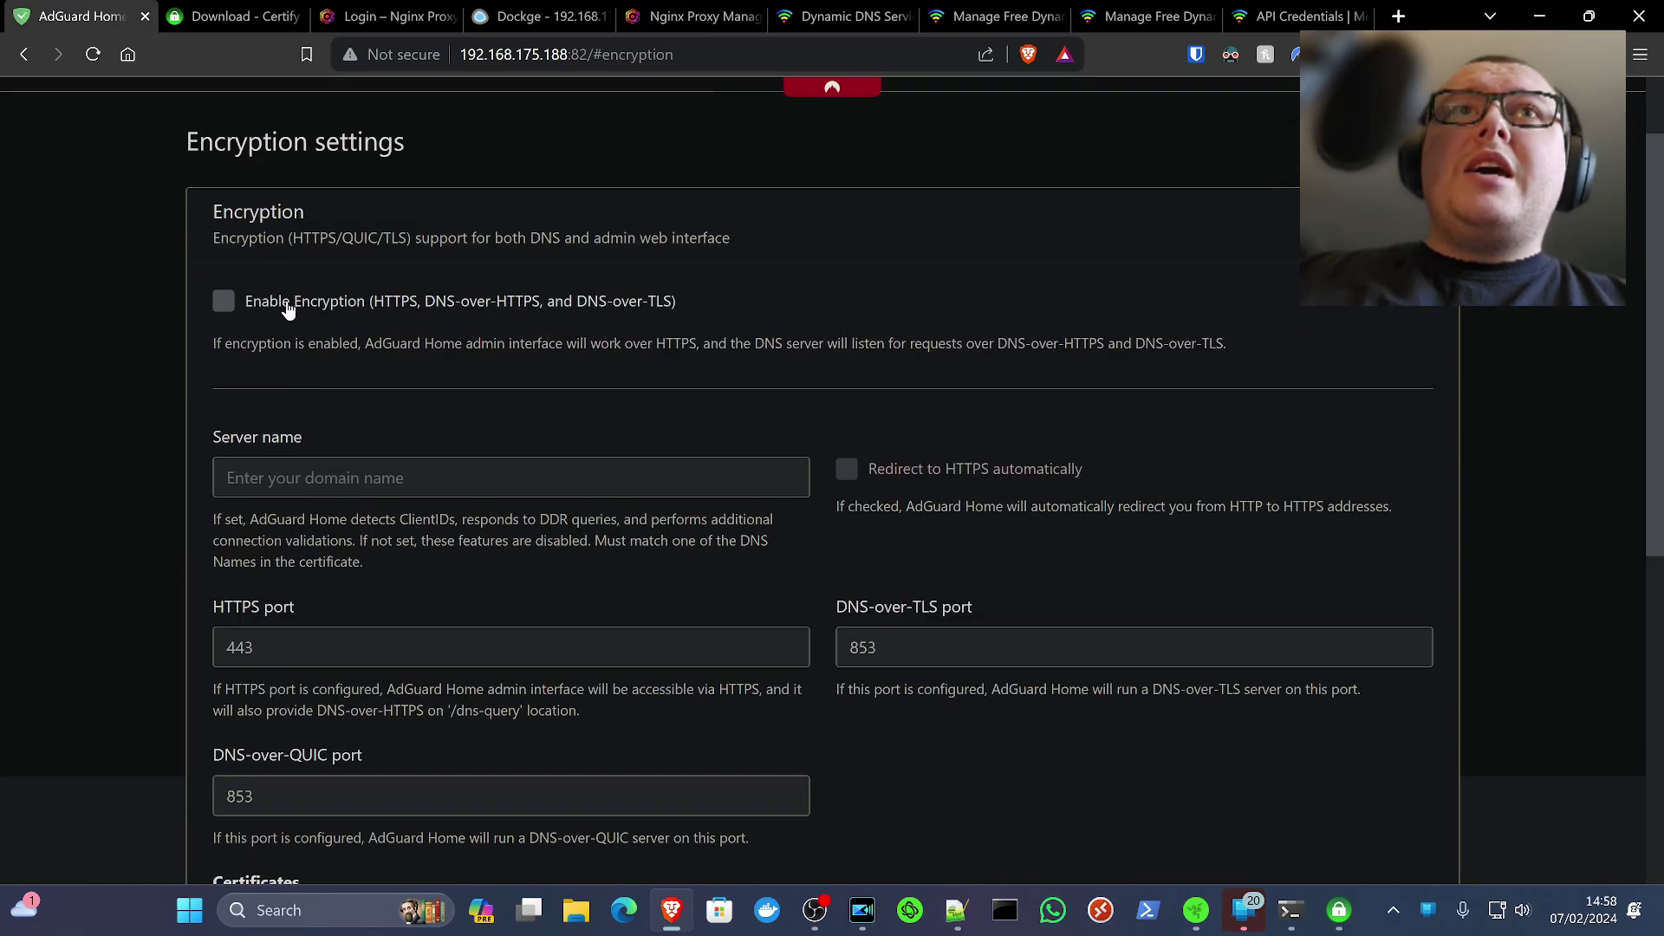
click(289, 311)
scroll(375, 394, down, 1)
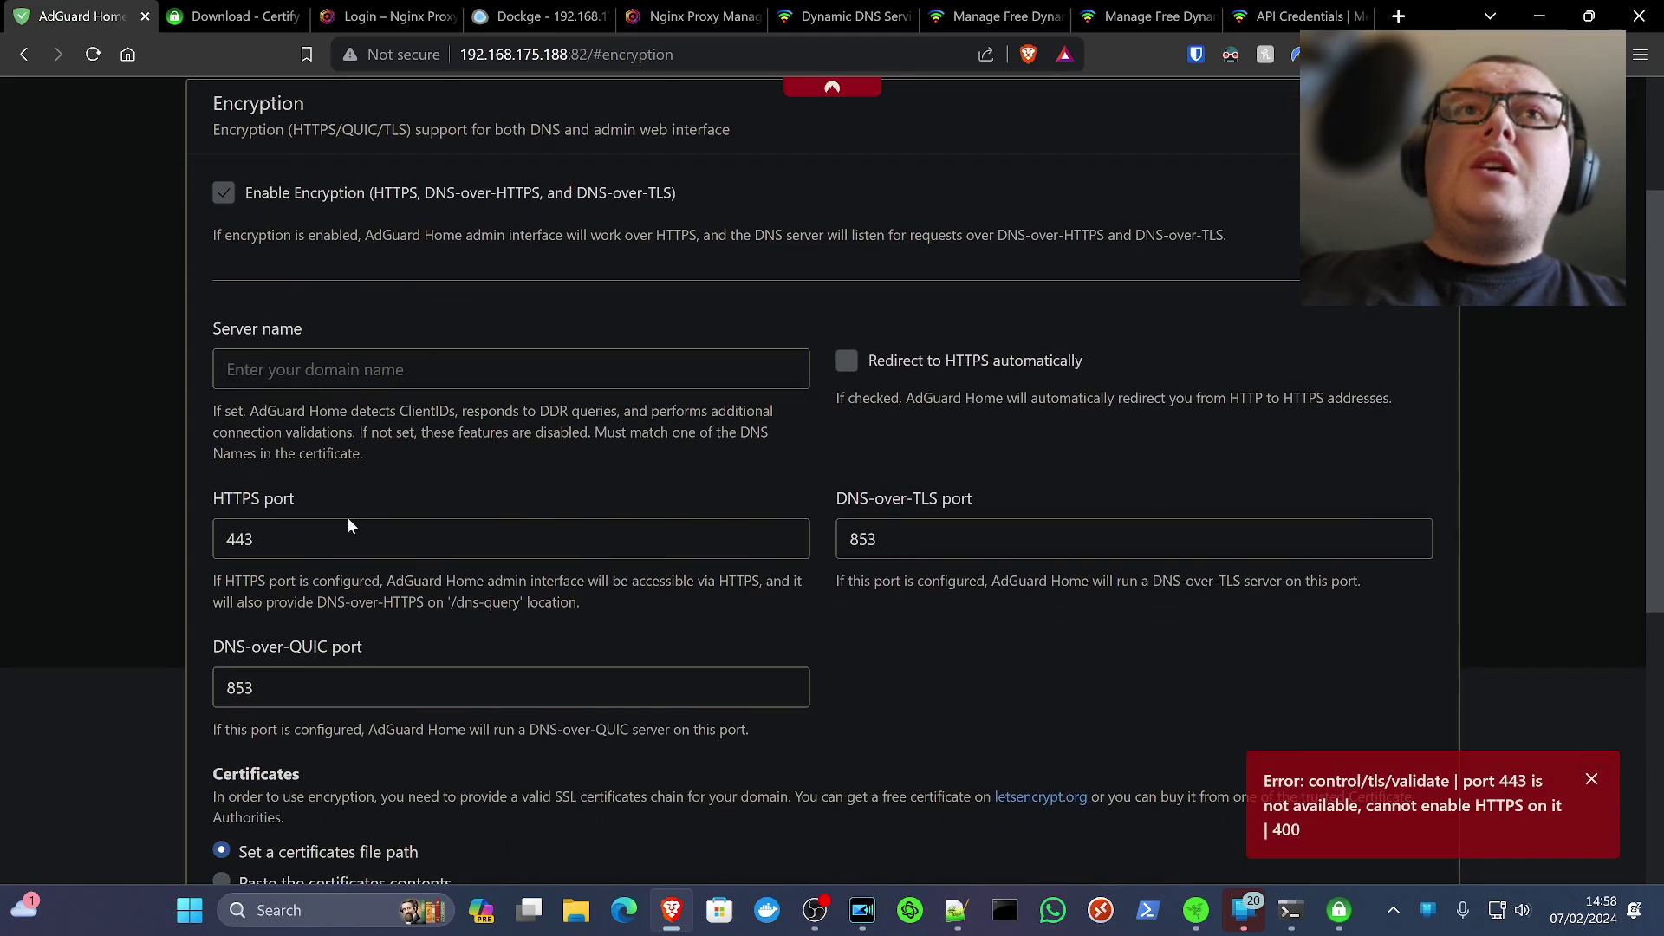
click(283, 537)
double_click(283, 537)
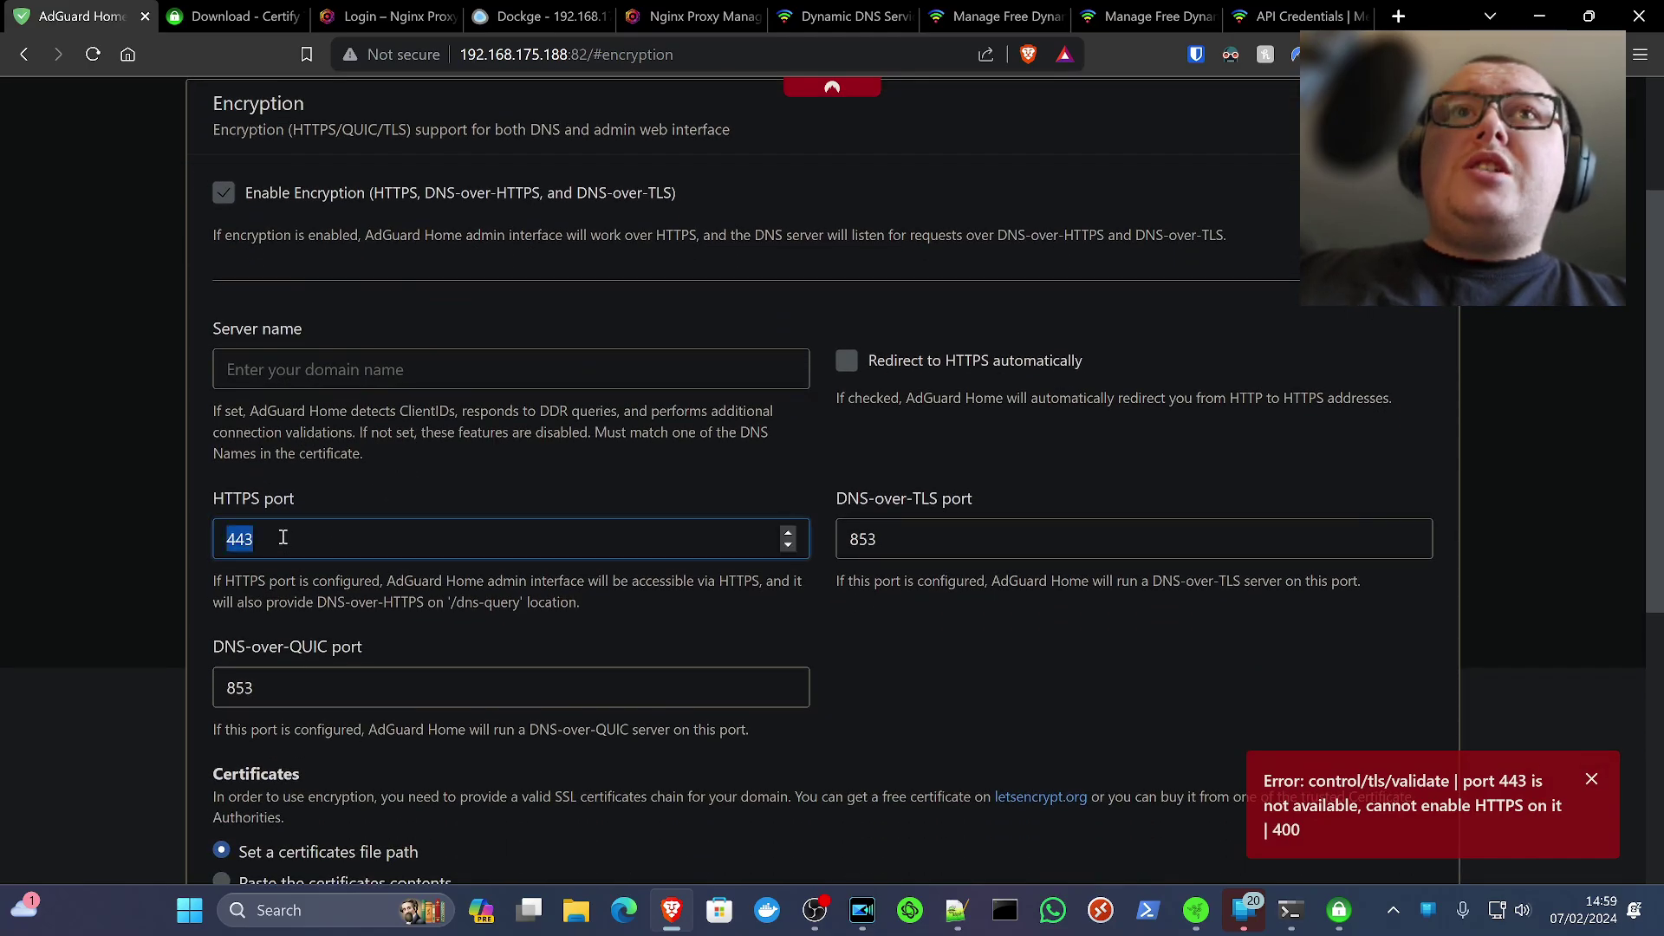
text(444)
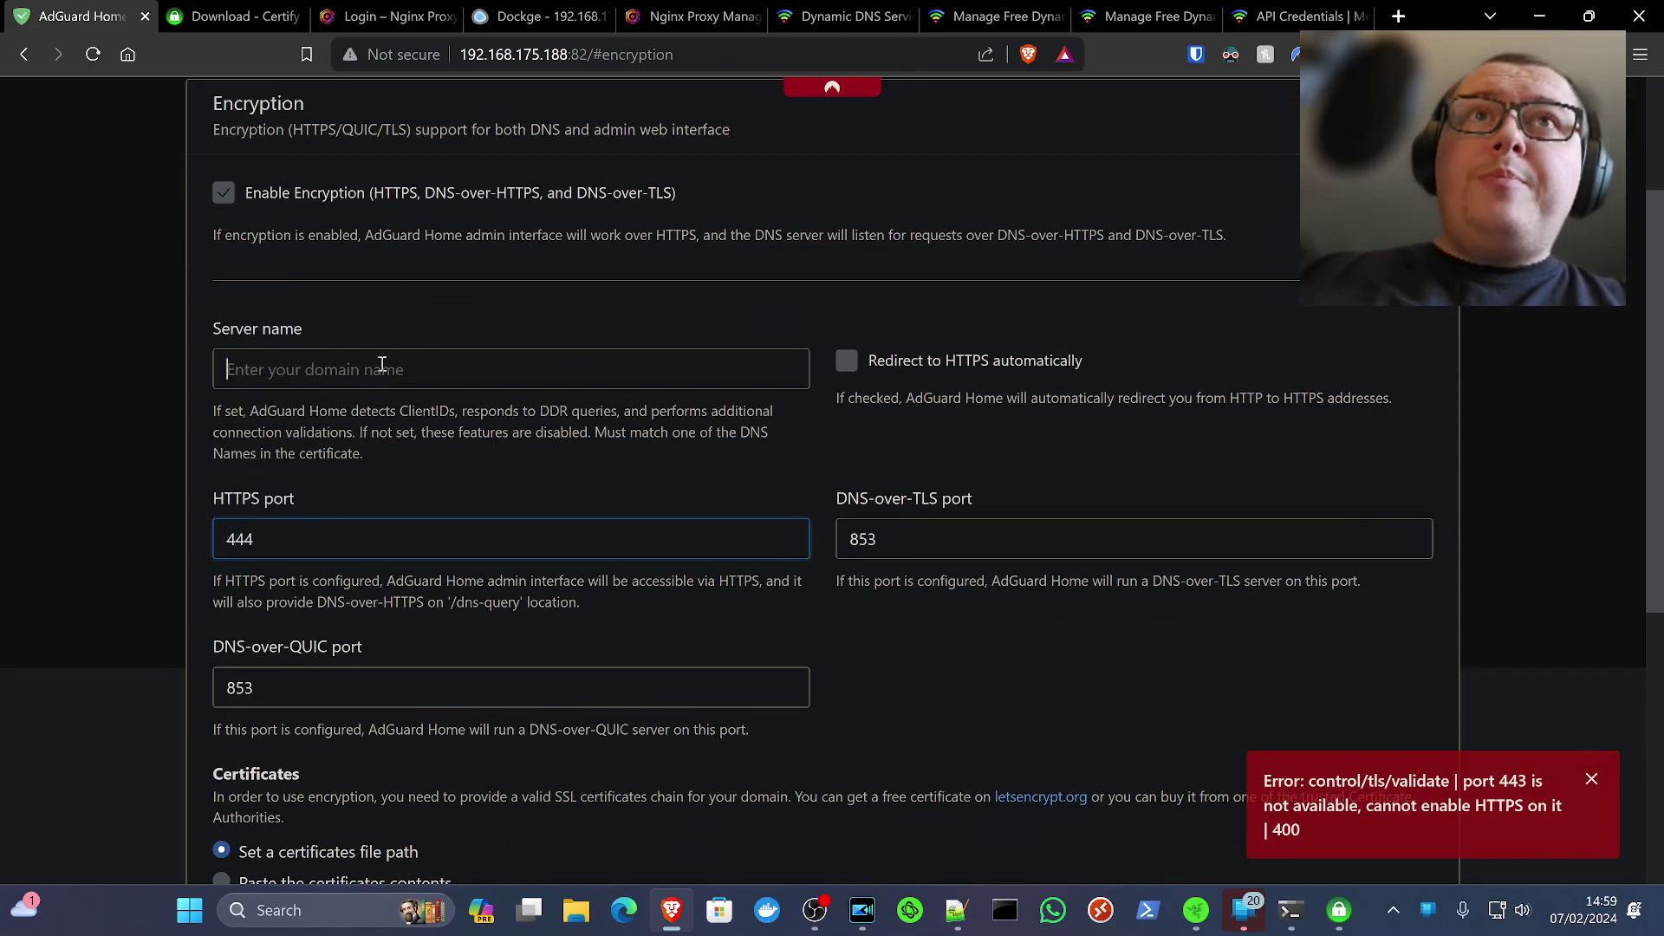
Set the server name to kltechvideosoffline.dynu.net, replacing the filled-in IP address
click(382, 365)
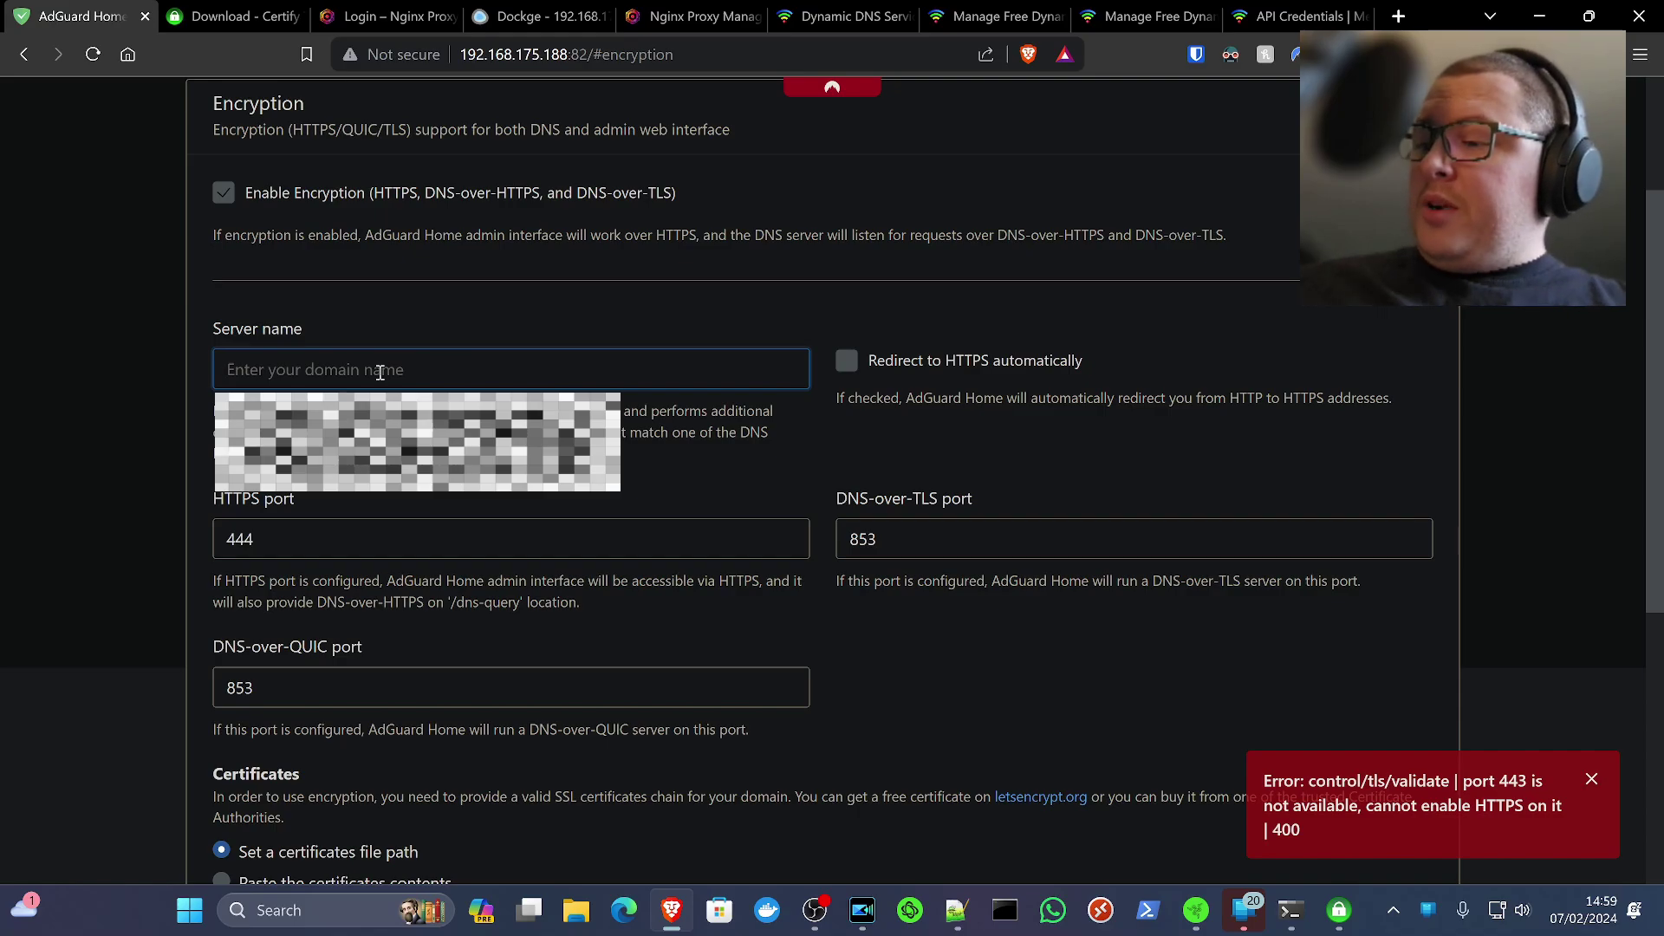
text(192.168.175.188)
drag(380, 372, 172, 408)
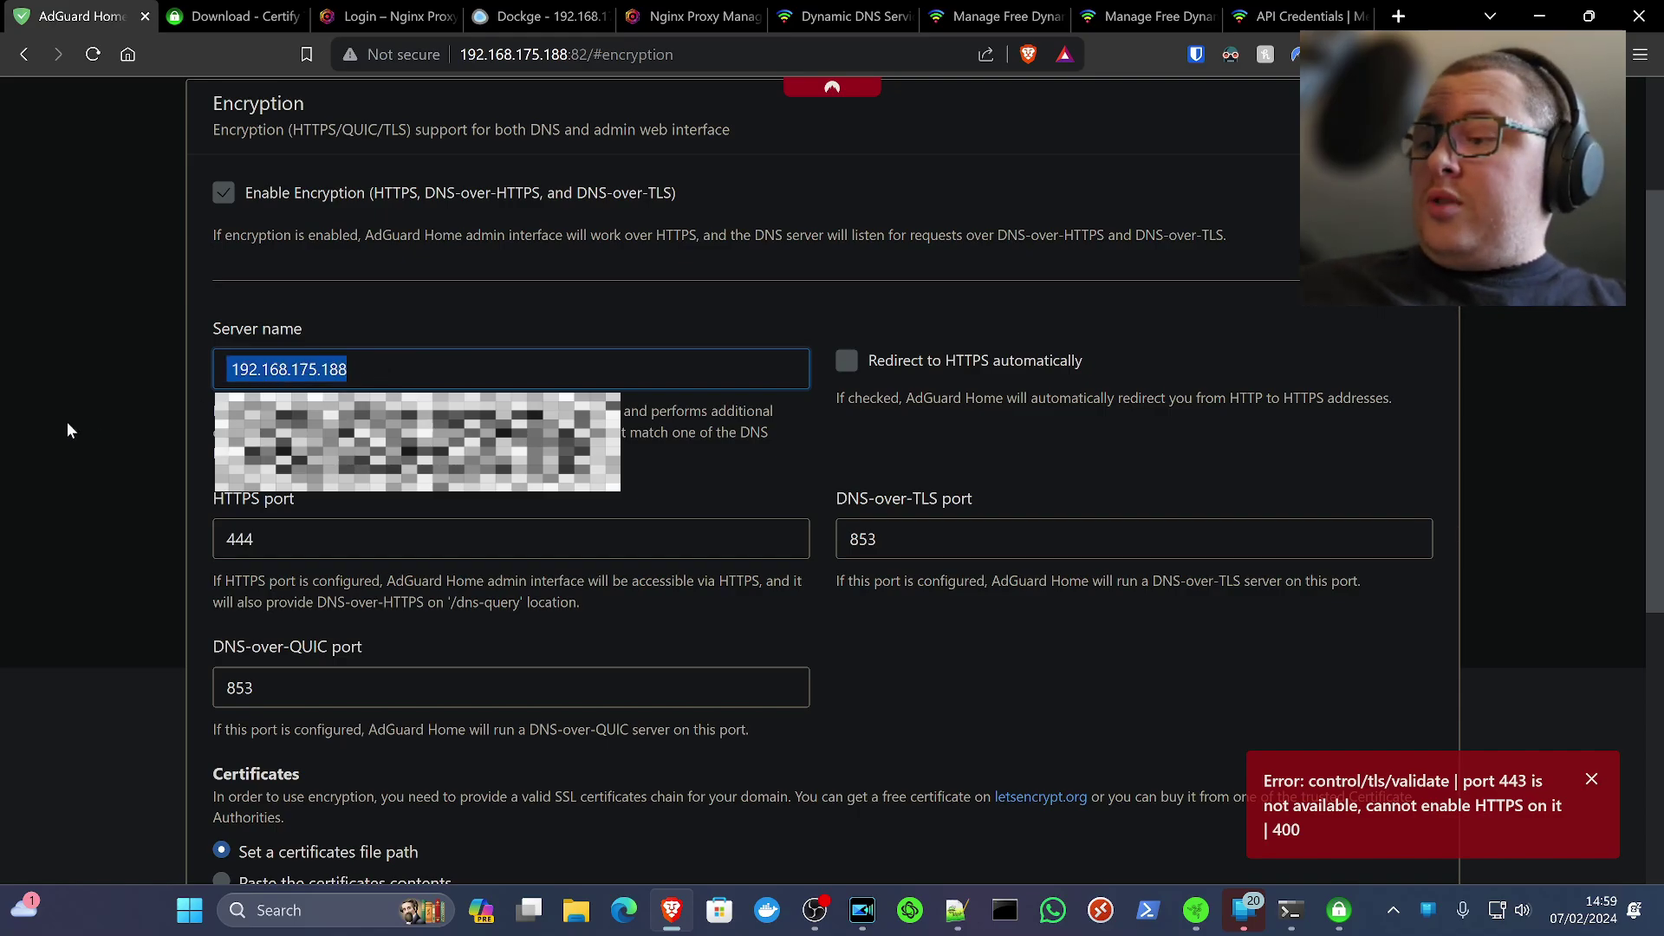
key(Right)
key(ctrl+a)
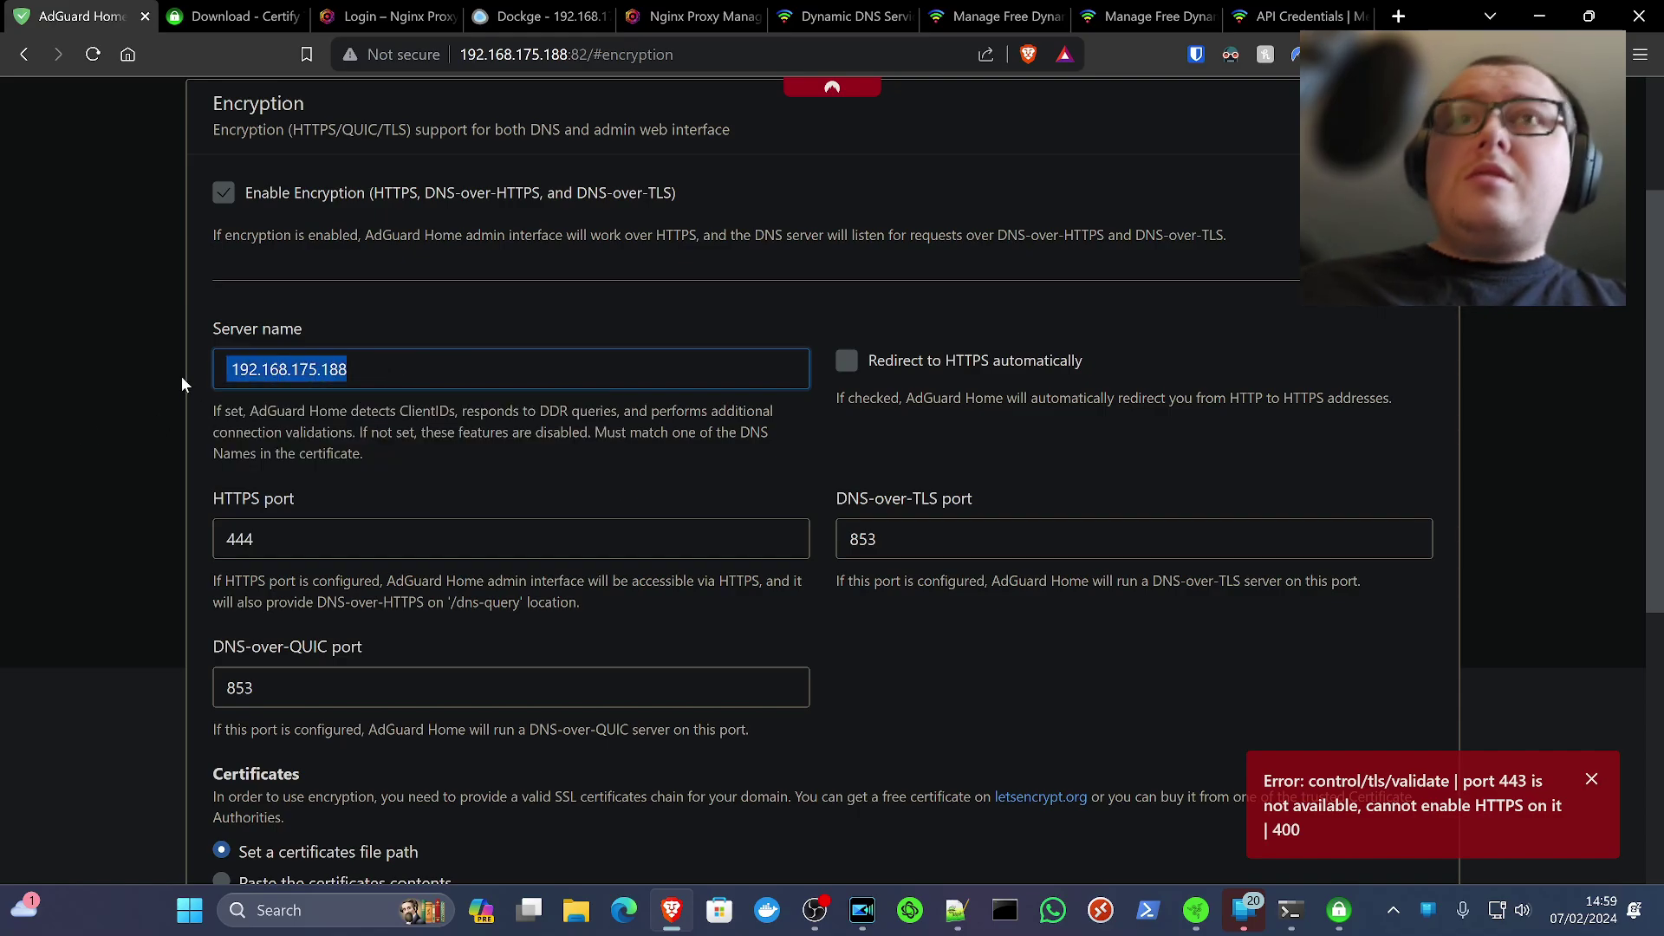
key(BackSpace)
key(super+v)
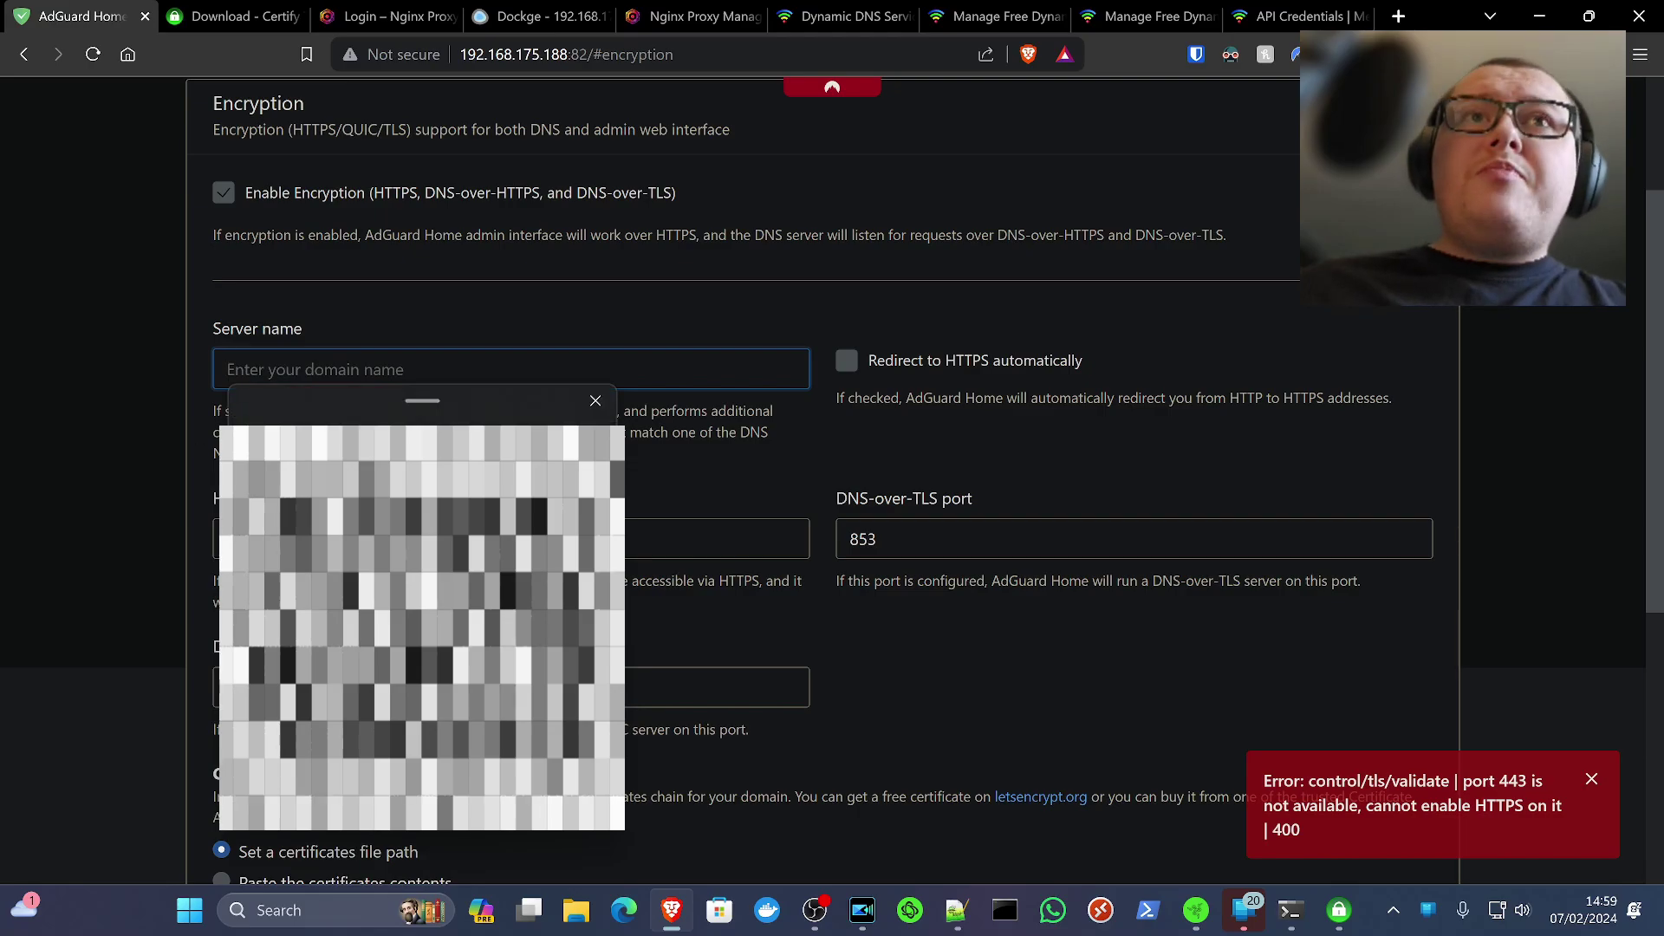
click(450, 424)
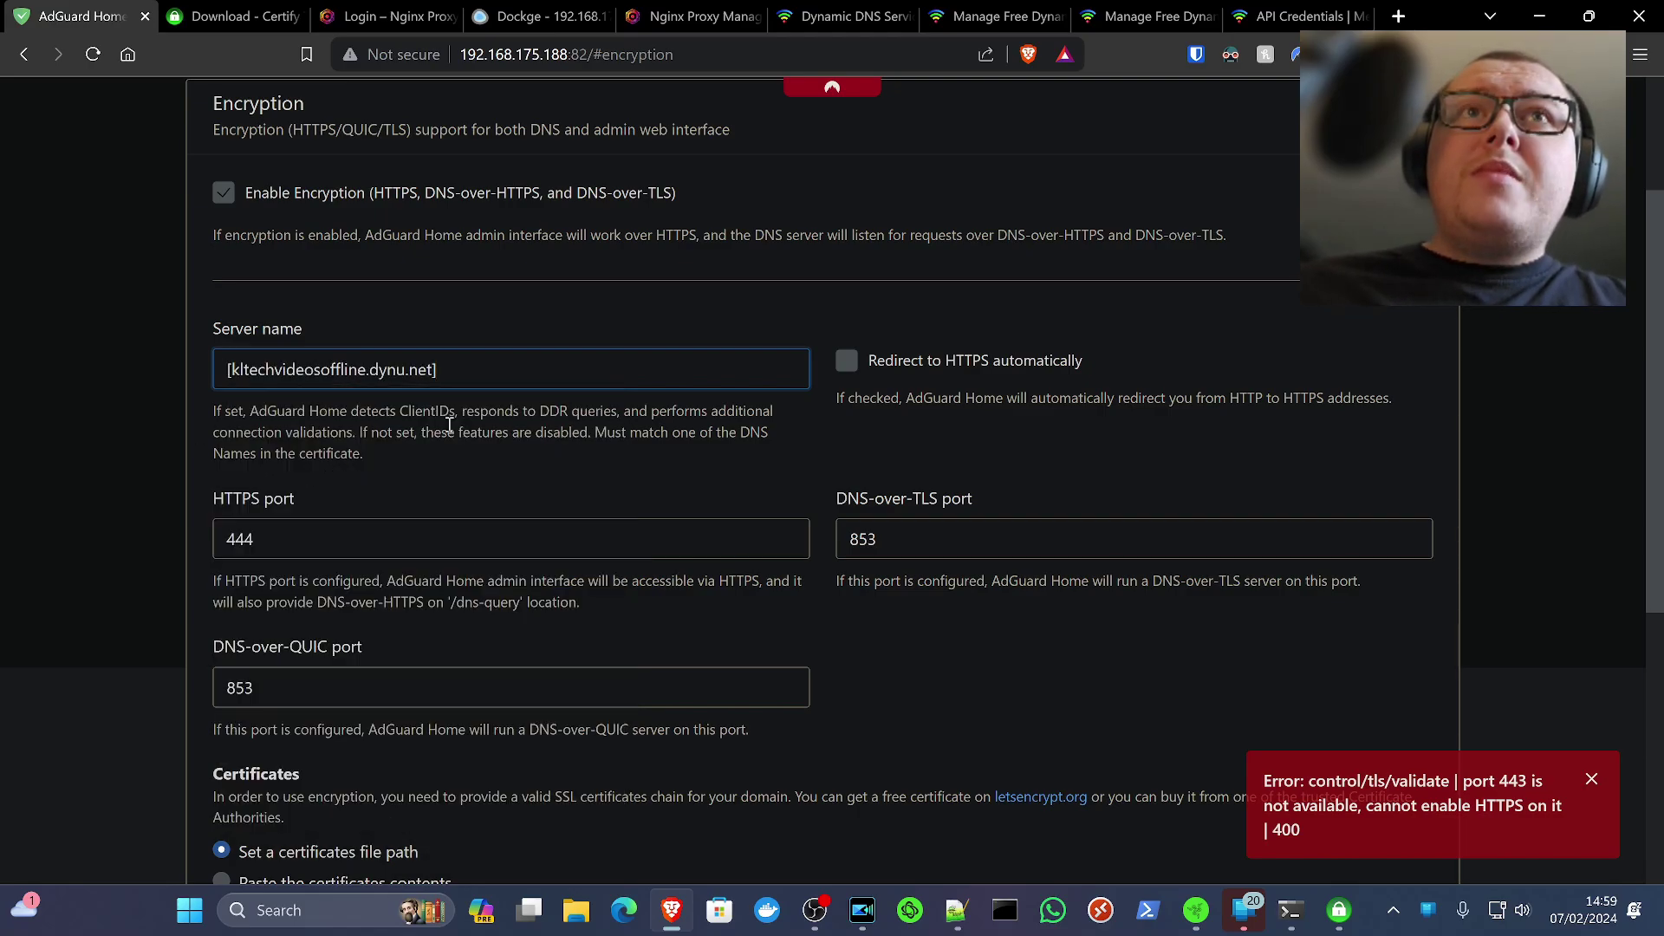
key(BackSpace)
key(Delete)
click(420, 438)
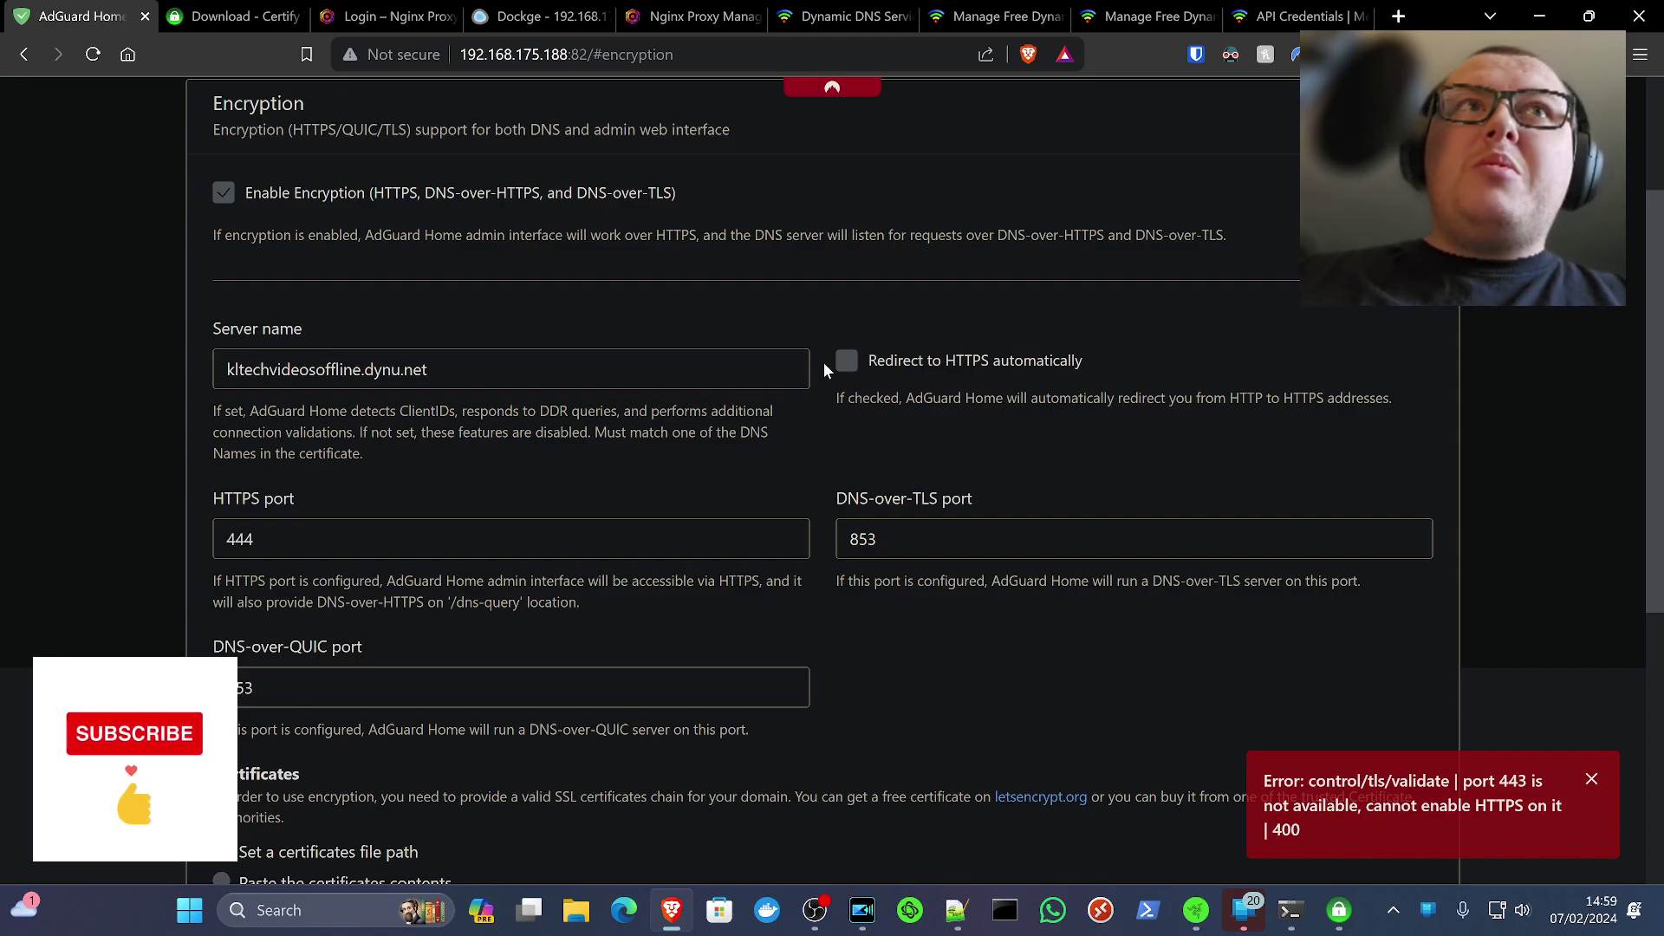
Turn on automatic redirect to HTTPS and bring up File Explorer to find the certificate
click(846, 360)
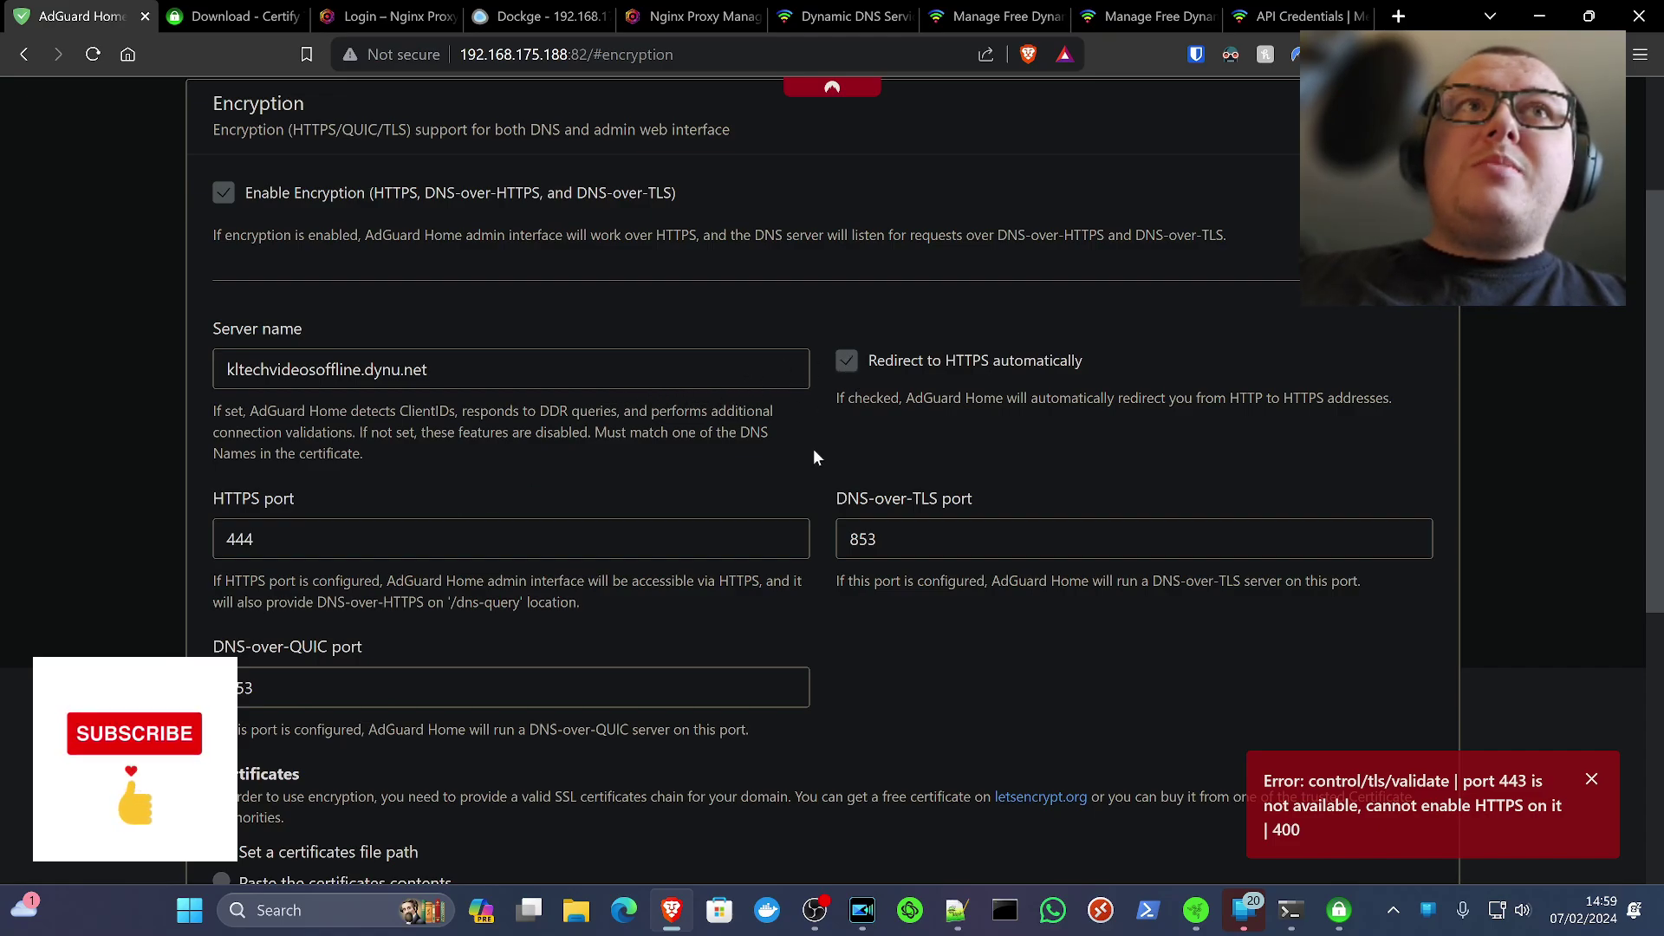
scroll(813, 457, down, 5)
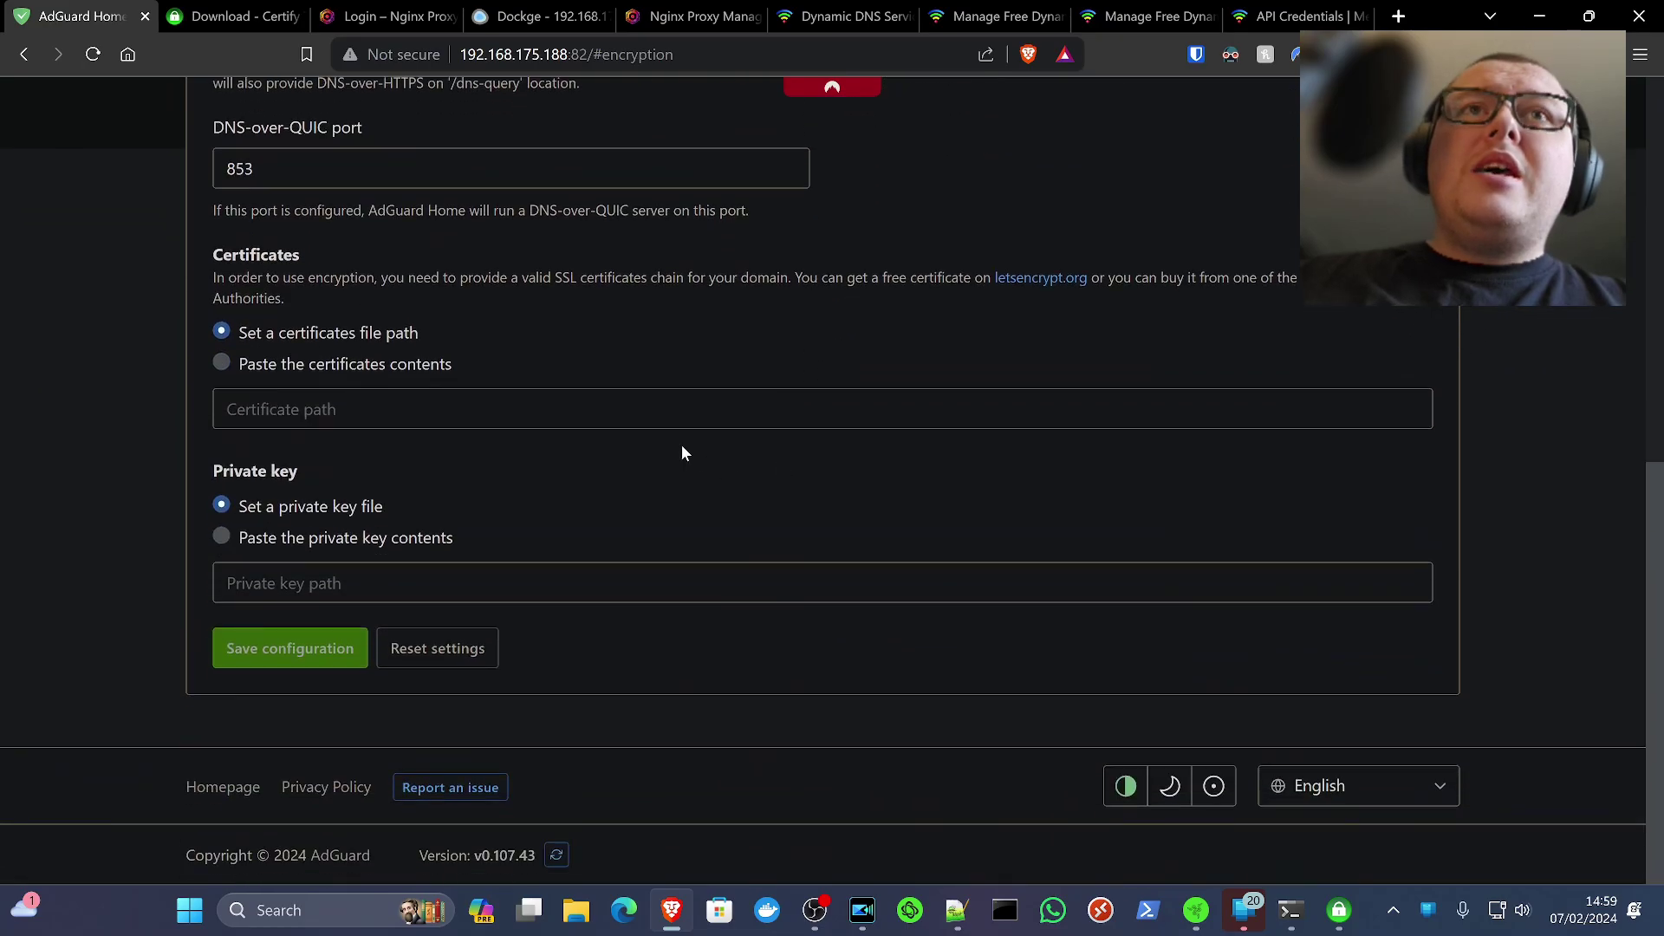
click(506, 420)
click(579, 391)
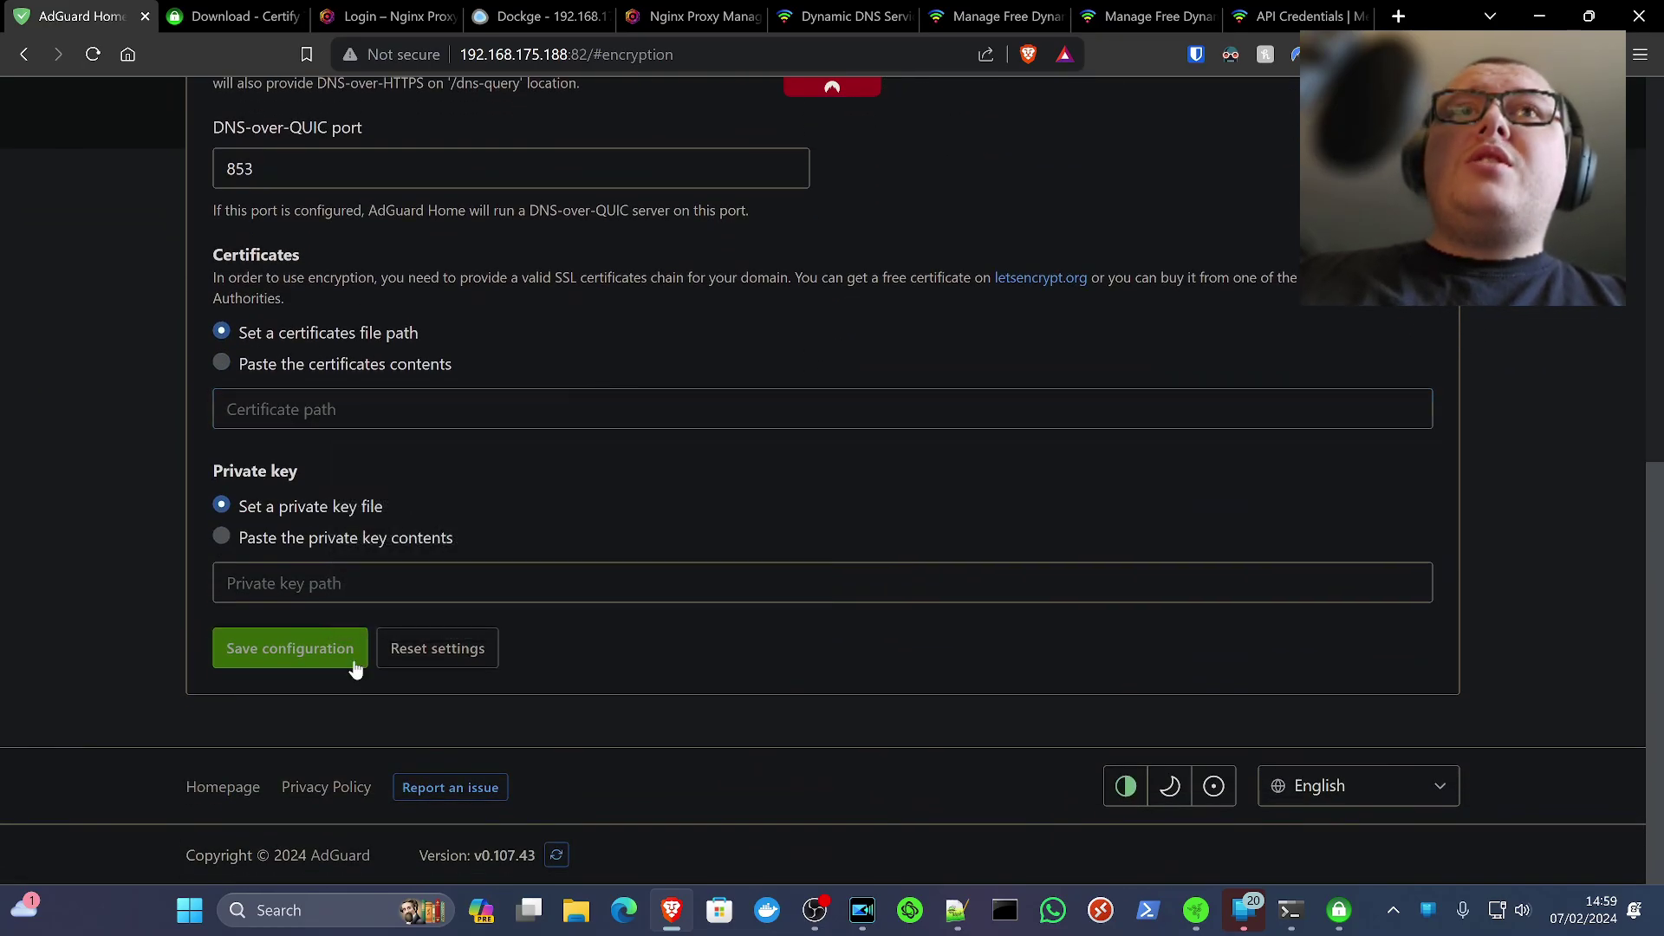
click(576, 909)
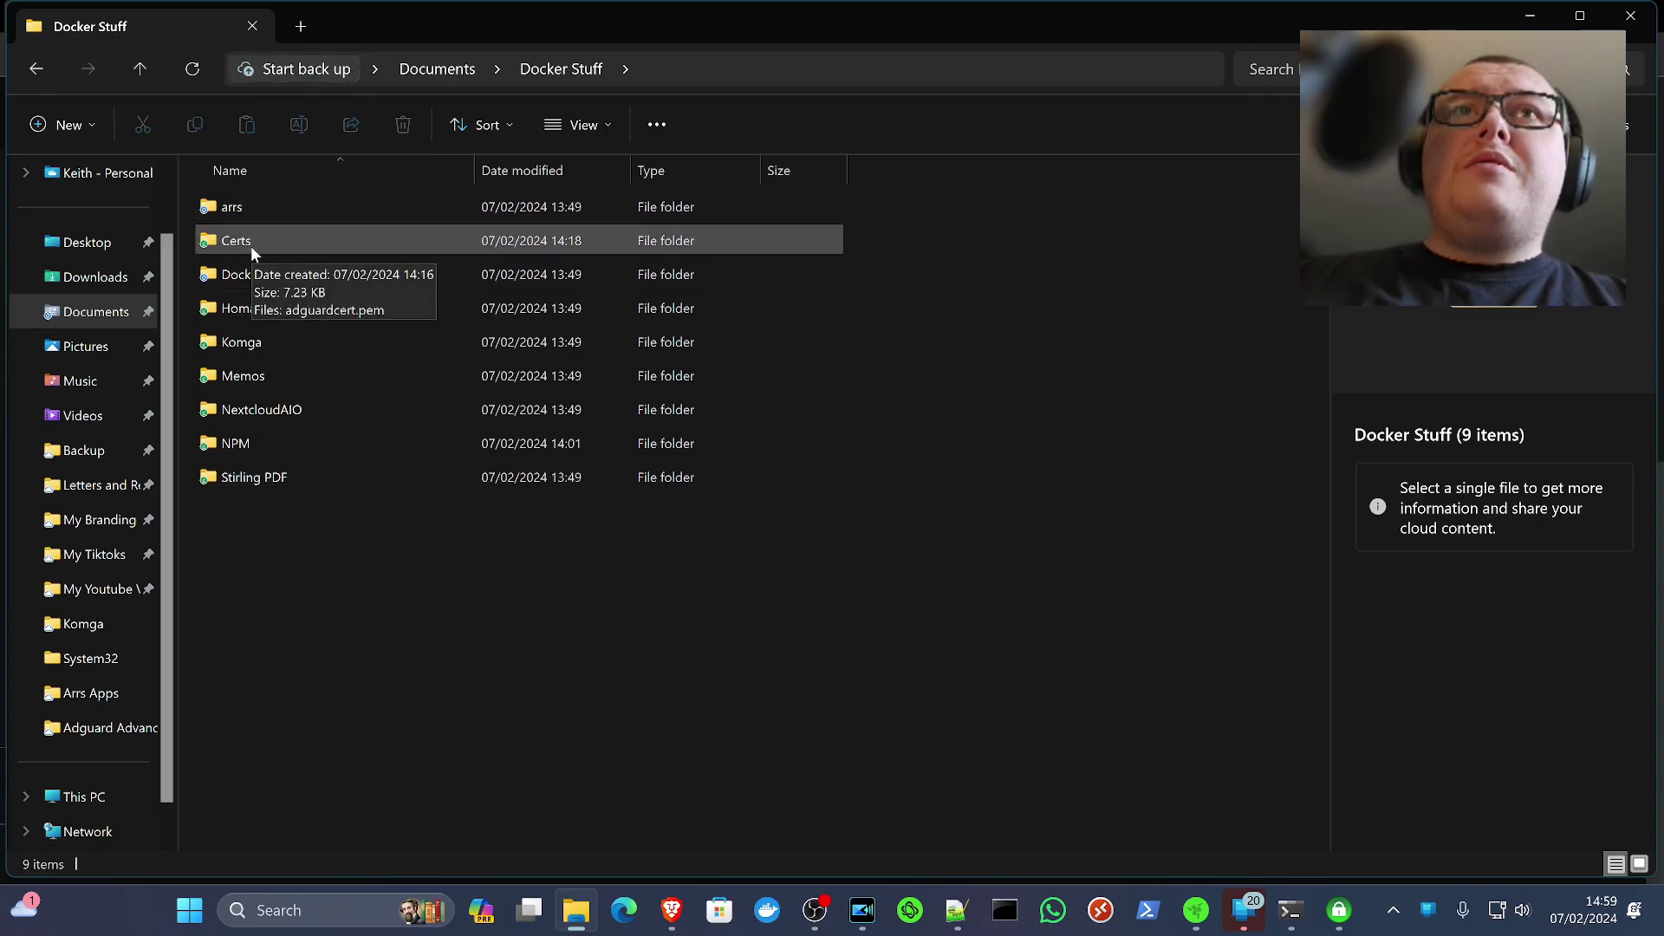
Open the Certs folder holding adguardcert.pem and copy its folder path
double_click(252, 246)
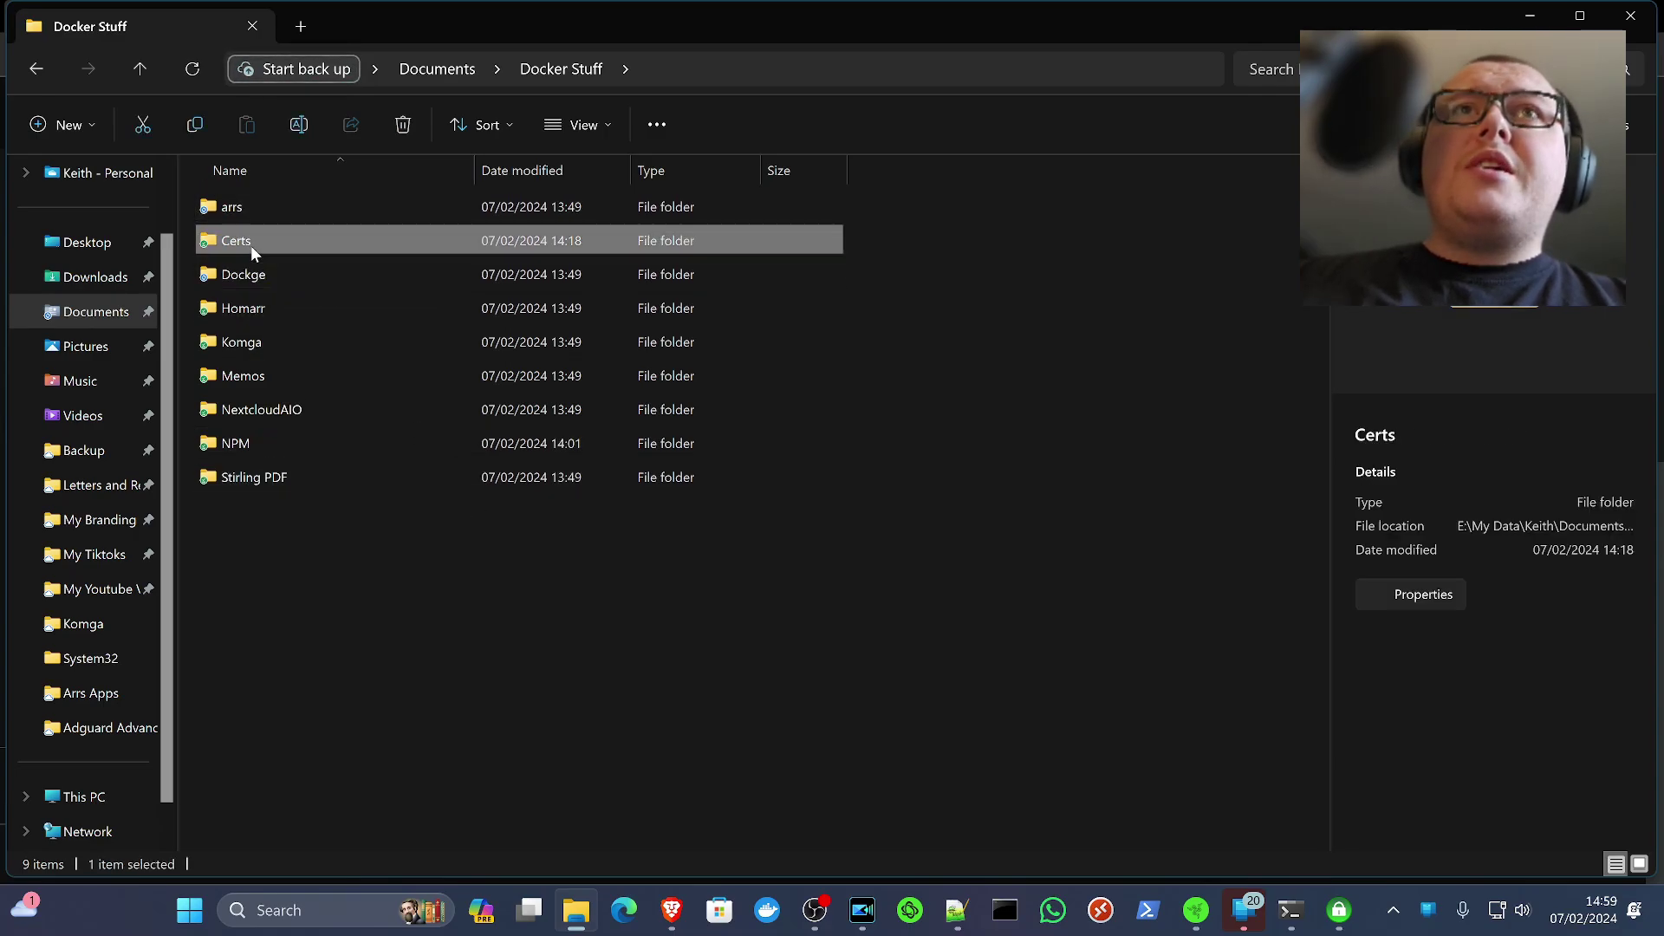
click(787, 68)
key(ctrl+c)
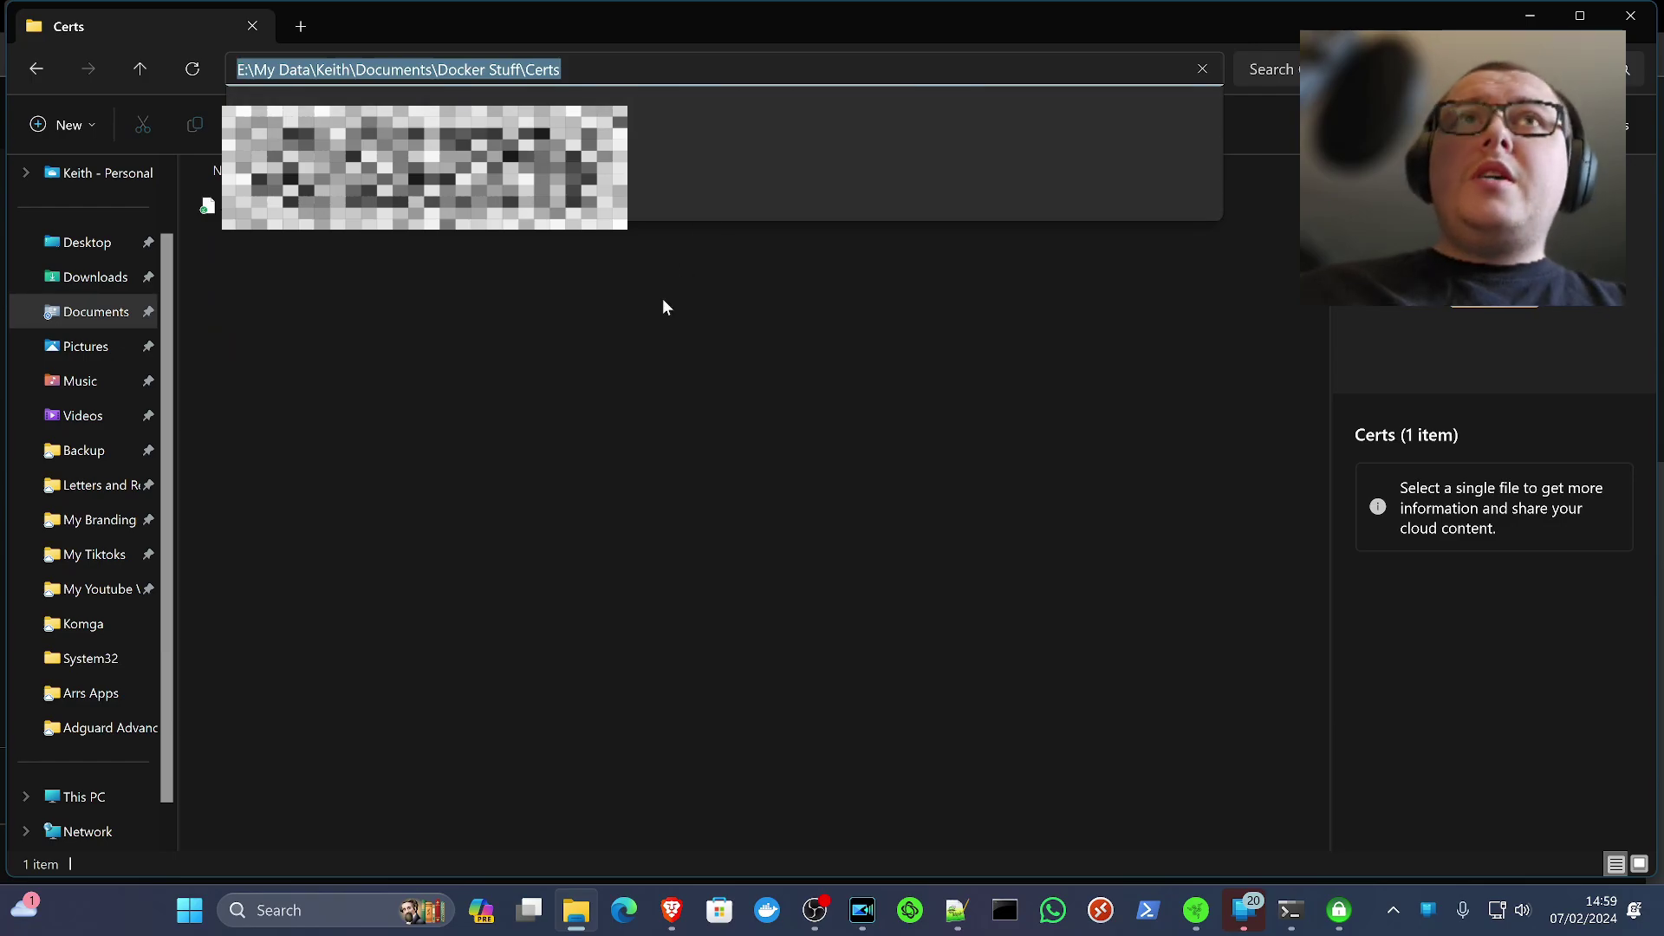
click(640, 370)
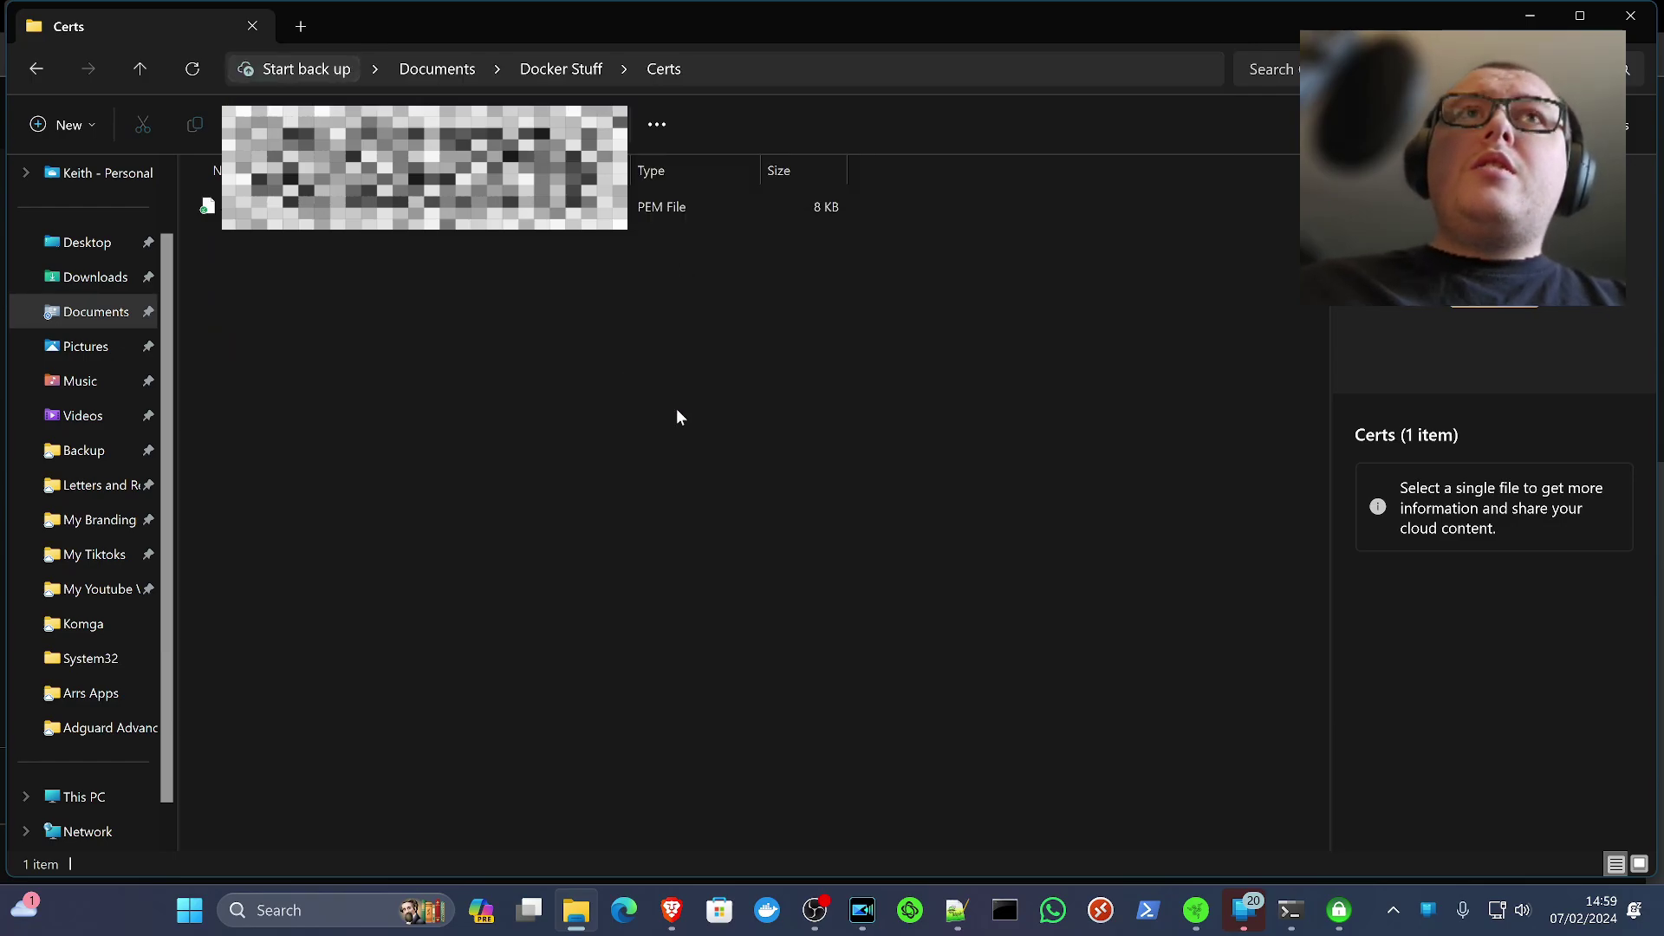
key(alt+Tab)
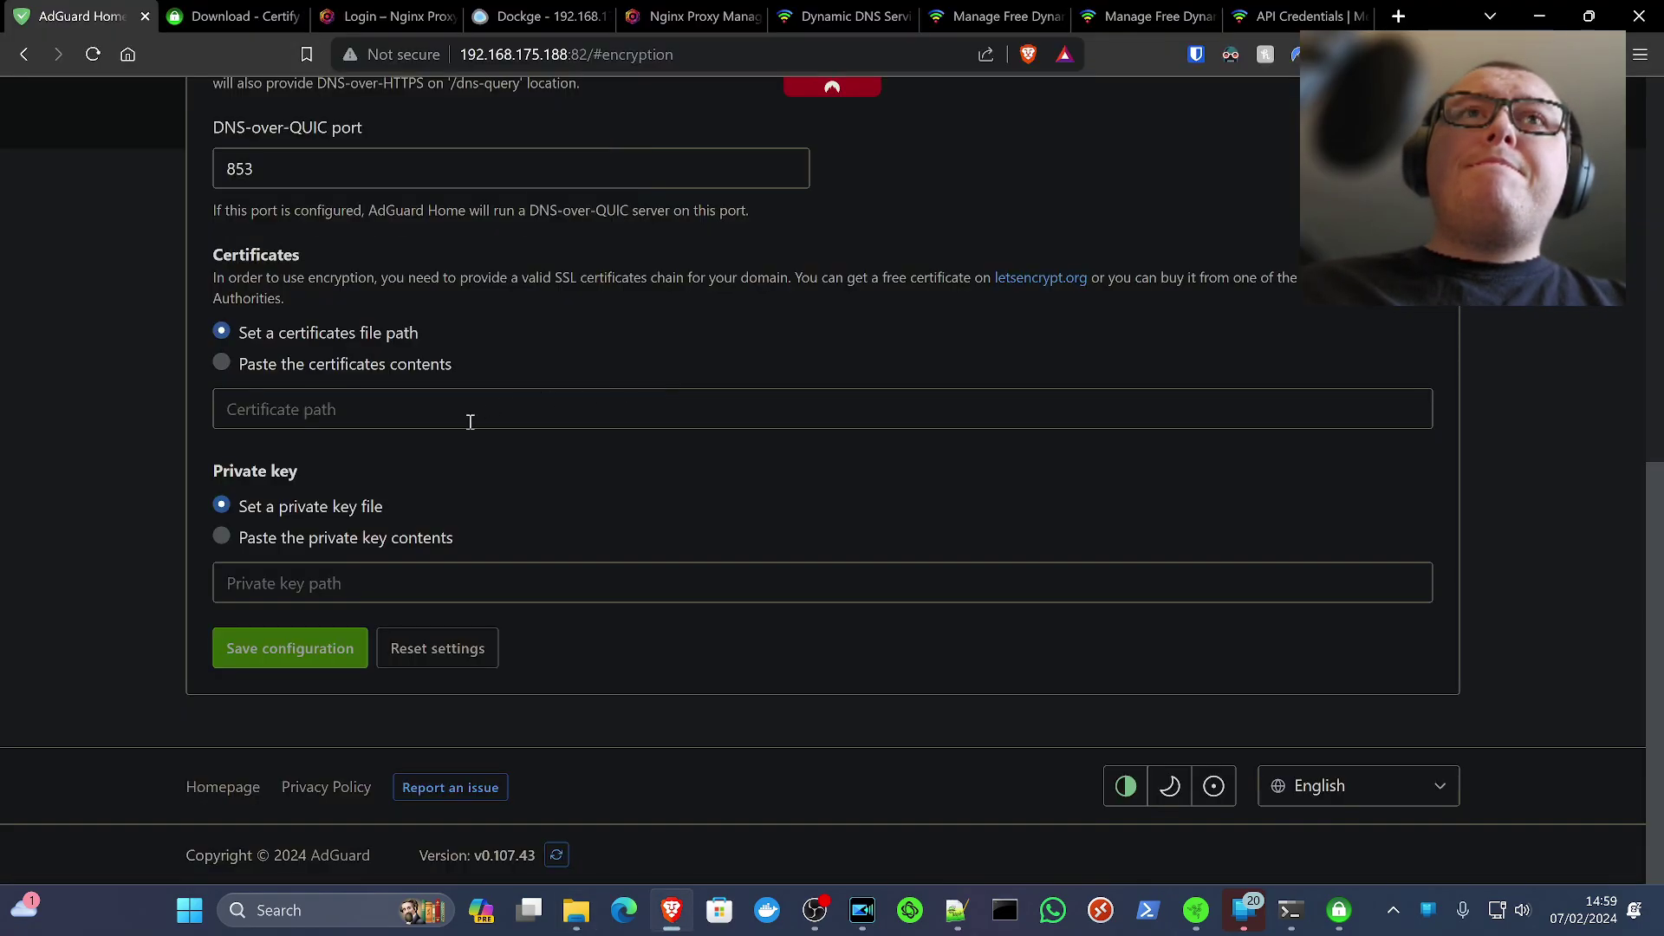
Set the certificate path to adguardcert.pem inside the Certs folder
click(467, 423)
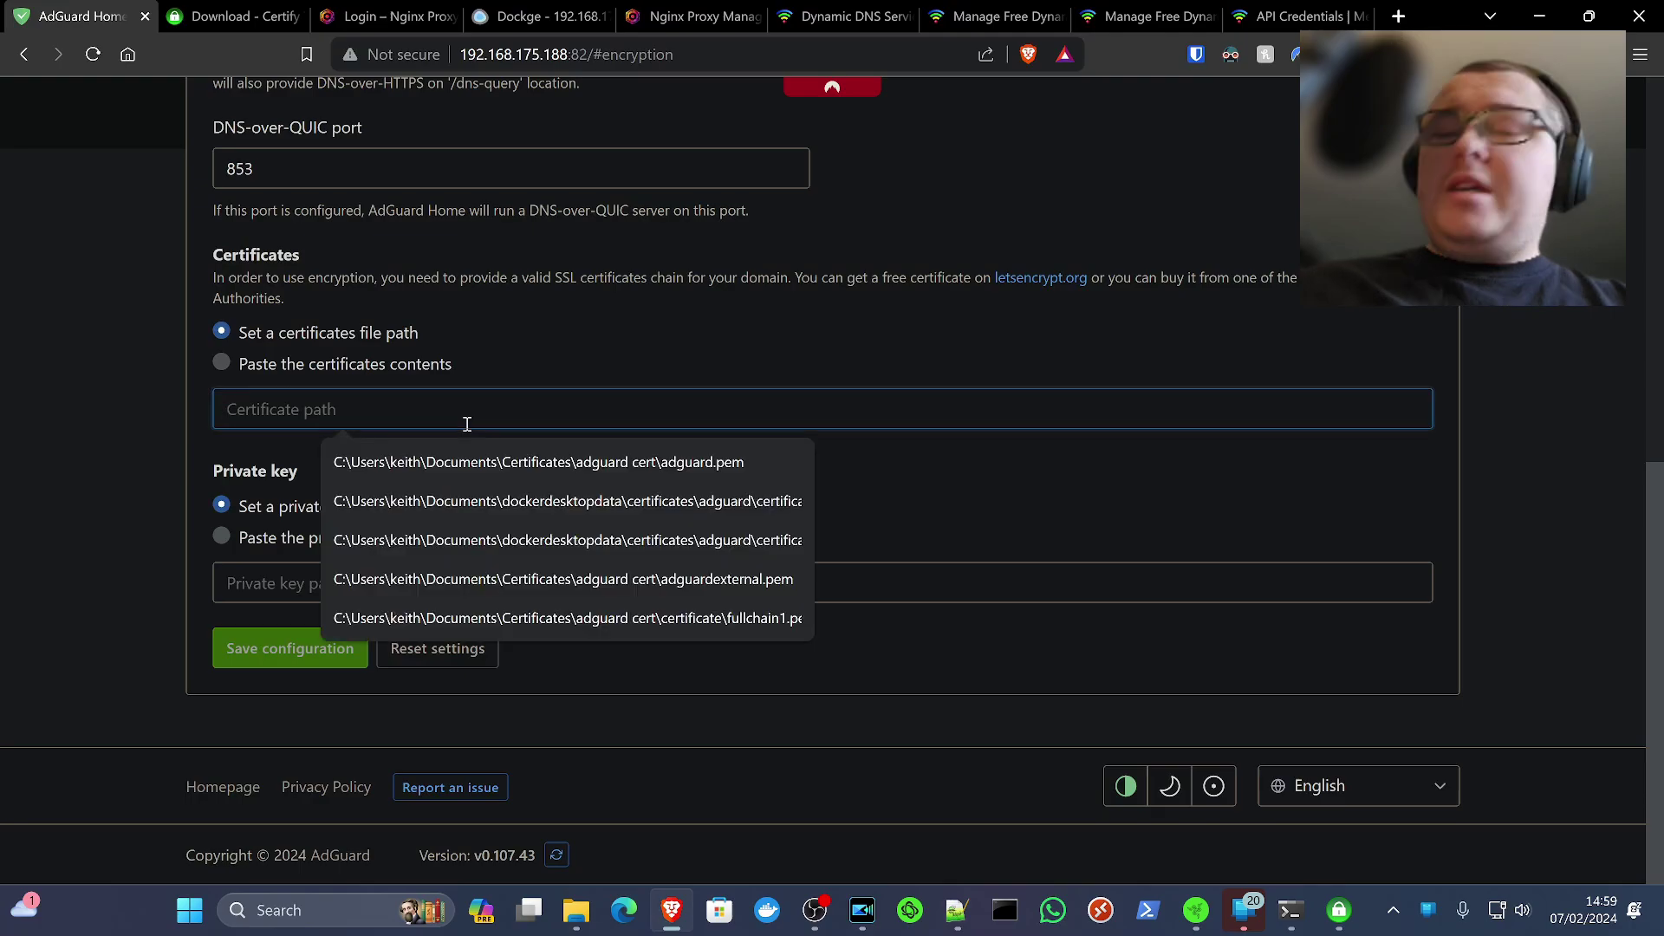
key(ctrl+v)
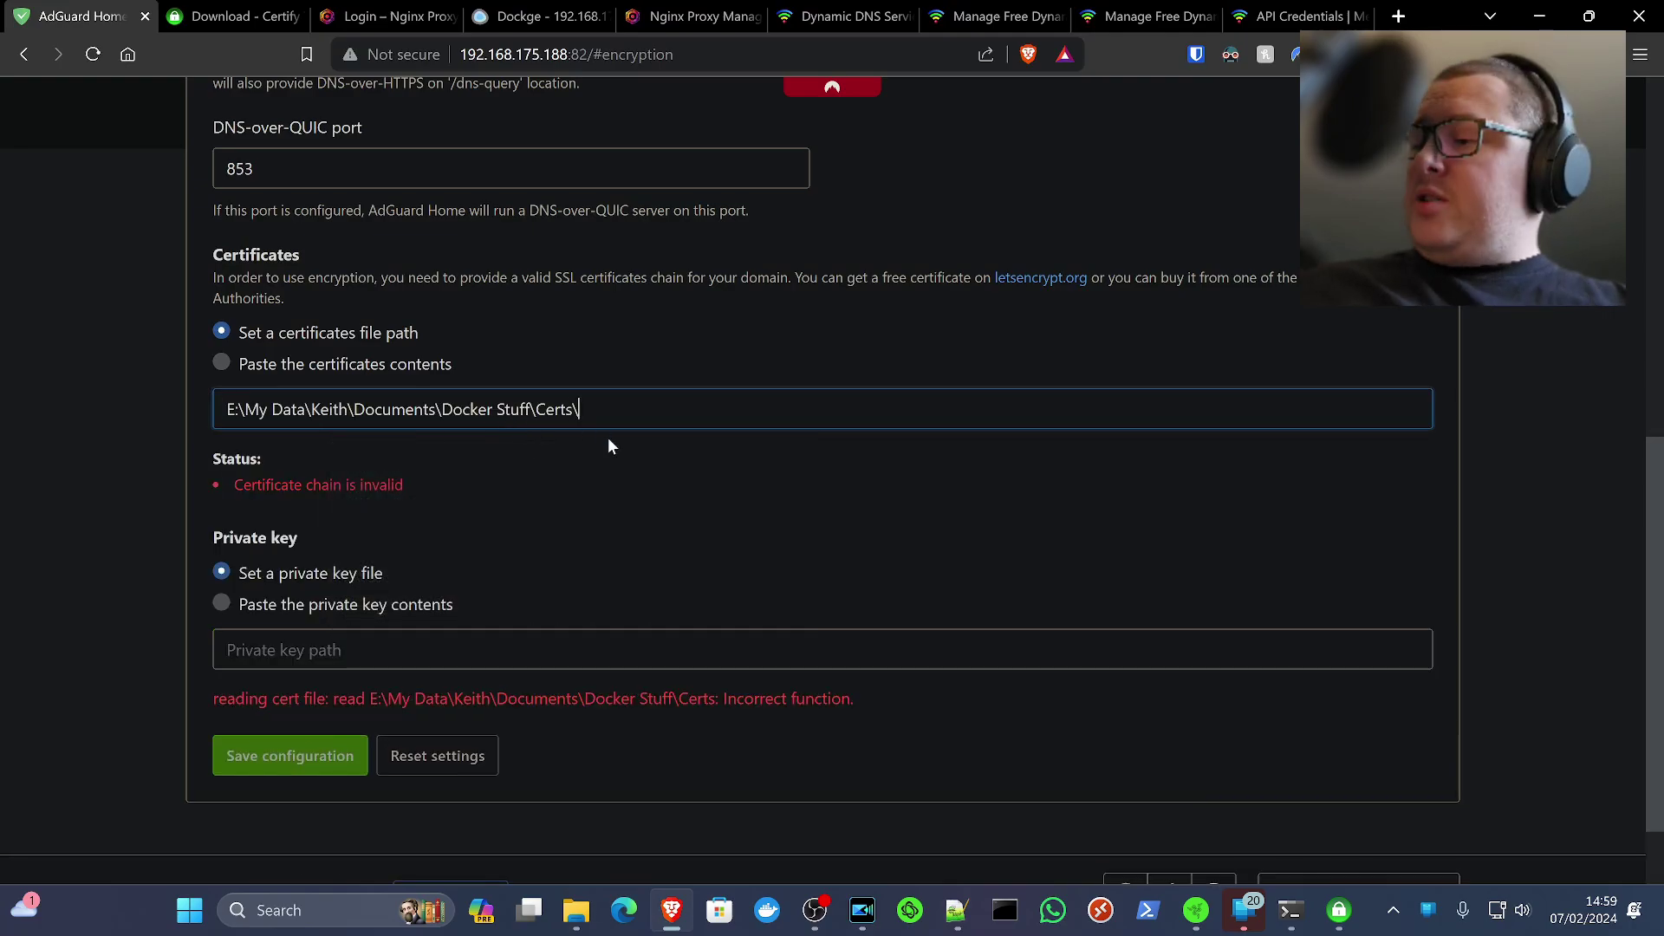
key(alt+Tab)
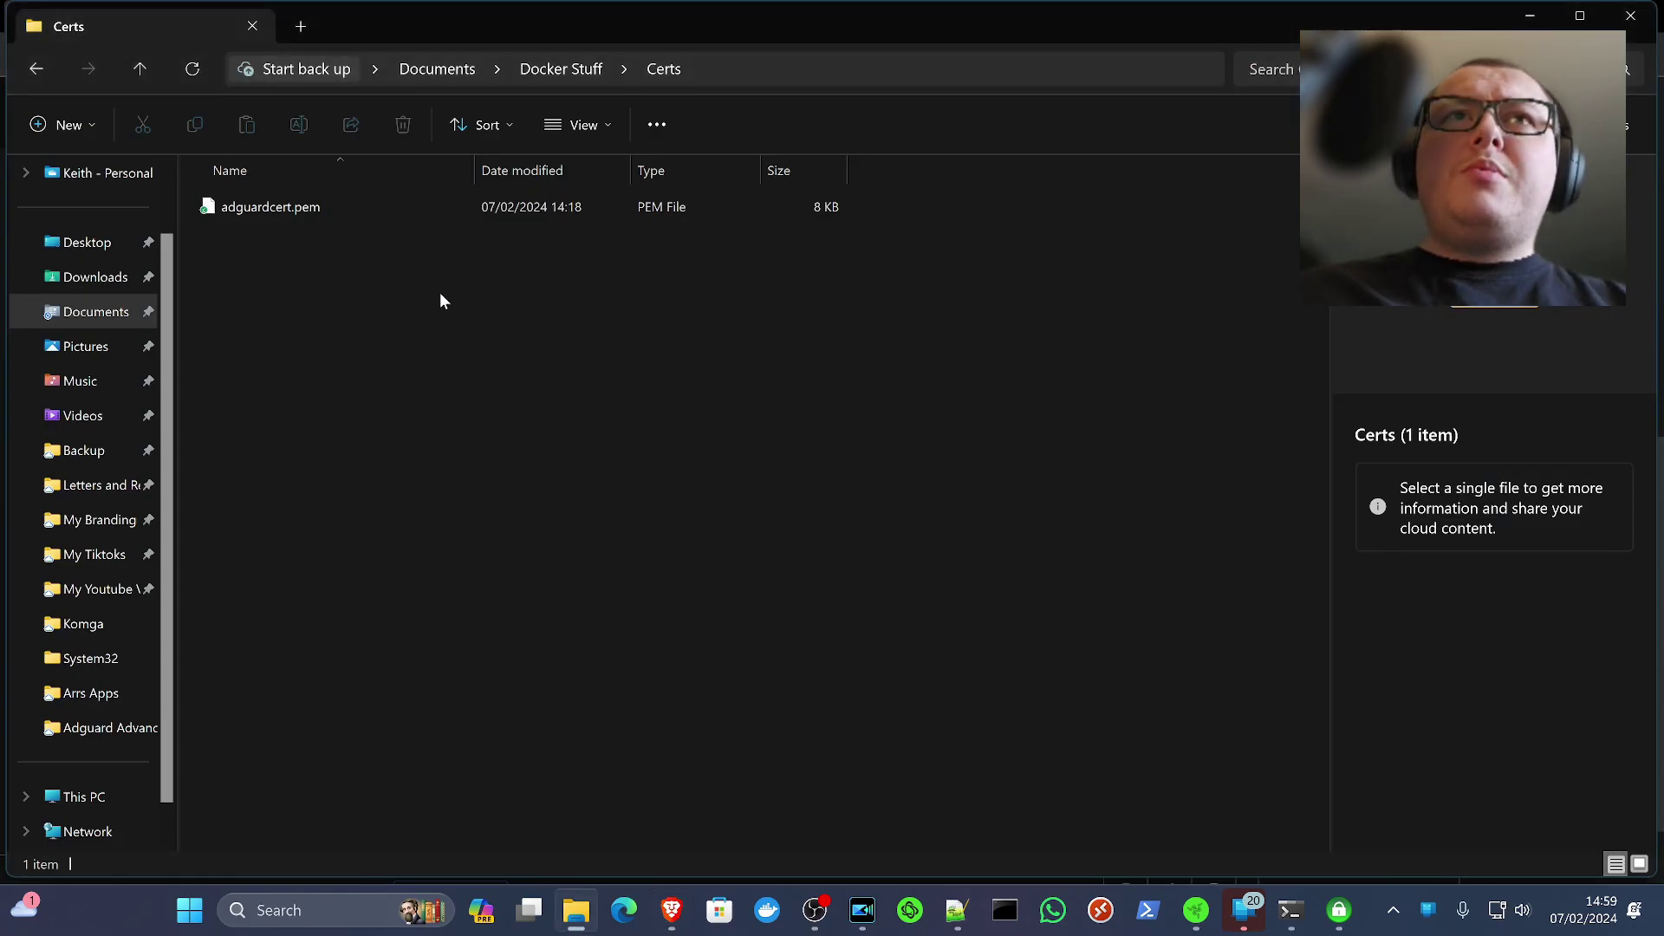
key(alt+Tab)
text(ad)
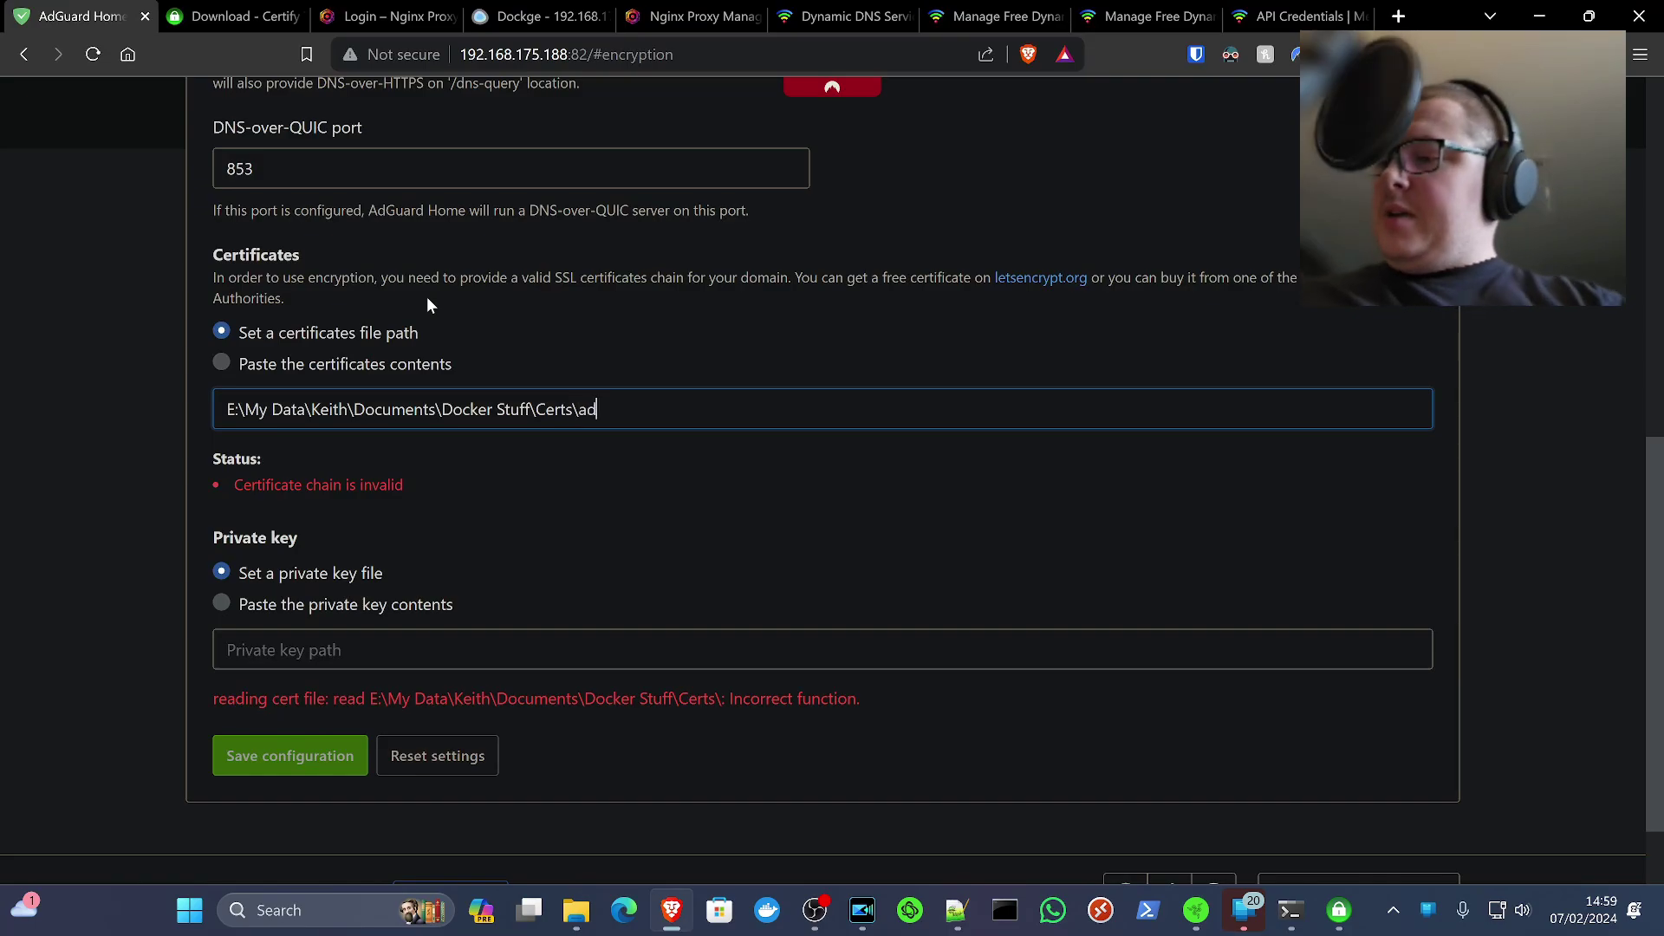
text(gua)
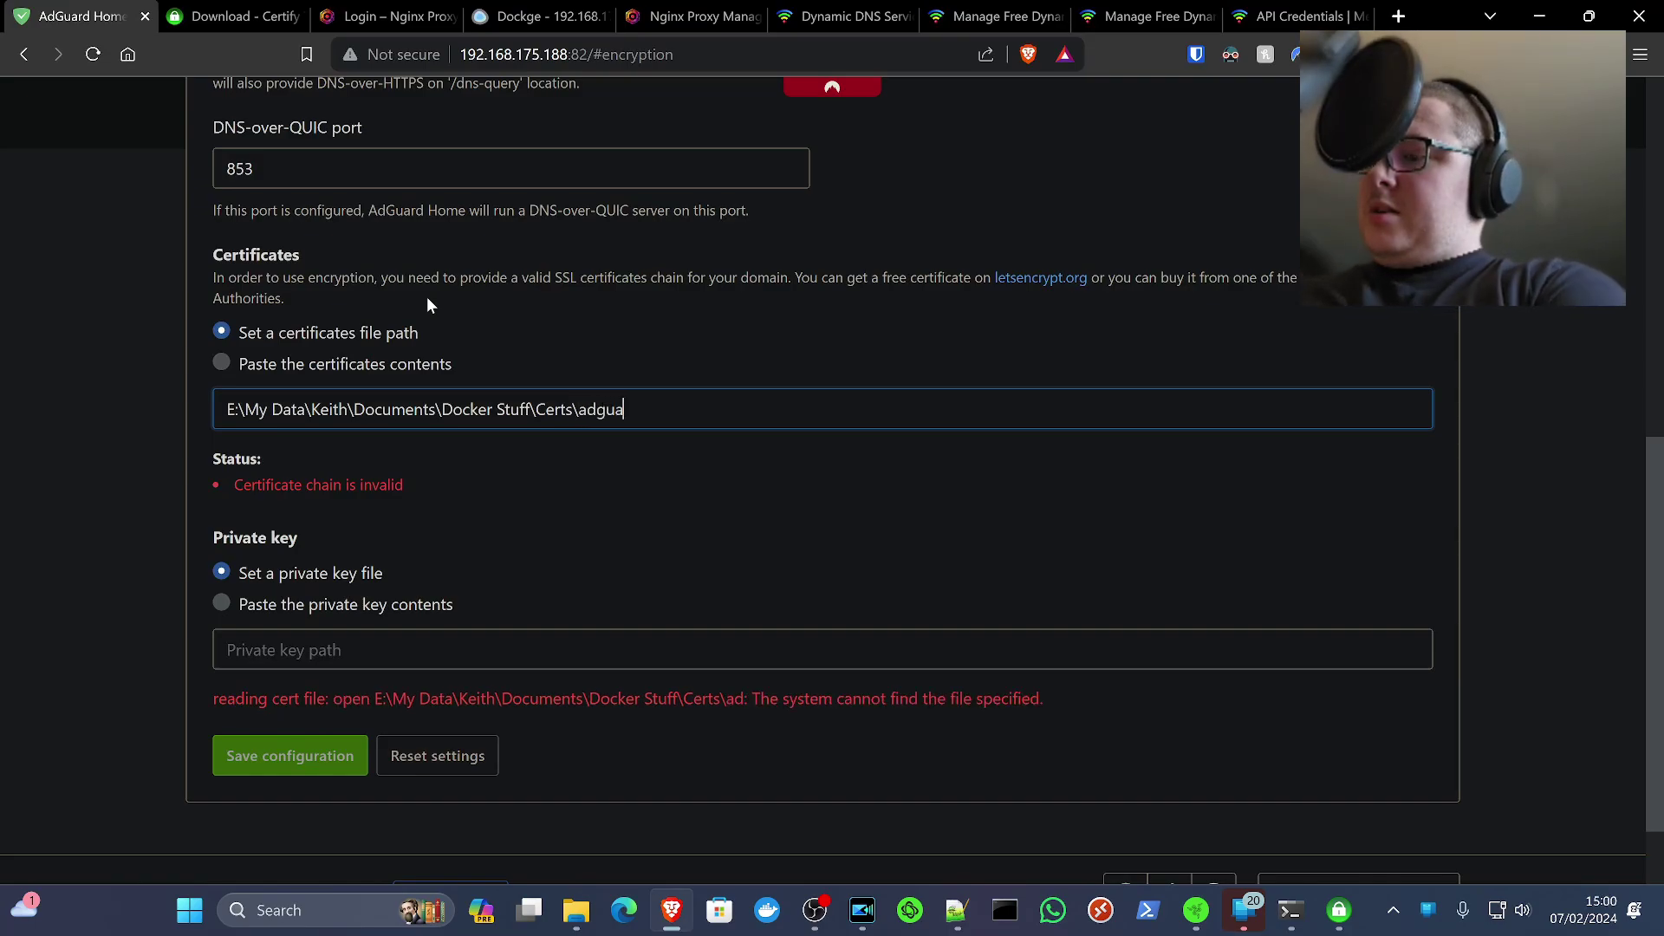
text(rdcert.perm)
key(BackSpace)
key(BackSpace)
text(m)
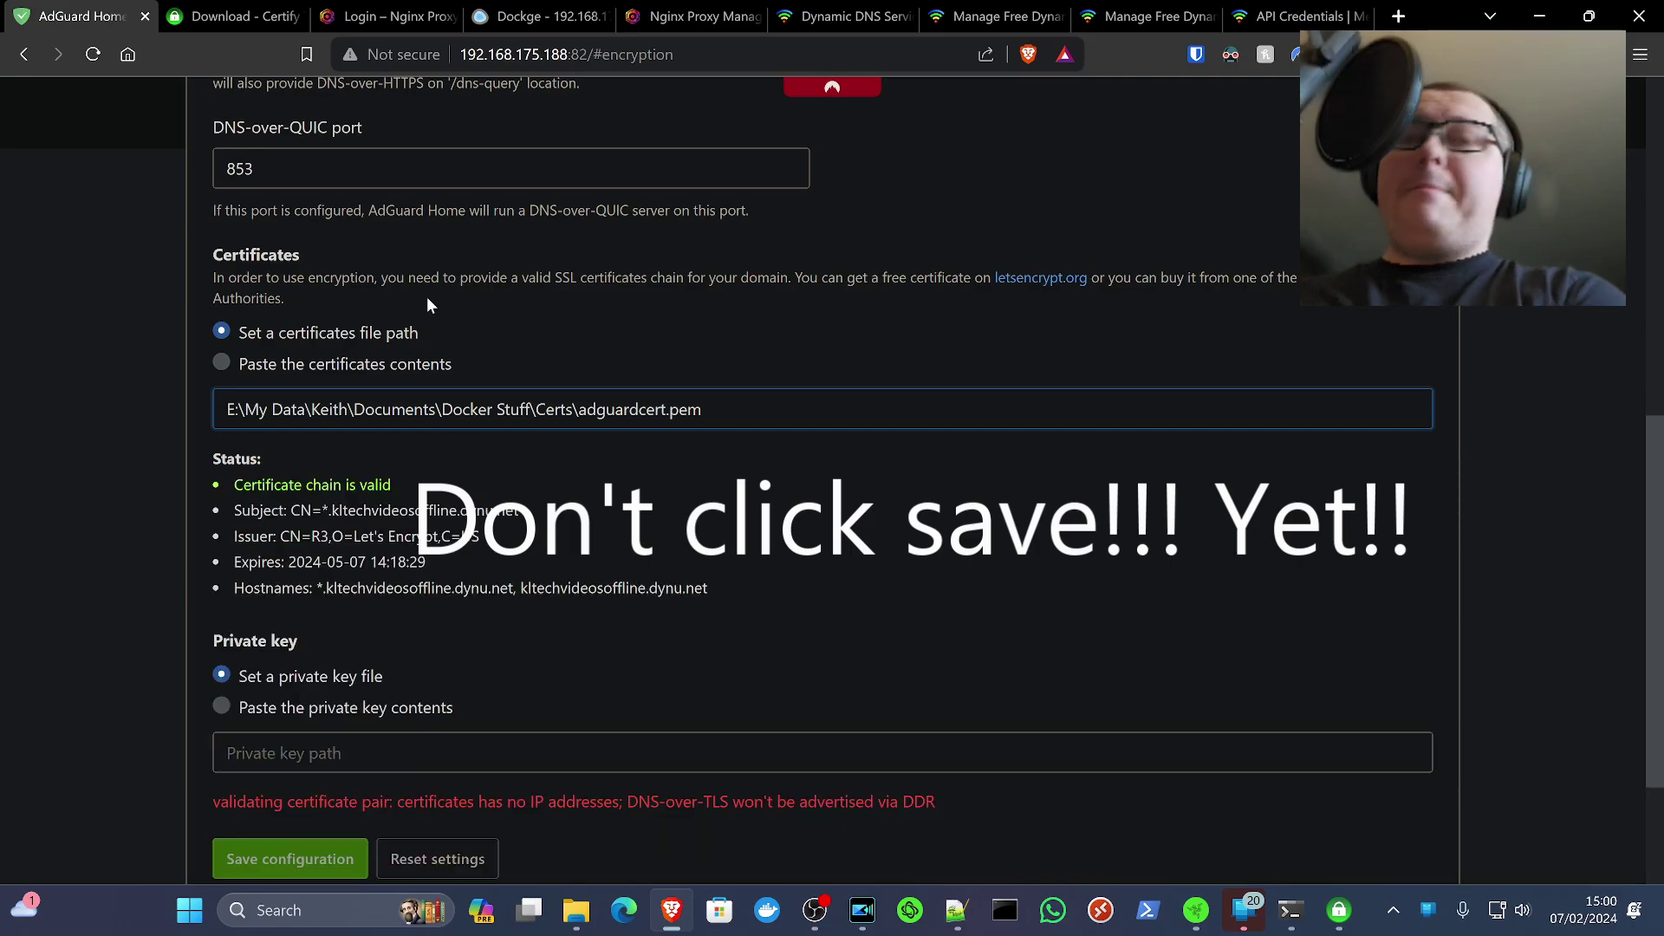
Use the same adguardcert.pem path for the private key and review the validation results
key(ctrl+a)
key(ctrl+c)
click(598, 753)
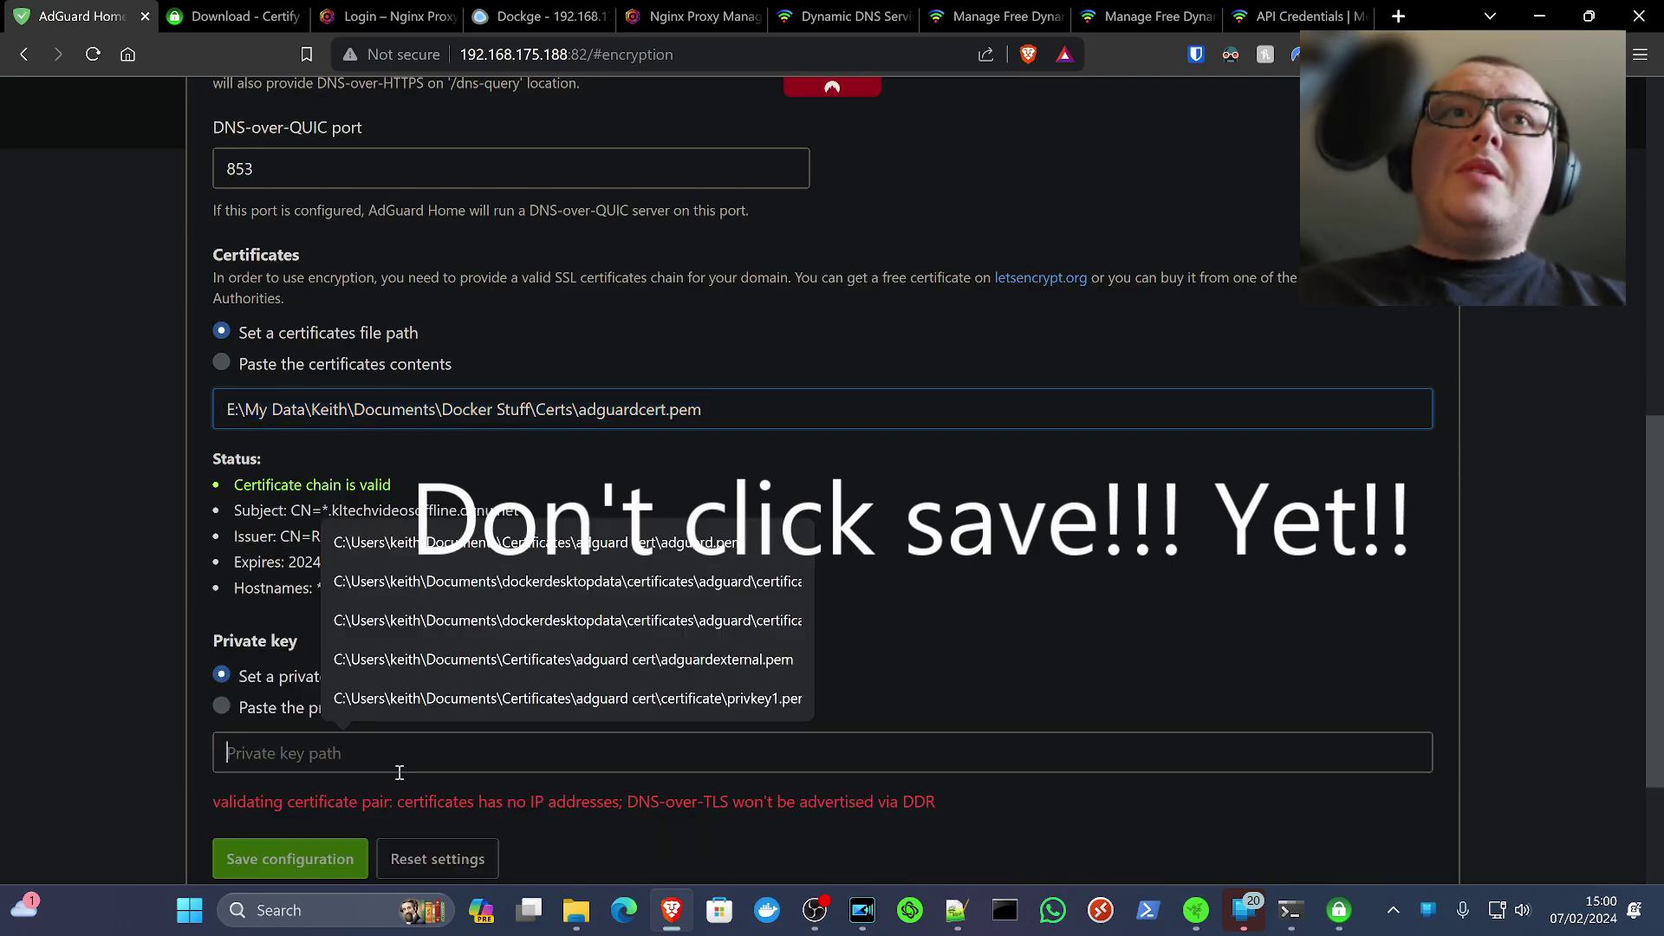
key(ctrl+v)
scroll(972, 593, down, 2)
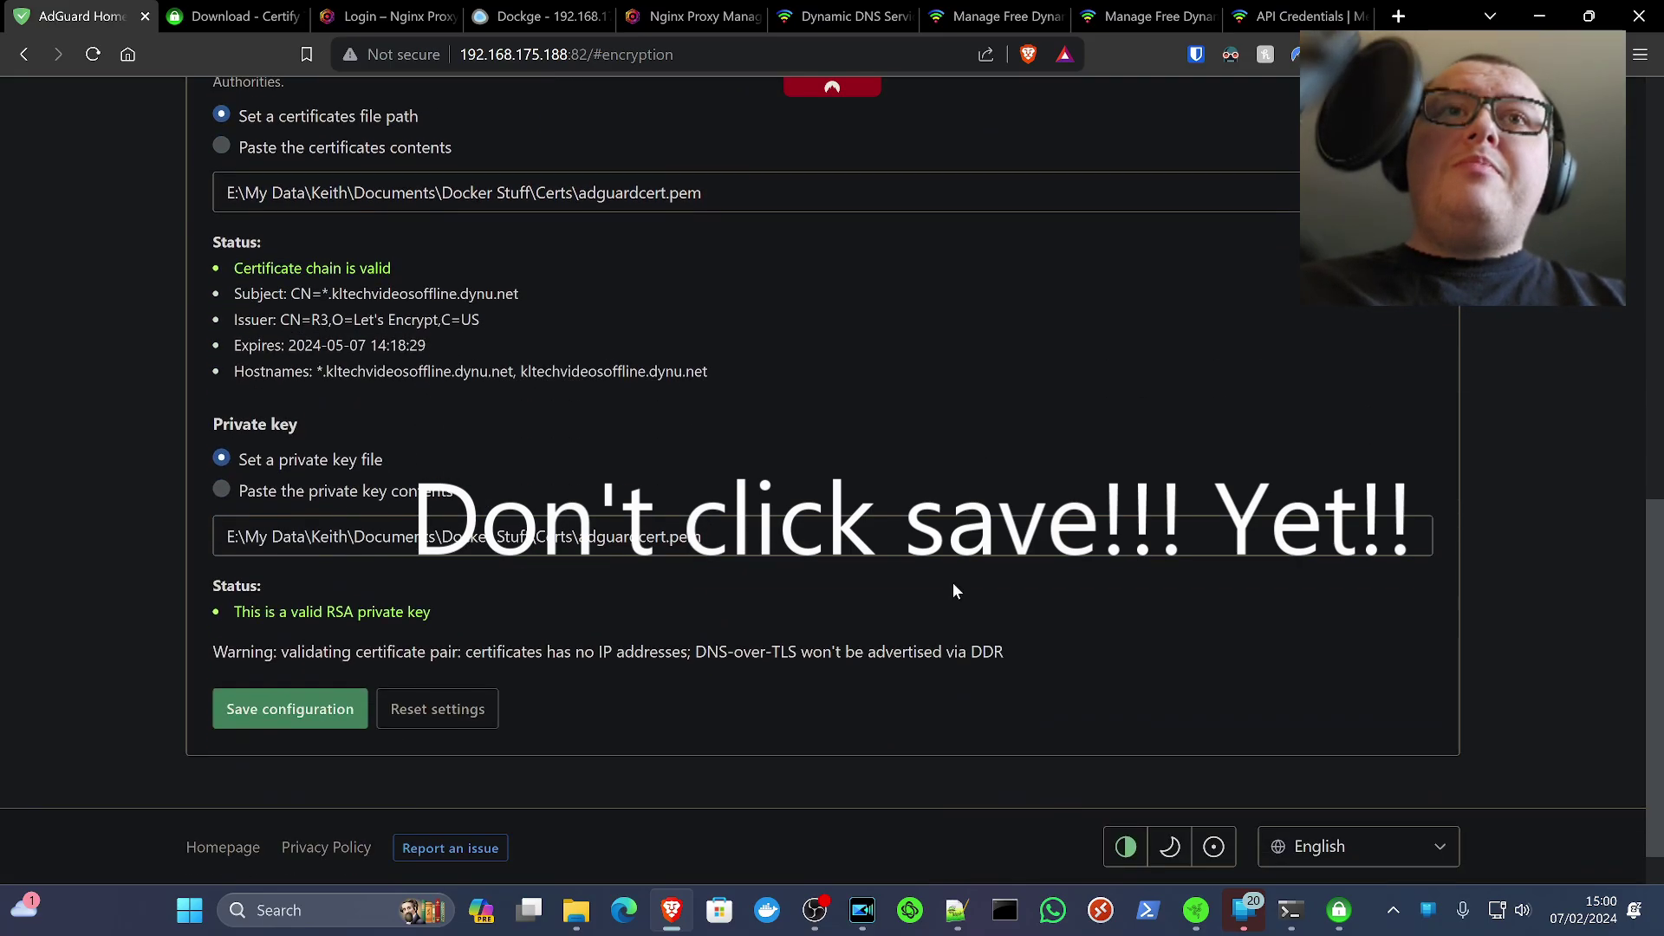
scroll(929, 410, up, 1)
scroll(929, 411, down, 1)
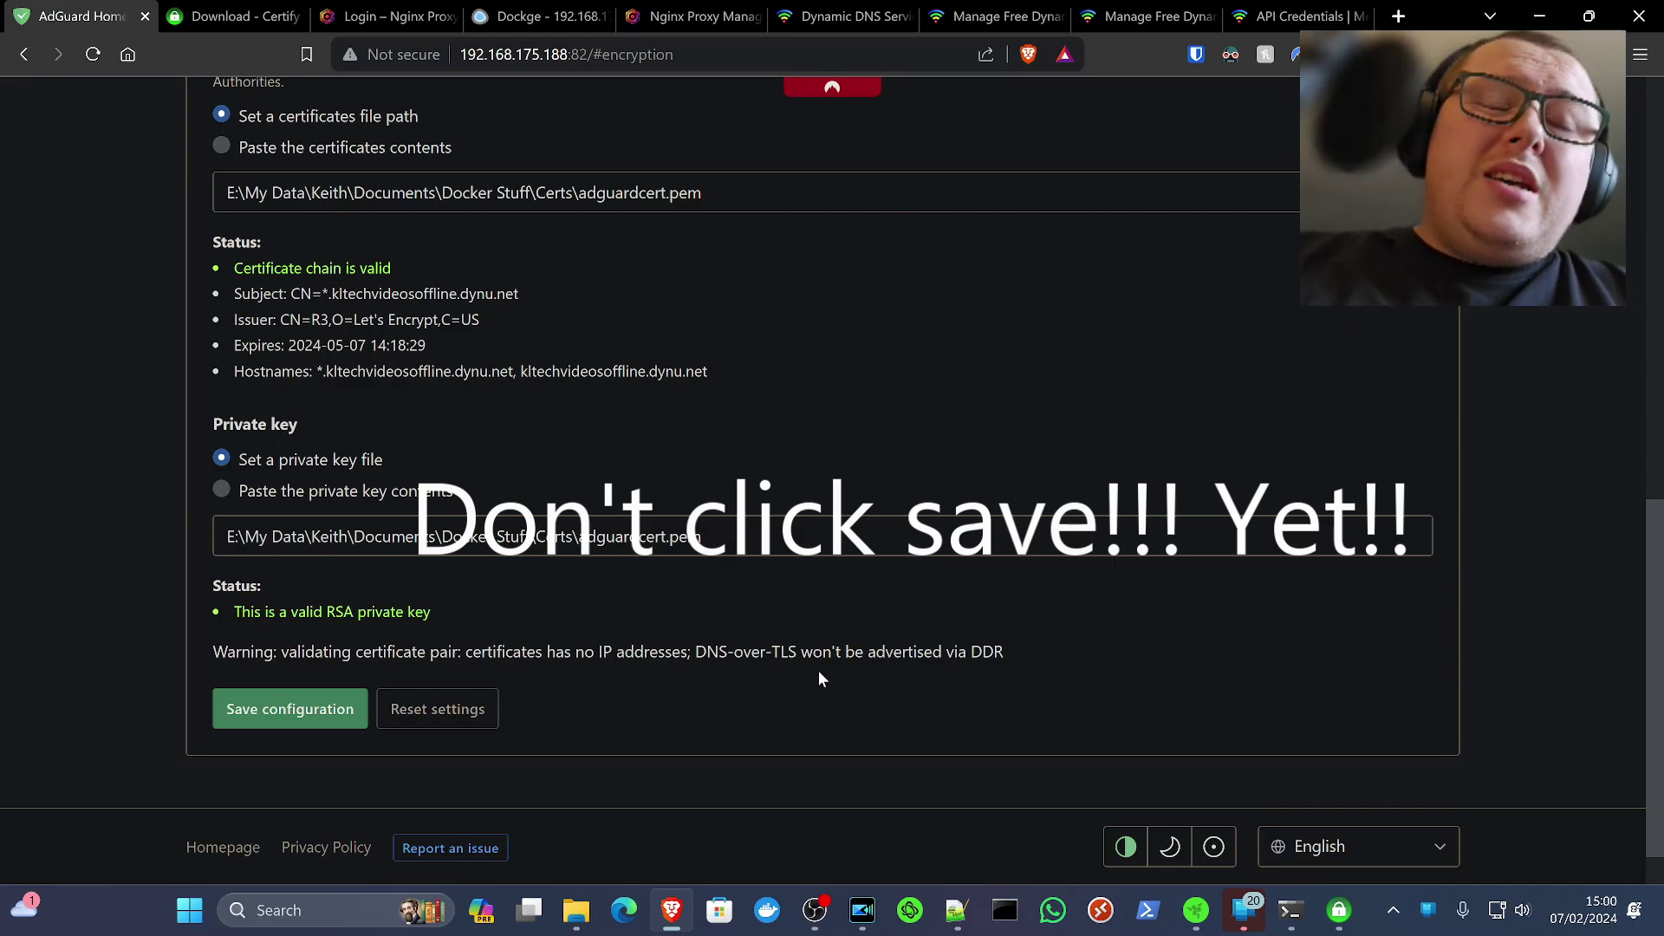
scroll(818, 679, up, 9)
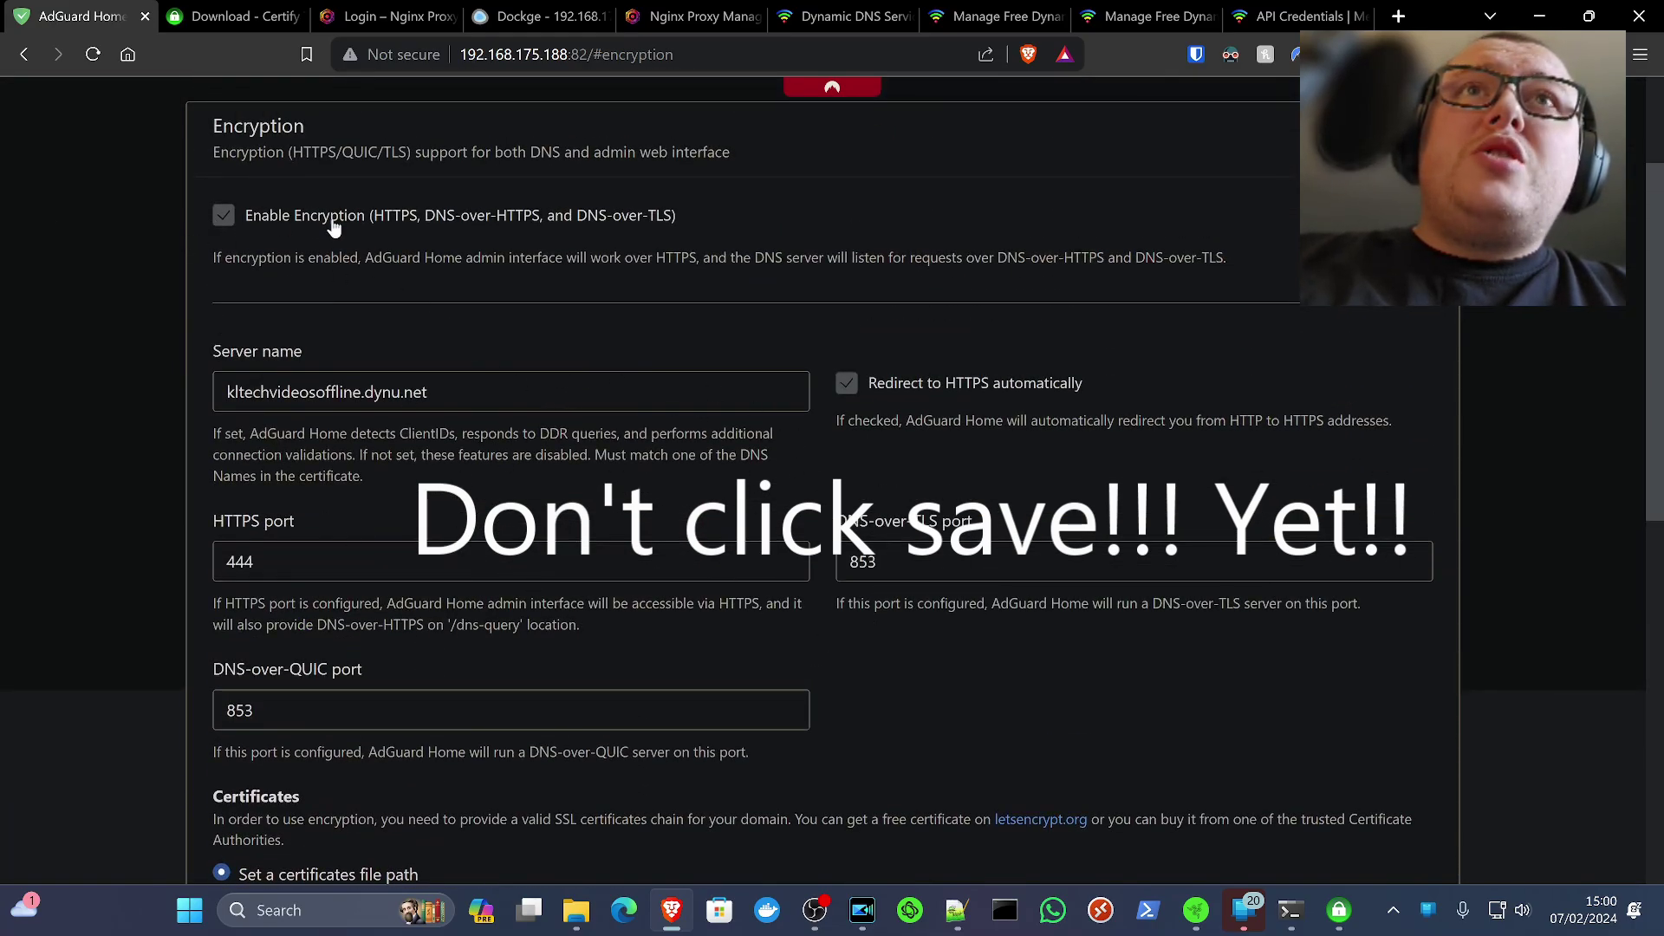
scroll(528, 442, down, 1)
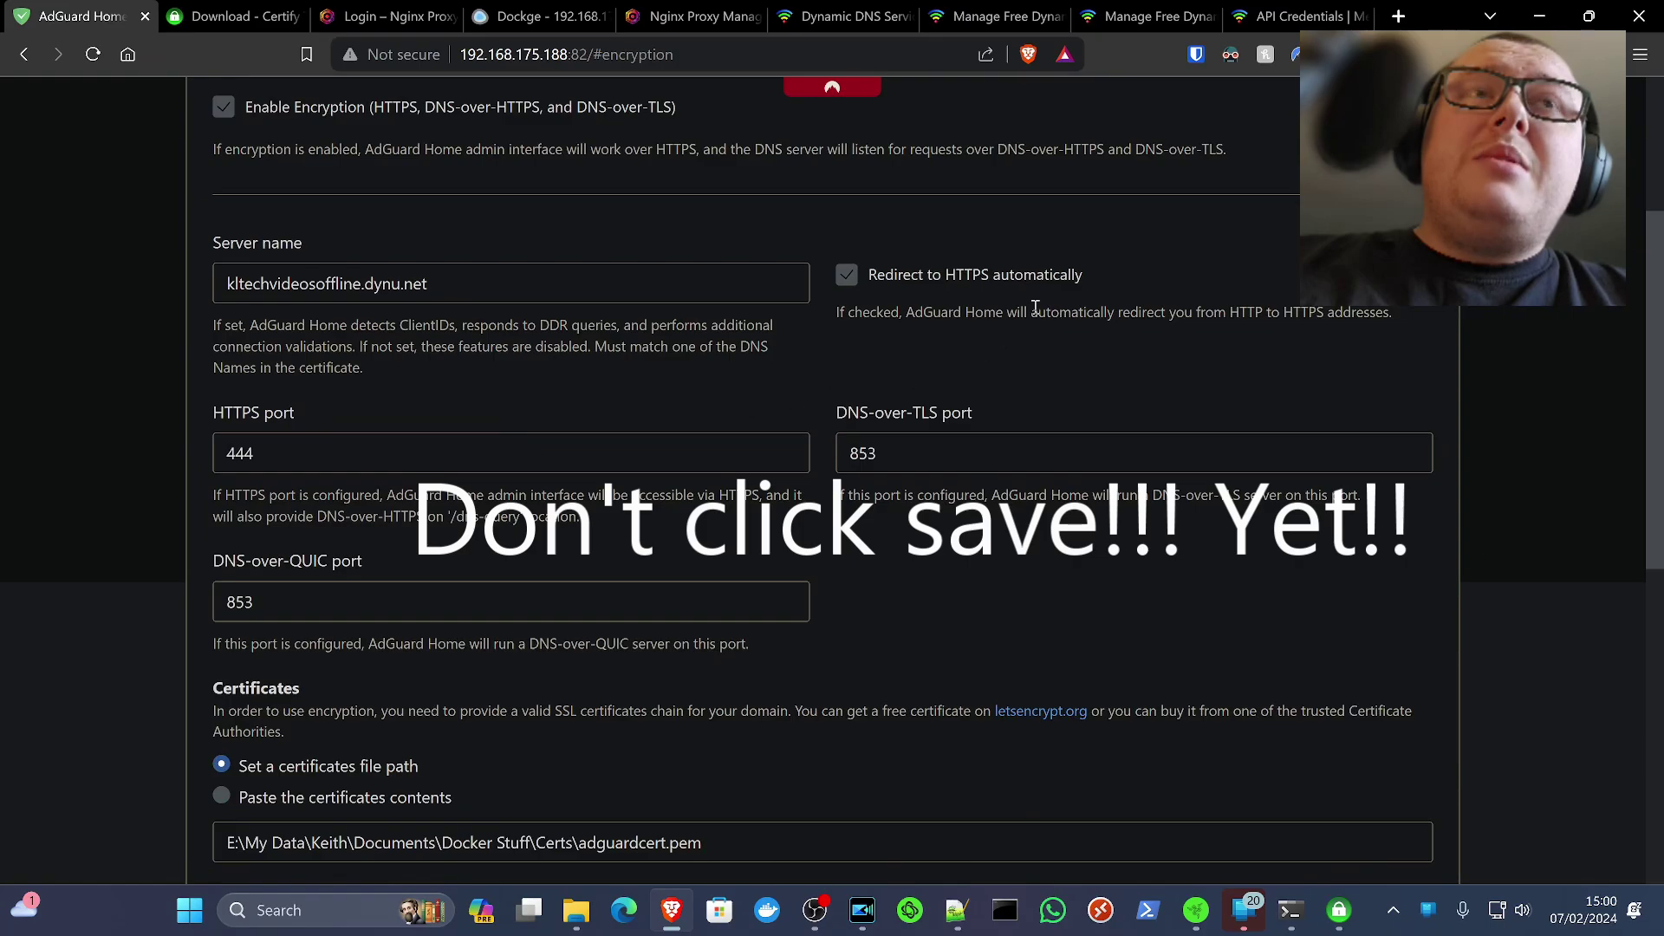
scroll(346, 448, down, 7)
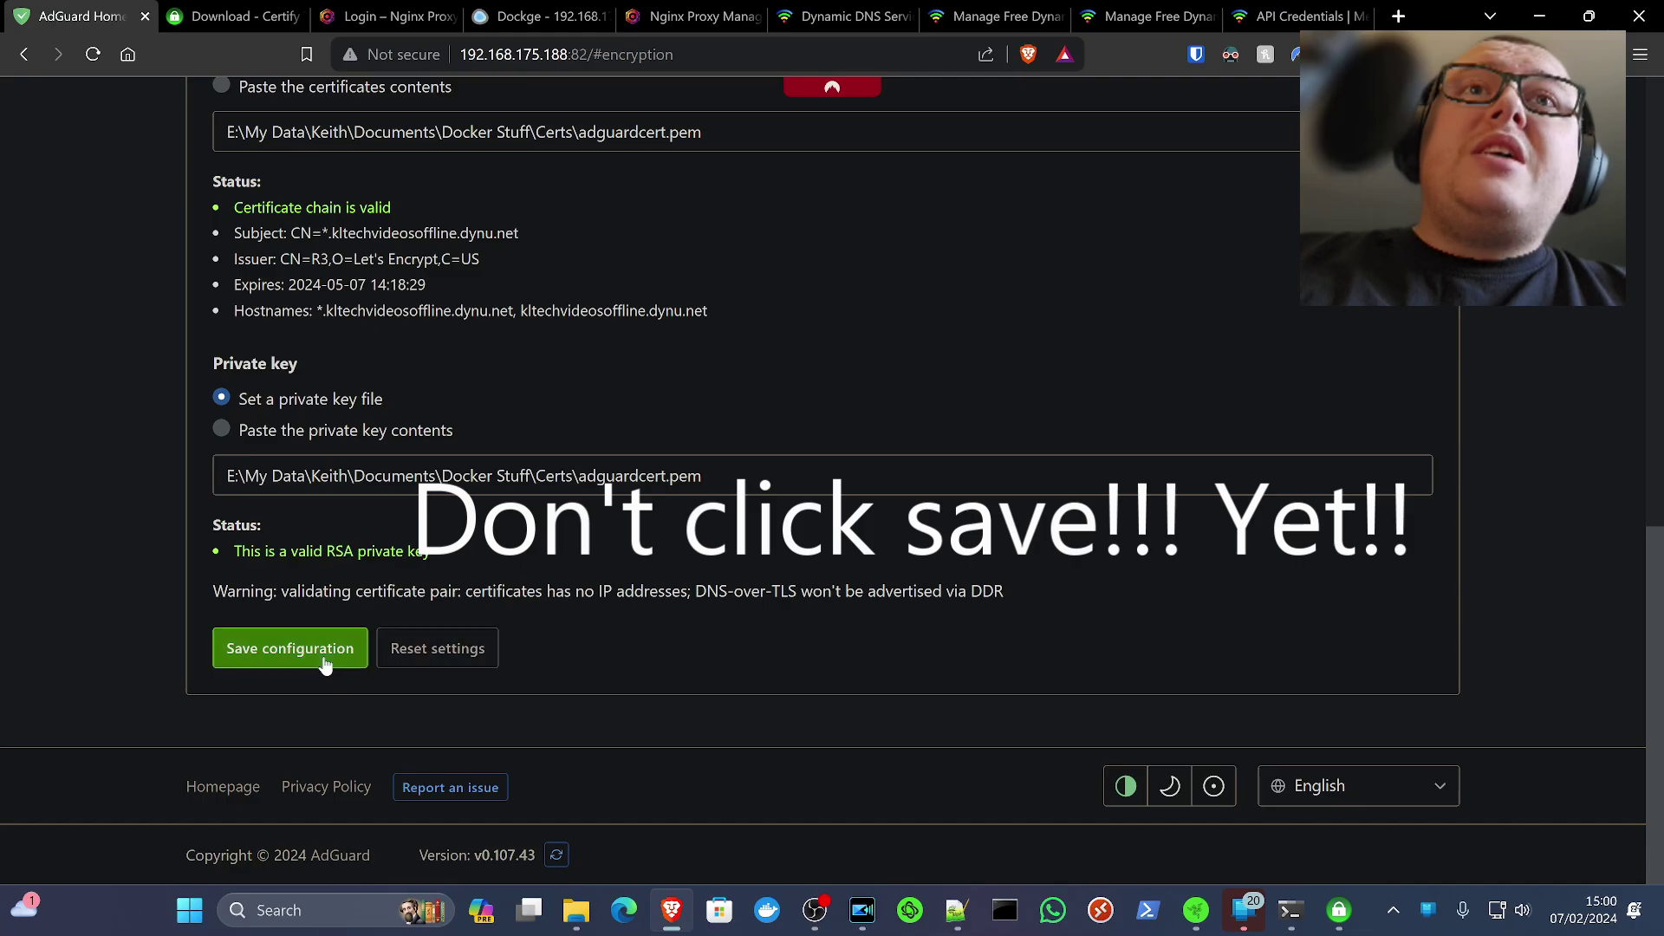
scroll(325, 666, up, 3)
scroll(325, 666, up, 3)
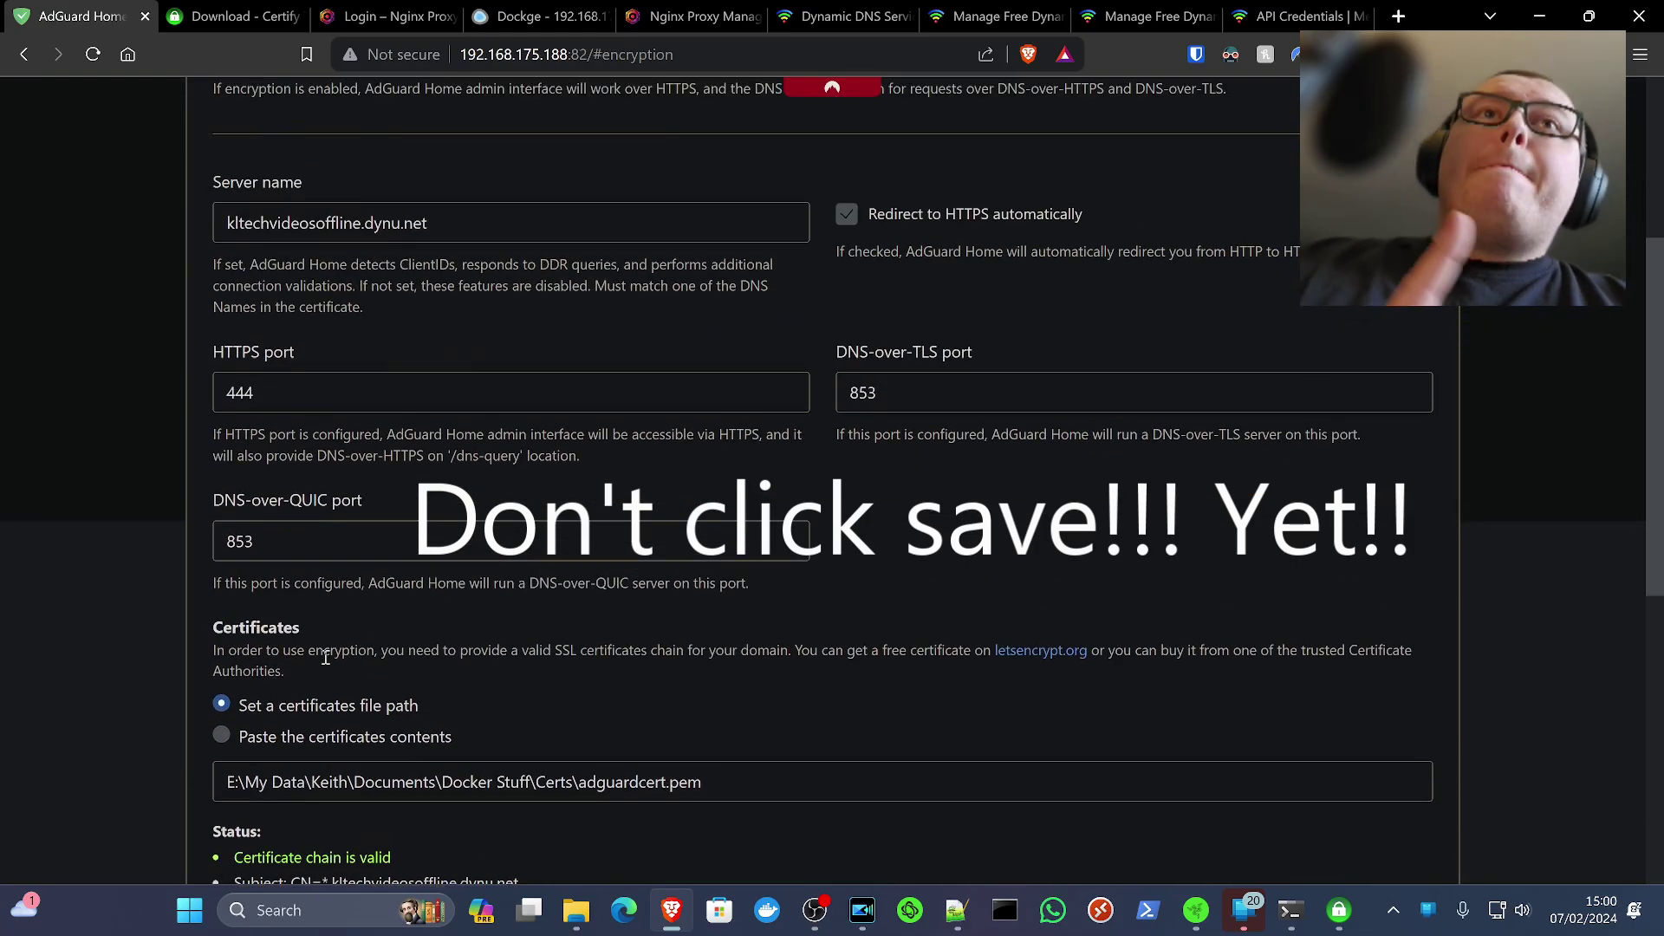
scroll(607, 341, up, 4)
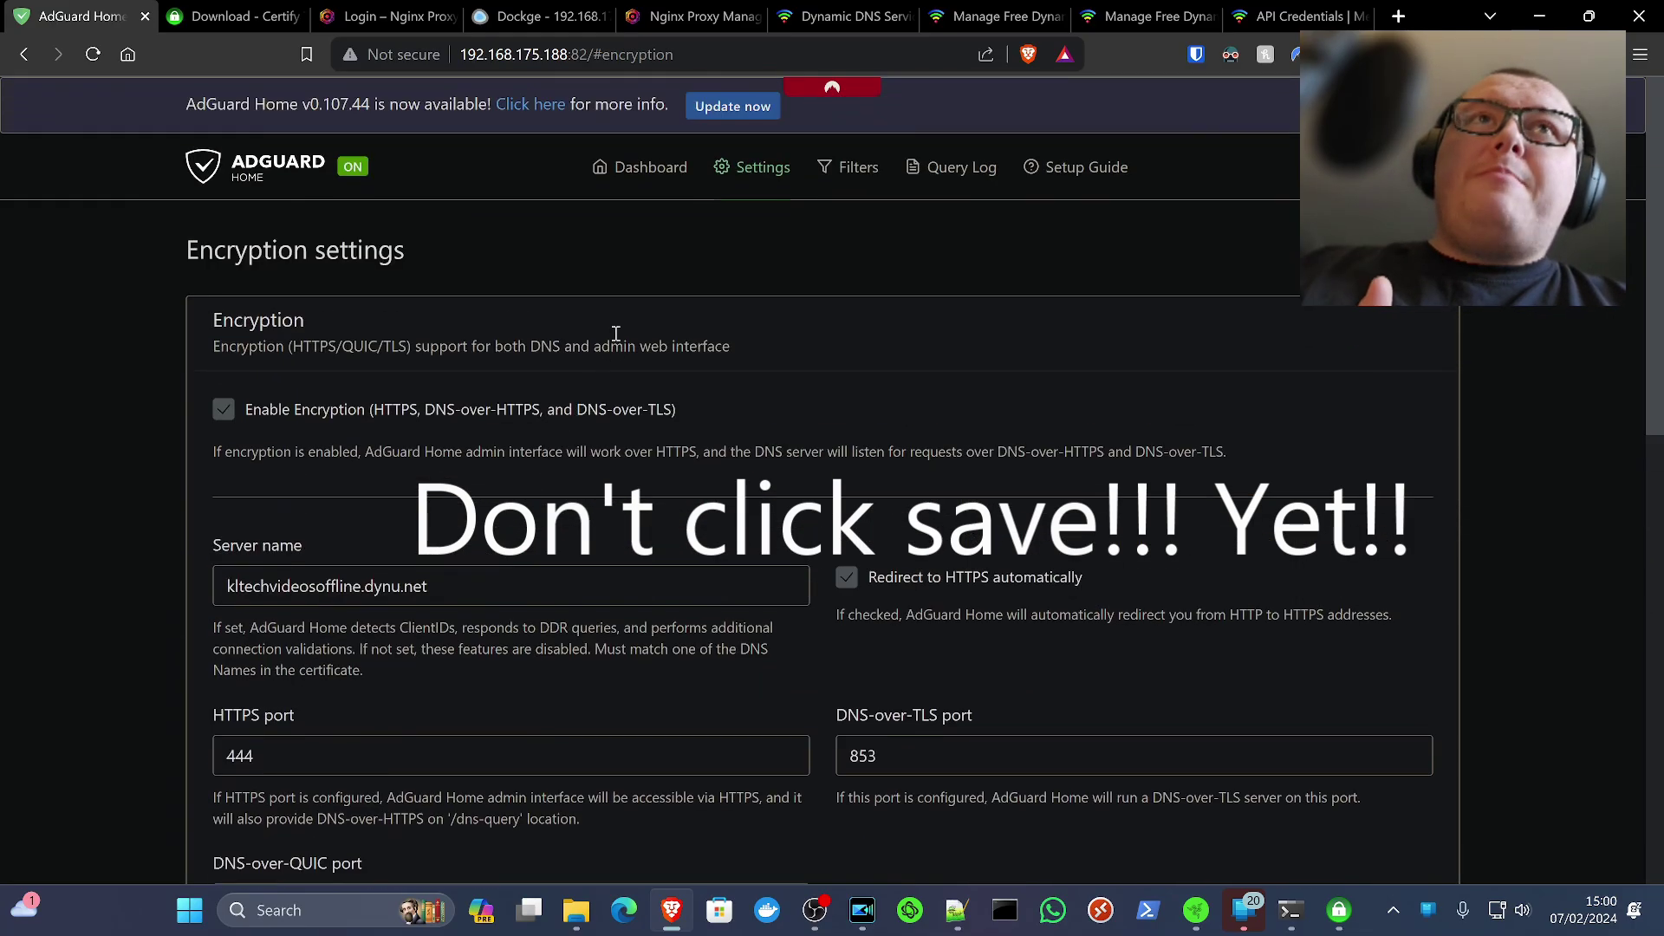
Open the Filters > DNS rewrites page in a new browser tab
click(757, 178)
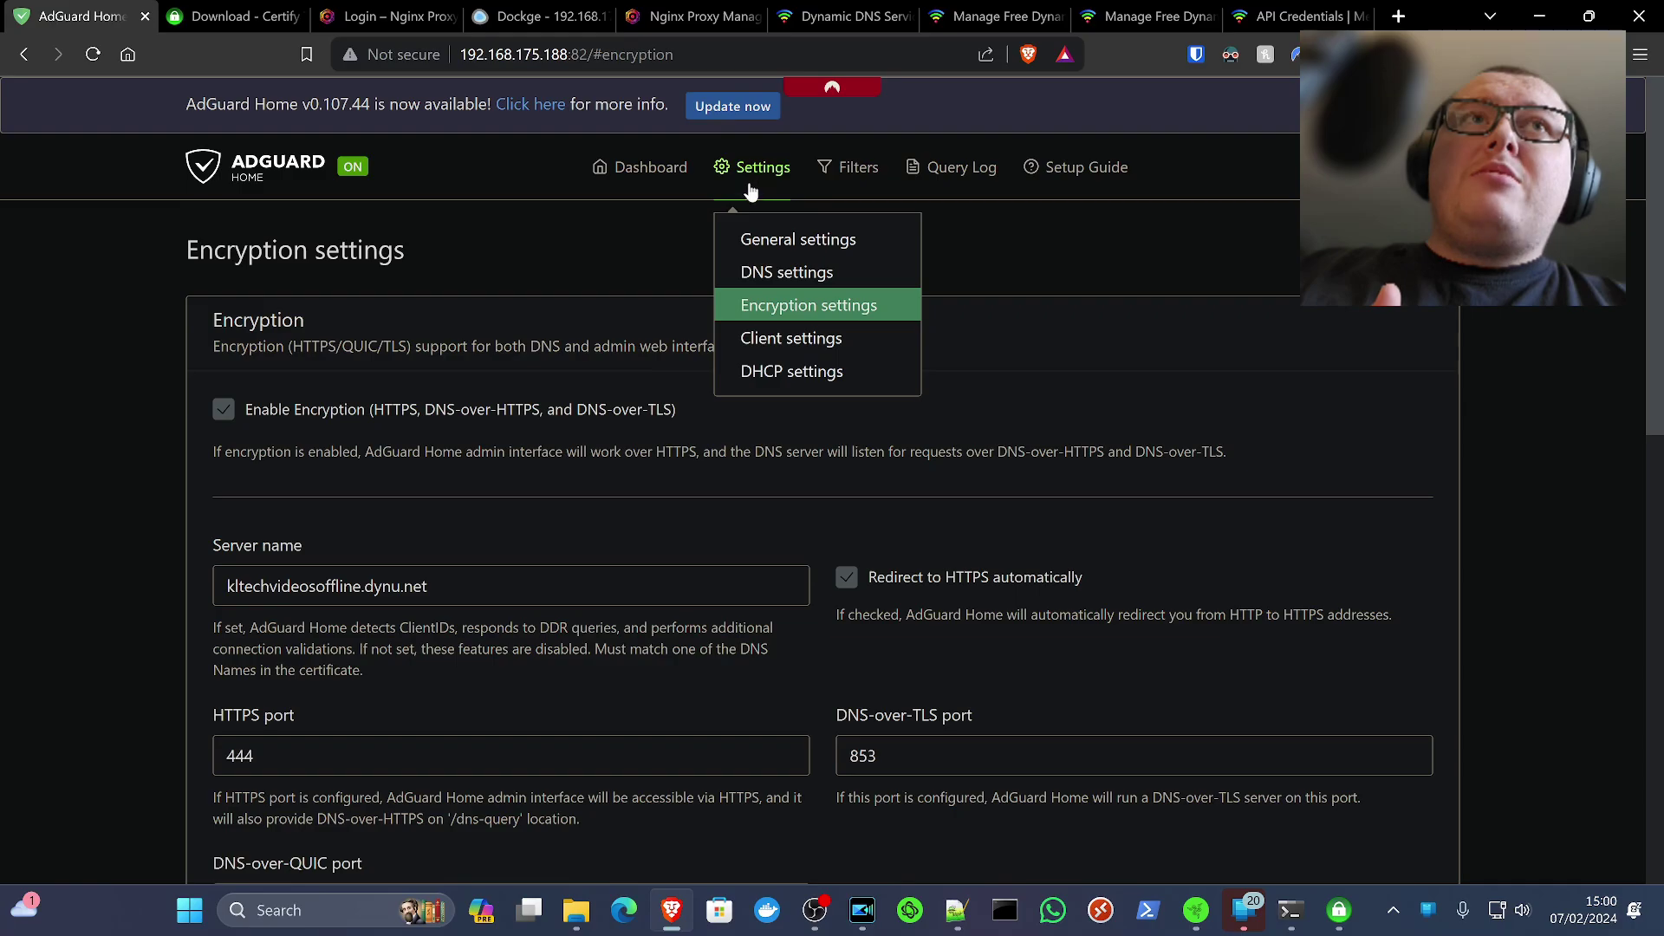
click(843, 173)
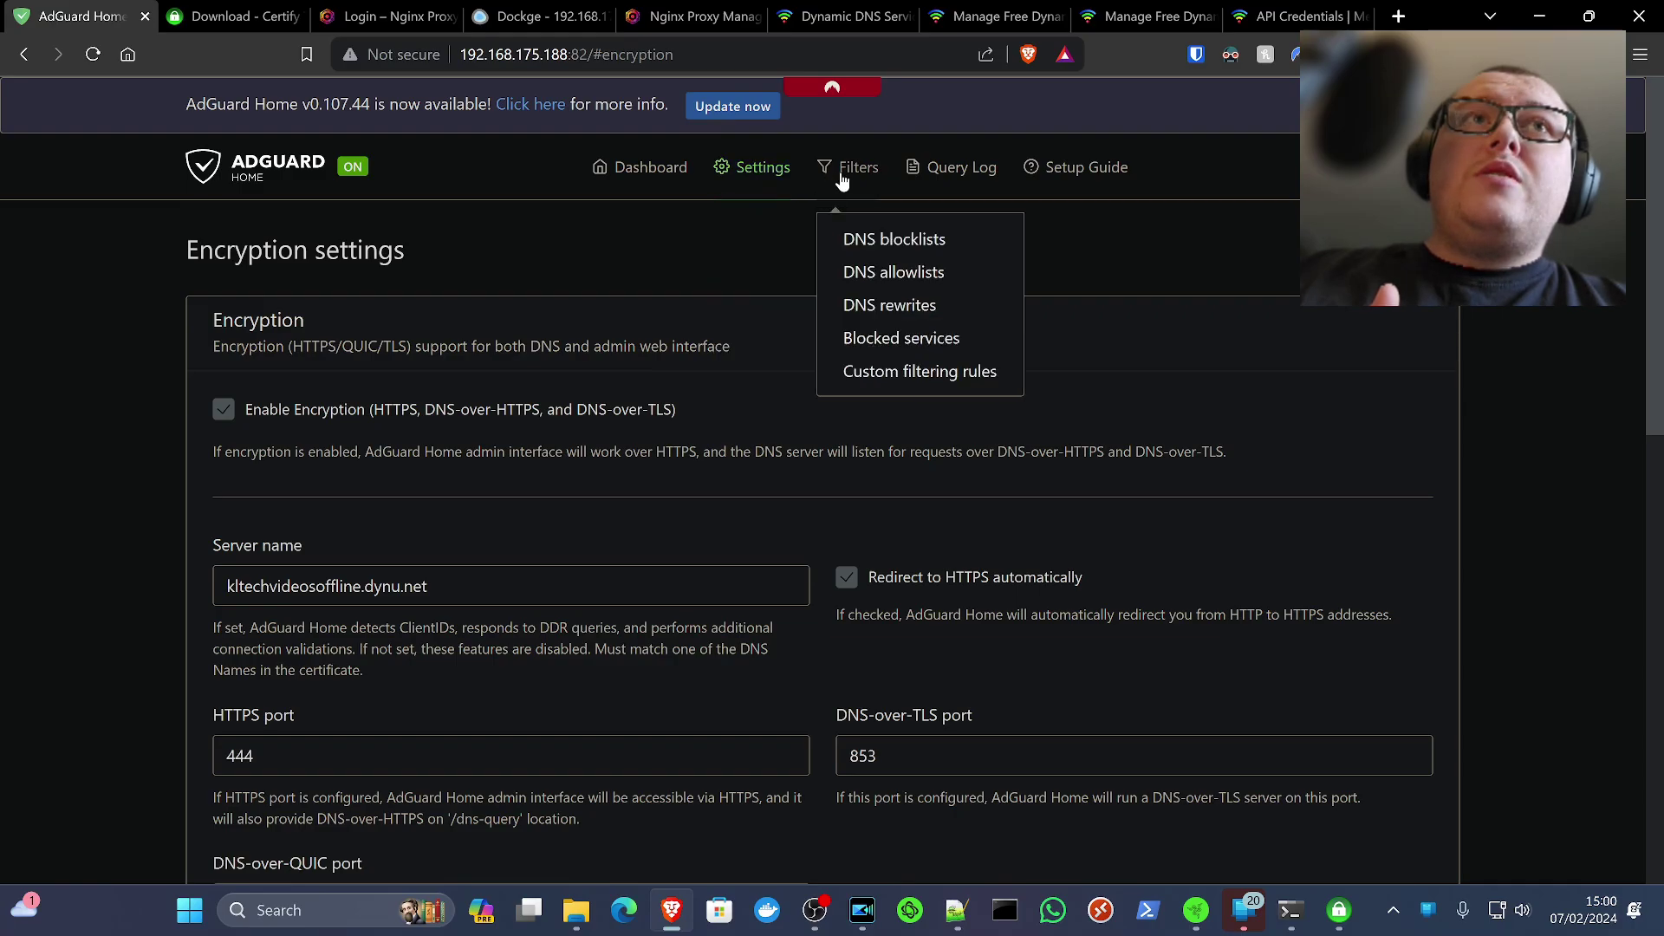
middle_click(896, 317)
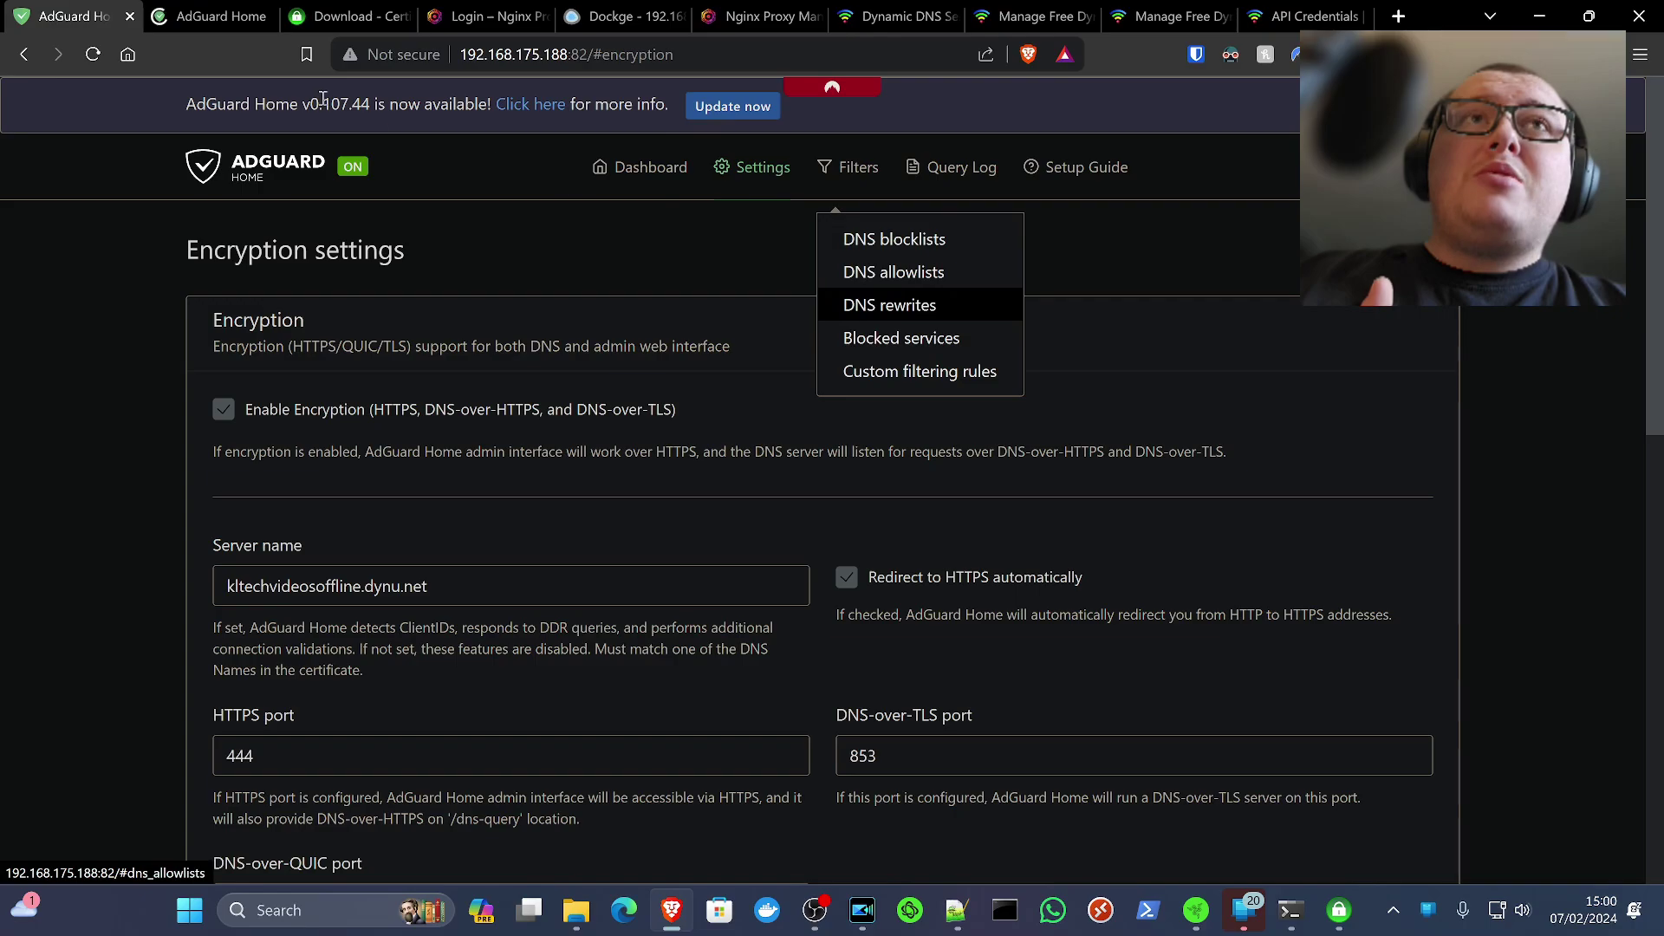
click(176, 16)
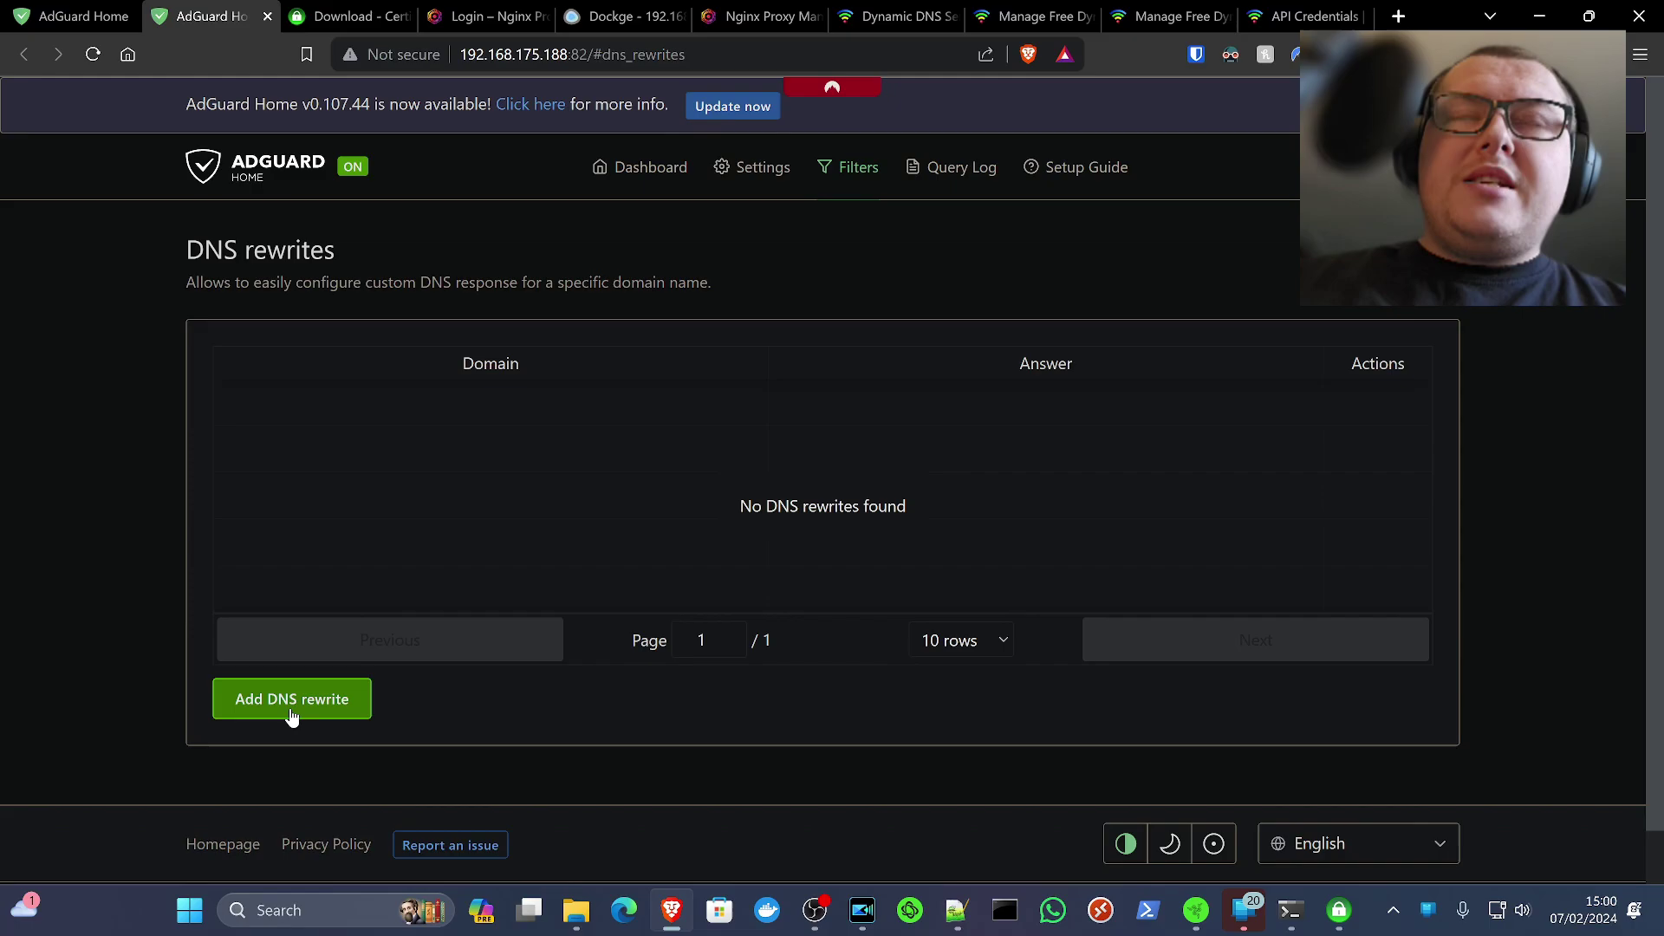
Start a new DNS rewrite with domain kltechvideosoffline.dynu.net, cleaning stray brackets
click(275, 715)
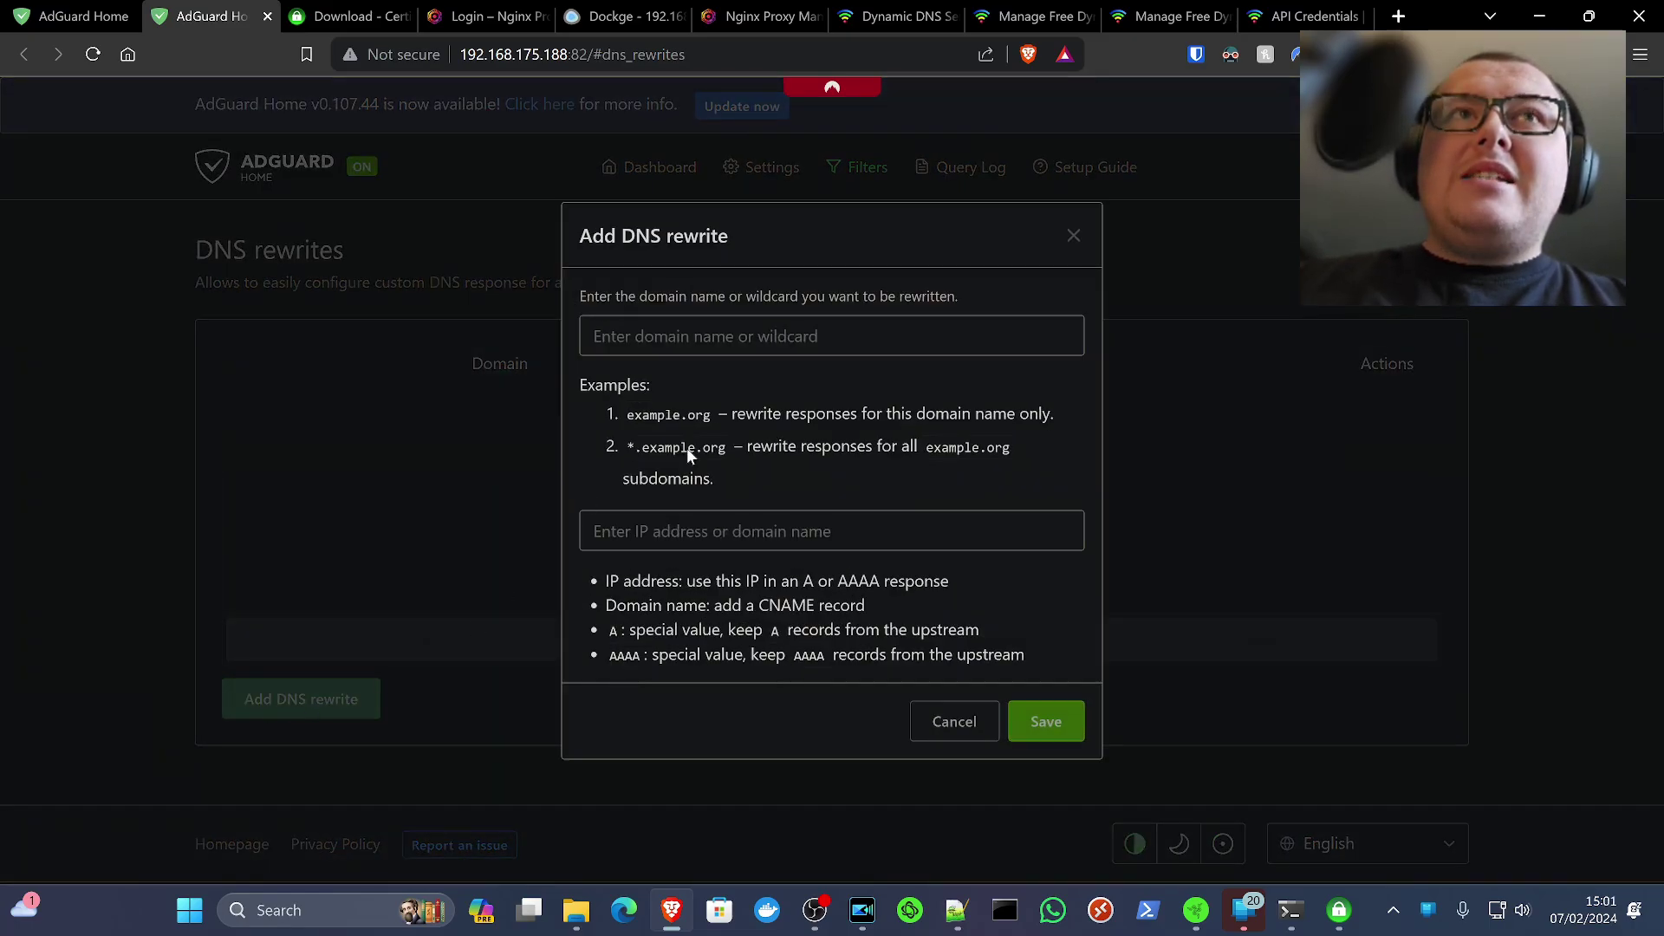
click(837, 342)
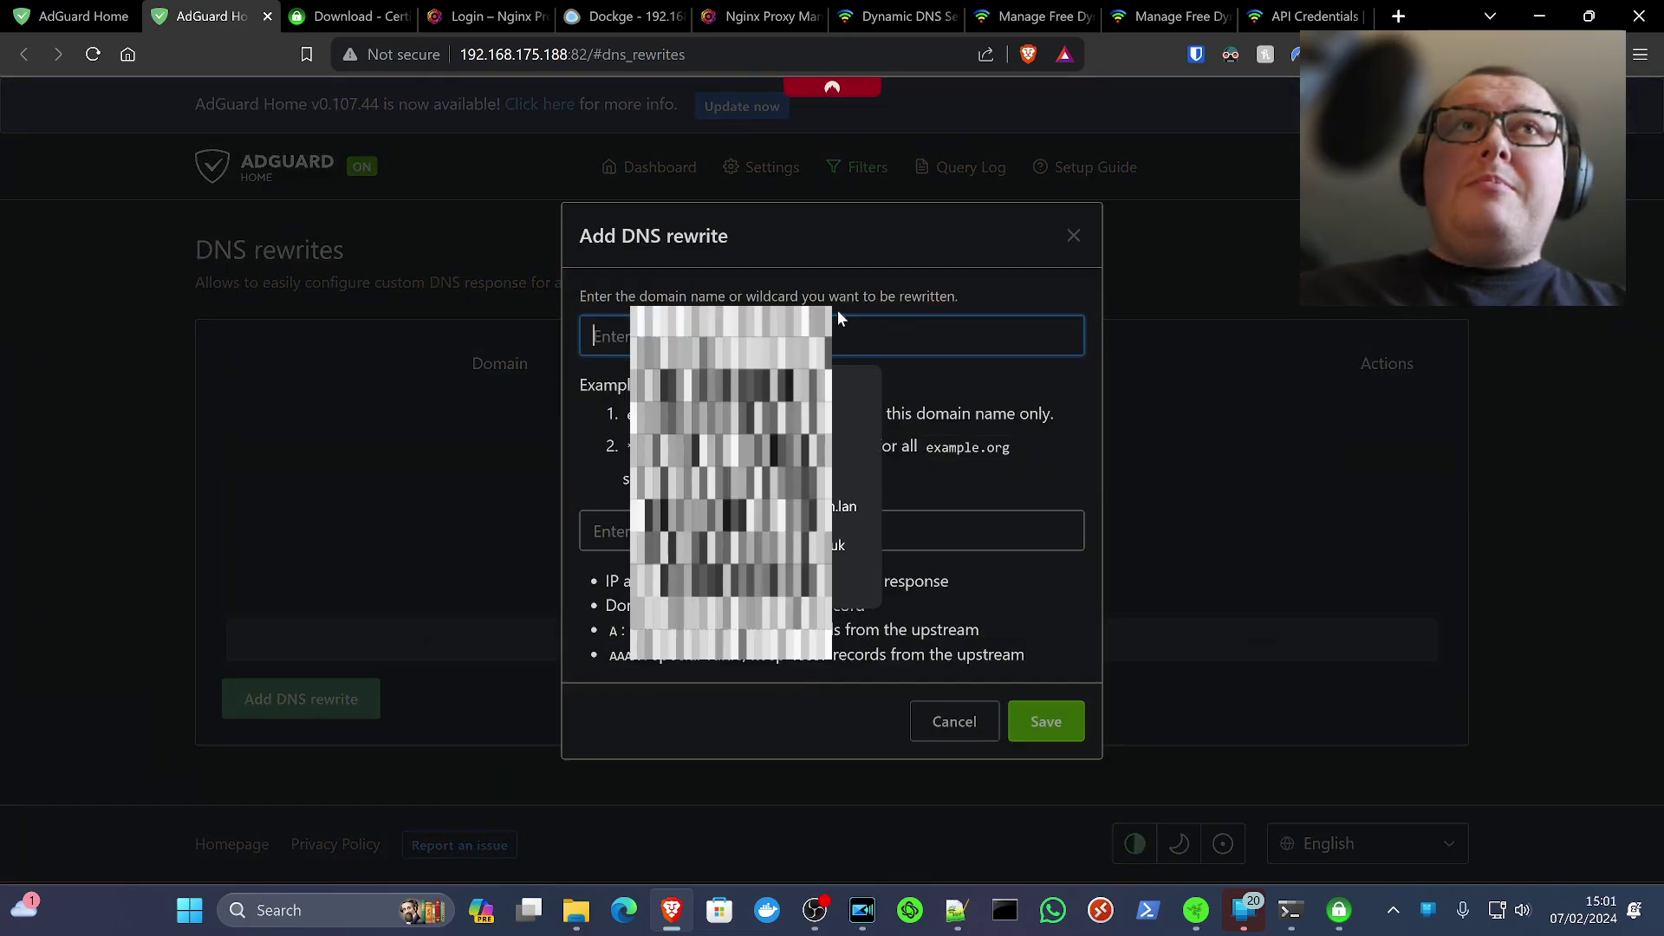
key(ctrl+v)
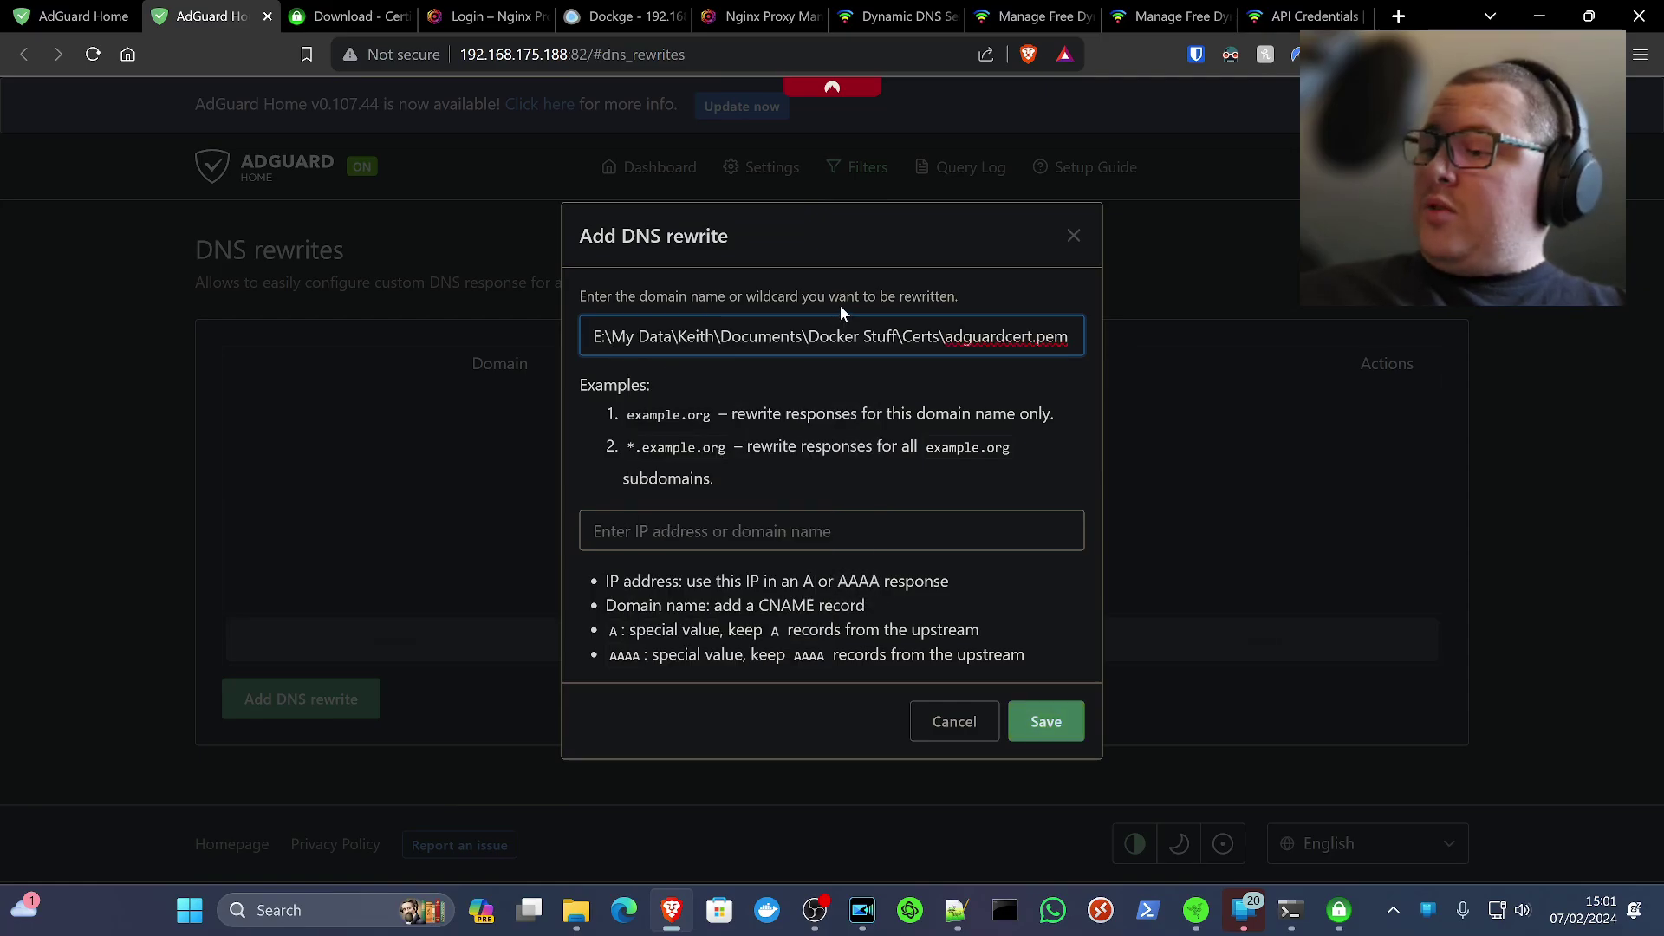
key(ctrl+a)
key(BackSpace)
key(super+v)
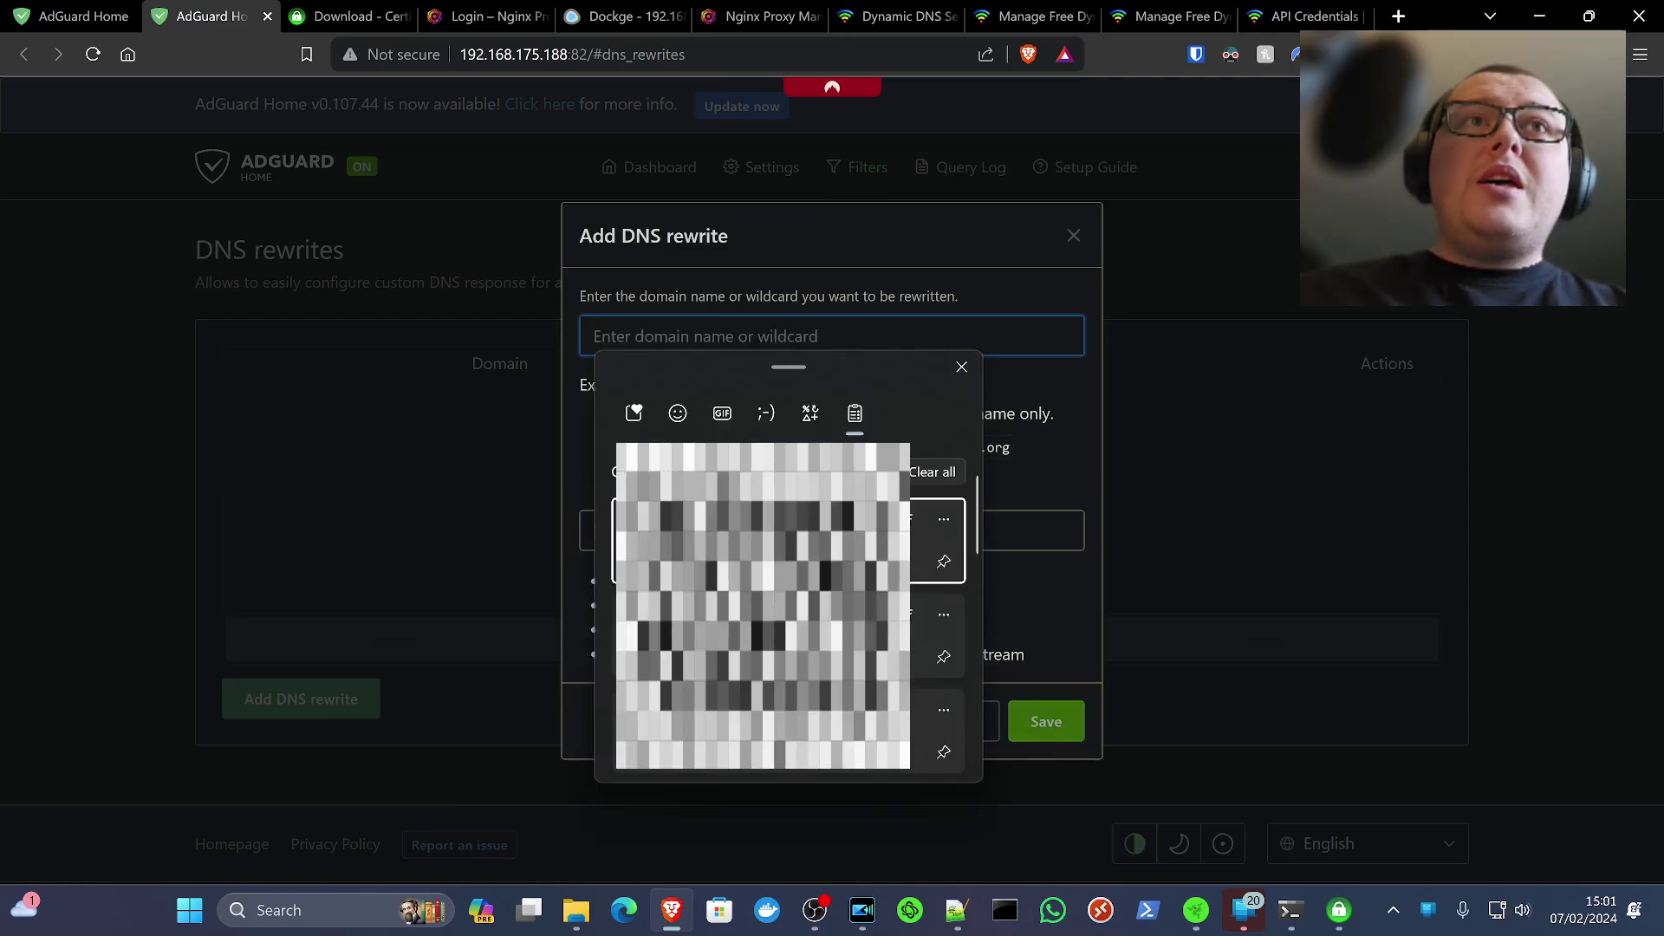
key(Return)
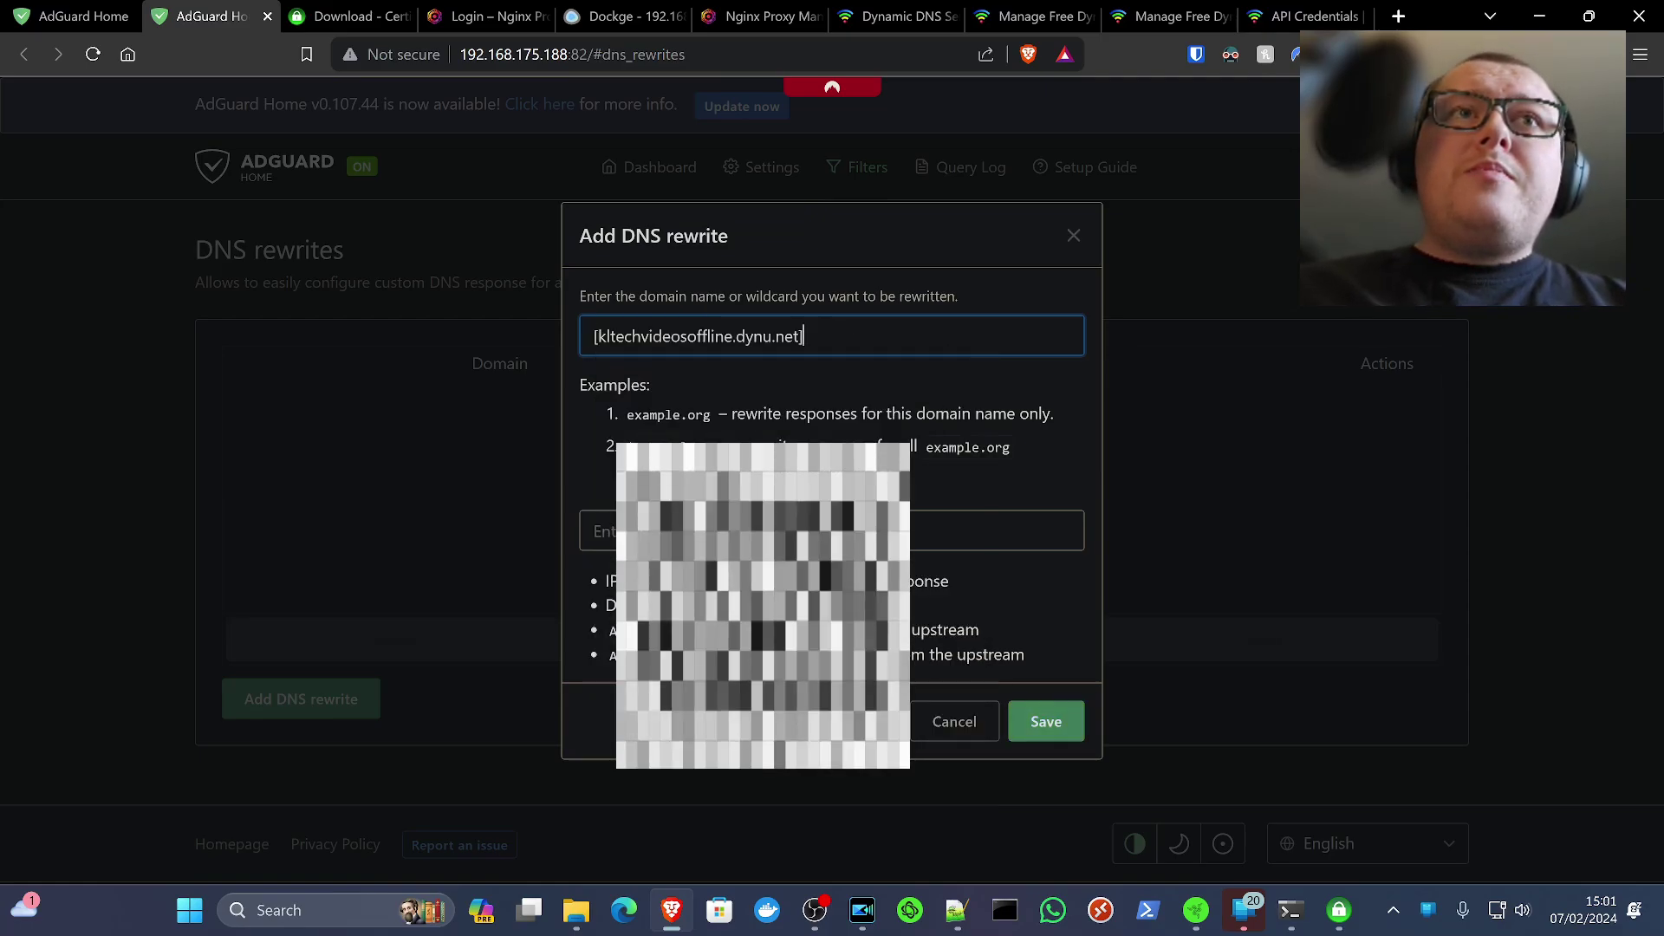
key(BackSpace)
click(600, 338)
key(BackSpace)
Set the answer to 192.168.175.188 without a leading space and save the rewrite
click(769, 545)
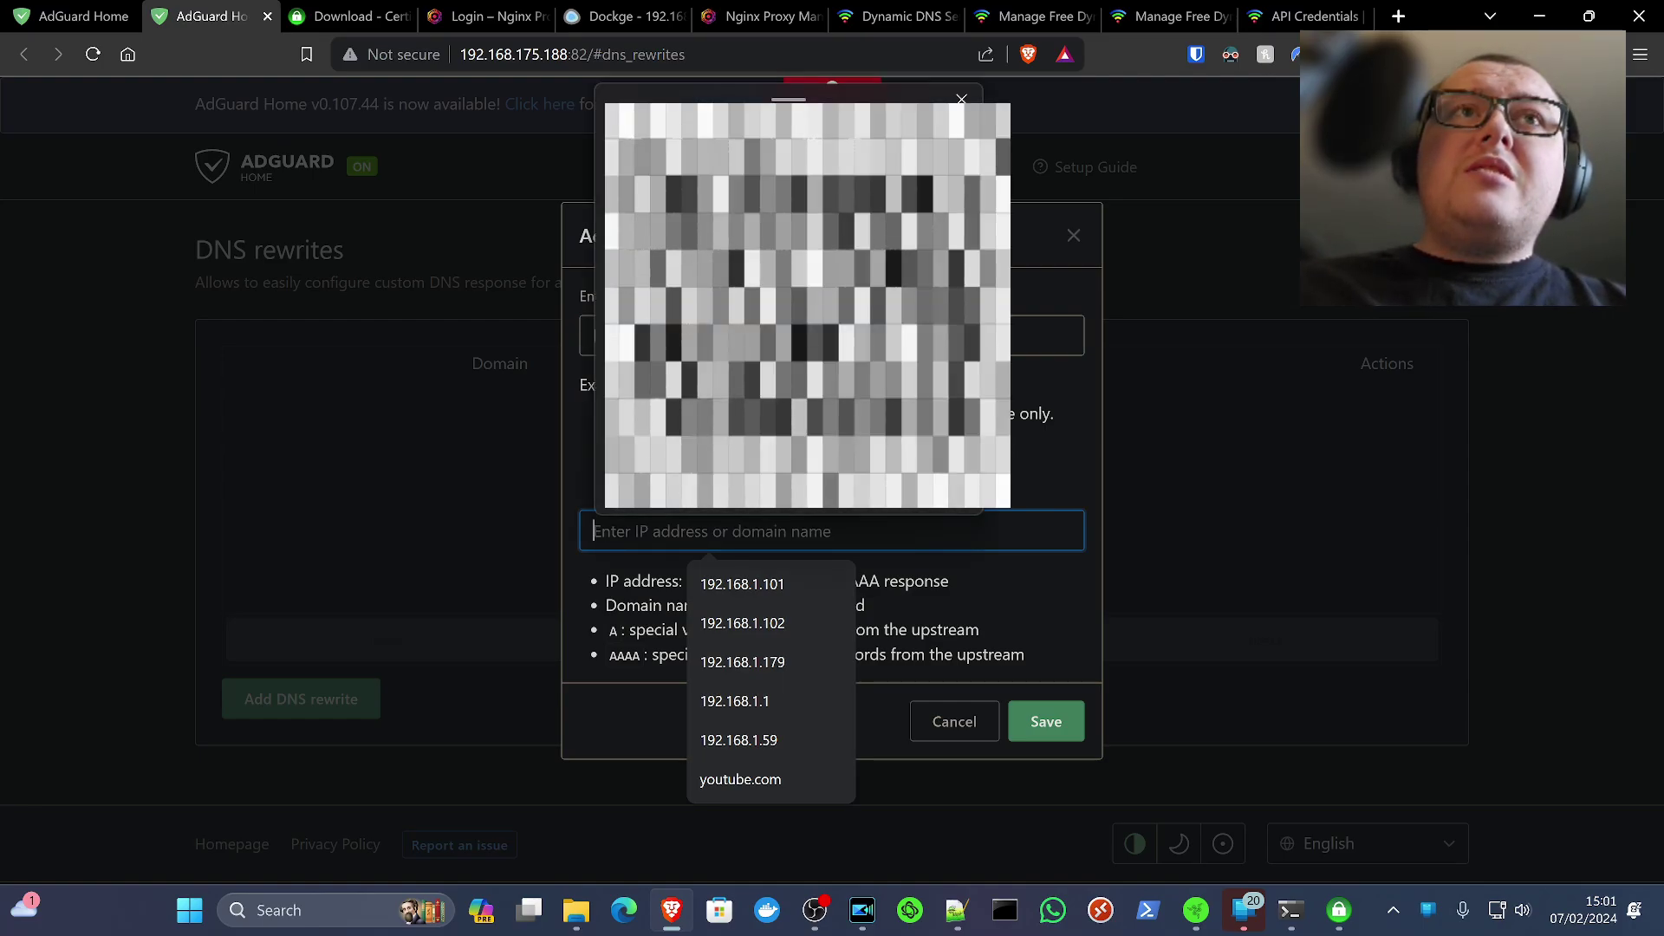
key(Return)
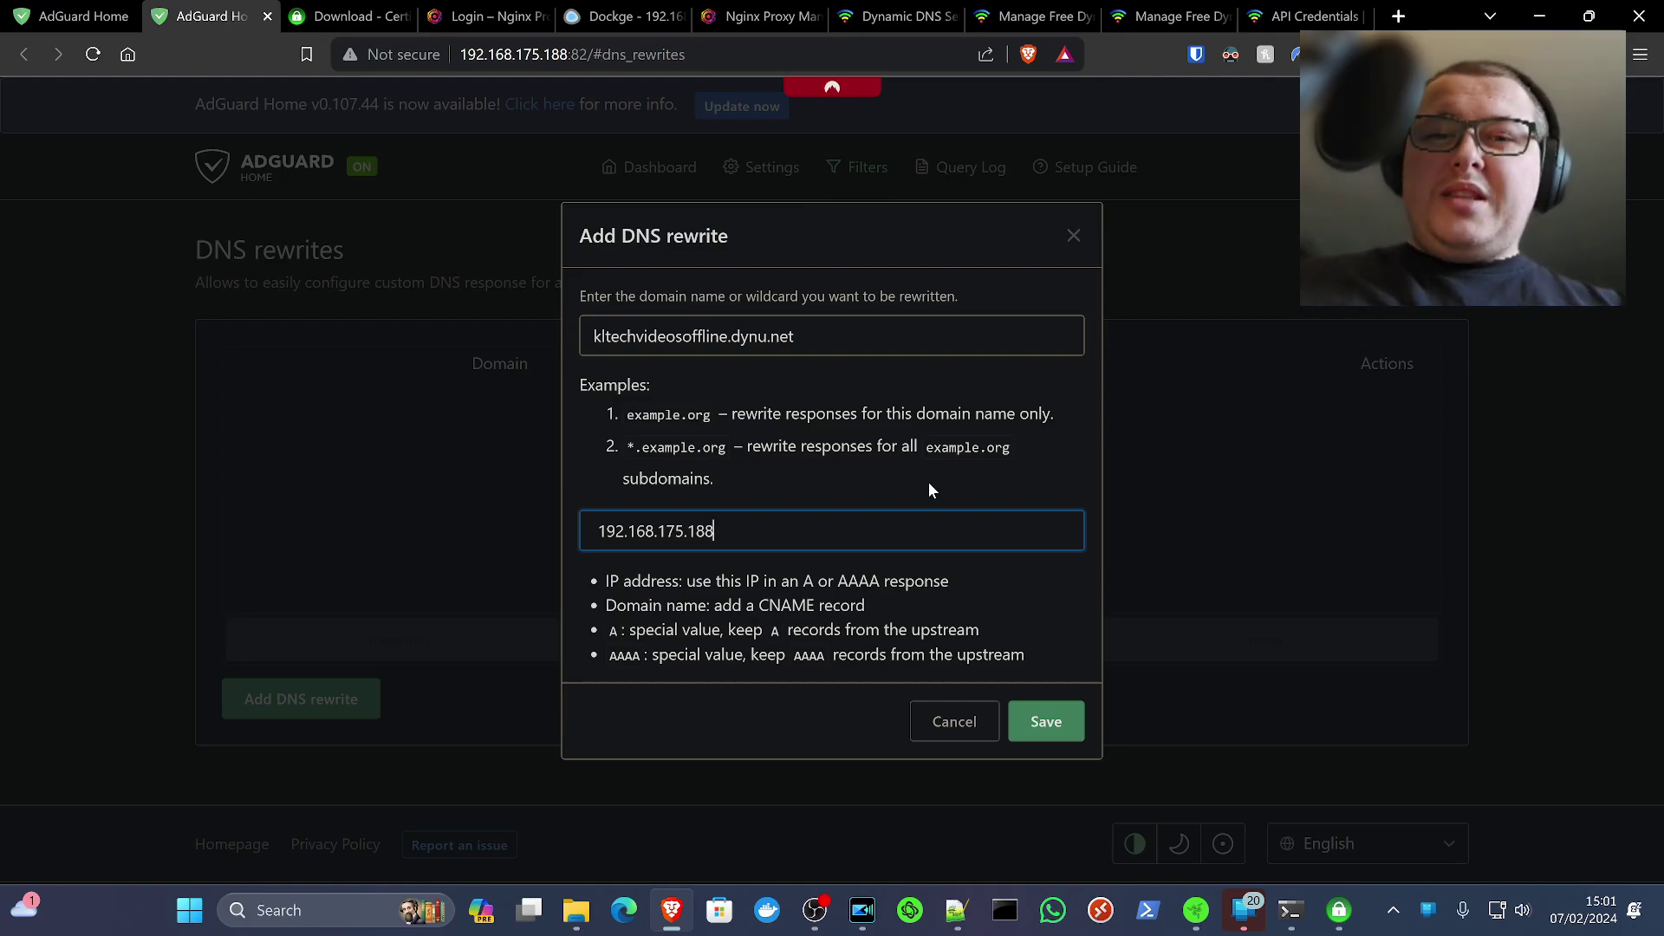
click(1053, 723)
click(790, 528)
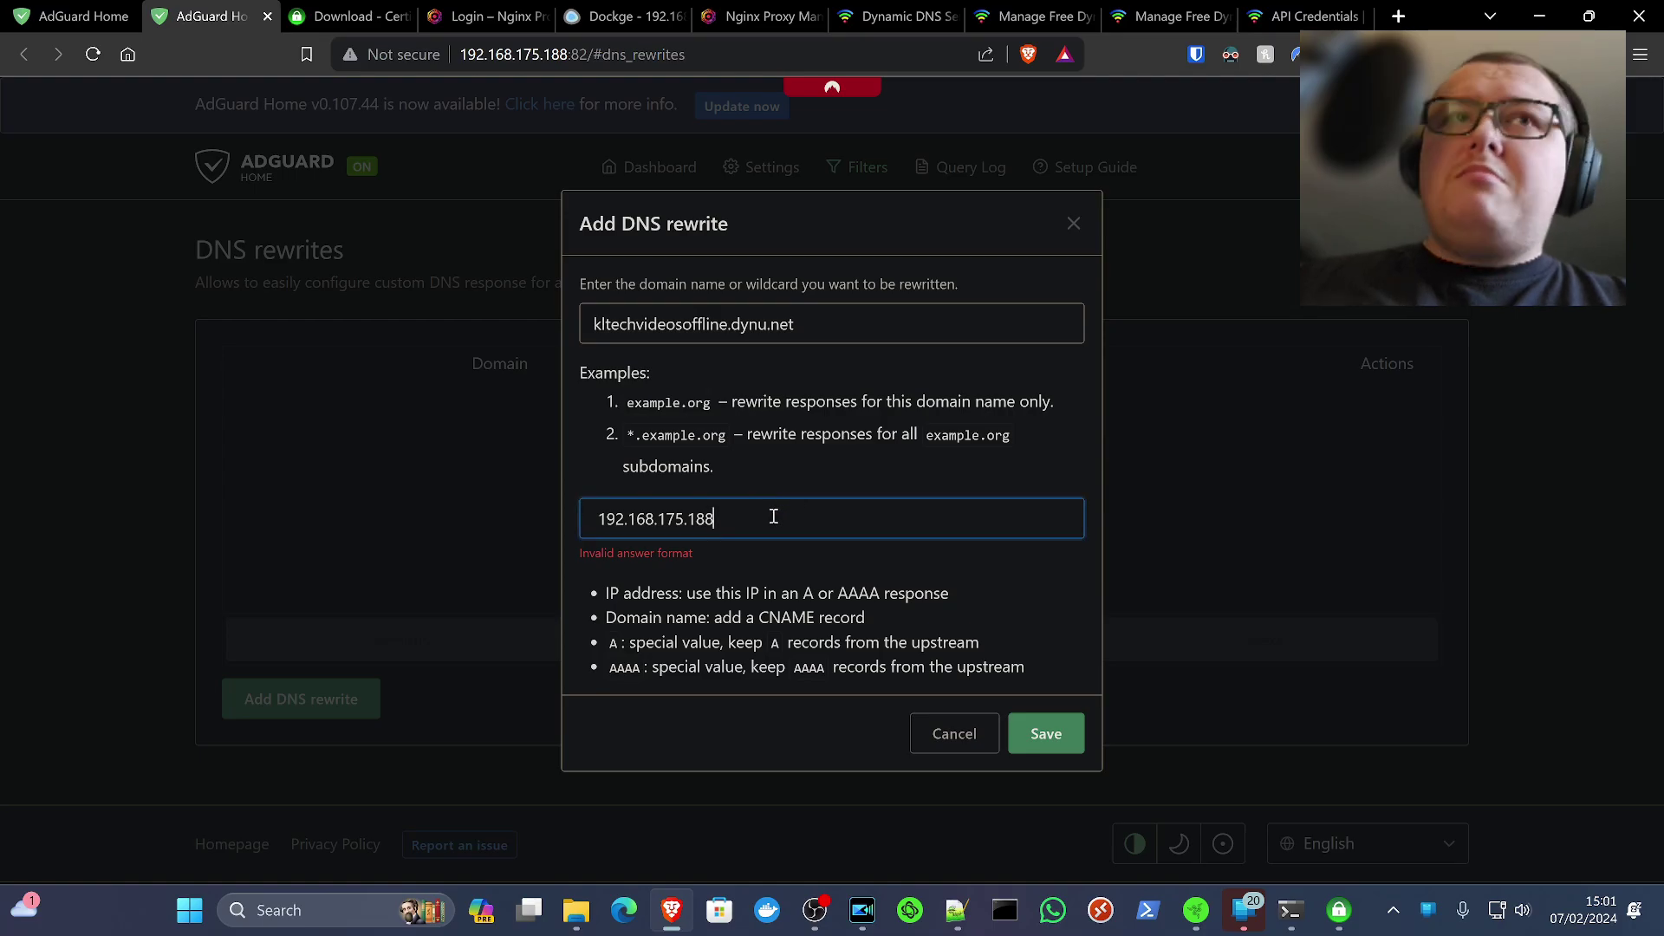
click(597, 519)
key(BackSpace)
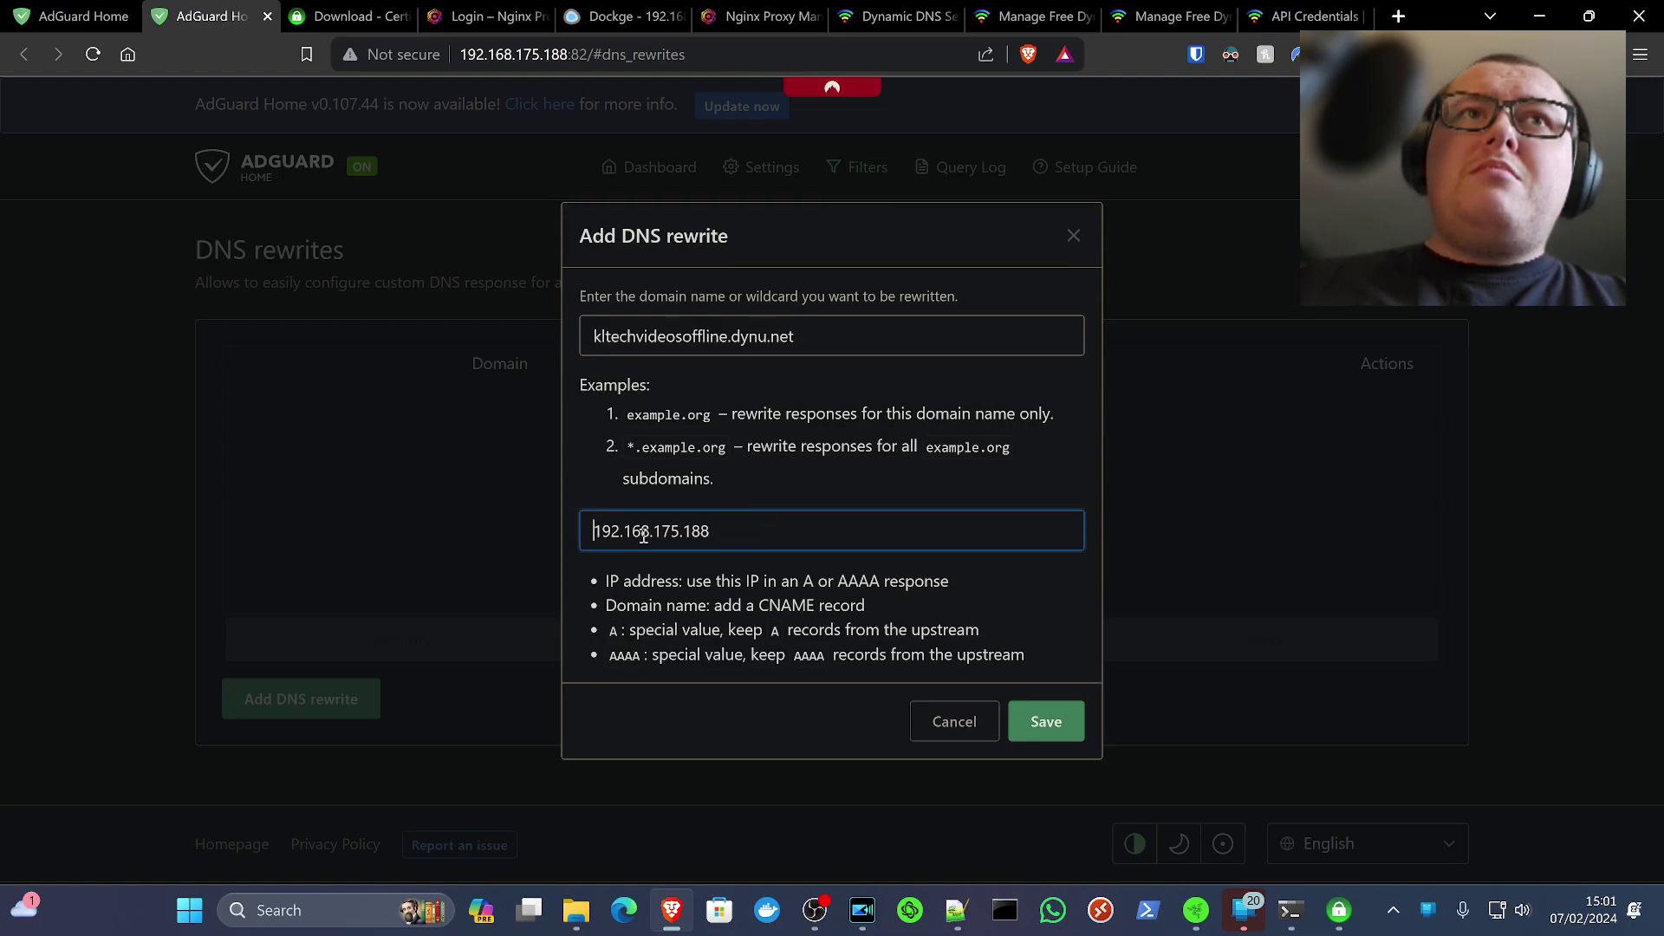
click(1038, 723)
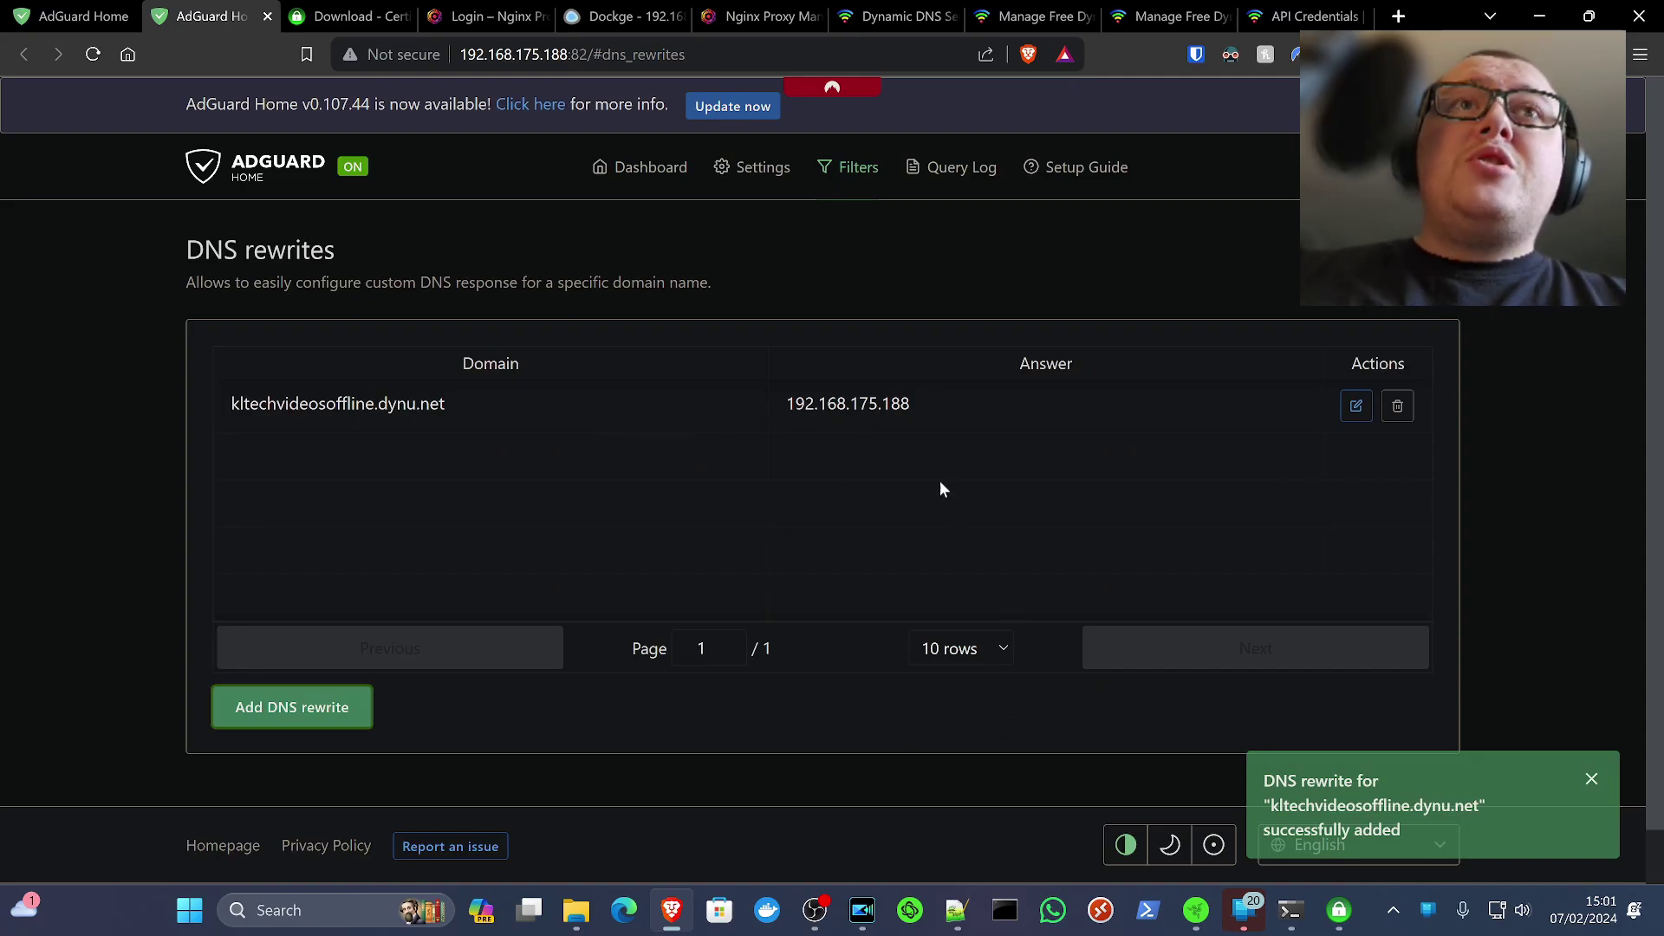
Start another DNS rewrite with the wildcard domain *.kltechvideosoffline.dynu.net
click(332, 719)
click(762, 339)
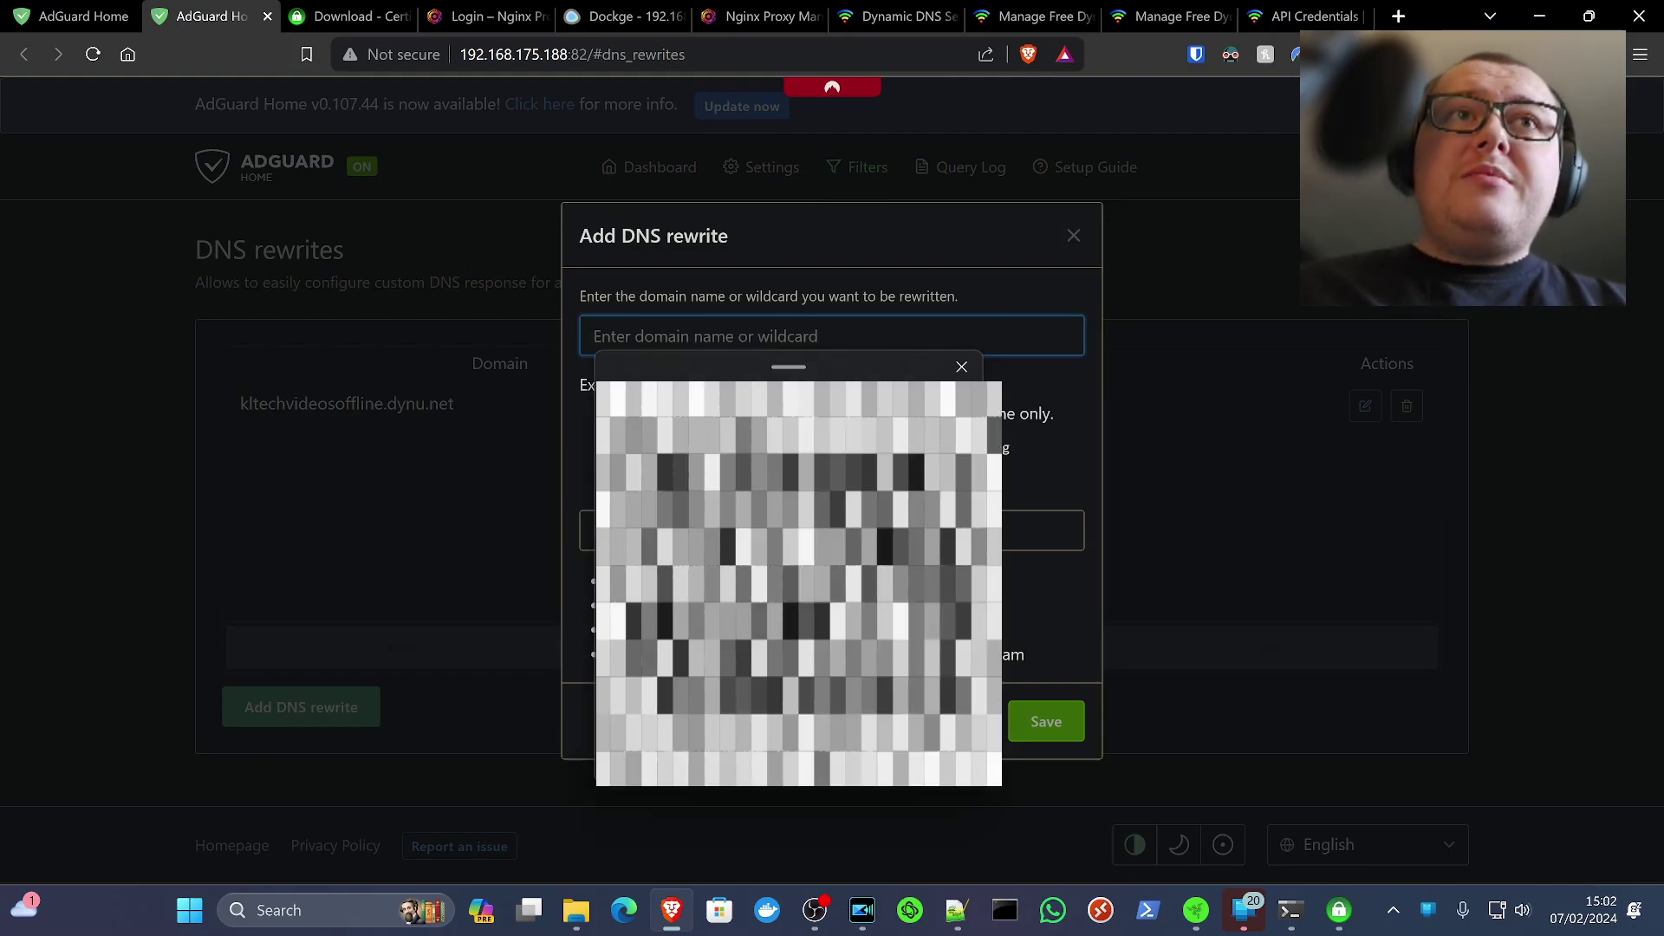
key(Return)
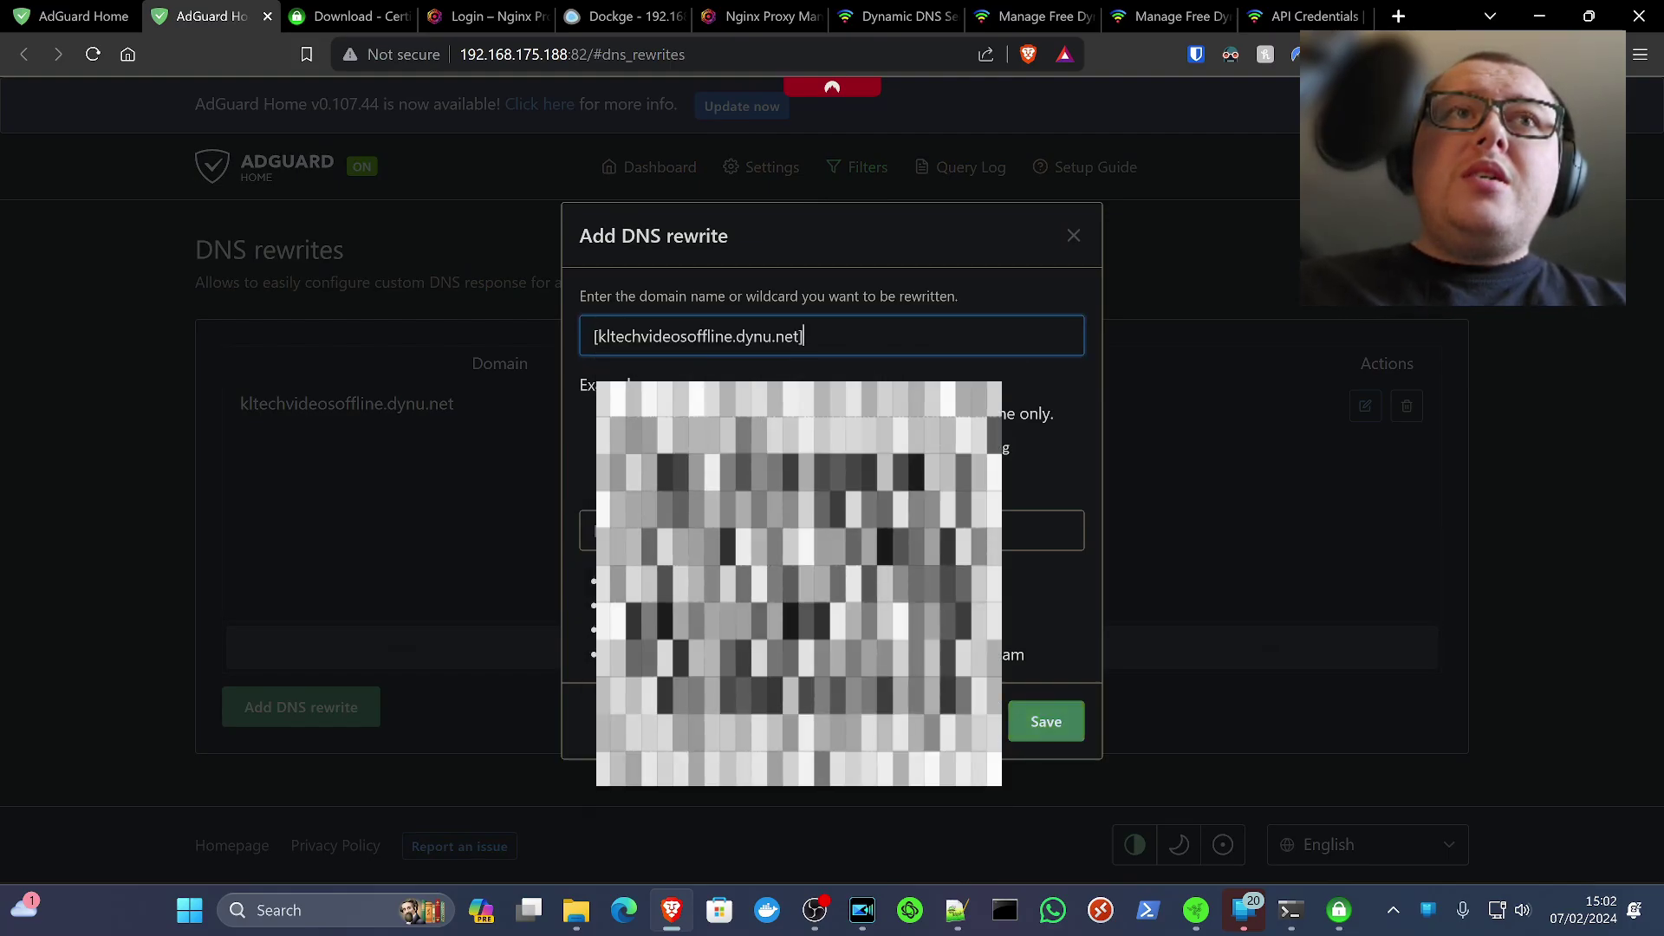
key(Escape)
click(601, 341)
key(BackSpace)
text(*.)
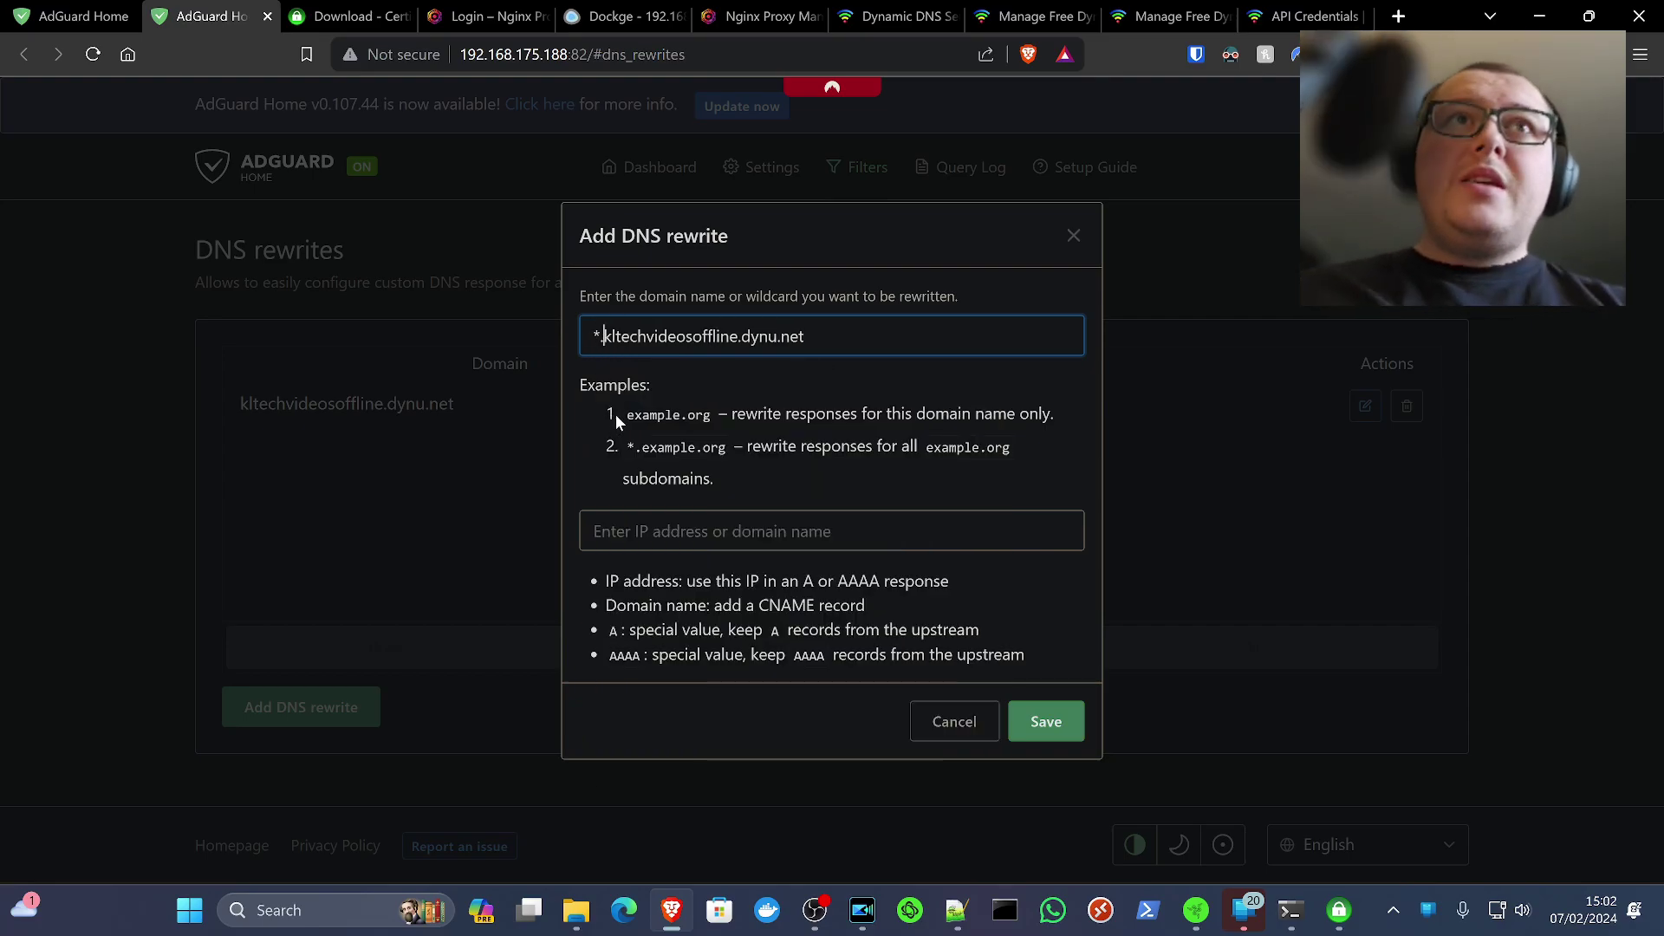
click(835, 444)
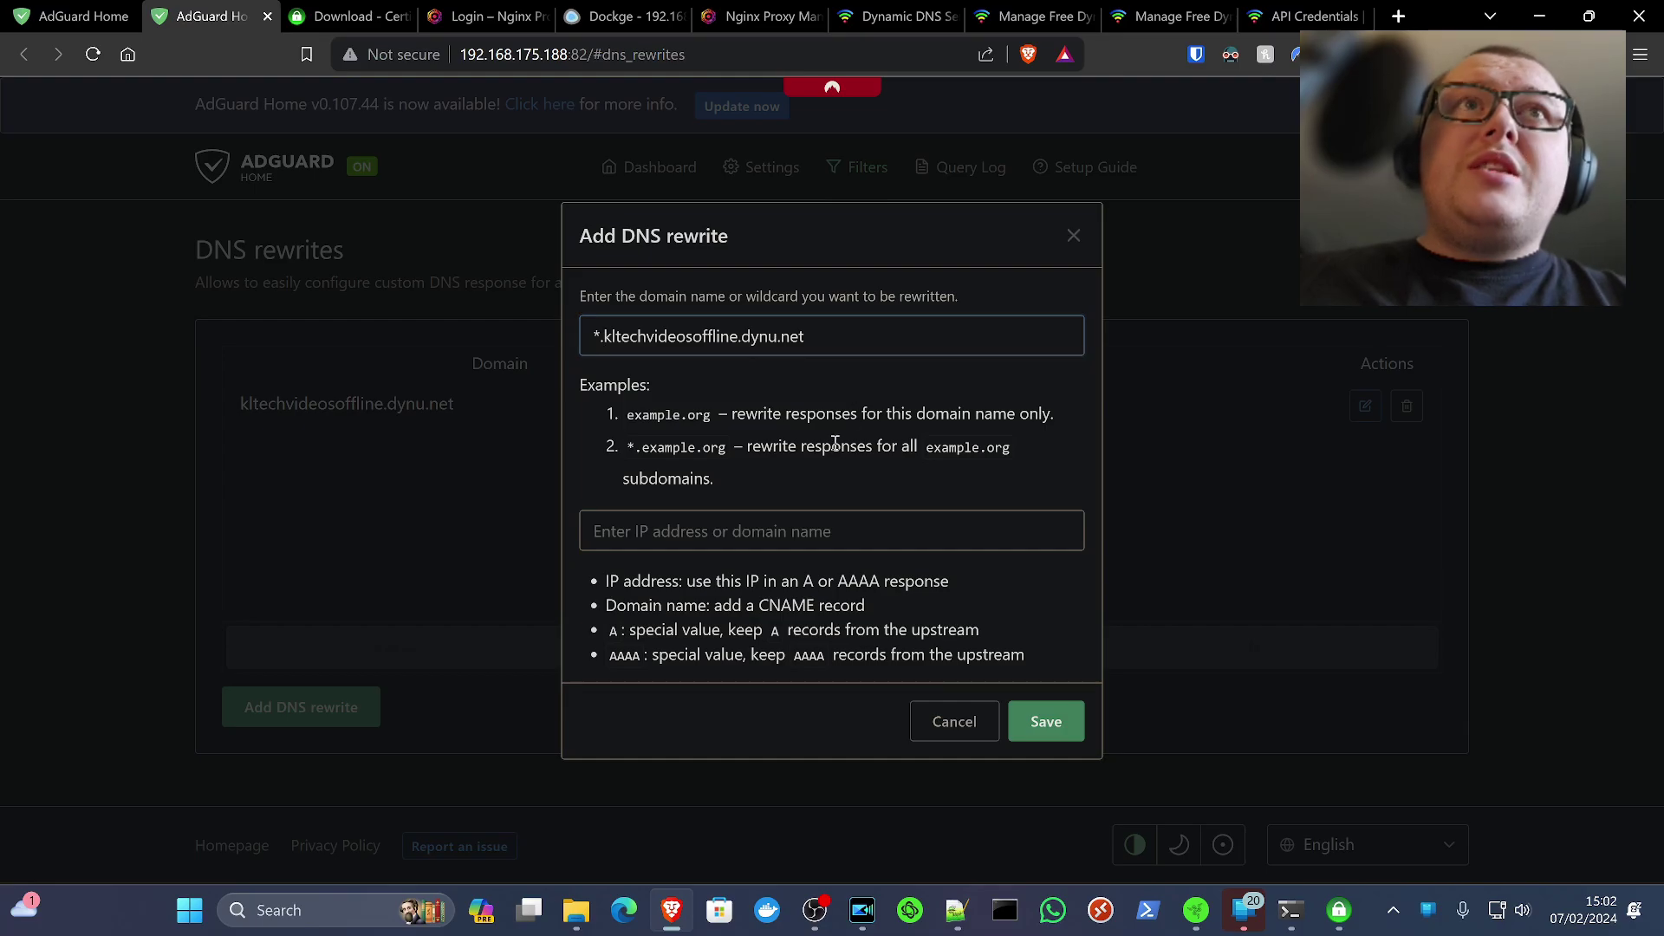
Give the wildcard rewrite the answer 192.168.175.188 and save it
click(781, 520)
key(super+v)
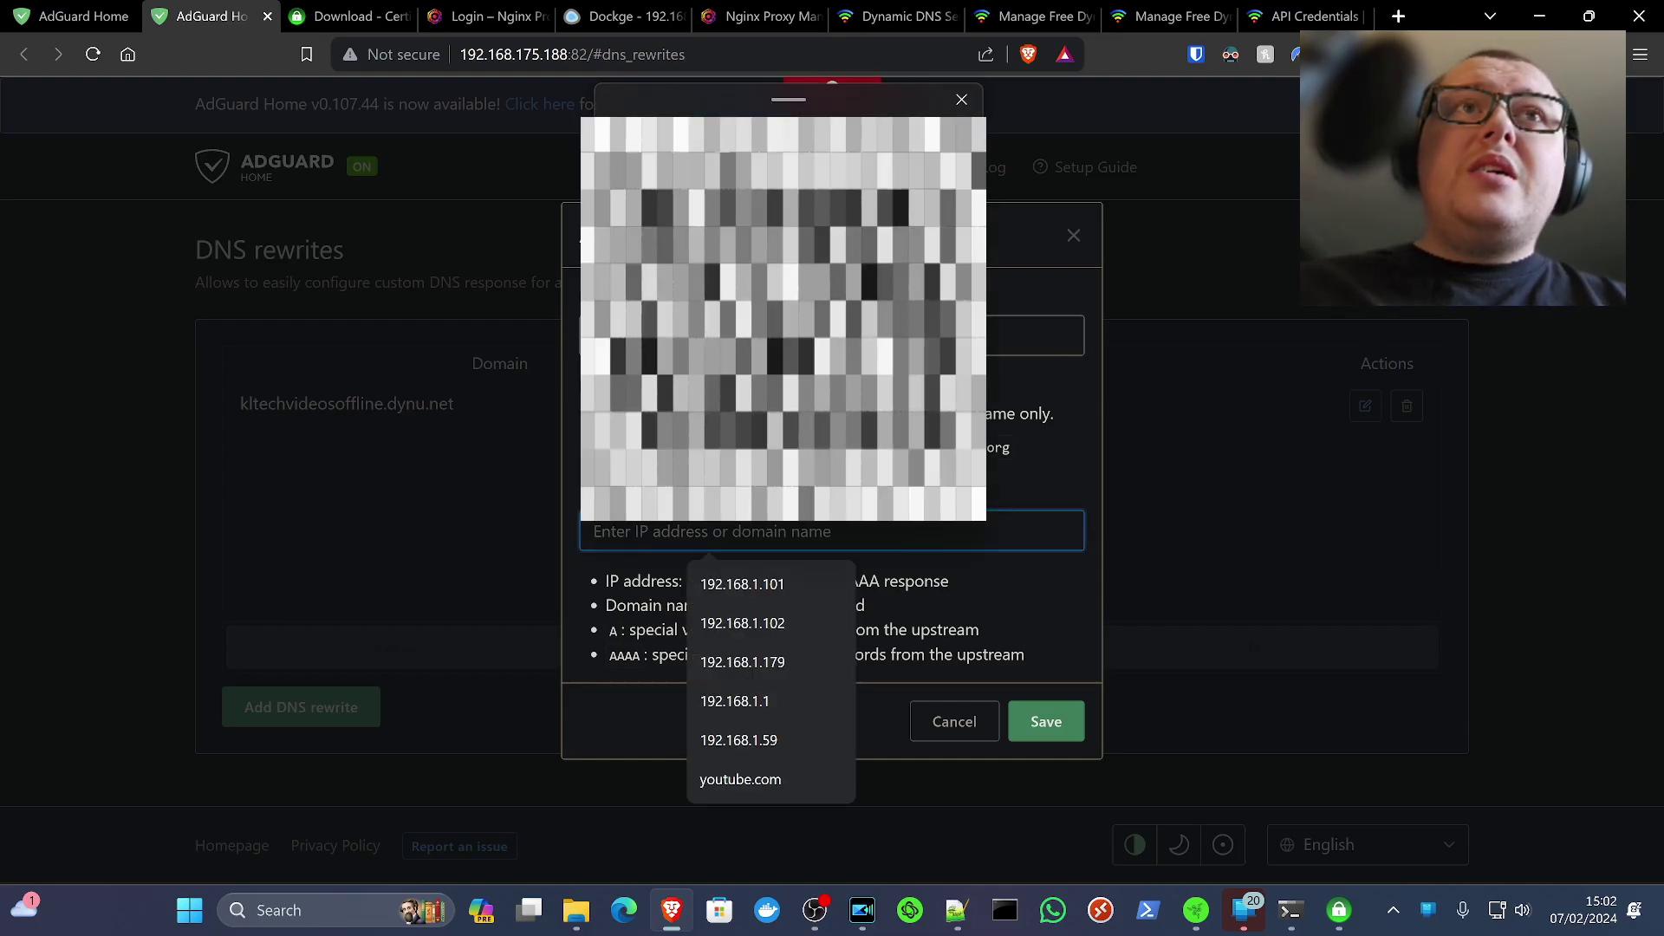
key(Return)
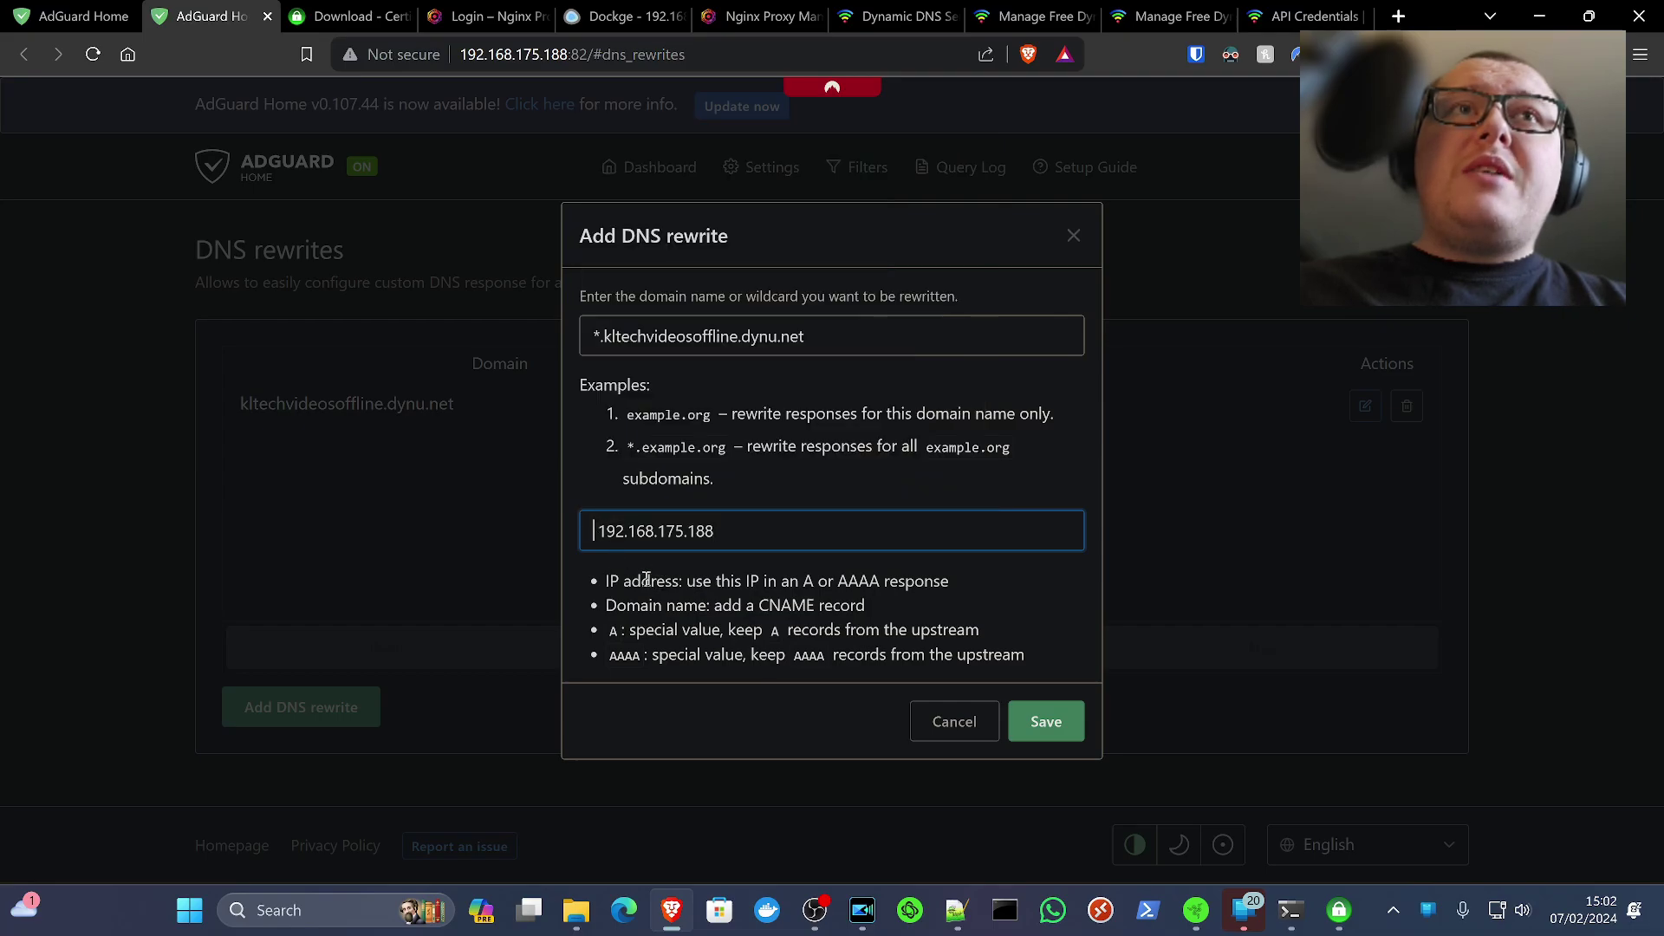
key(BackSpace)
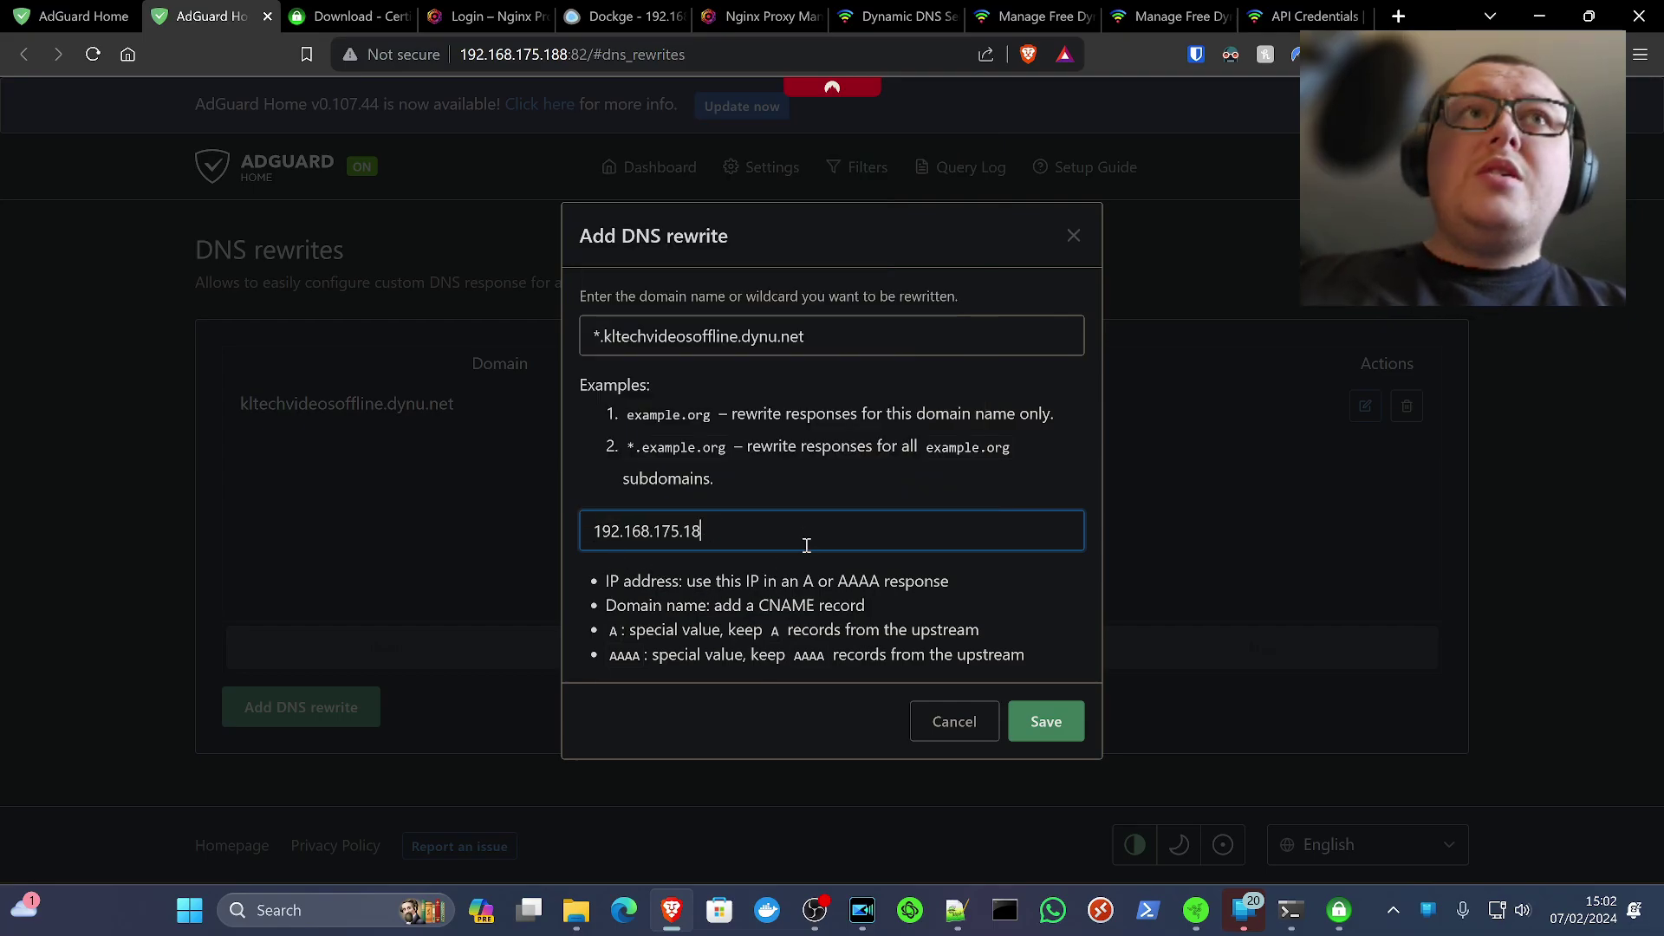
text(8)
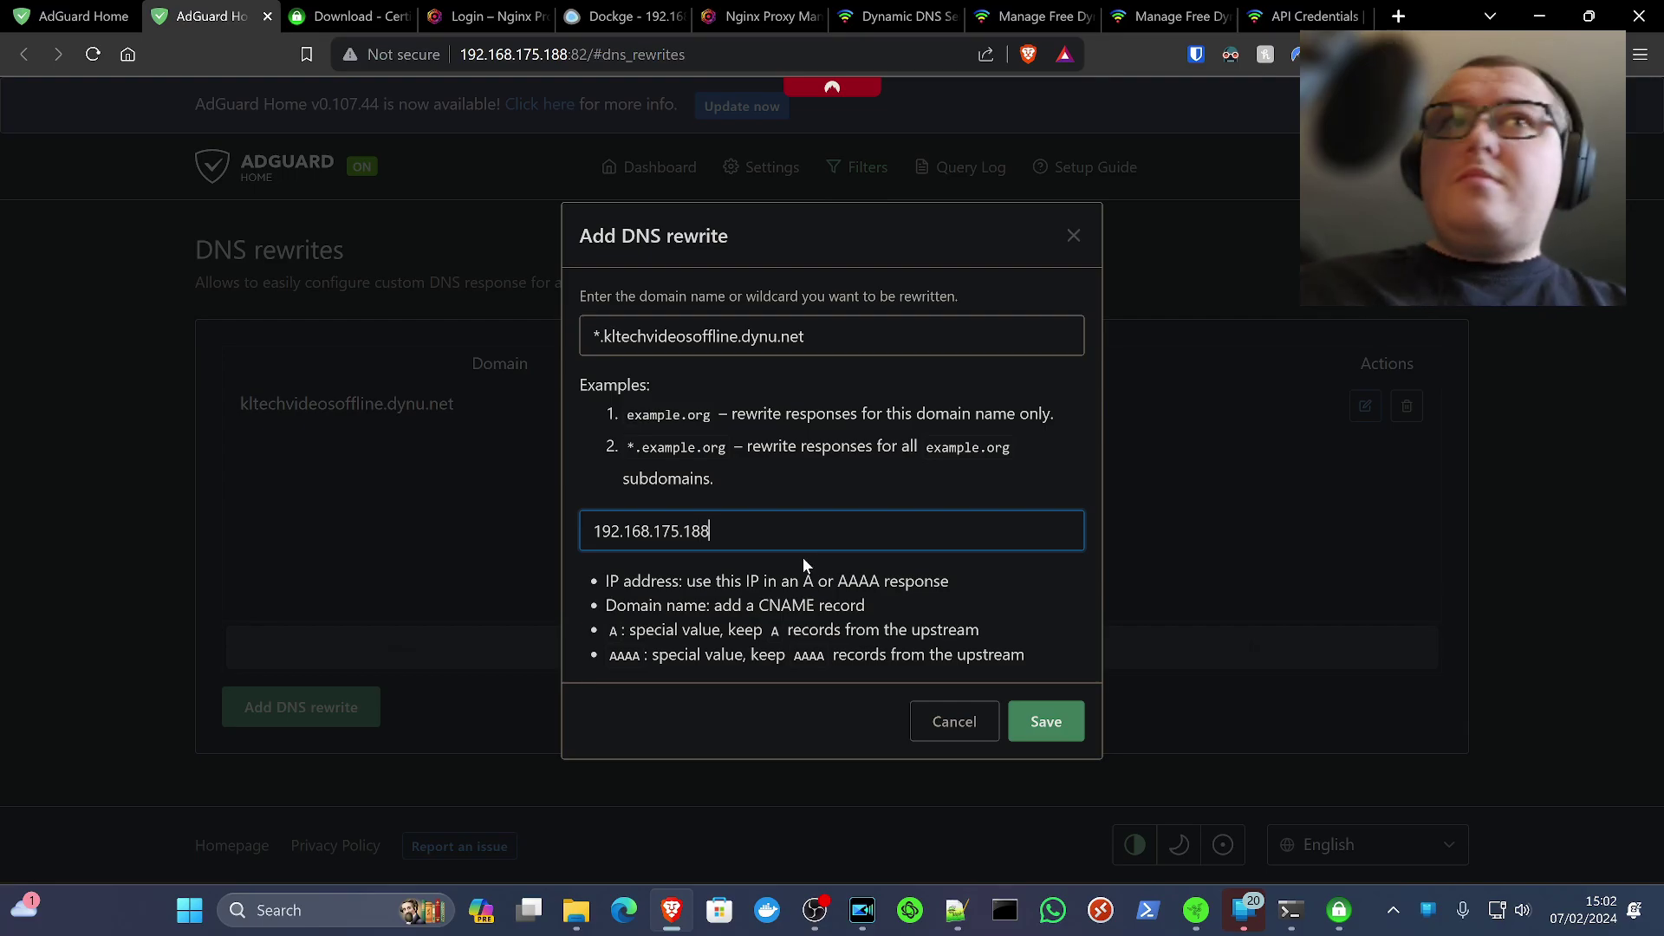
click(1039, 733)
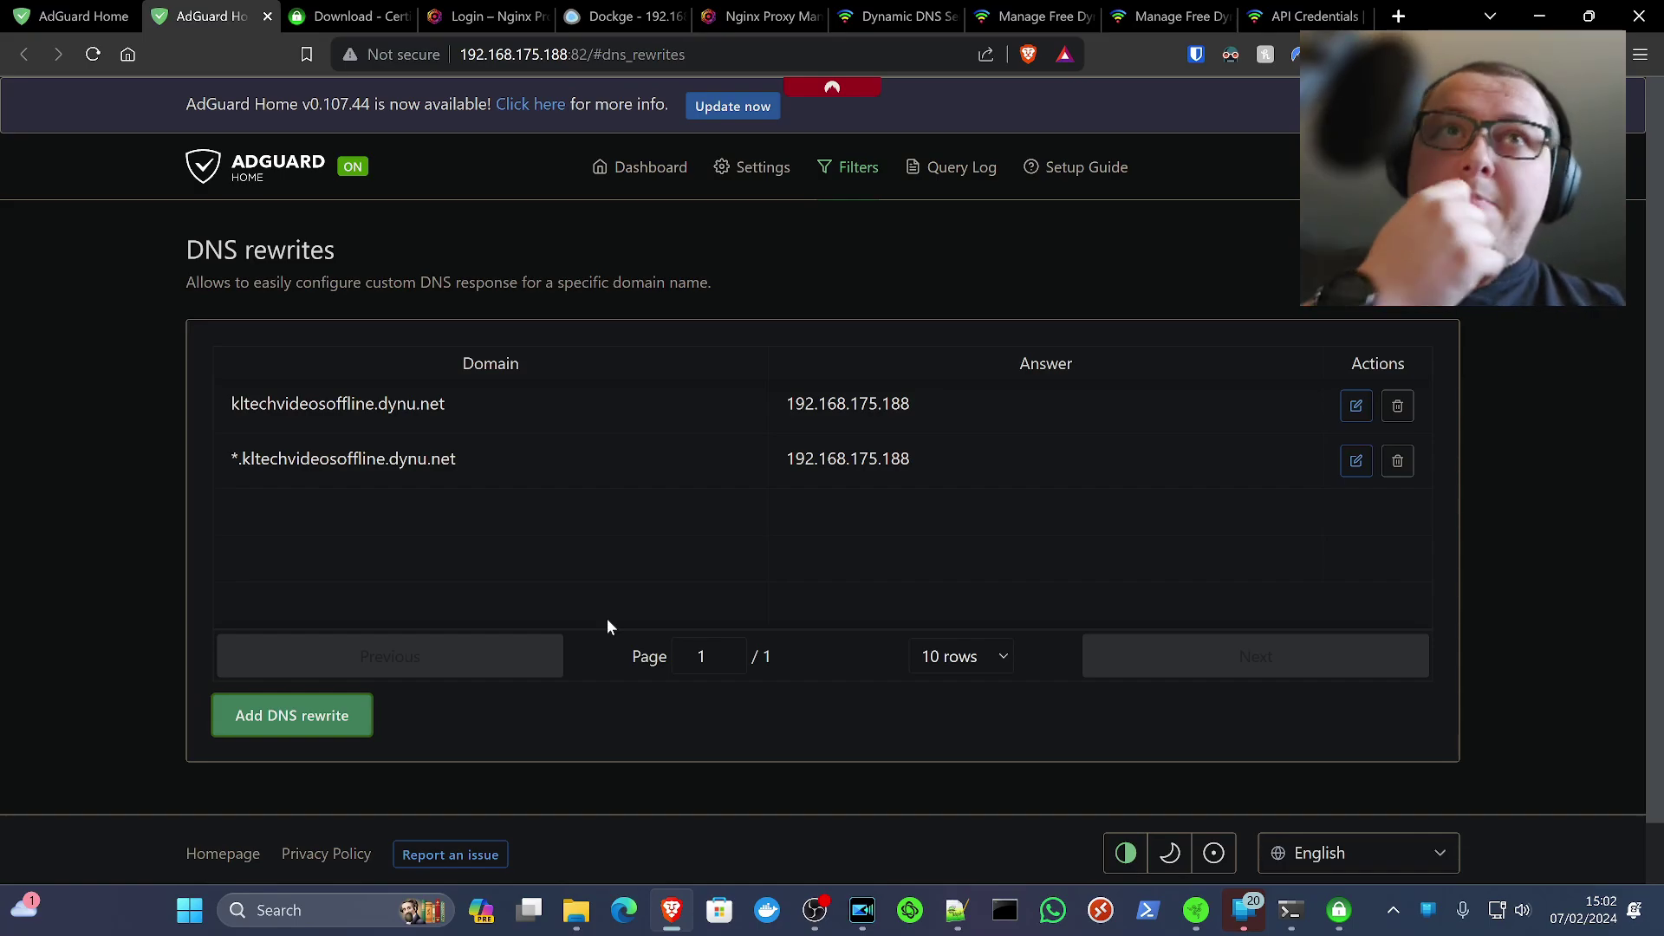
mouse_move(815, 910)
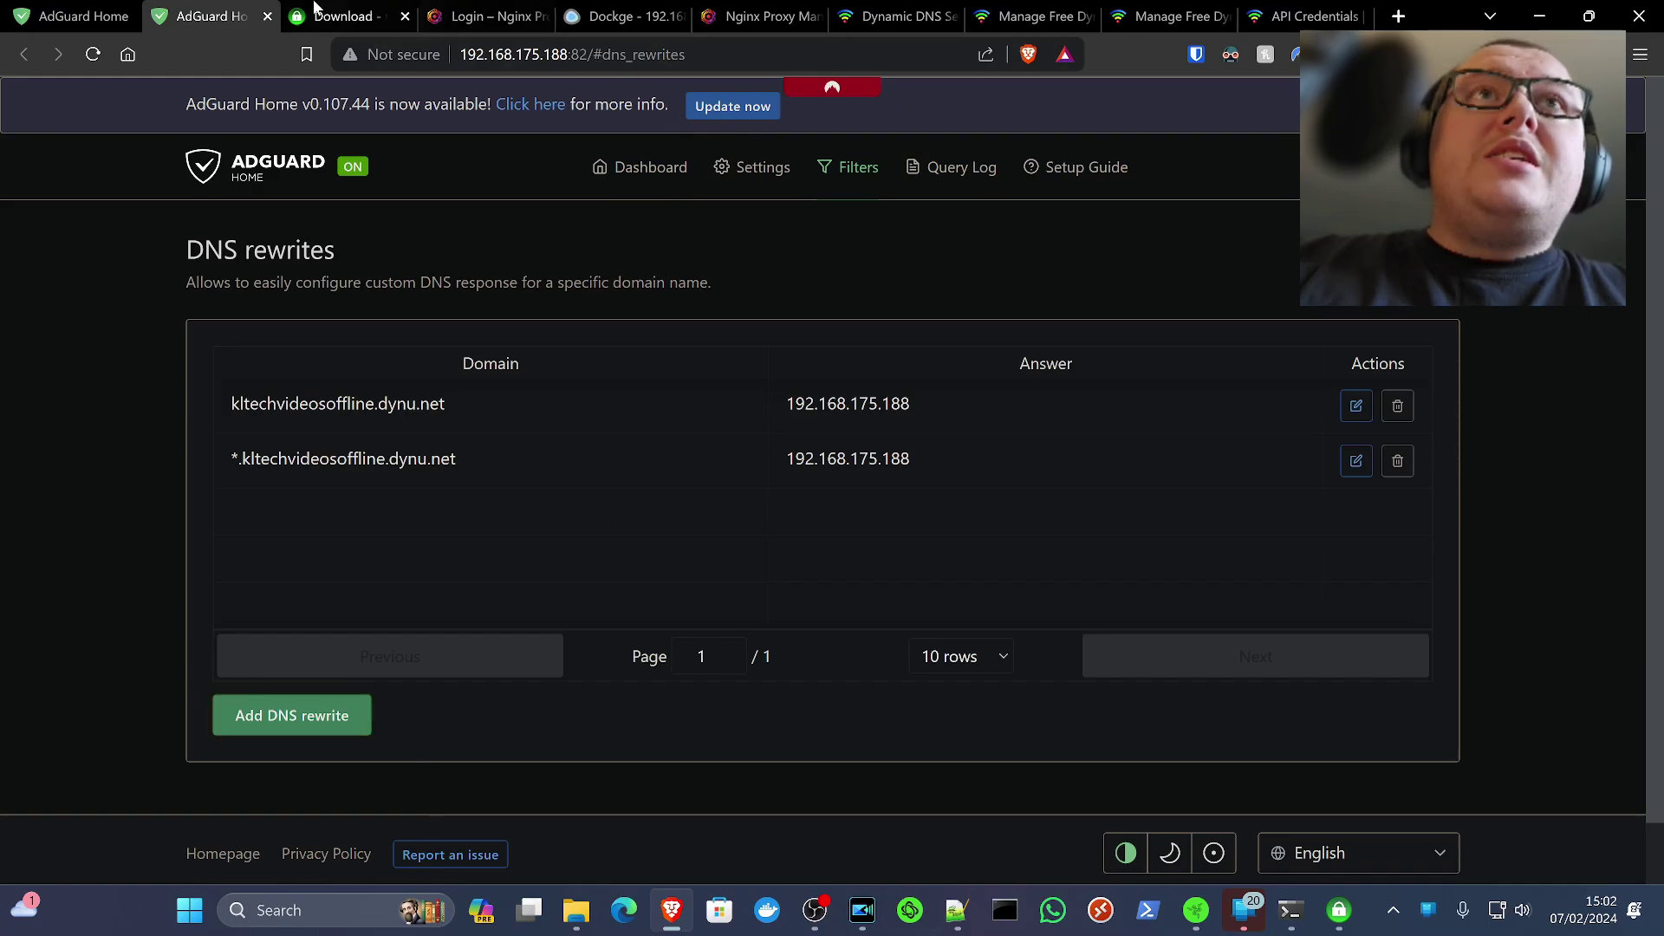
click(75, 15)
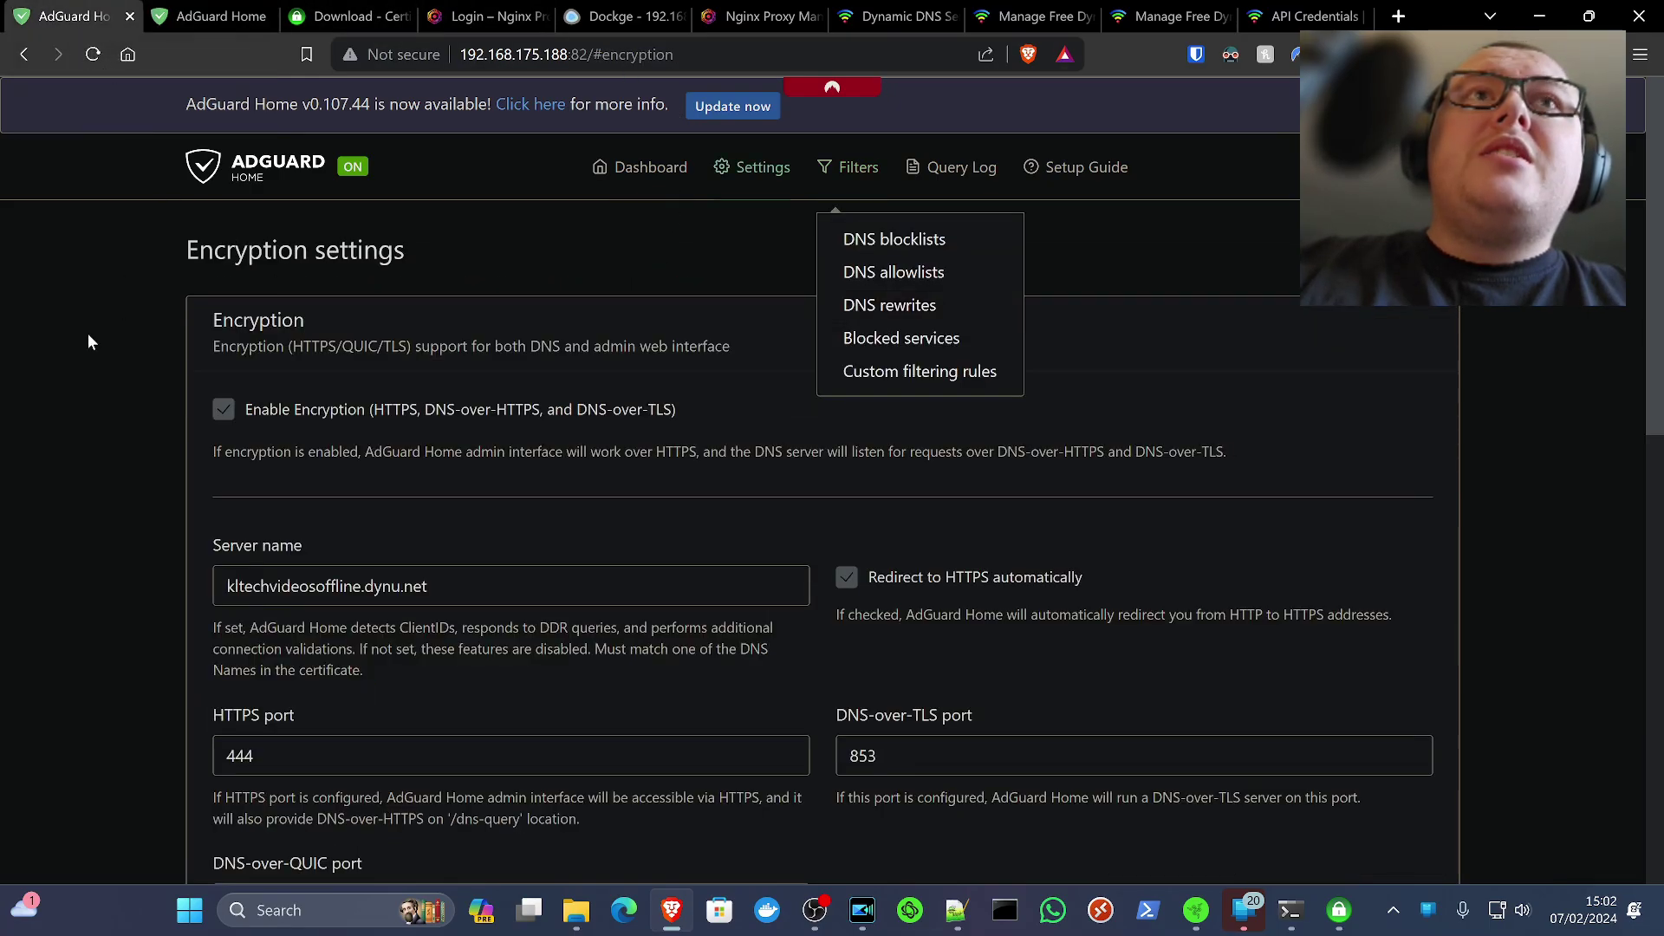
scroll(169, 471, down, 10)
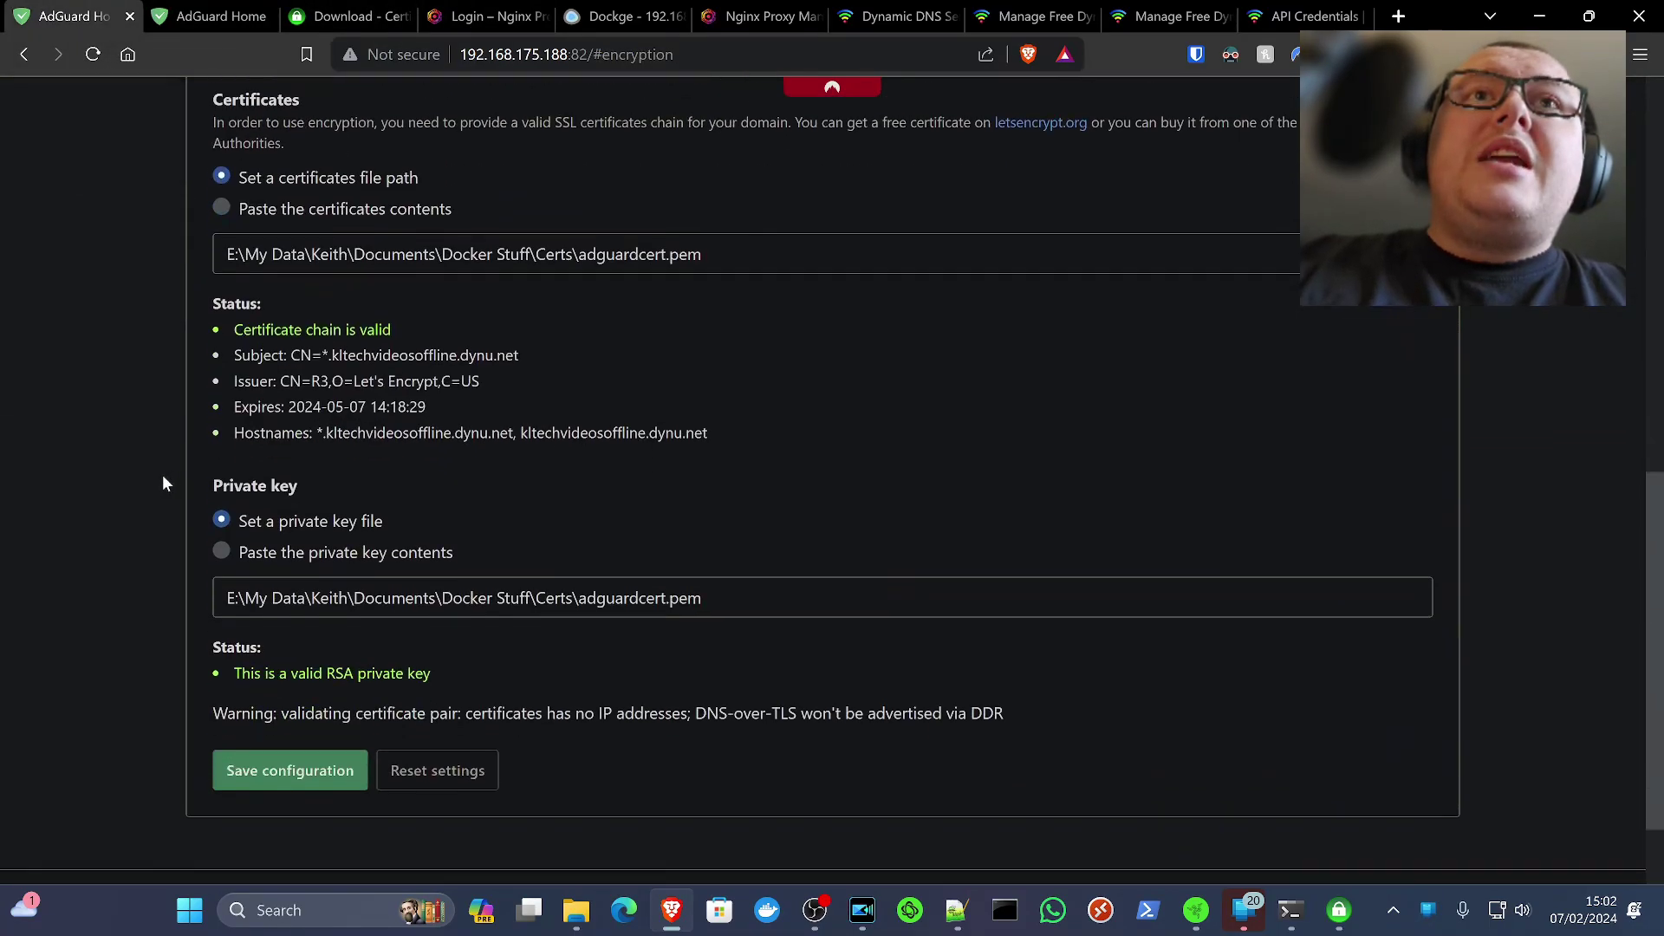
scroll(162, 482, down, 2)
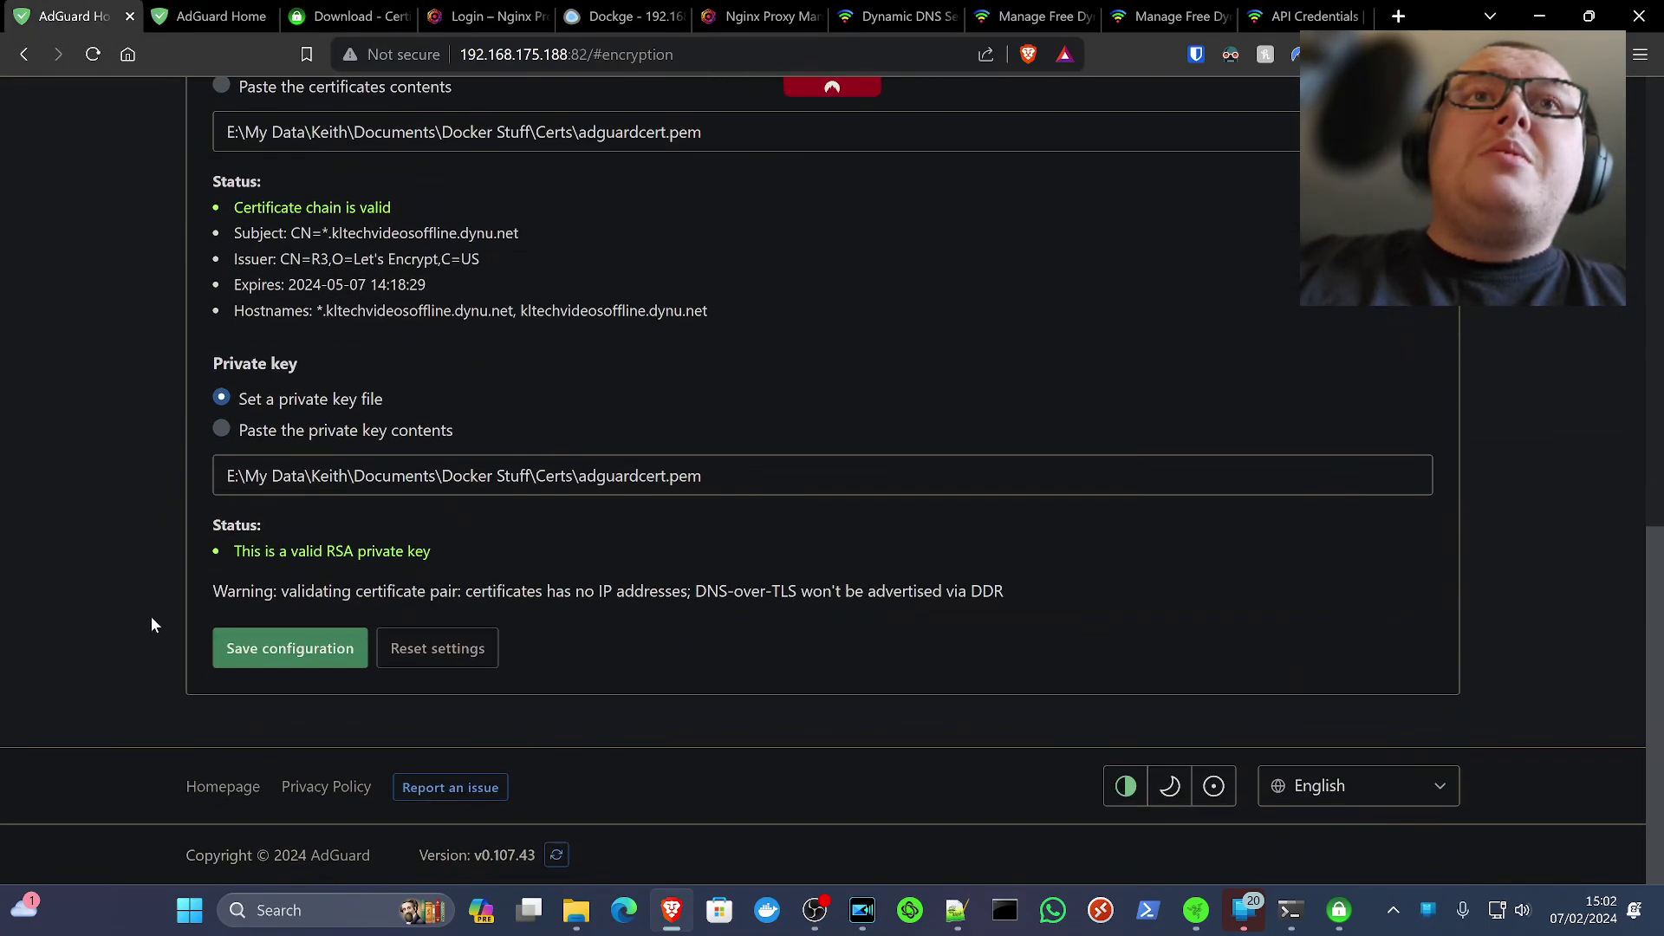
click(267, 650)
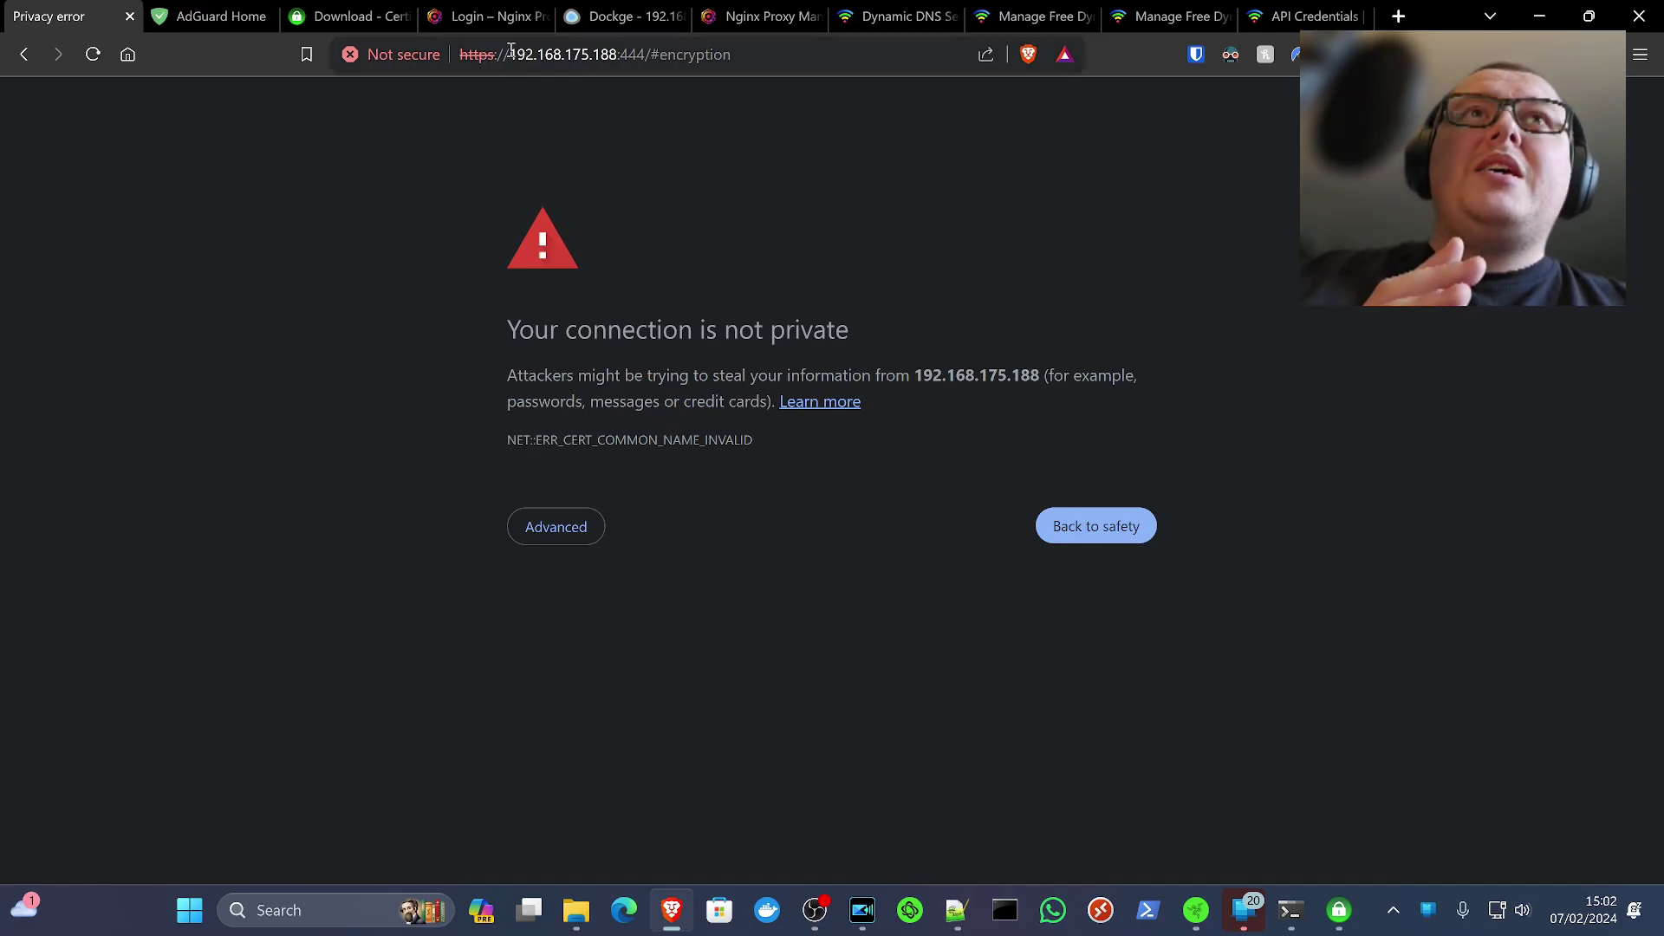
Go to kltechvideosoffline.dynu.net in the browser address bar
click(589, 53)
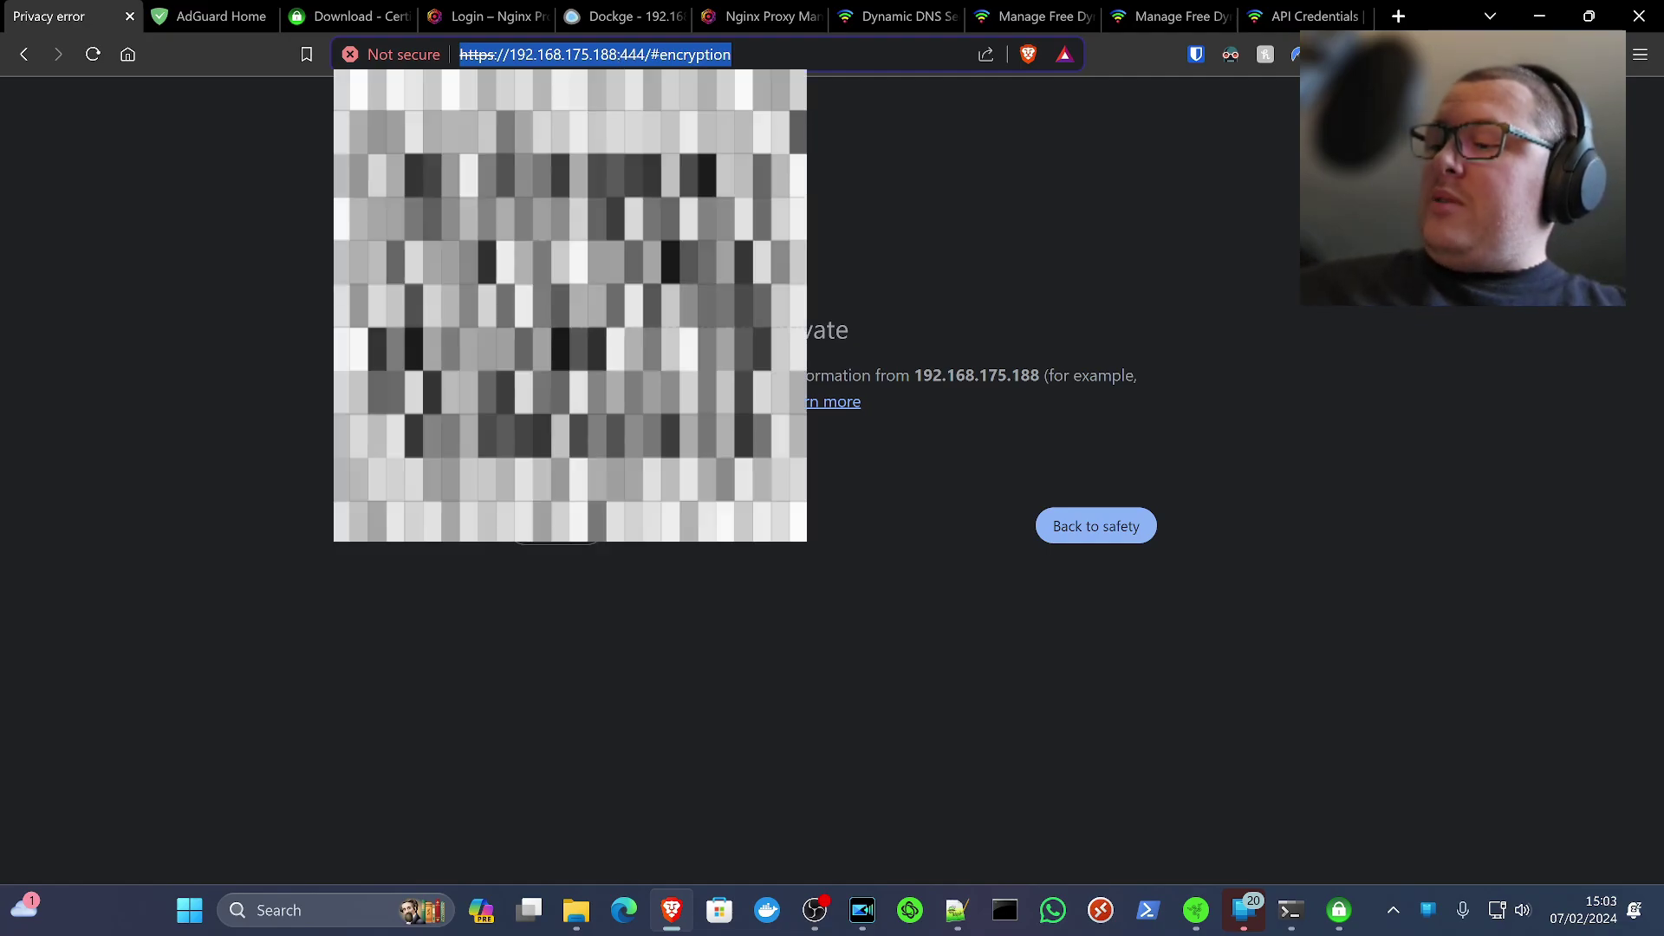
text(192.168.175.188)
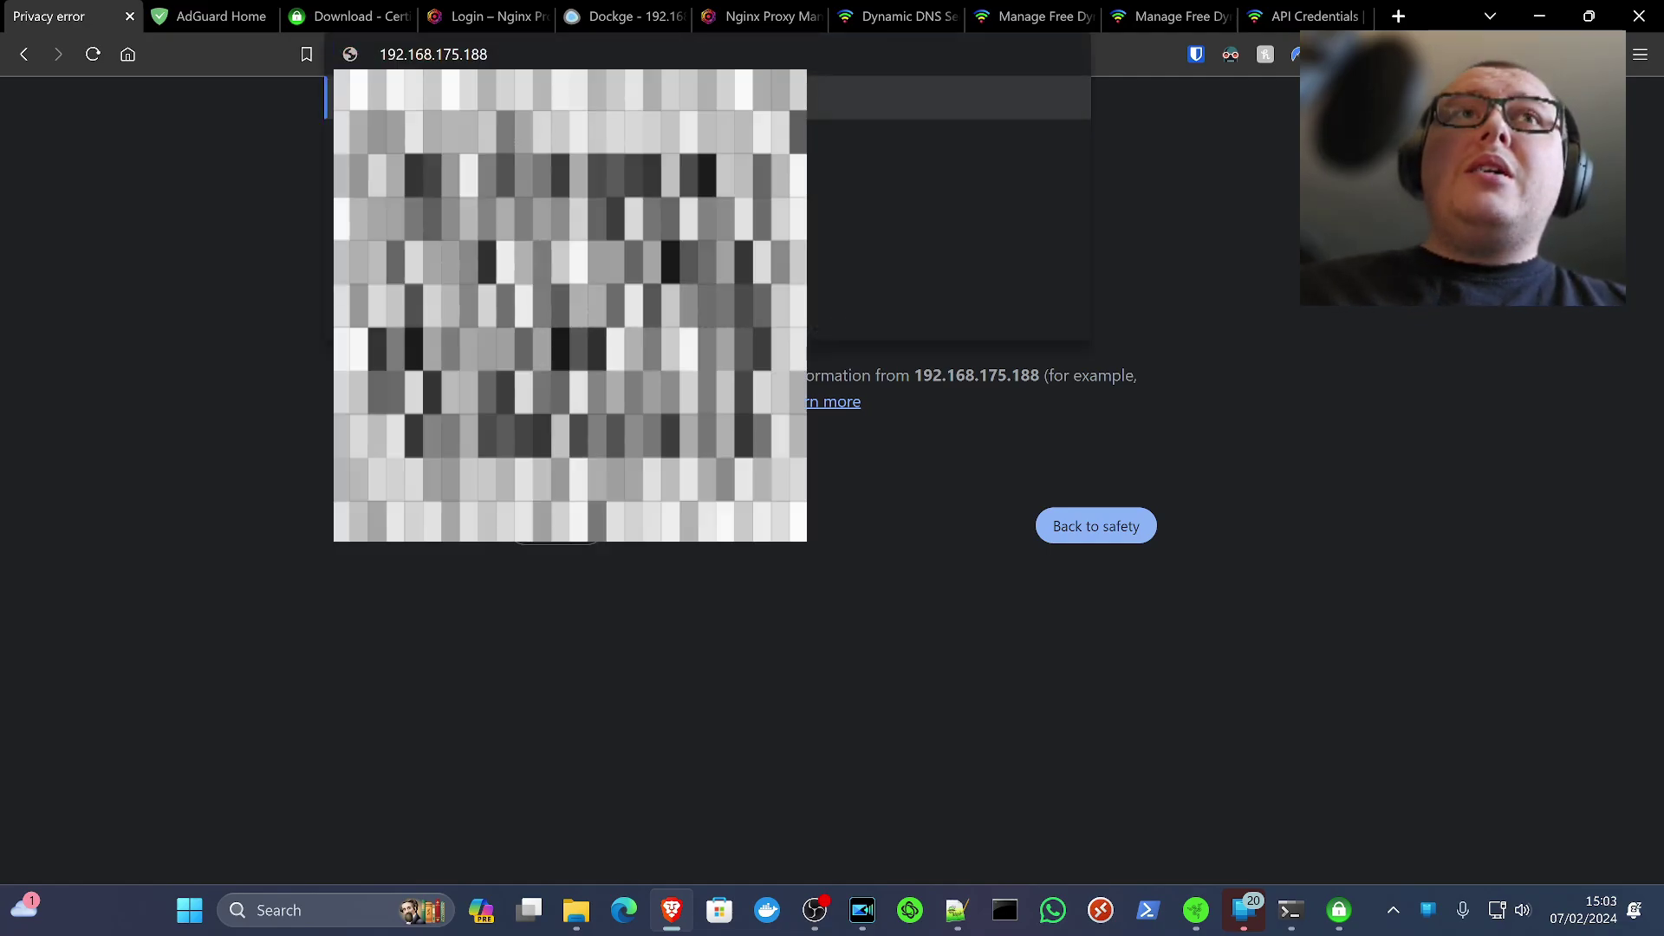
key(ctrl+a)
key(super+v)
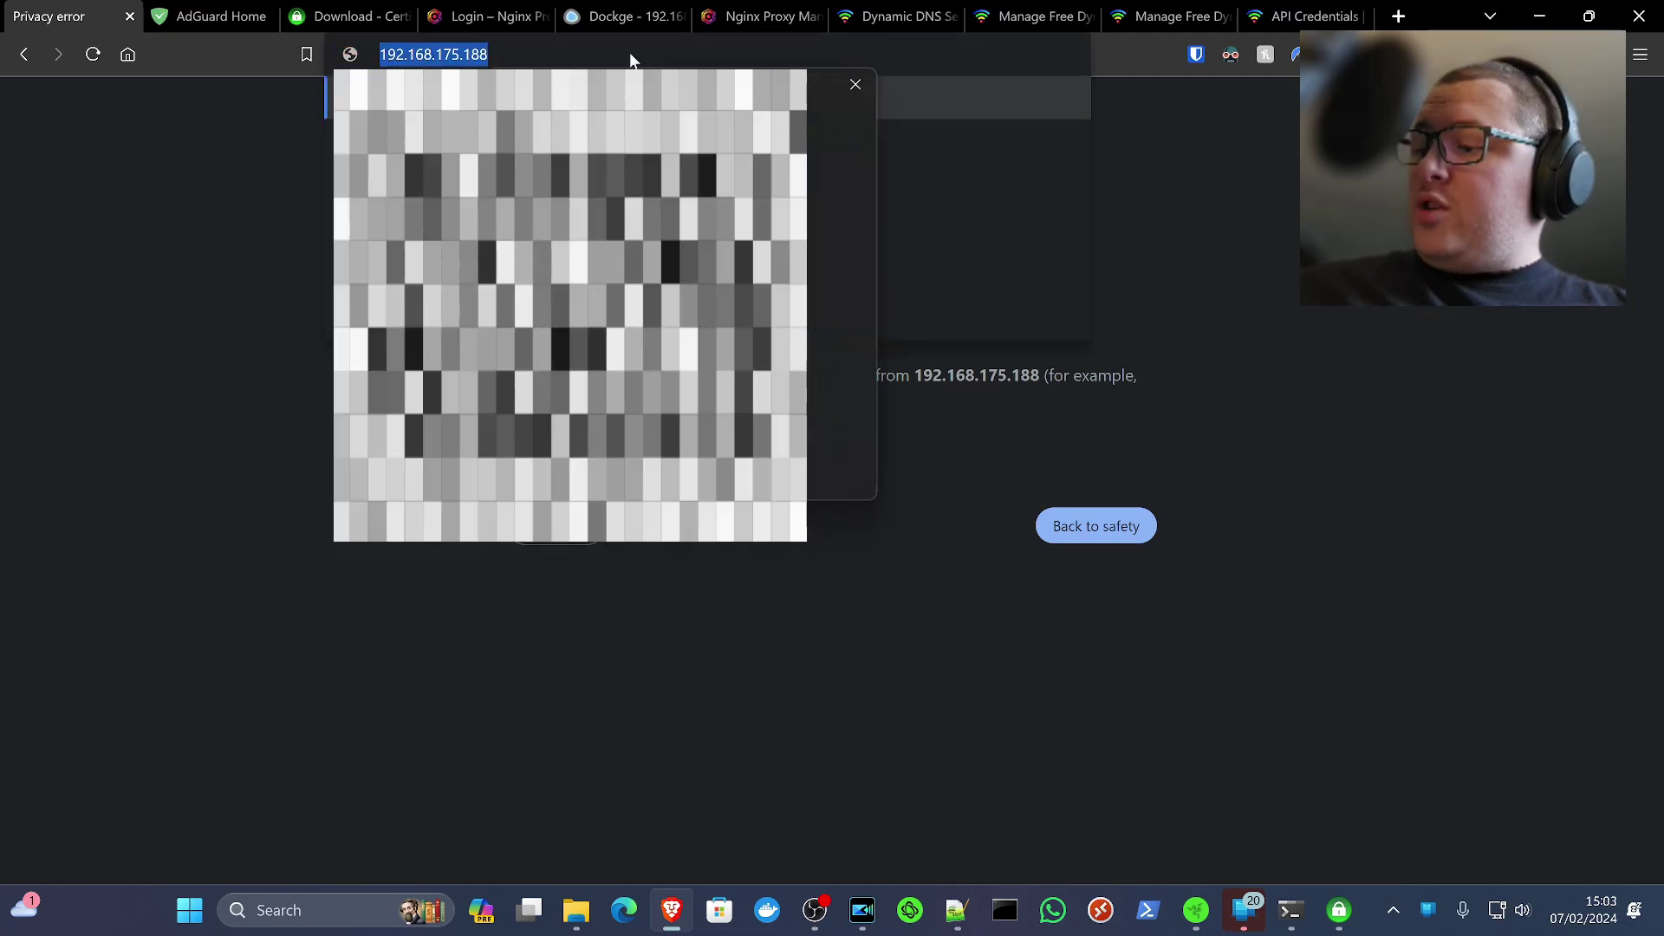
key(Down)
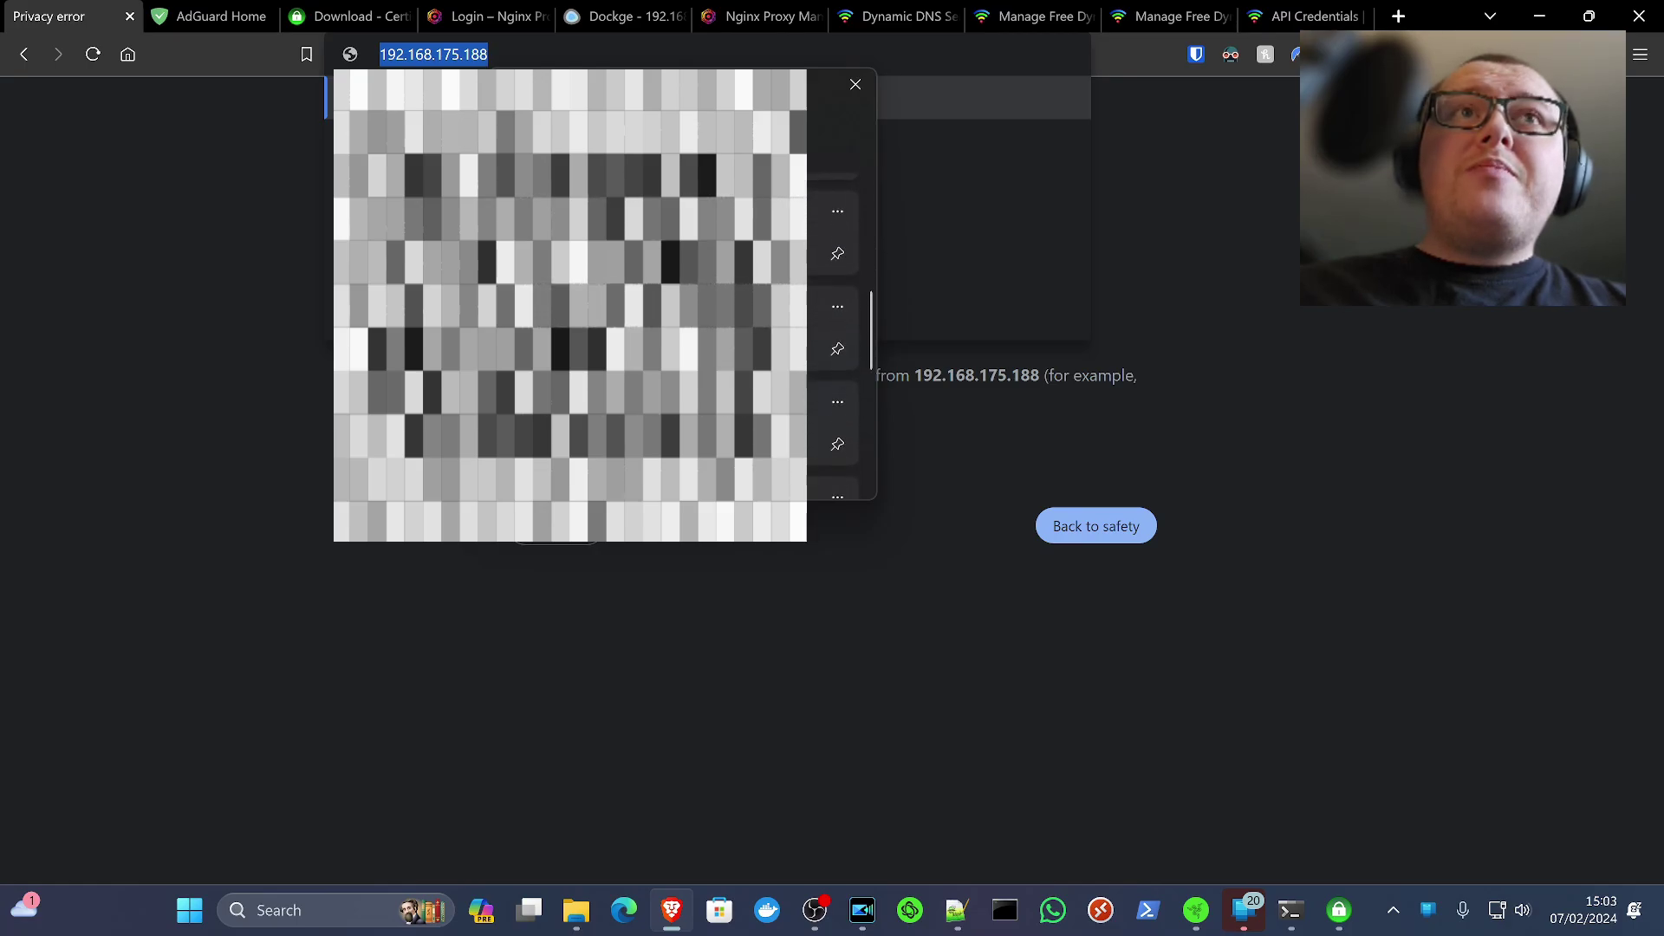
key(Return)
key(BackSpace)
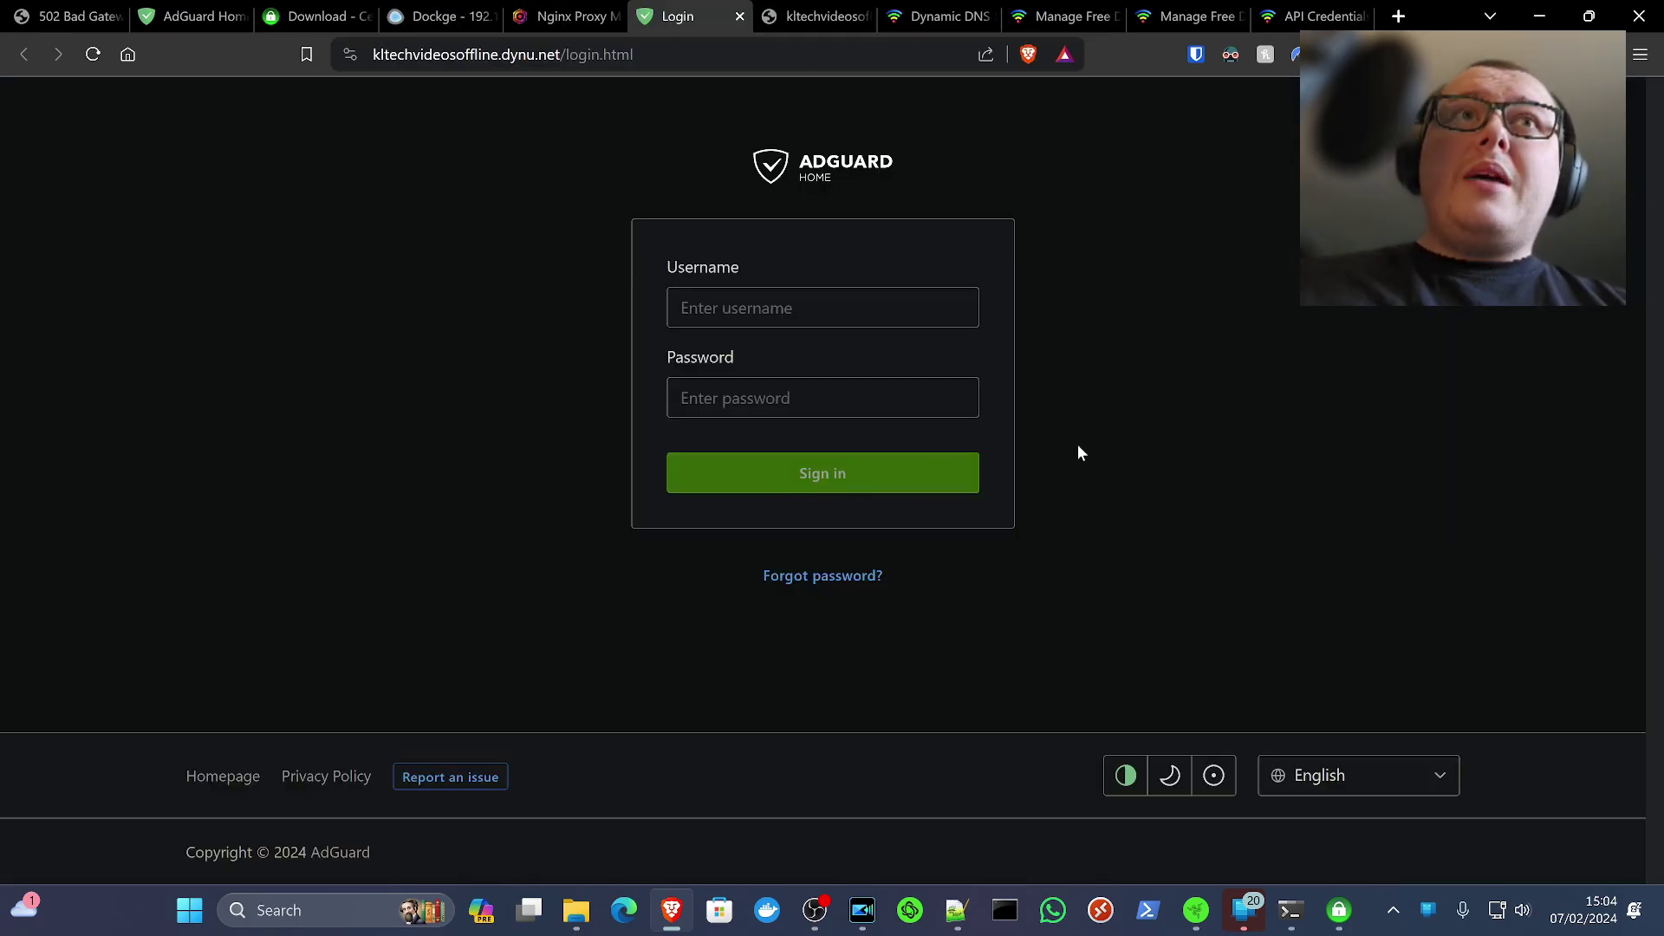
Inspect the site's connection security and its wildcard Let's Encrypt certificate
click(350, 55)
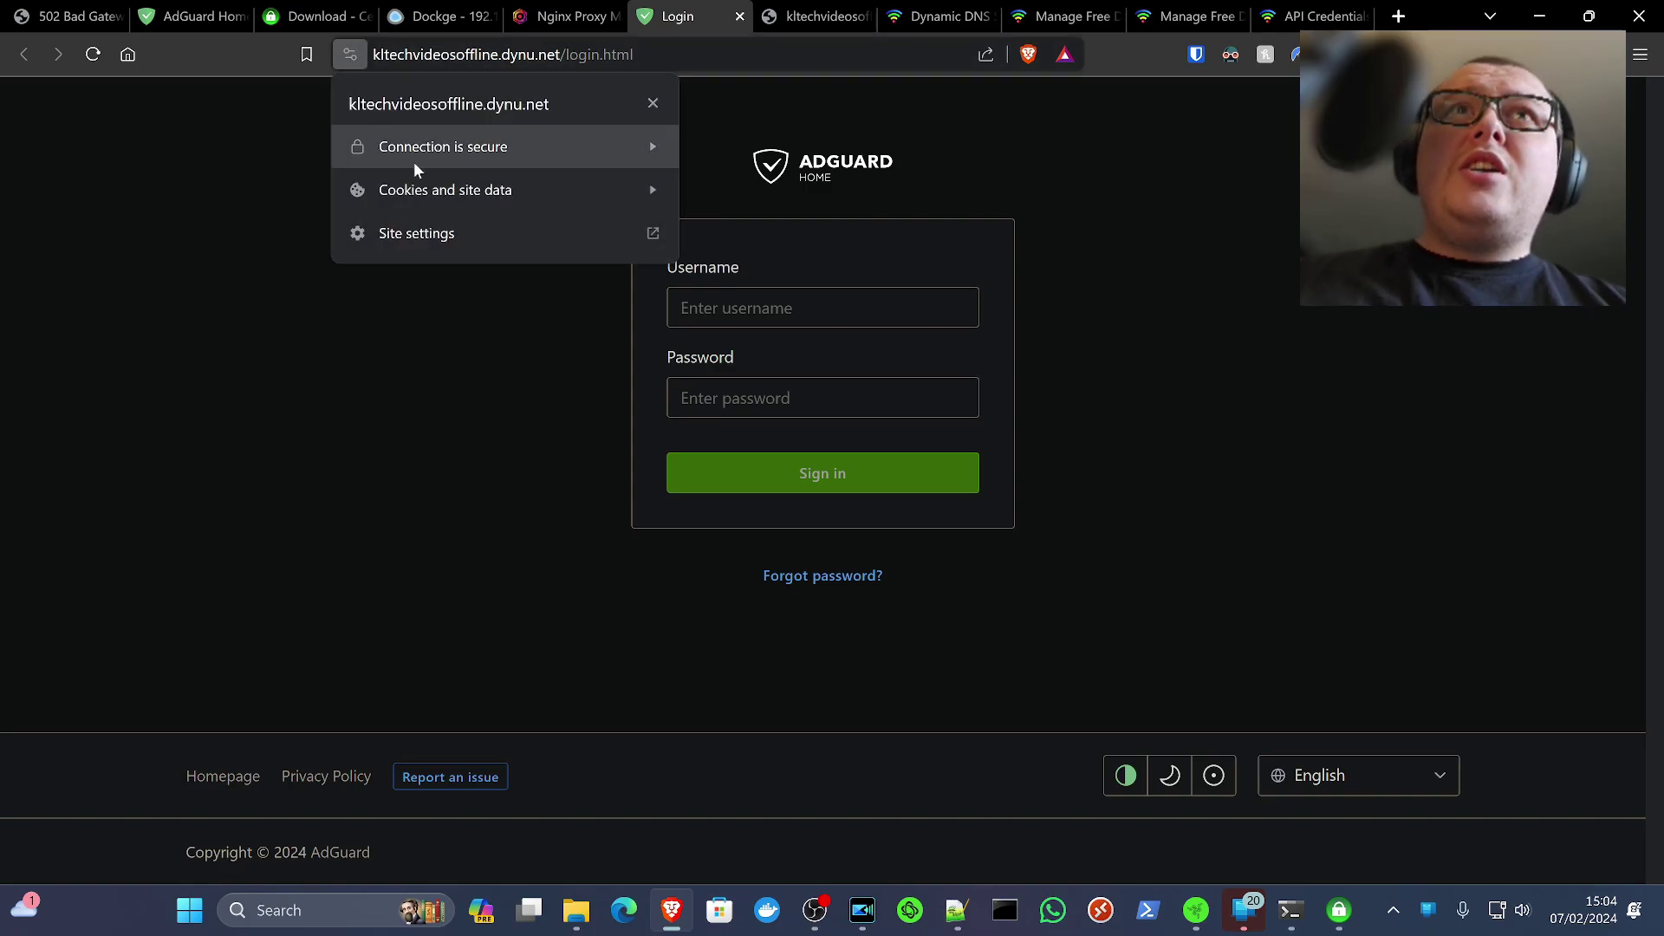
click(433, 149)
click(472, 291)
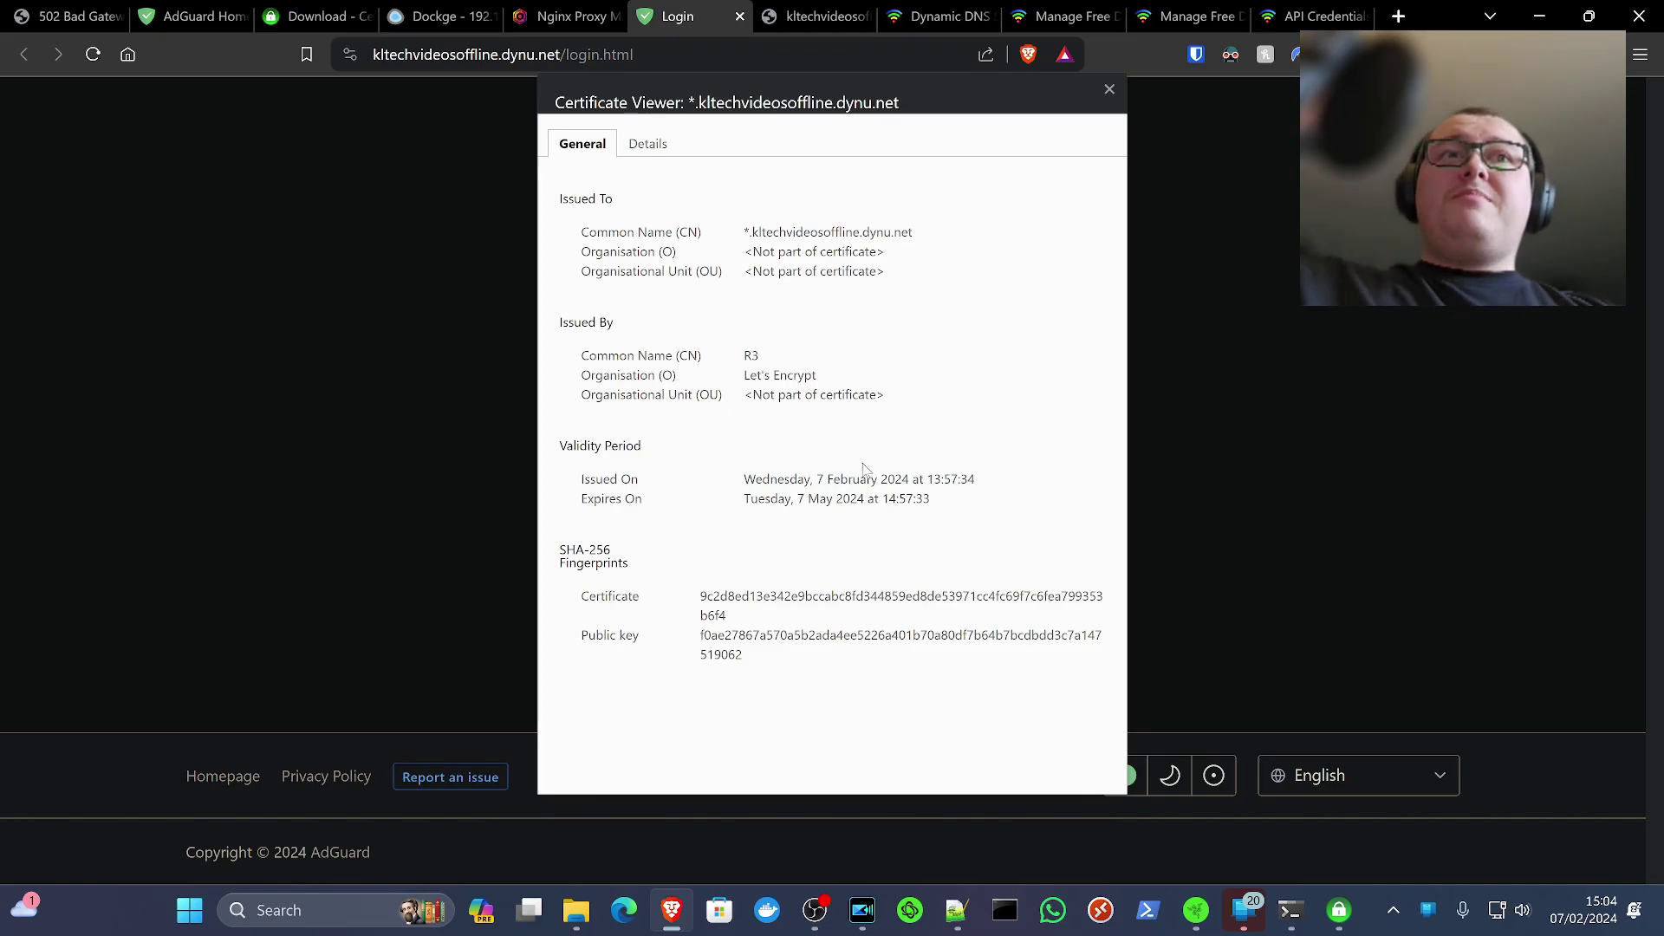
click(1110, 89)
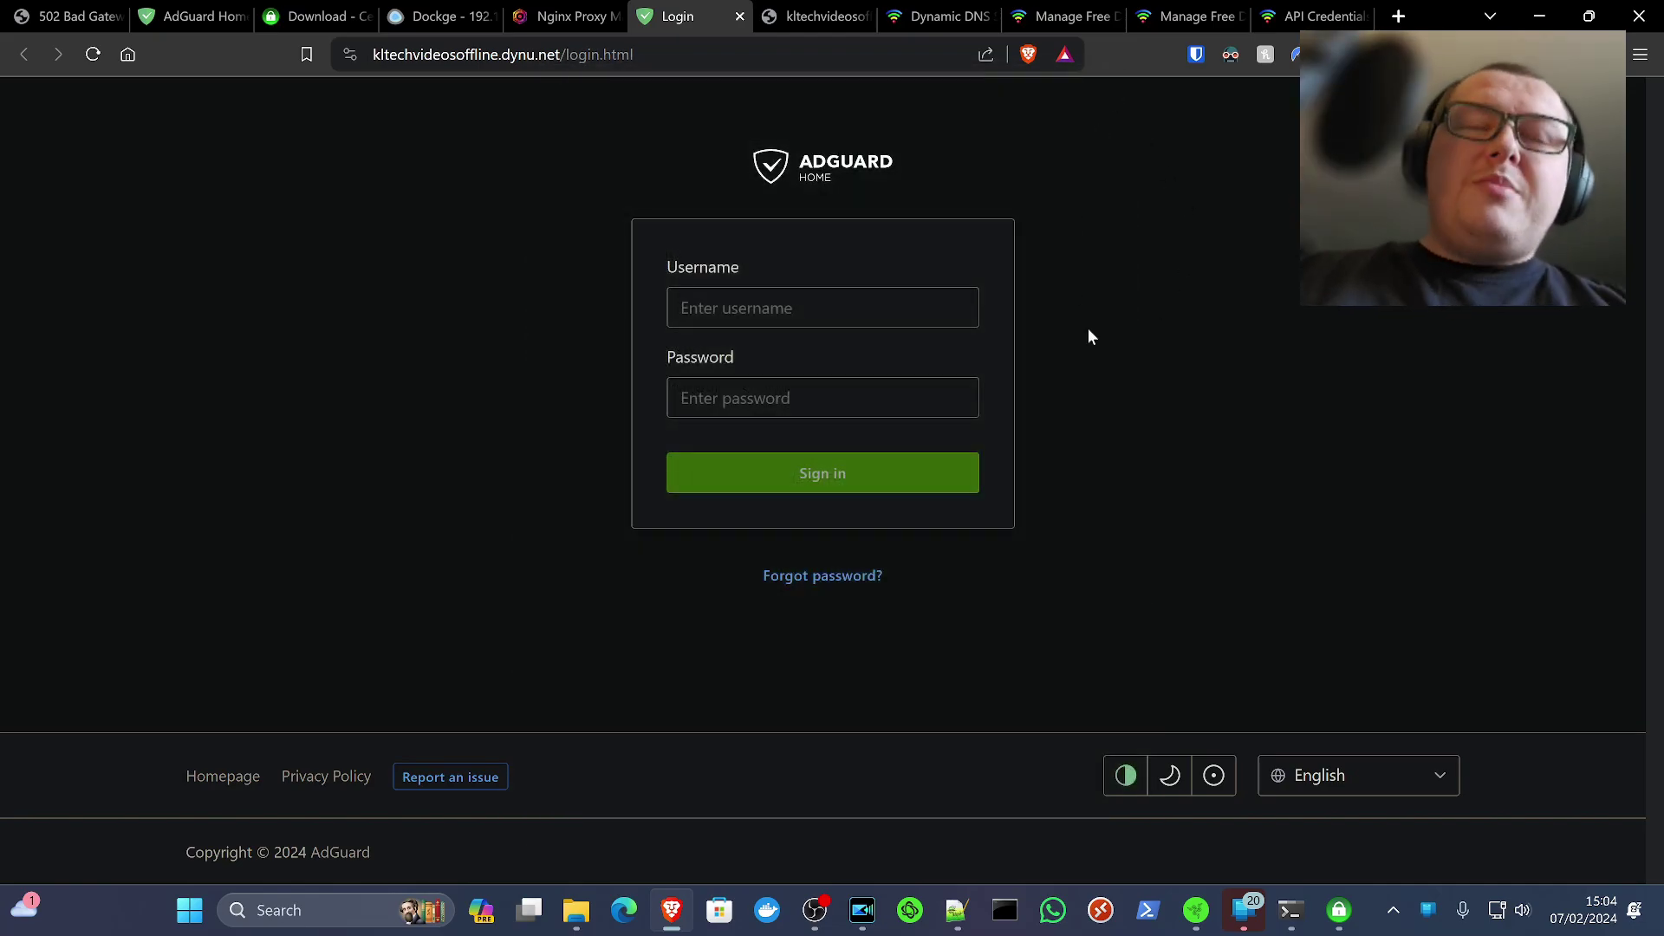
Sign in to AdGuard Home with the admin username and password
click(785, 303)
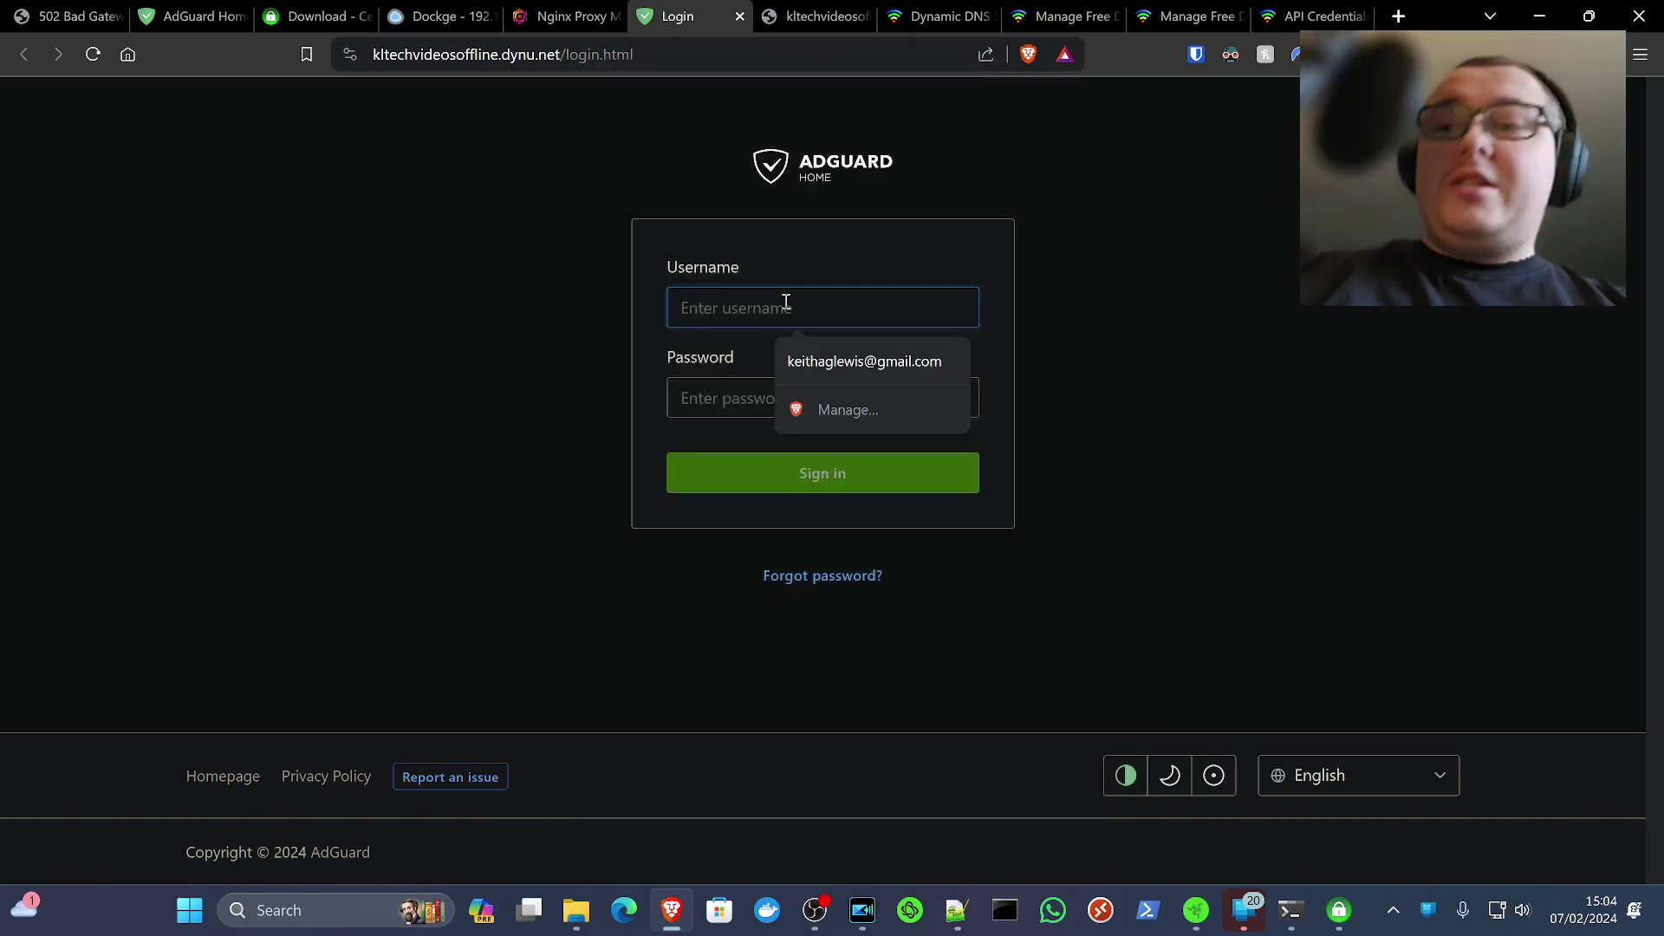
text(test)
key(Tab)
text(t)
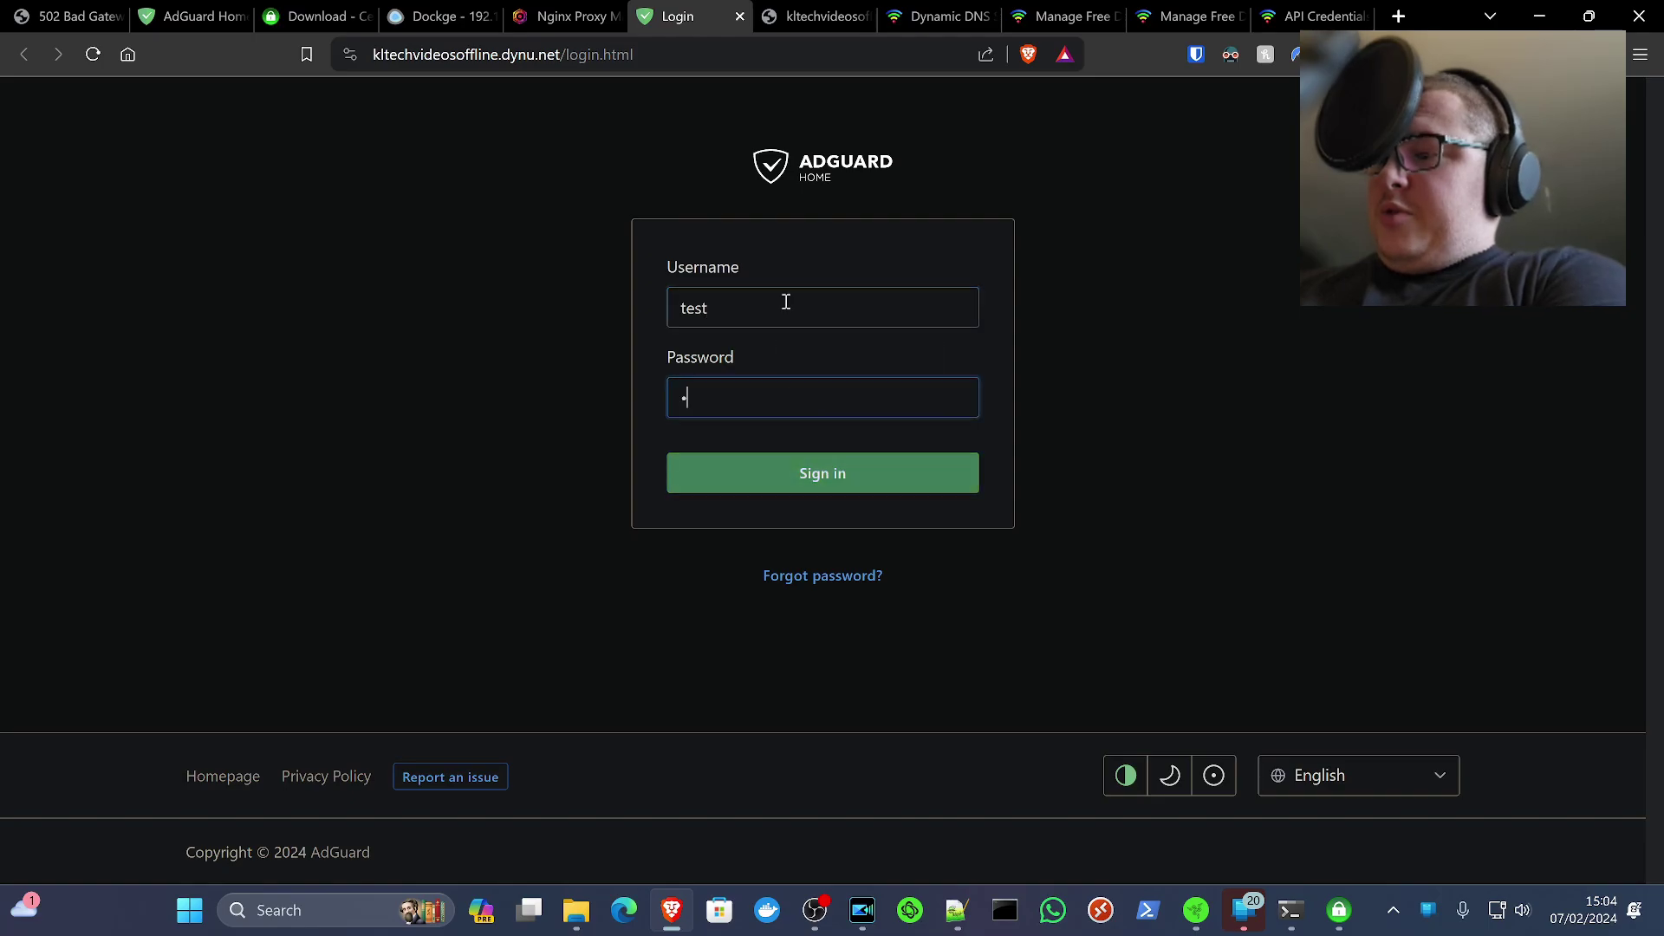
text(esttest)
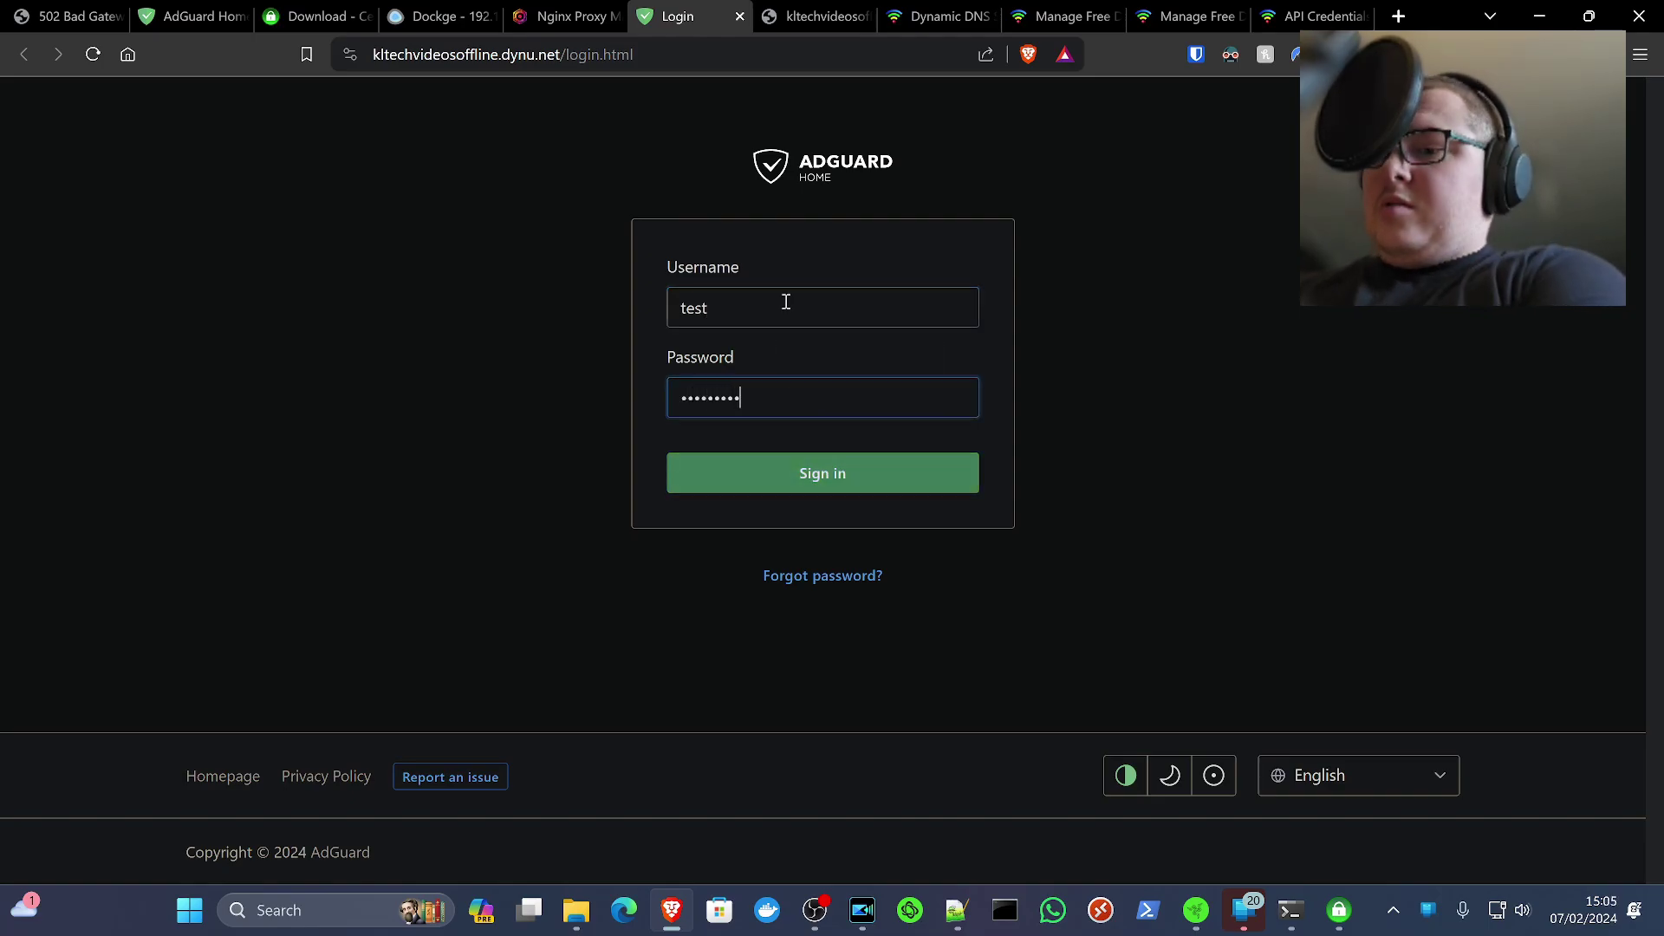
key(Return)
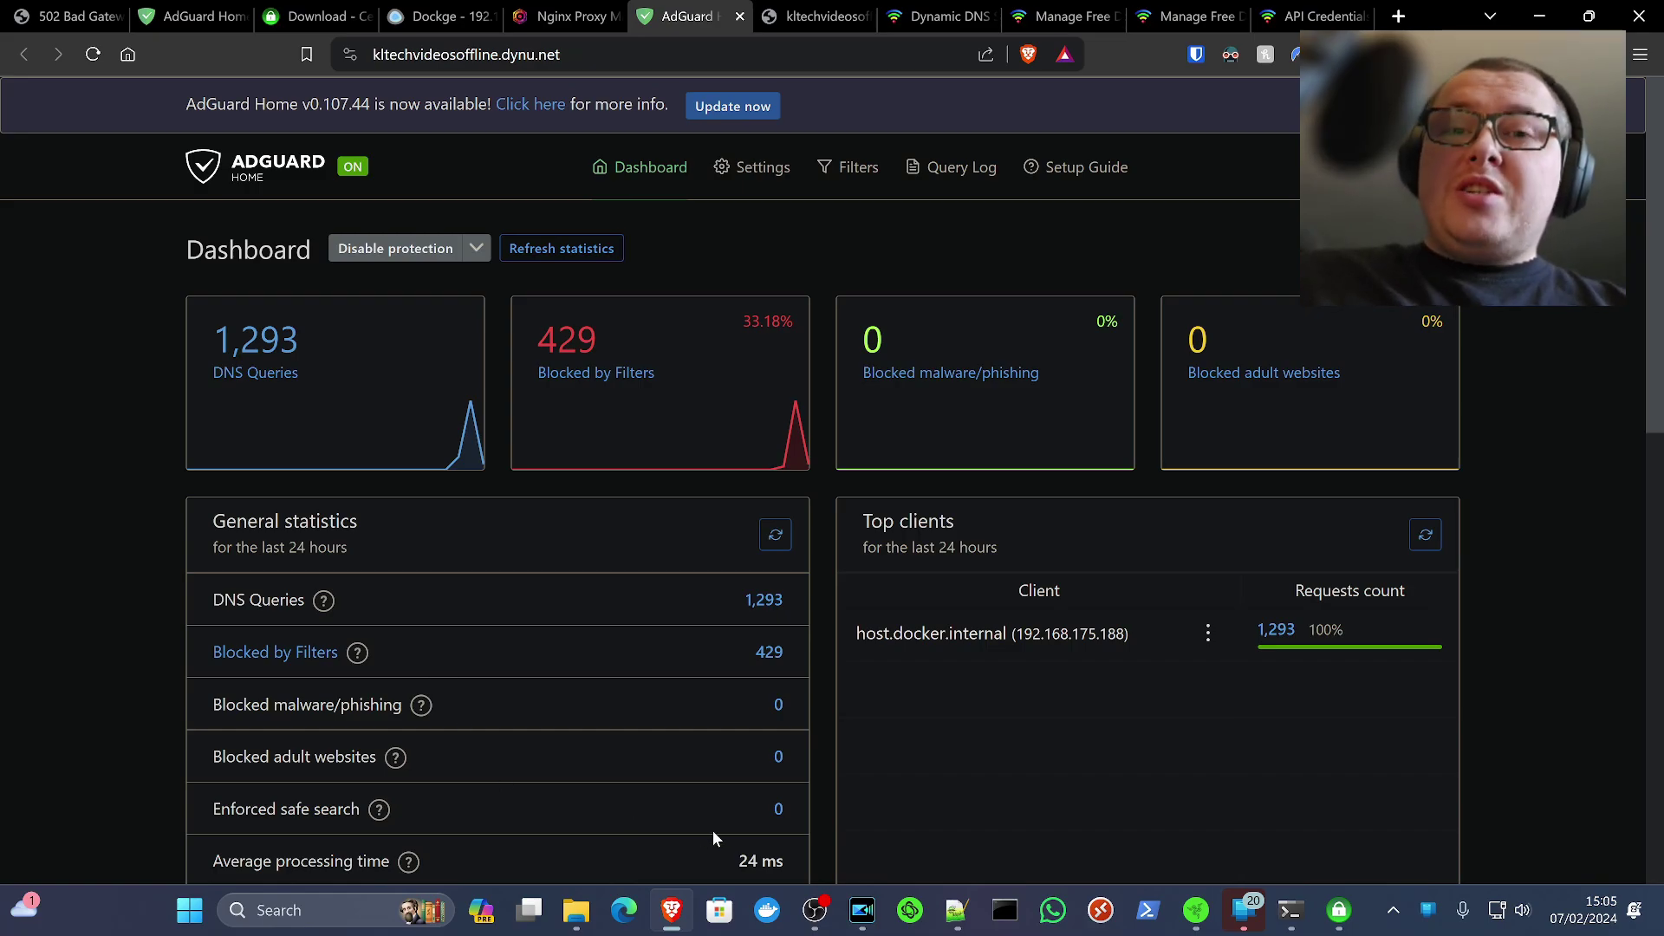
Turn on DNS over HTTPS for the Ethernet DNS server 192.168.175.188 and save
right_click(1499, 911)
click(1488, 855)
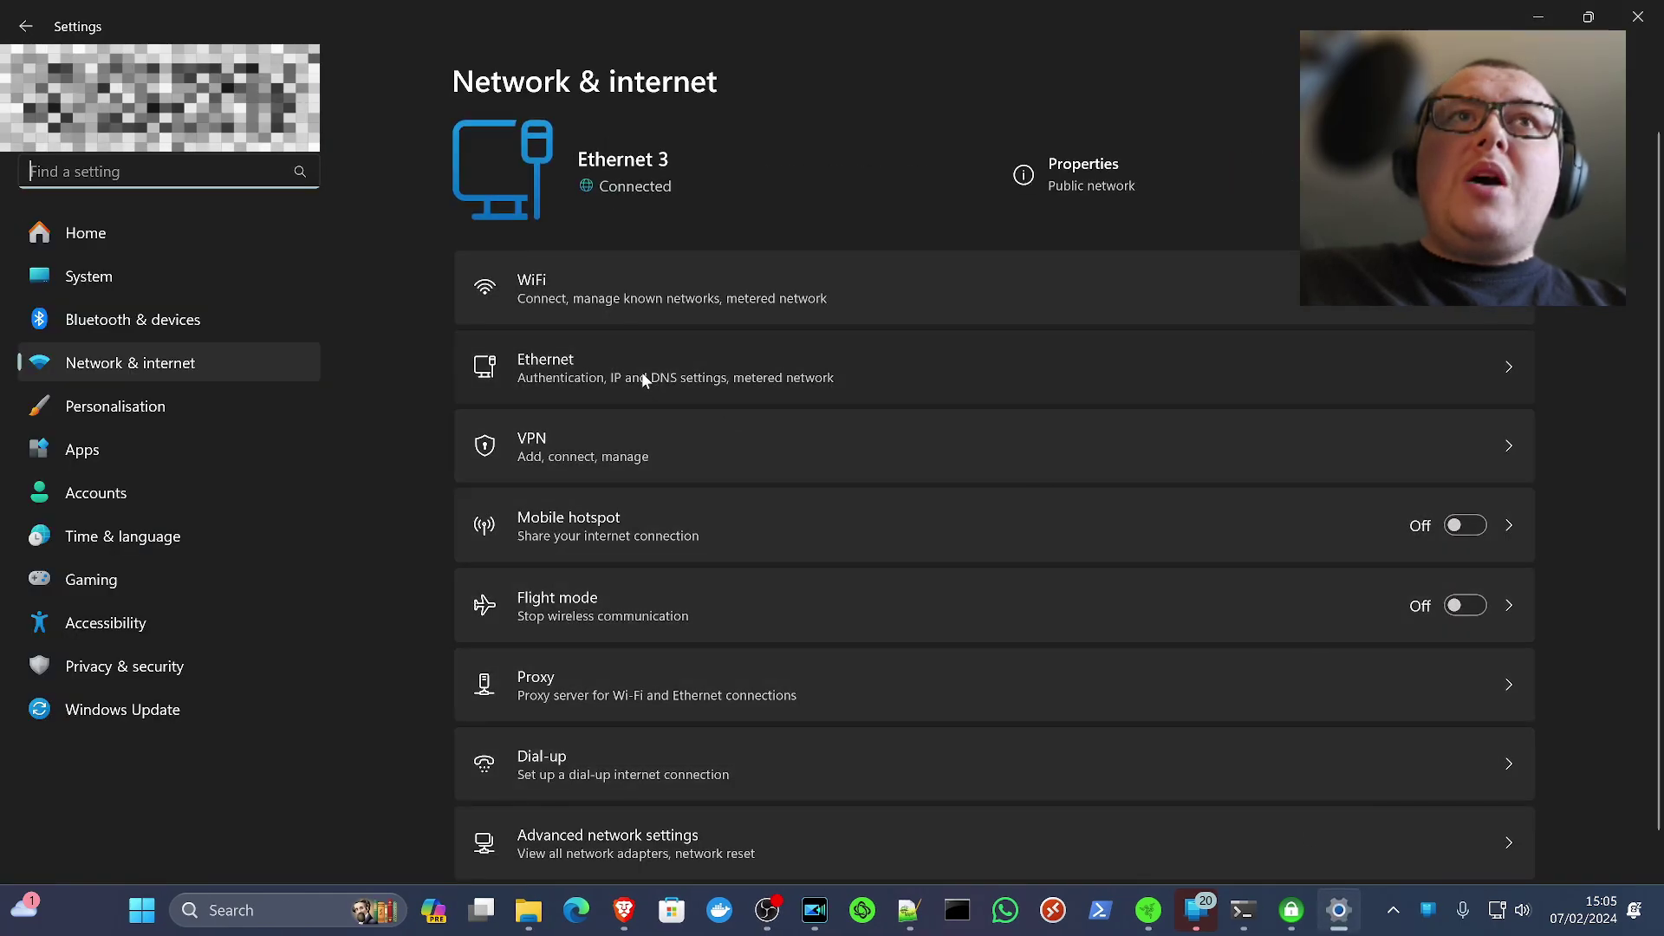
click(643, 372)
scroll(847, 603, down, 1)
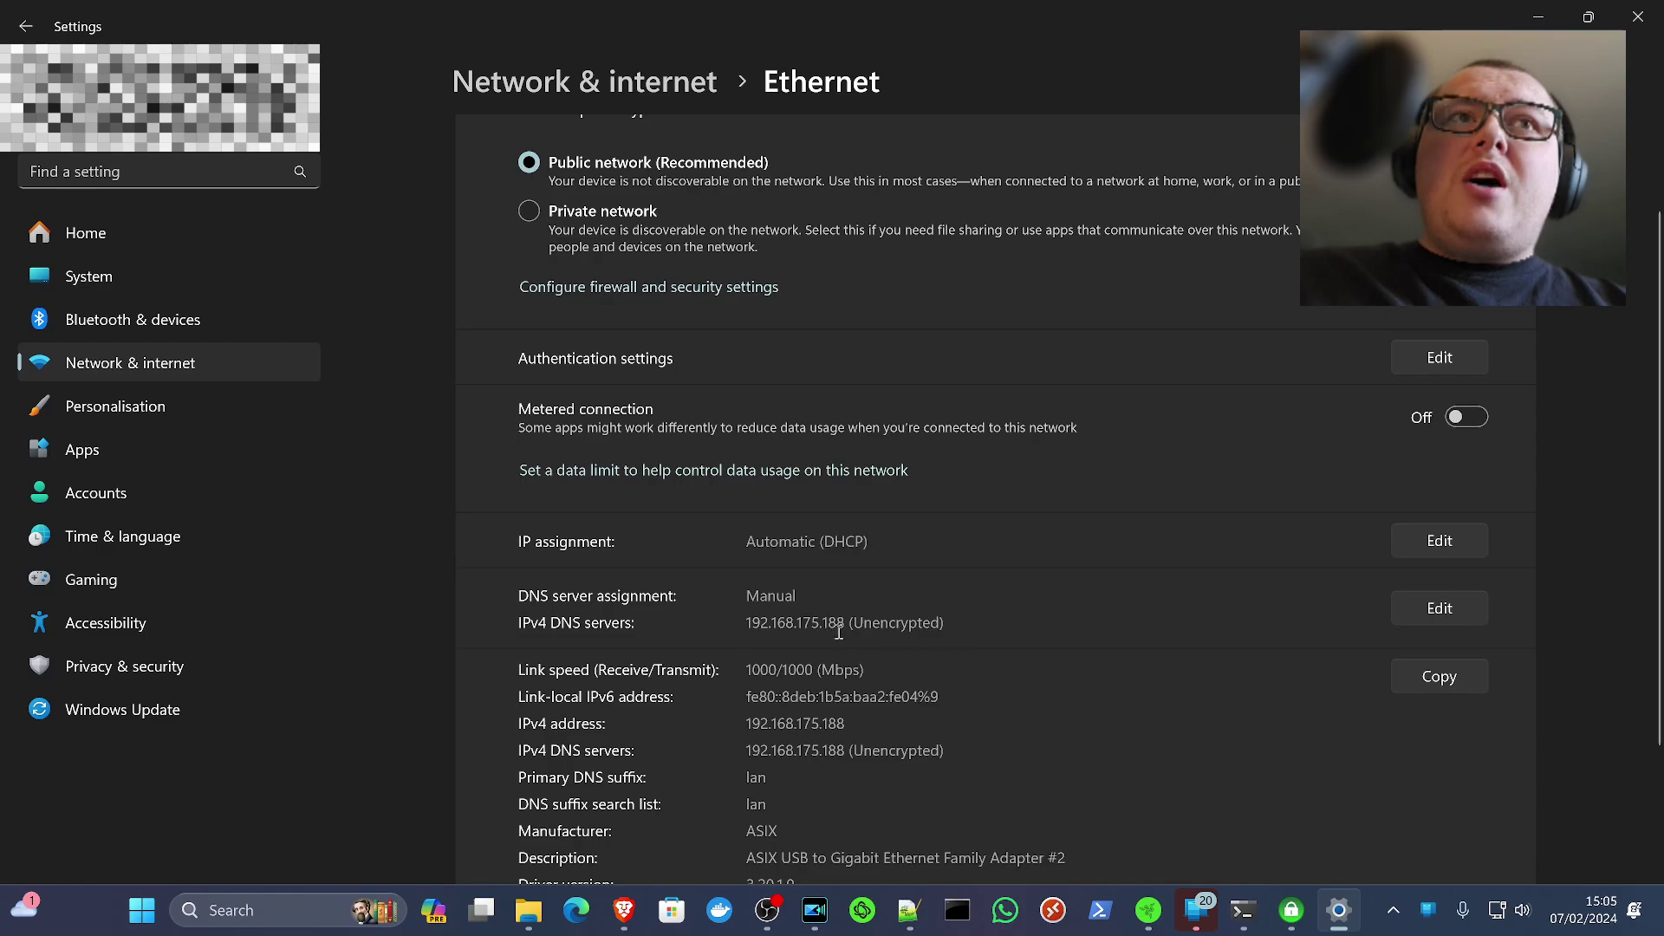
click(1439, 607)
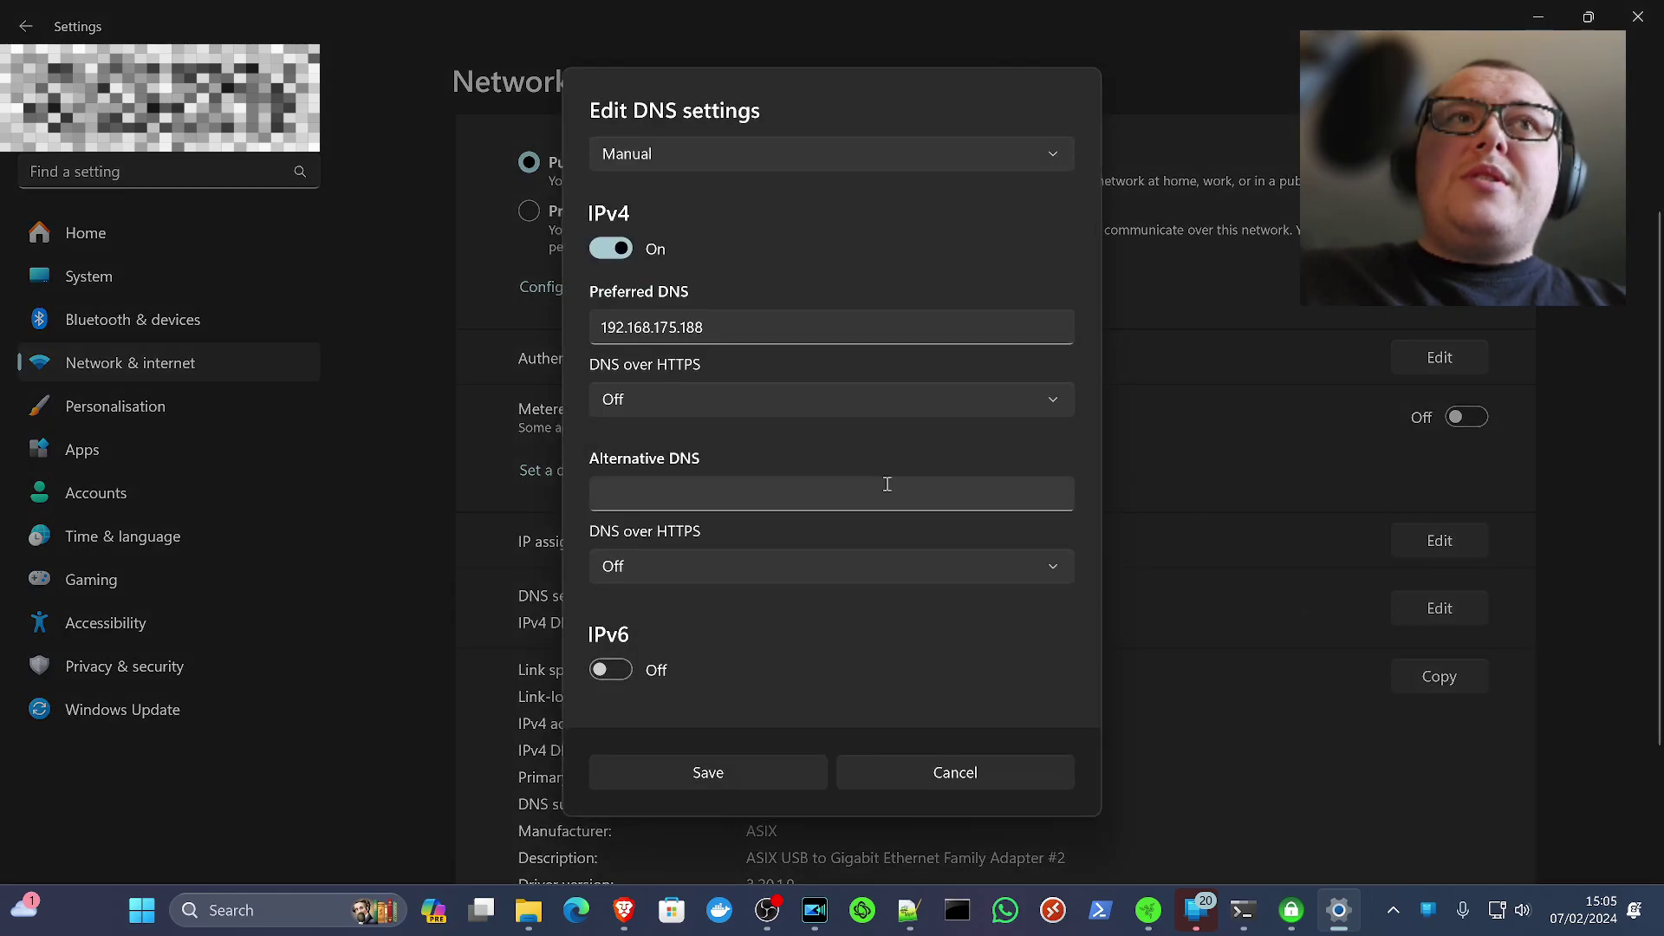
click(732, 322)
key(ctrl+a)
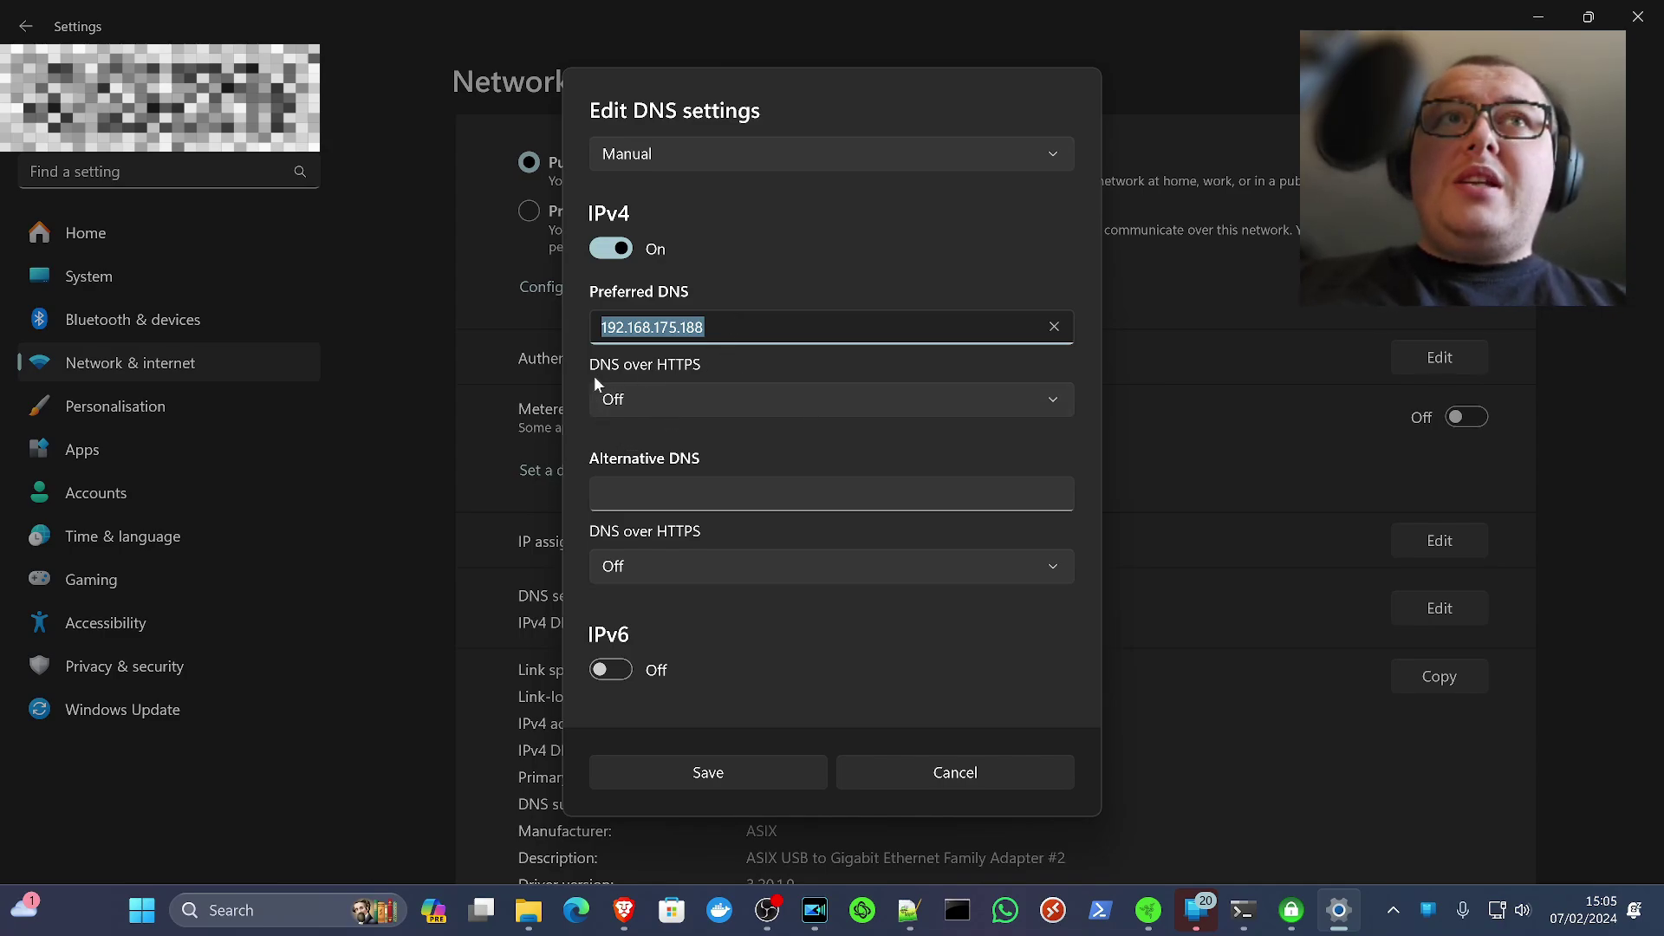
click(702, 395)
click(700, 439)
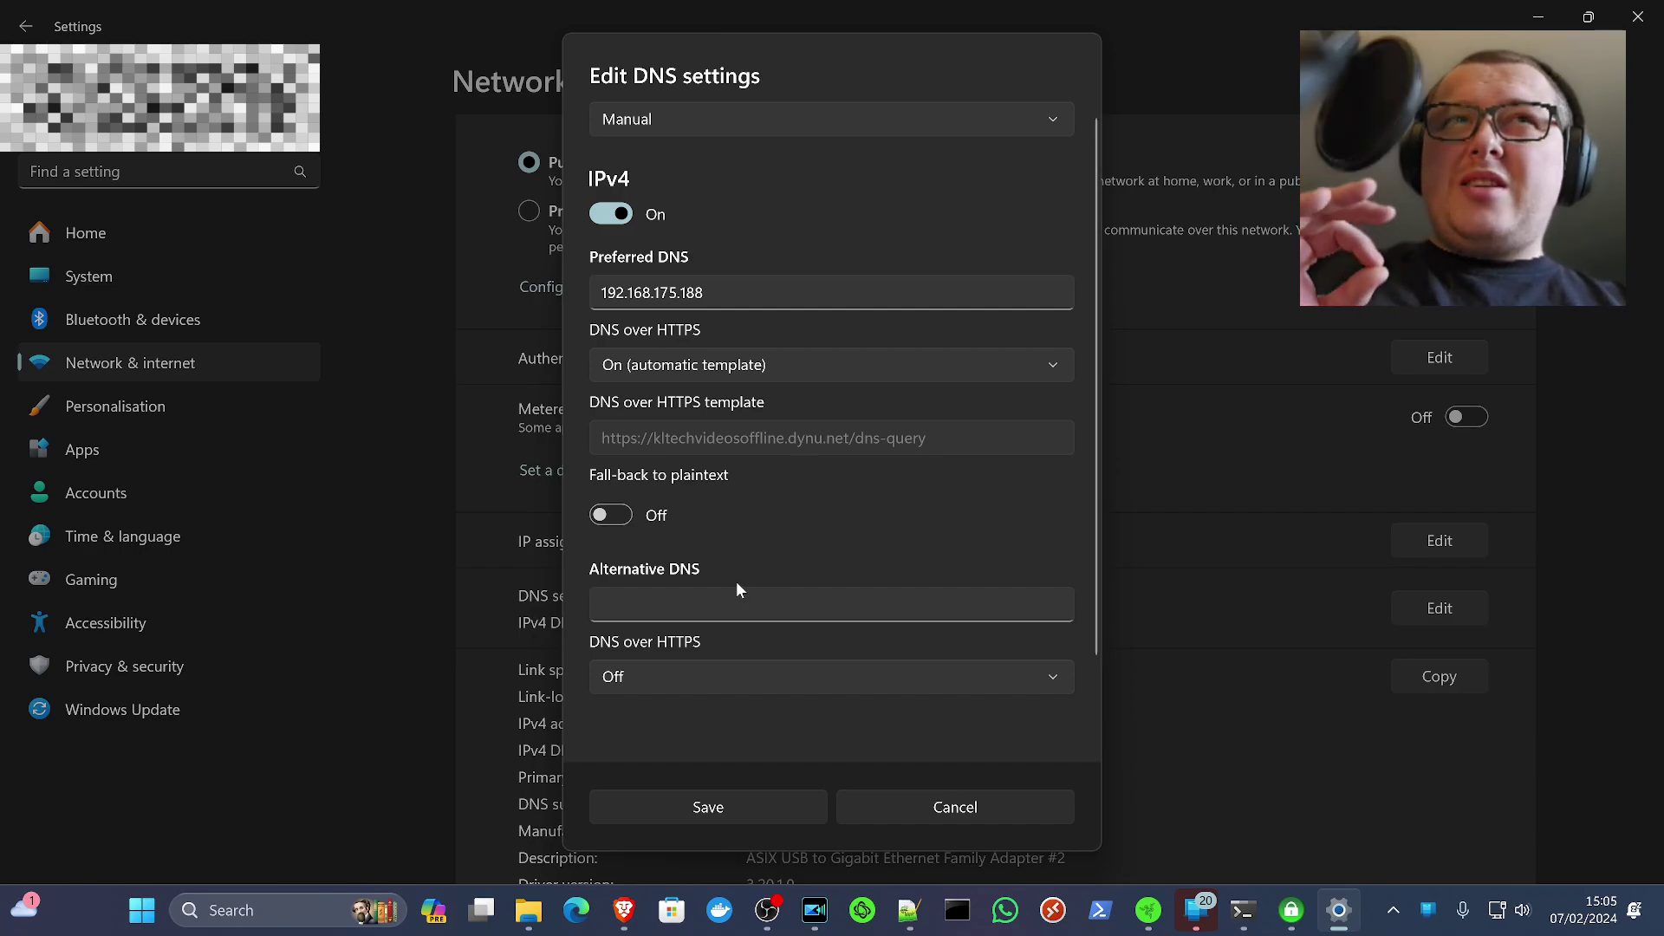
click(720, 809)
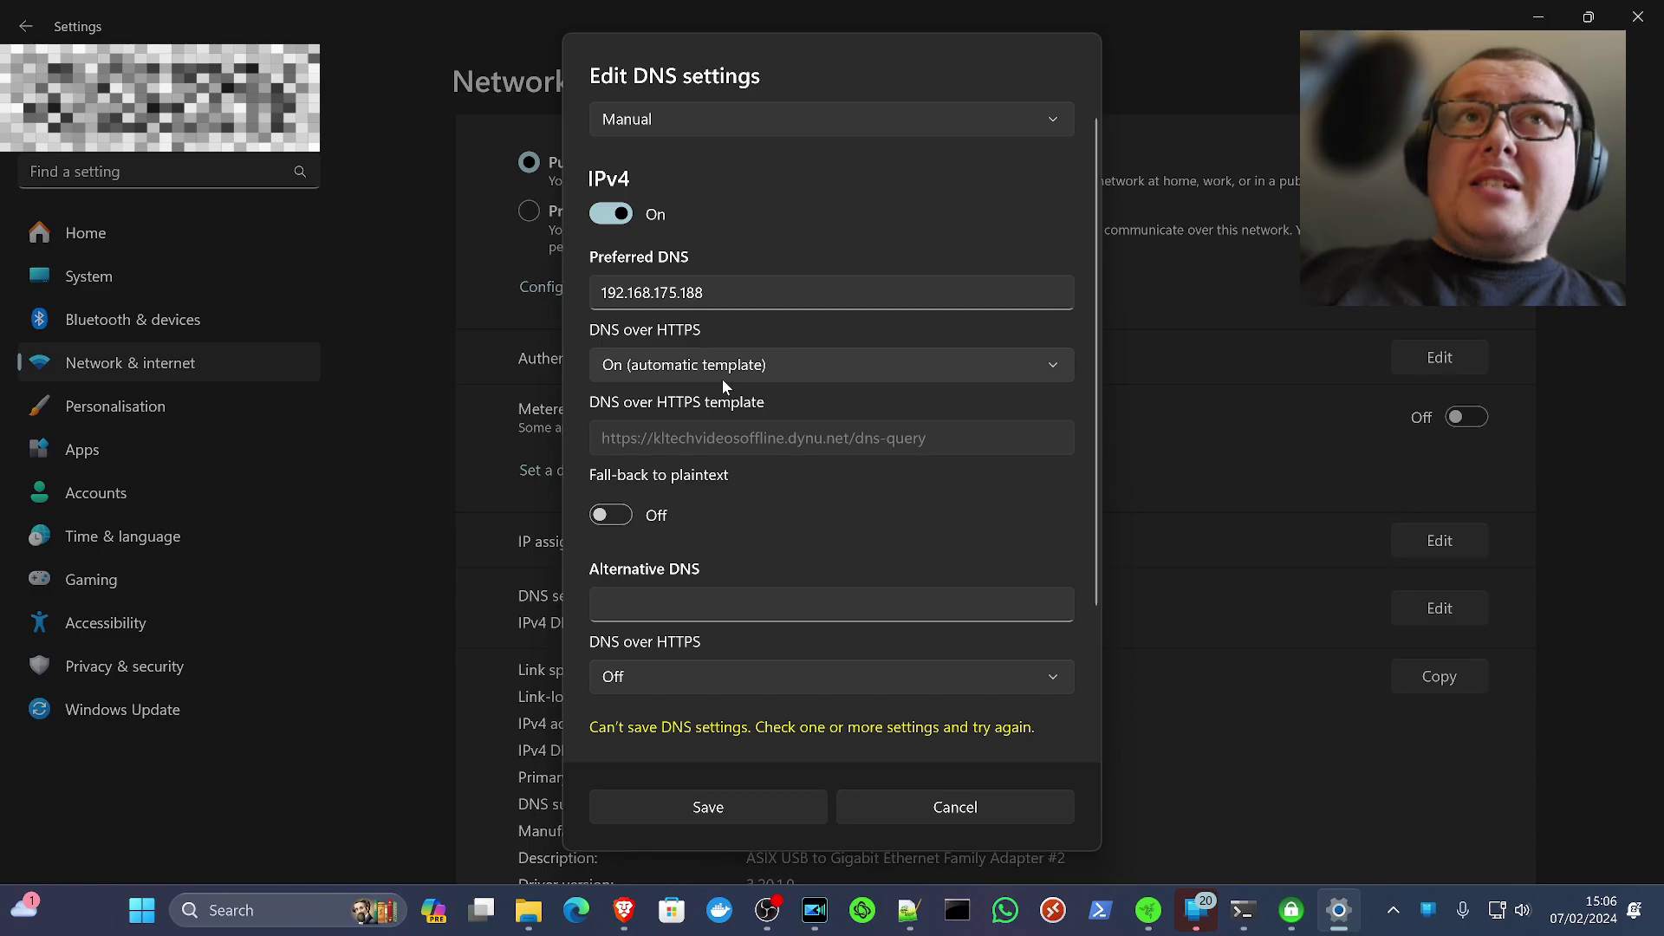
Switch DNS over HTTPS to 'On (manual template)', save, and confirm the Encrypted status
click(668, 366)
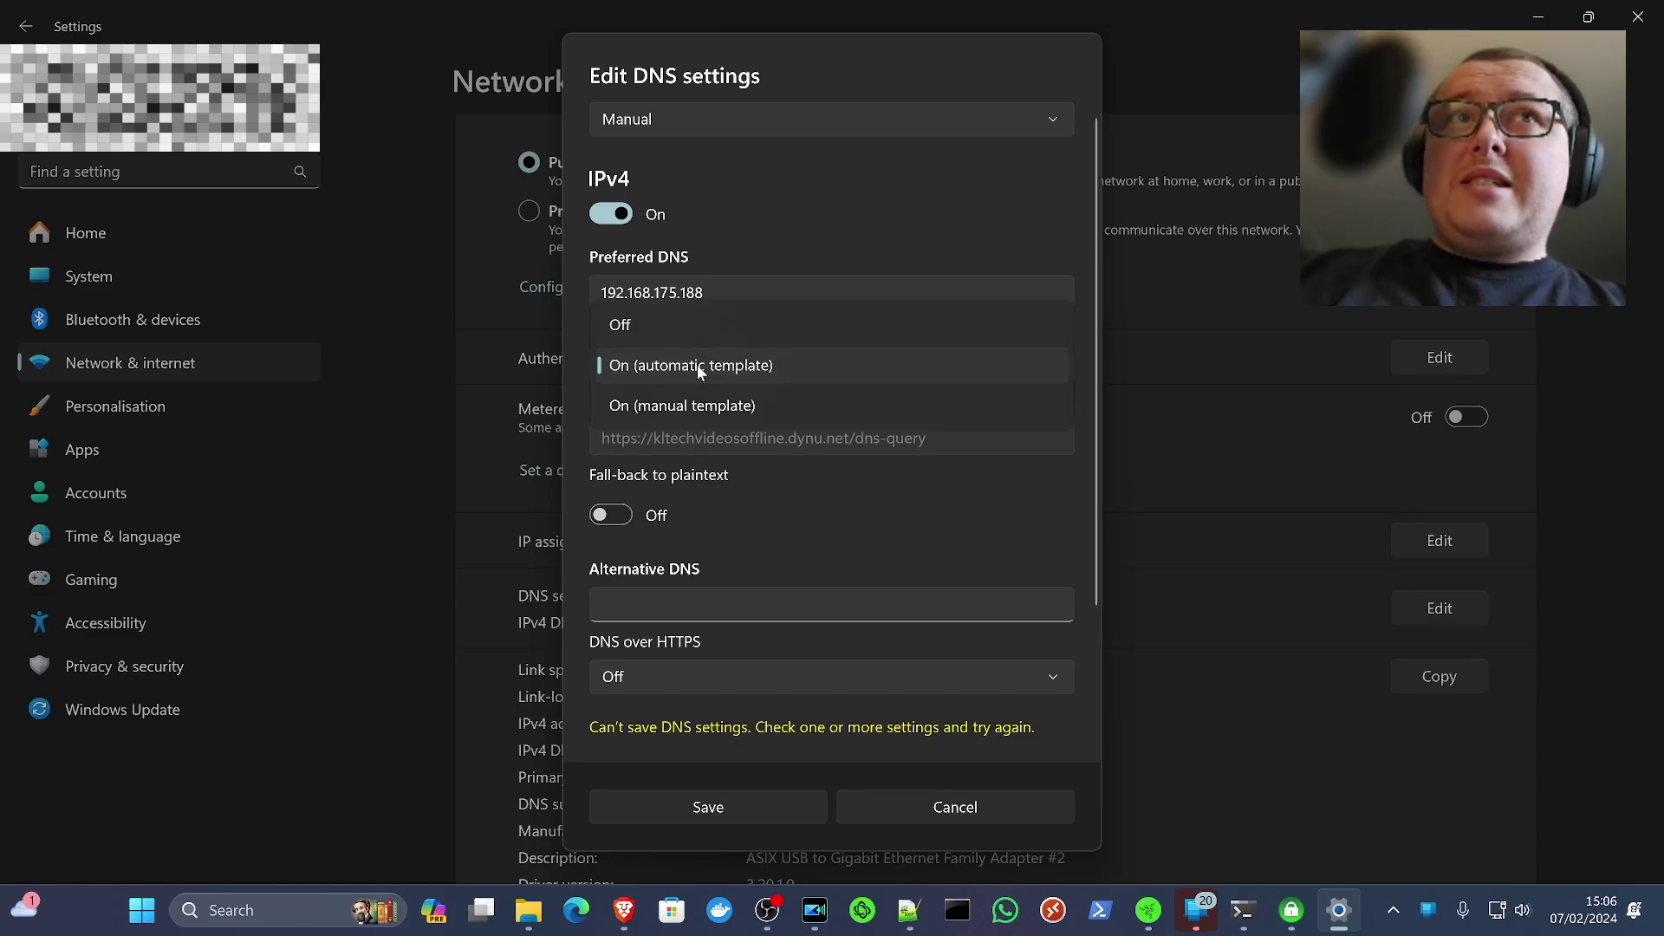
click(715, 405)
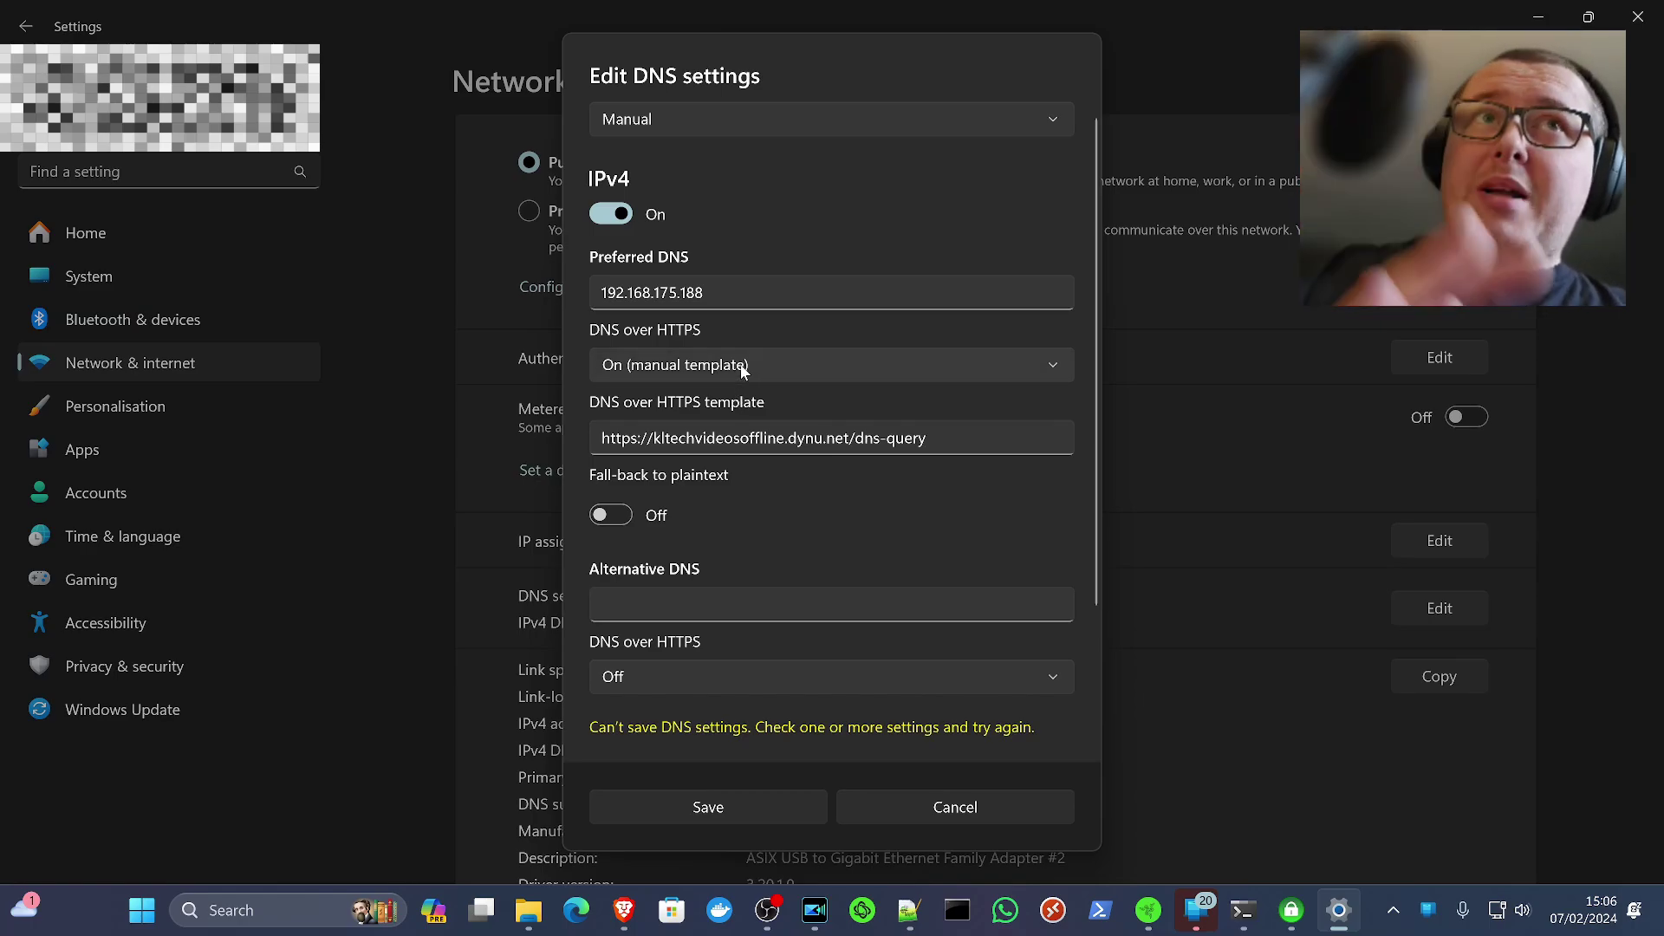
click(723, 811)
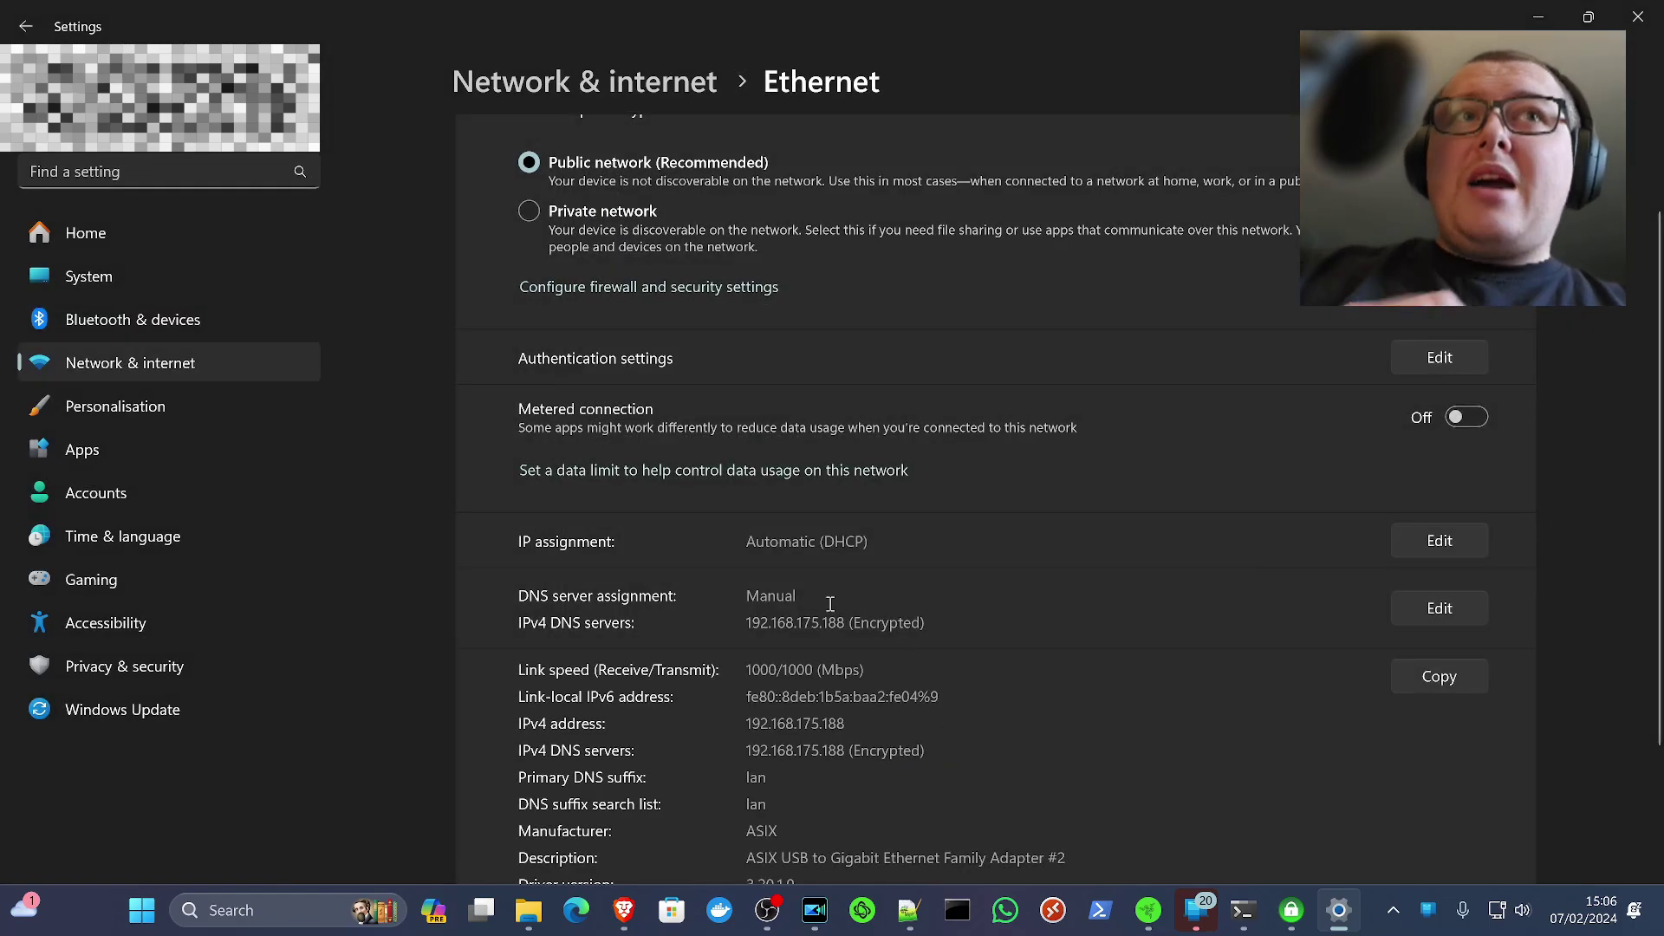
drag(925, 624, 864, 624)
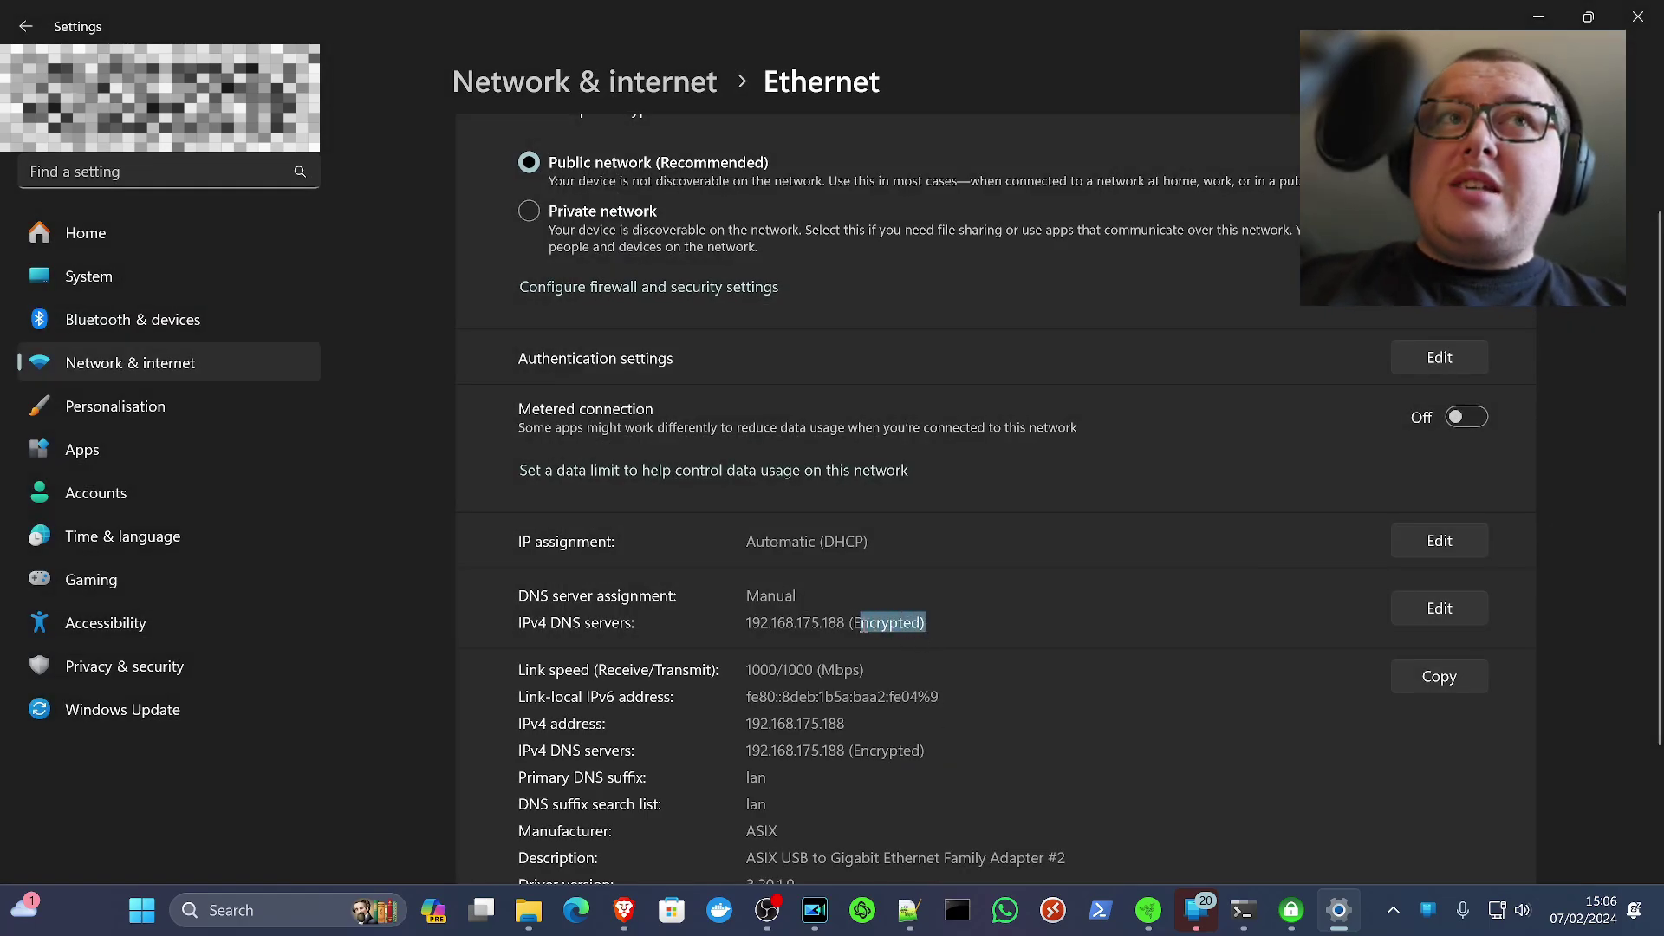
click(1057, 629)
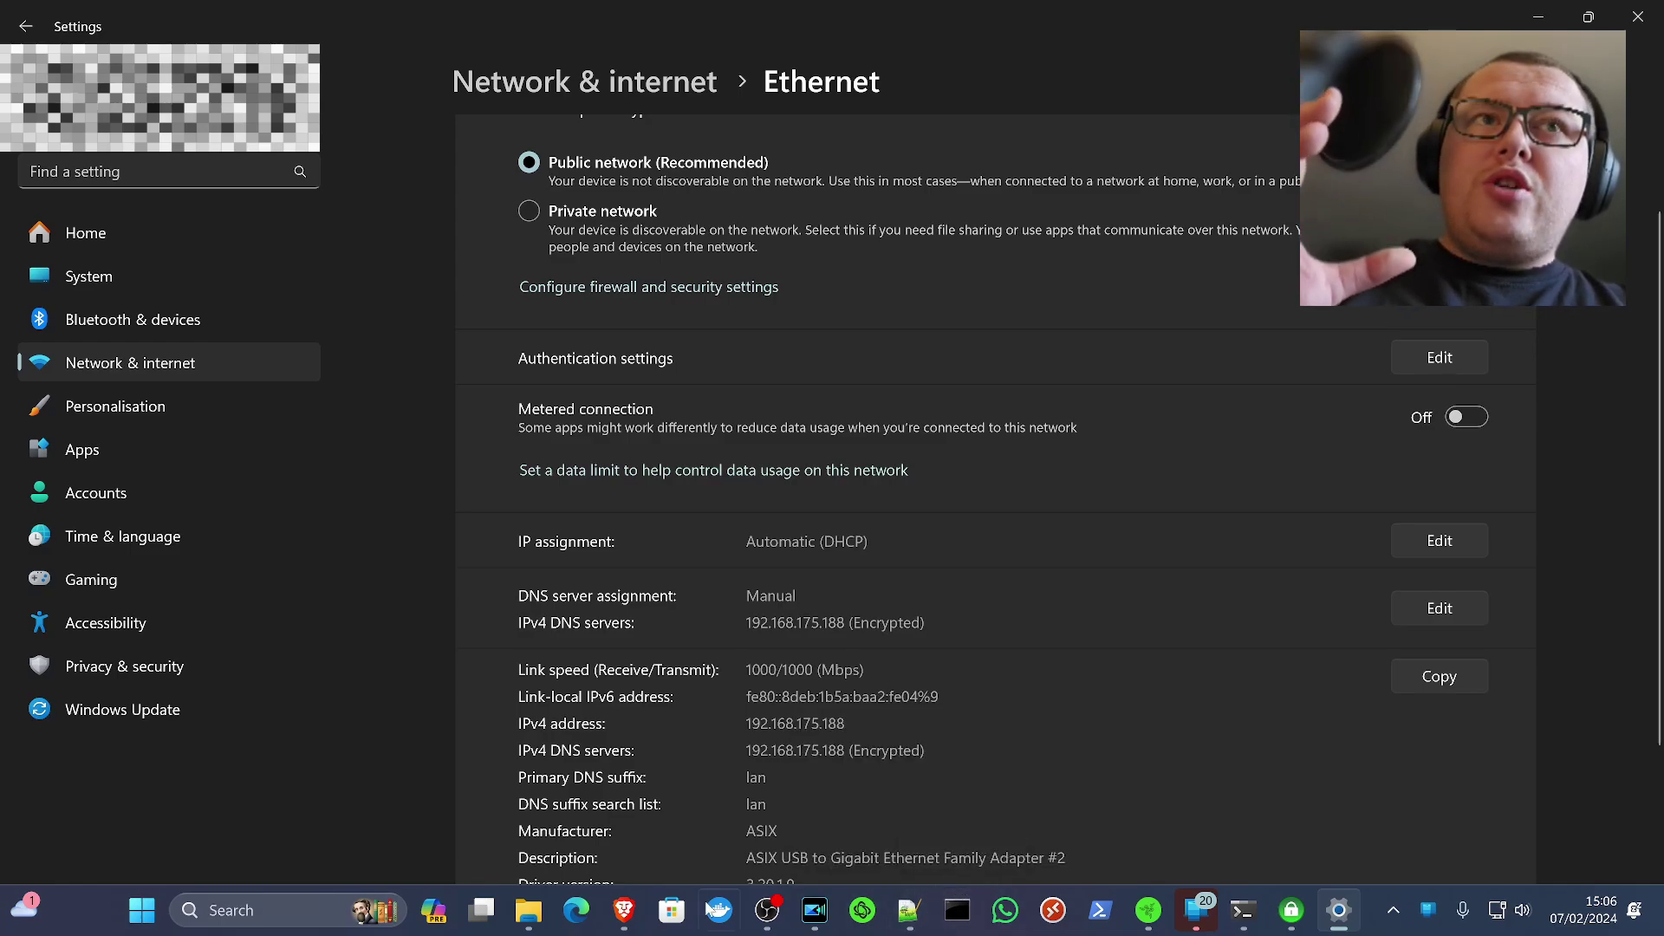
Inspect the npm stack's _hsts_map.conf volume in Dockge, then bring up that file in Notepad++
click(635, 907)
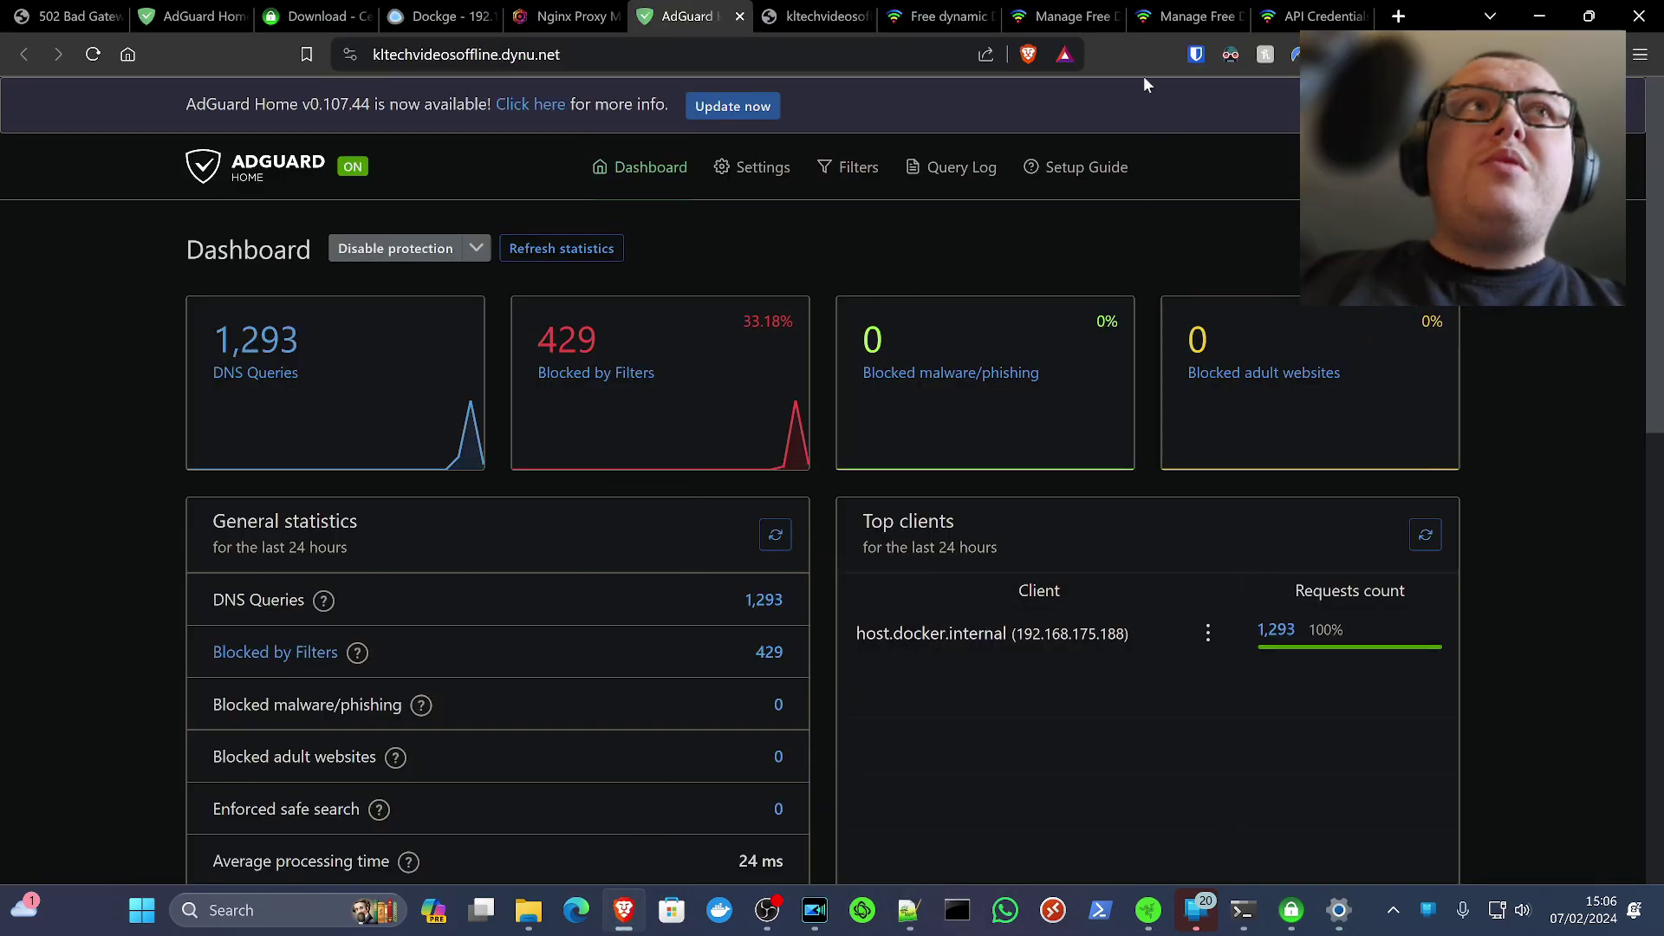
click(413, 24)
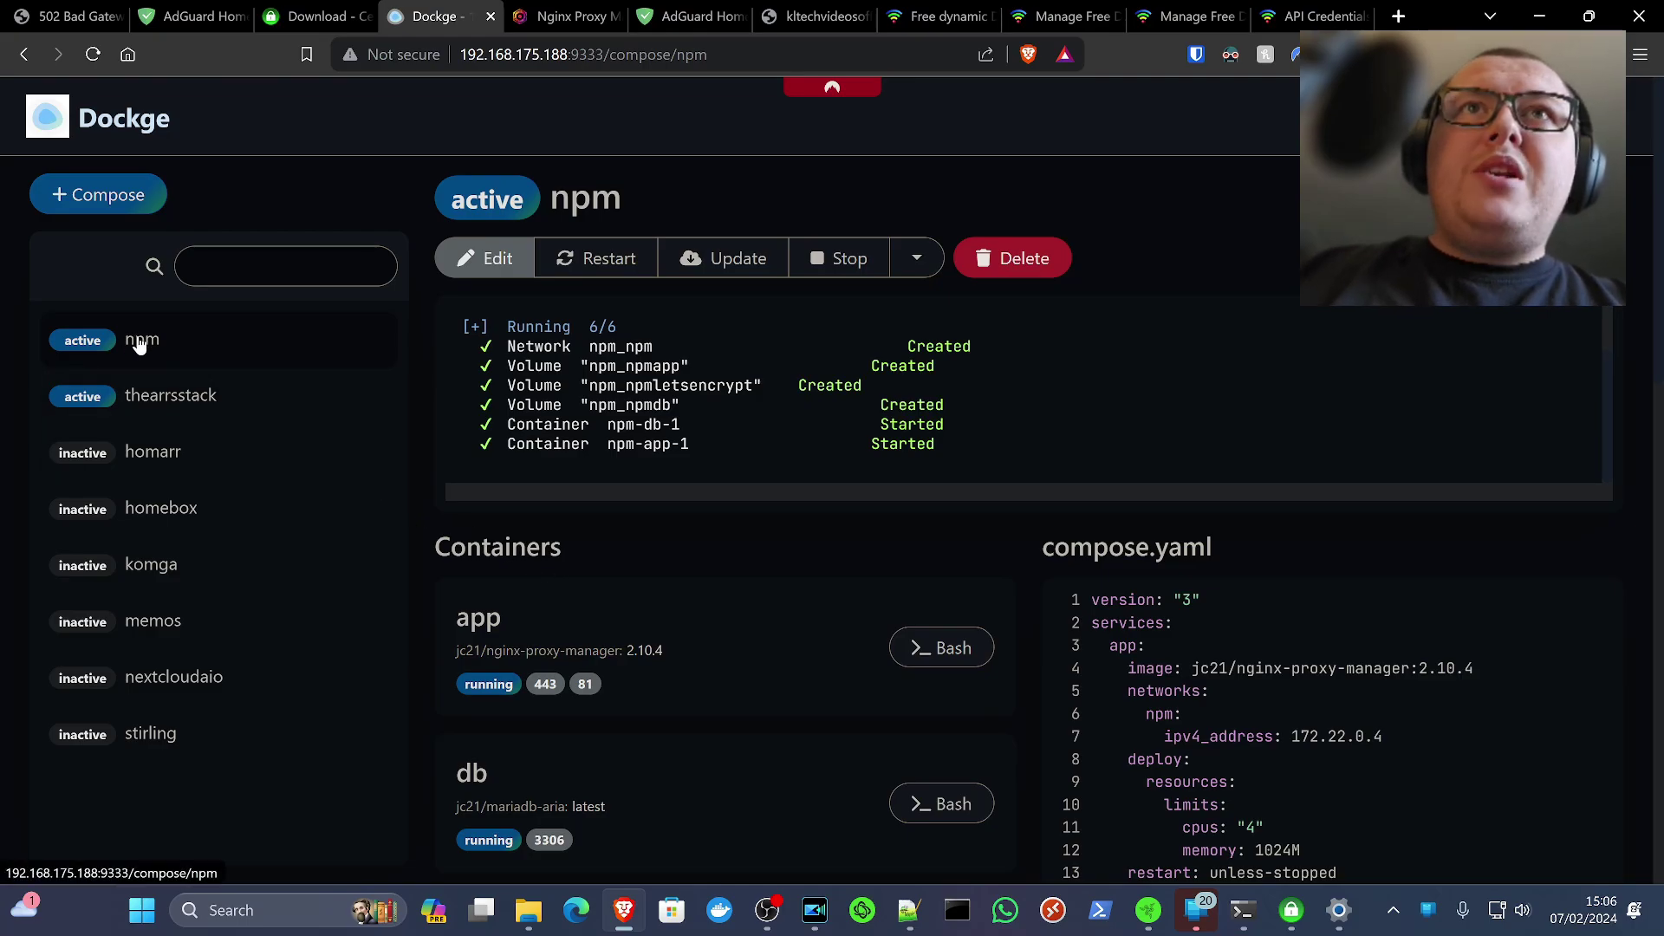
click(500, 259)
scroll(584, 288, down, 5)
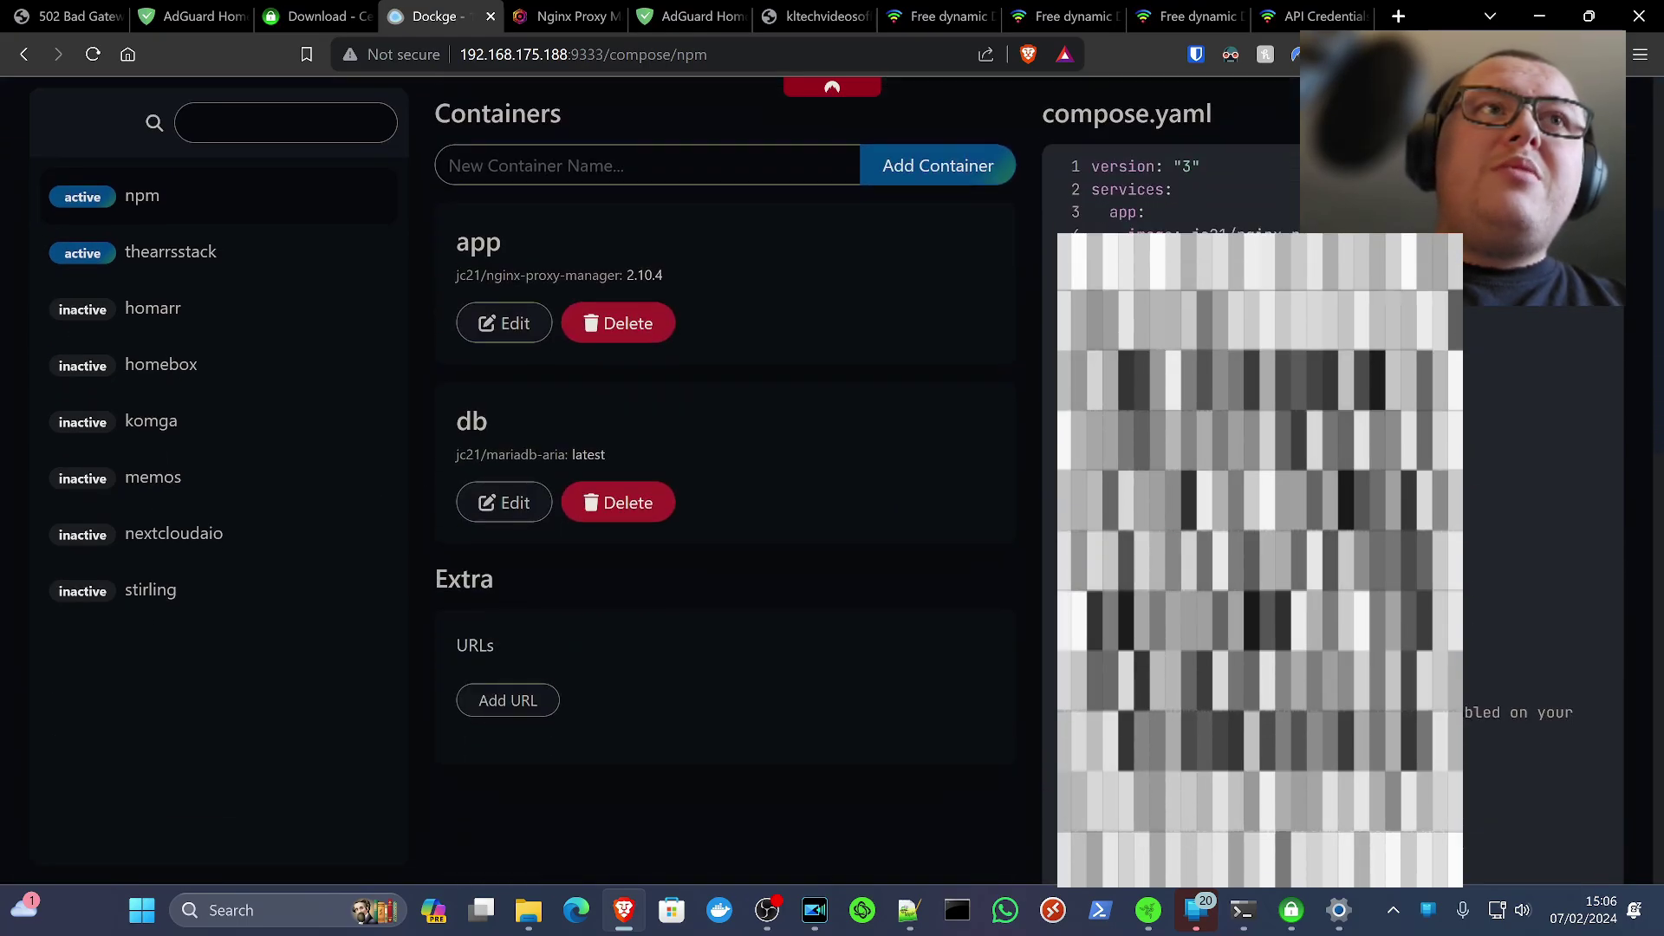
scroll(585, 347, down, 5)
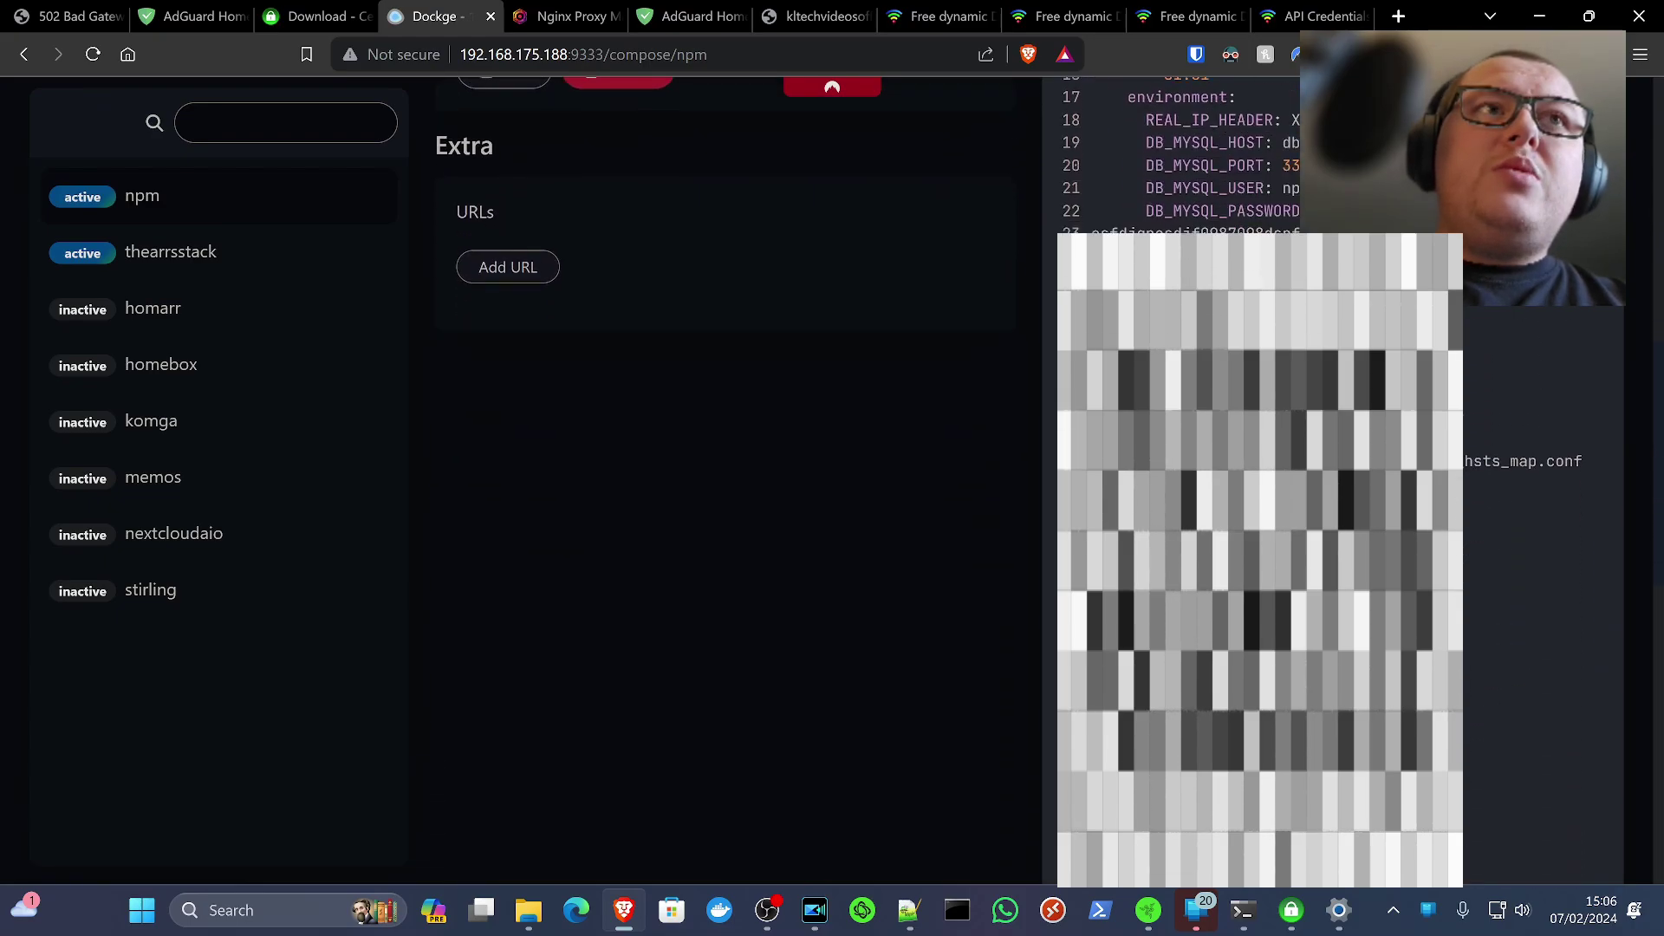
drag(1146, 416, 1268, 460)
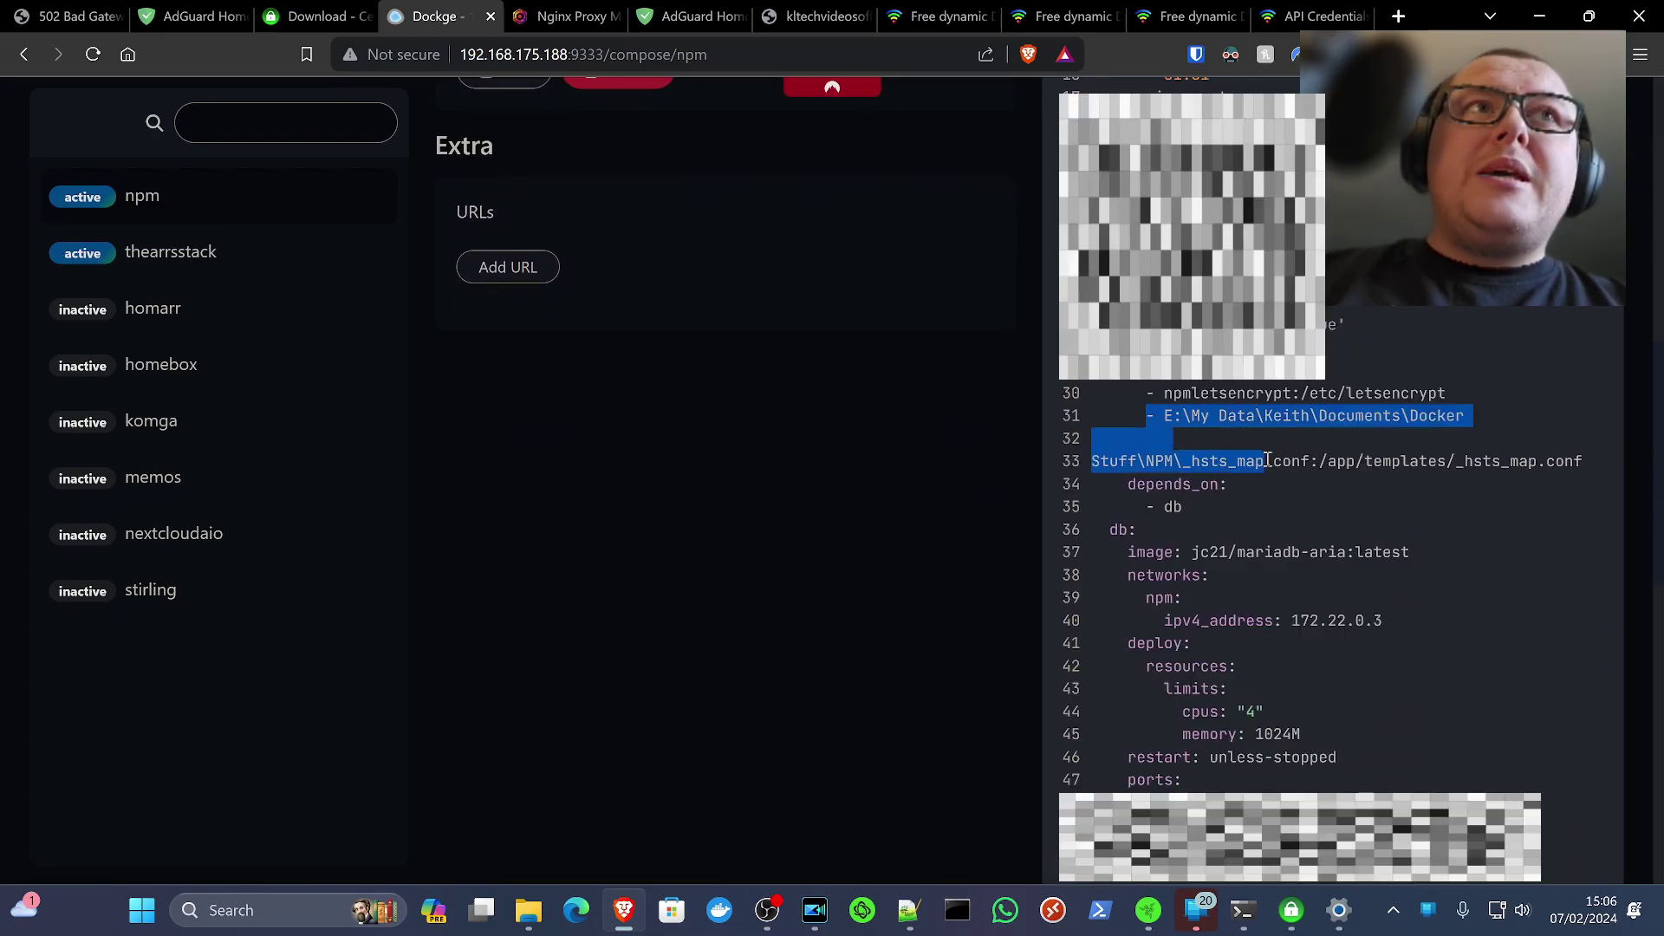
click(1265, 460)
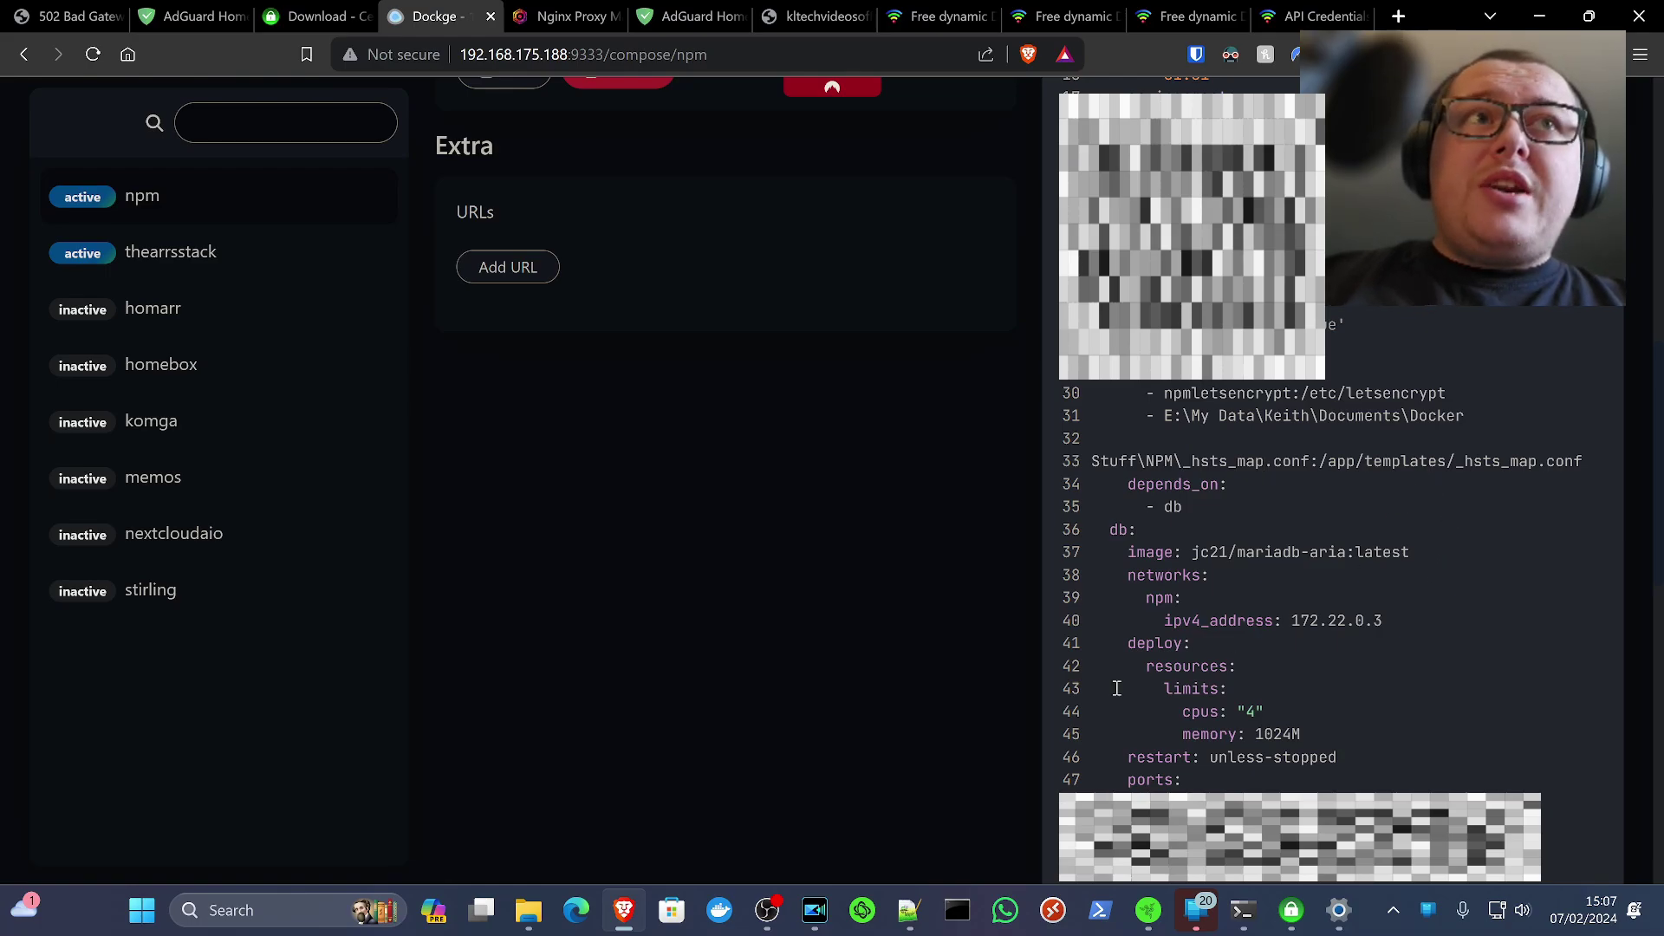
click(908, 910)
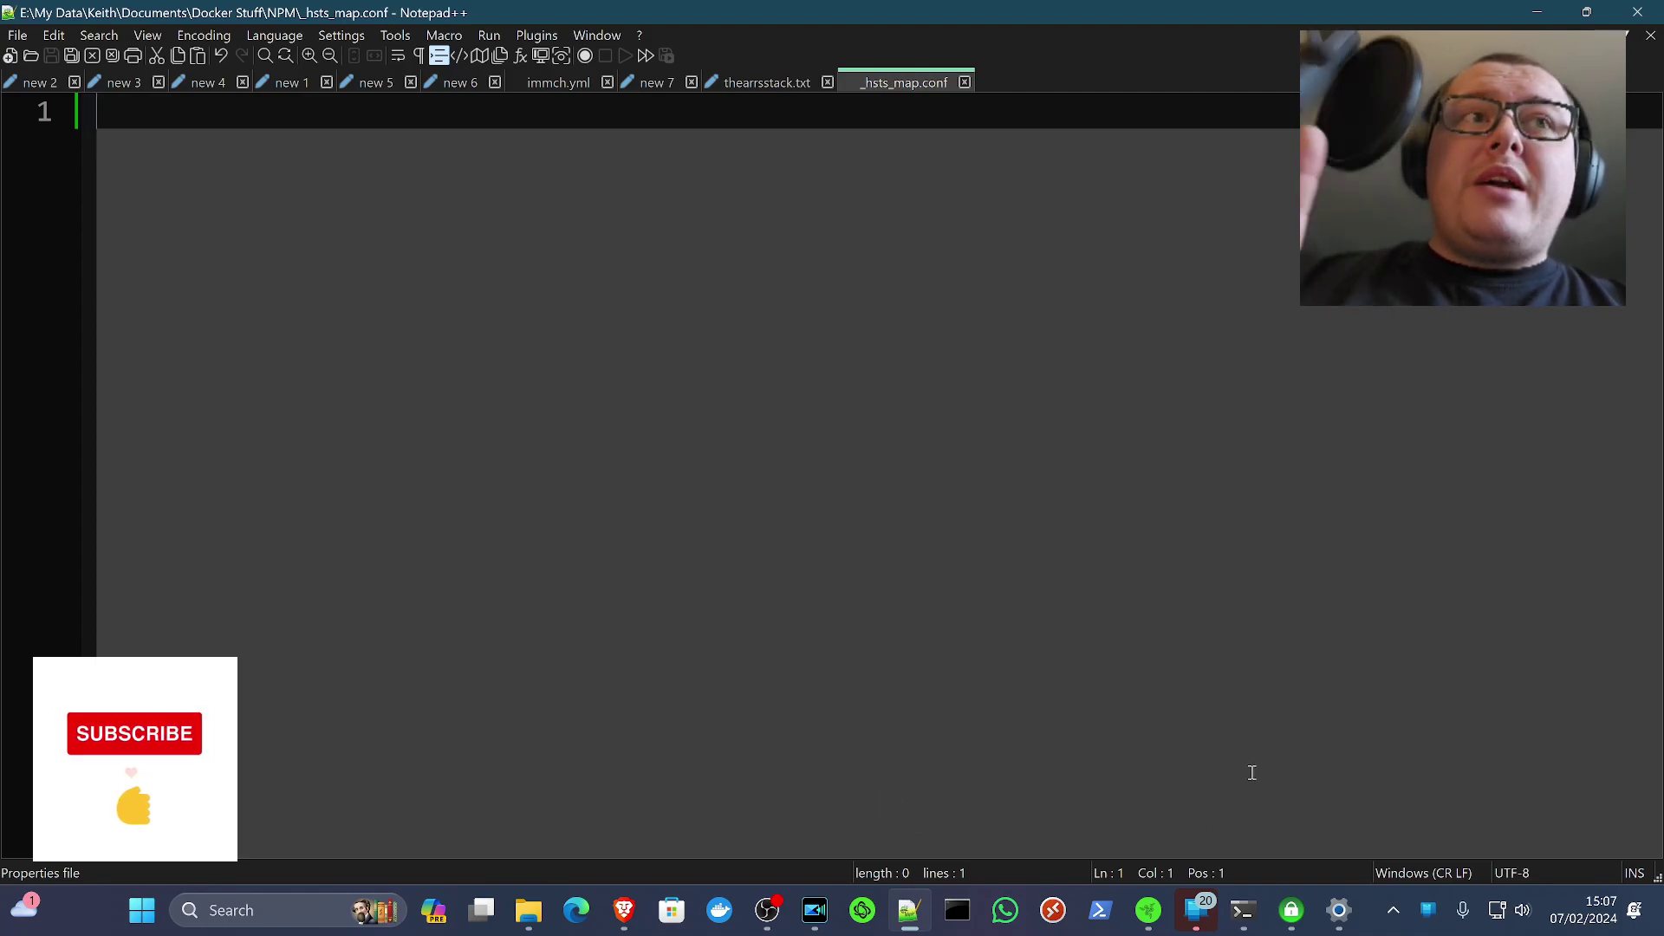
Confirm the 0 KB _hsts_map.conf in Docker Stuff\NPM, then return to Nginx Proxy Manager
click(528, 910)
click(552, 70)
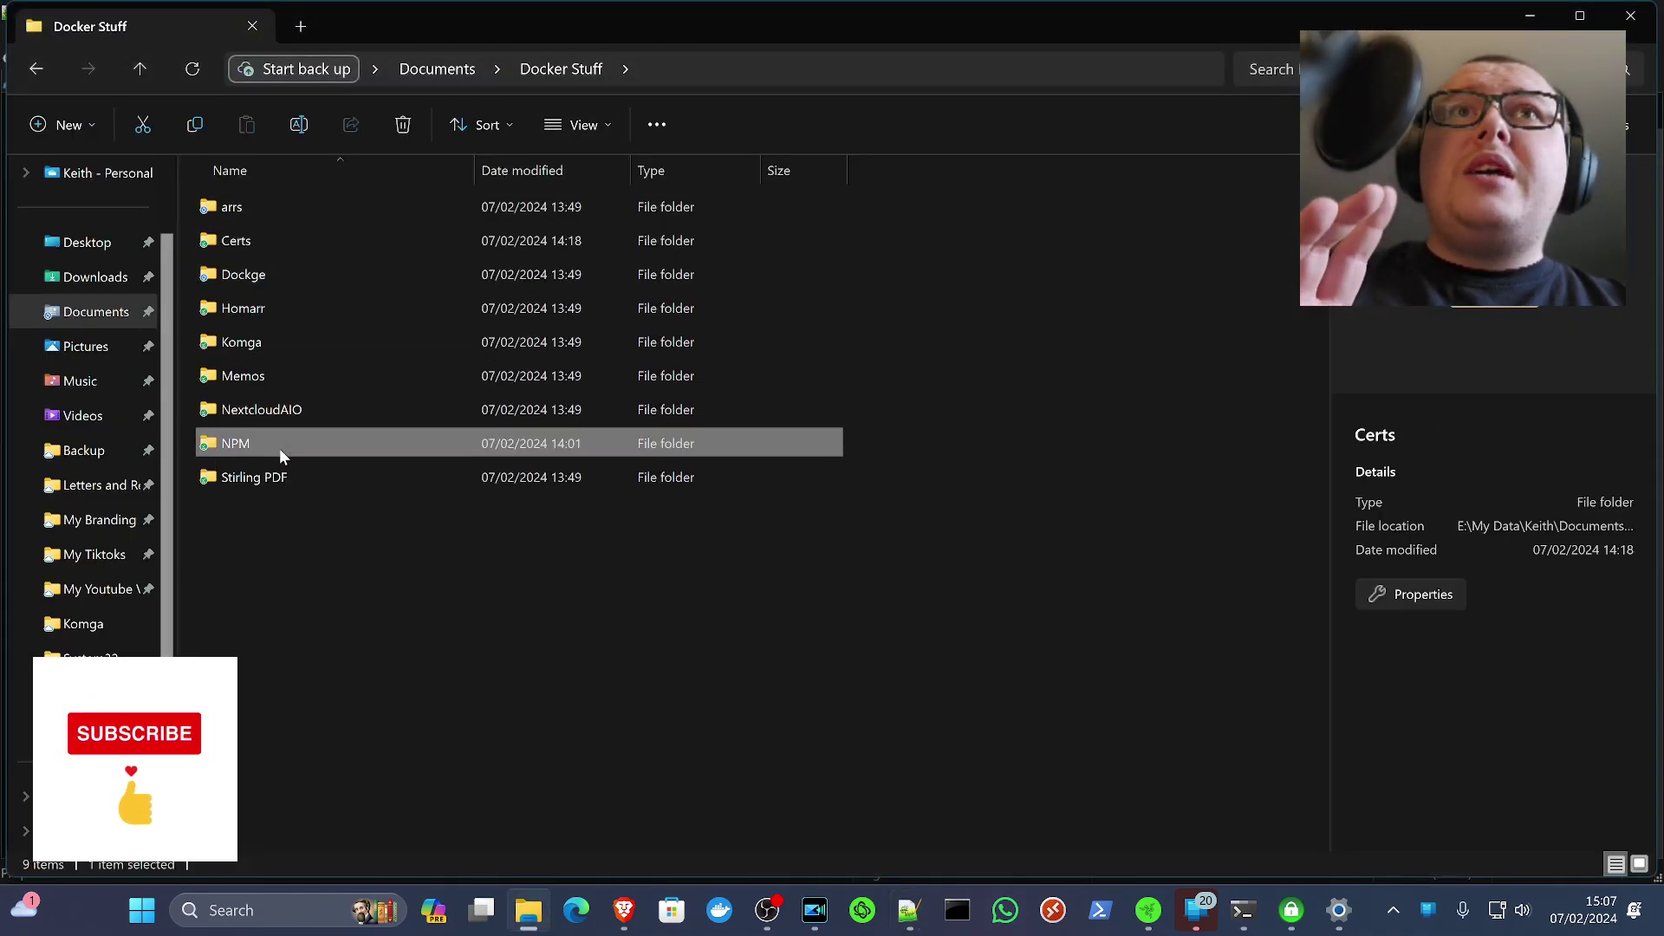
double_click(280, 451)
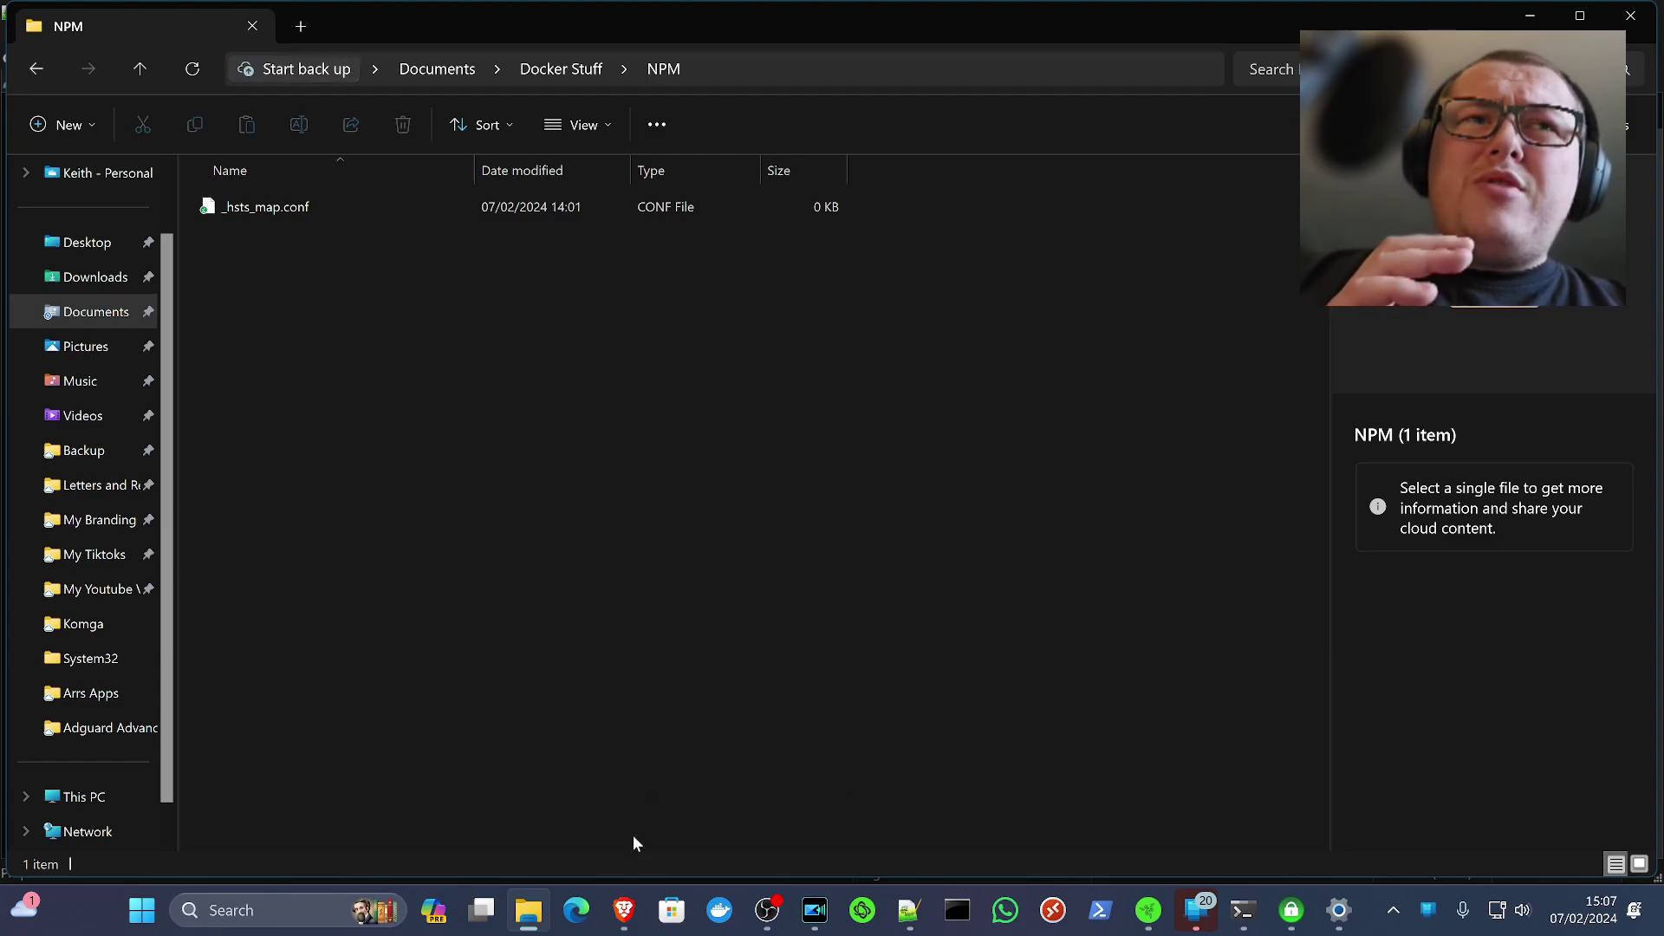
click(624, 910)
click(555, 19)
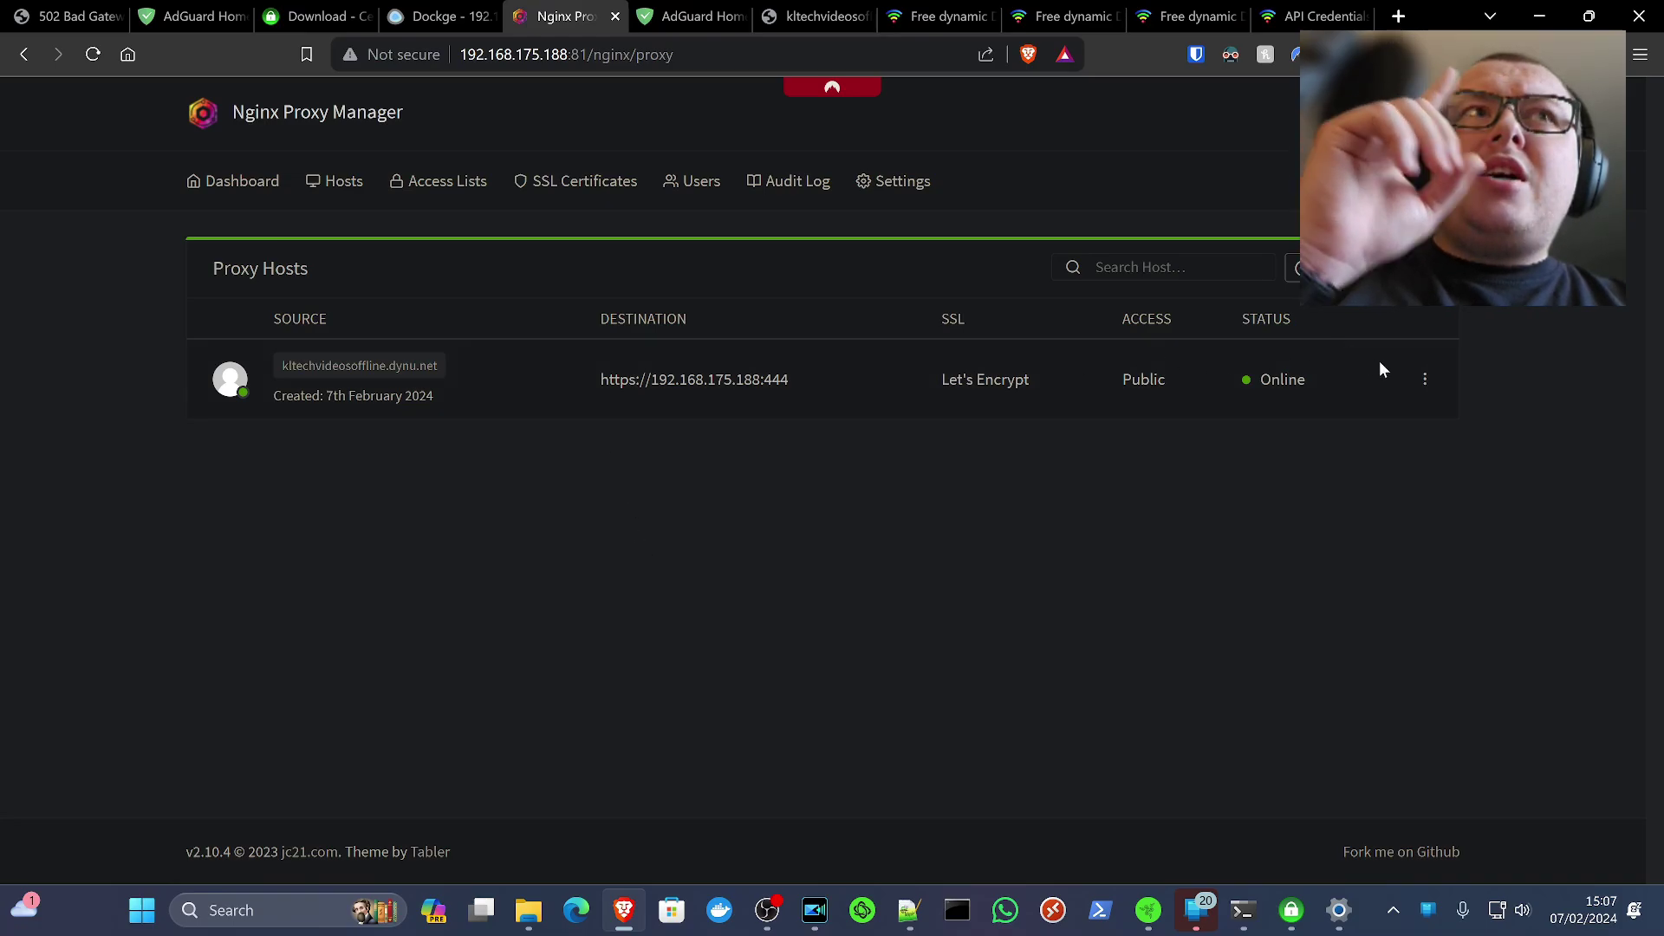
Edit the kltechvideosoffline.dynu.net proxy host and view its /dns-query custom location
click(1426, 378)
click(1341, 454)
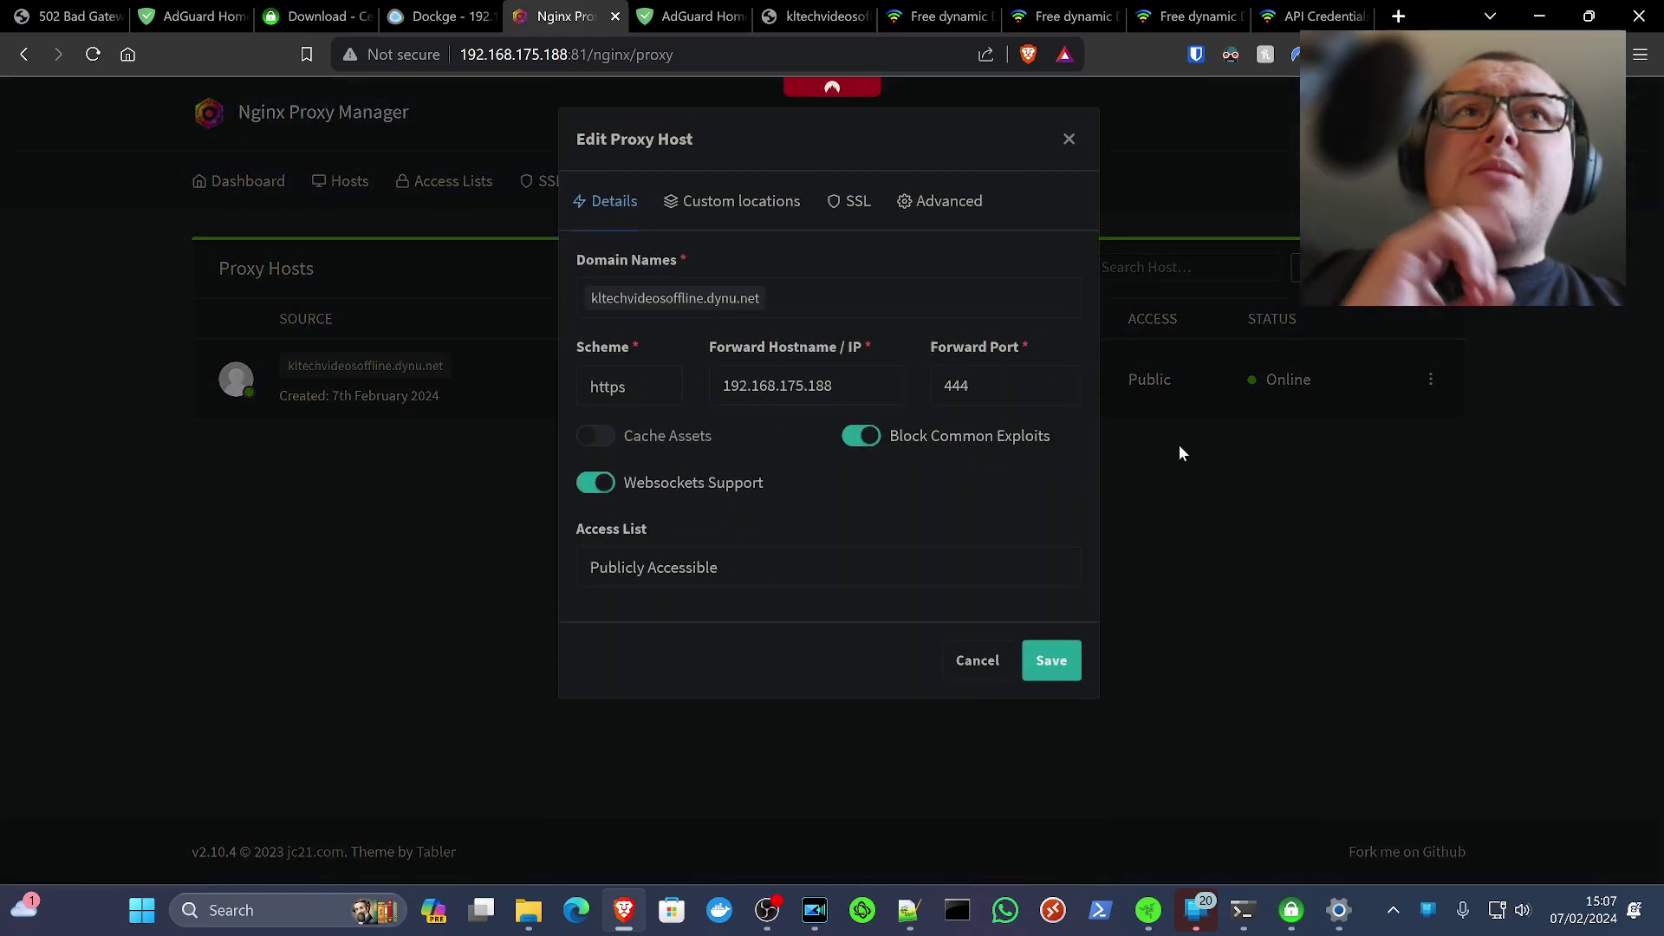
click(751, 204)
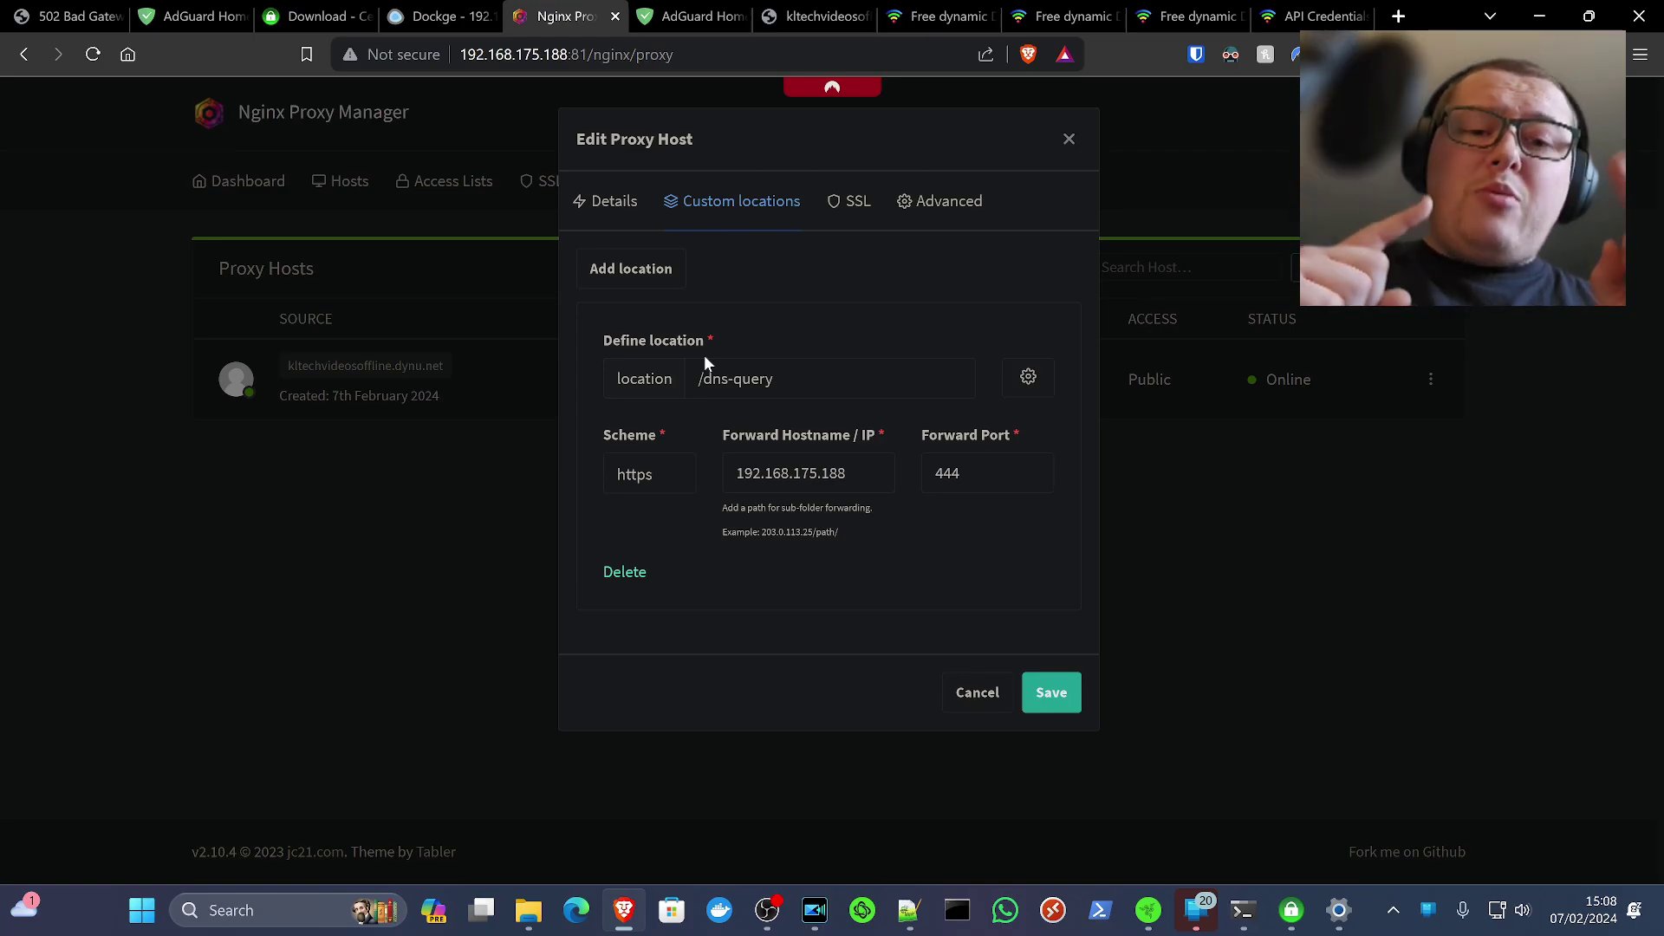
Review the _hsts_map.conf volume on line 33 of the npm compose.yaml, then go to AdGuard Home
click(406, 19)
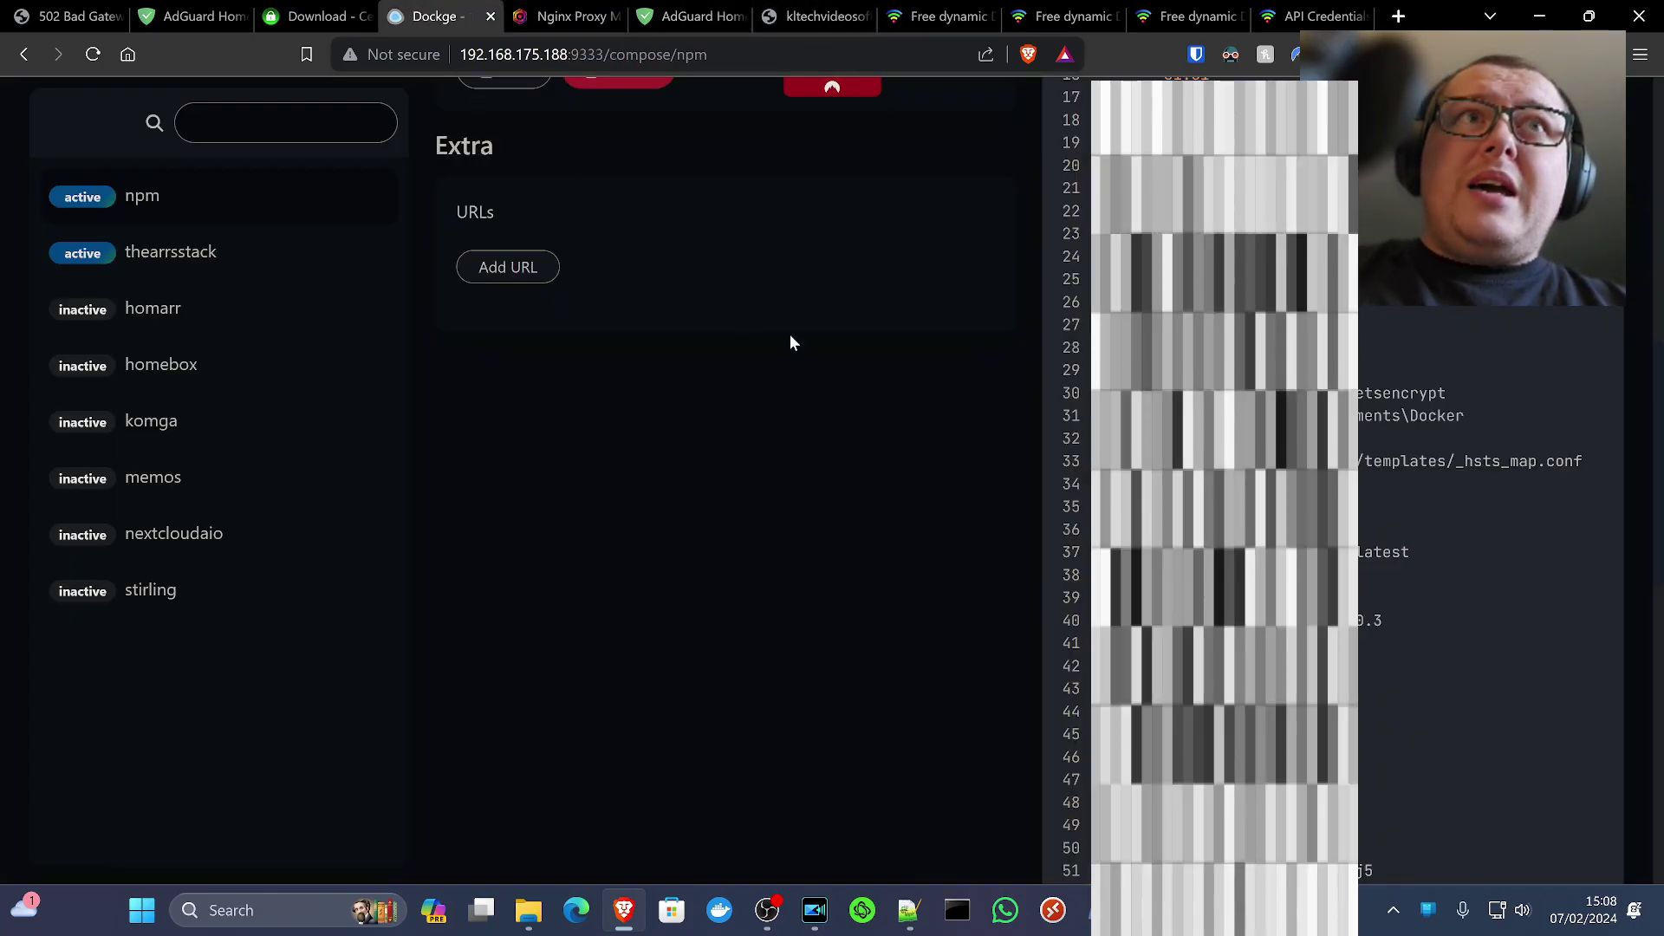
scroll(725, 433, up, 4)
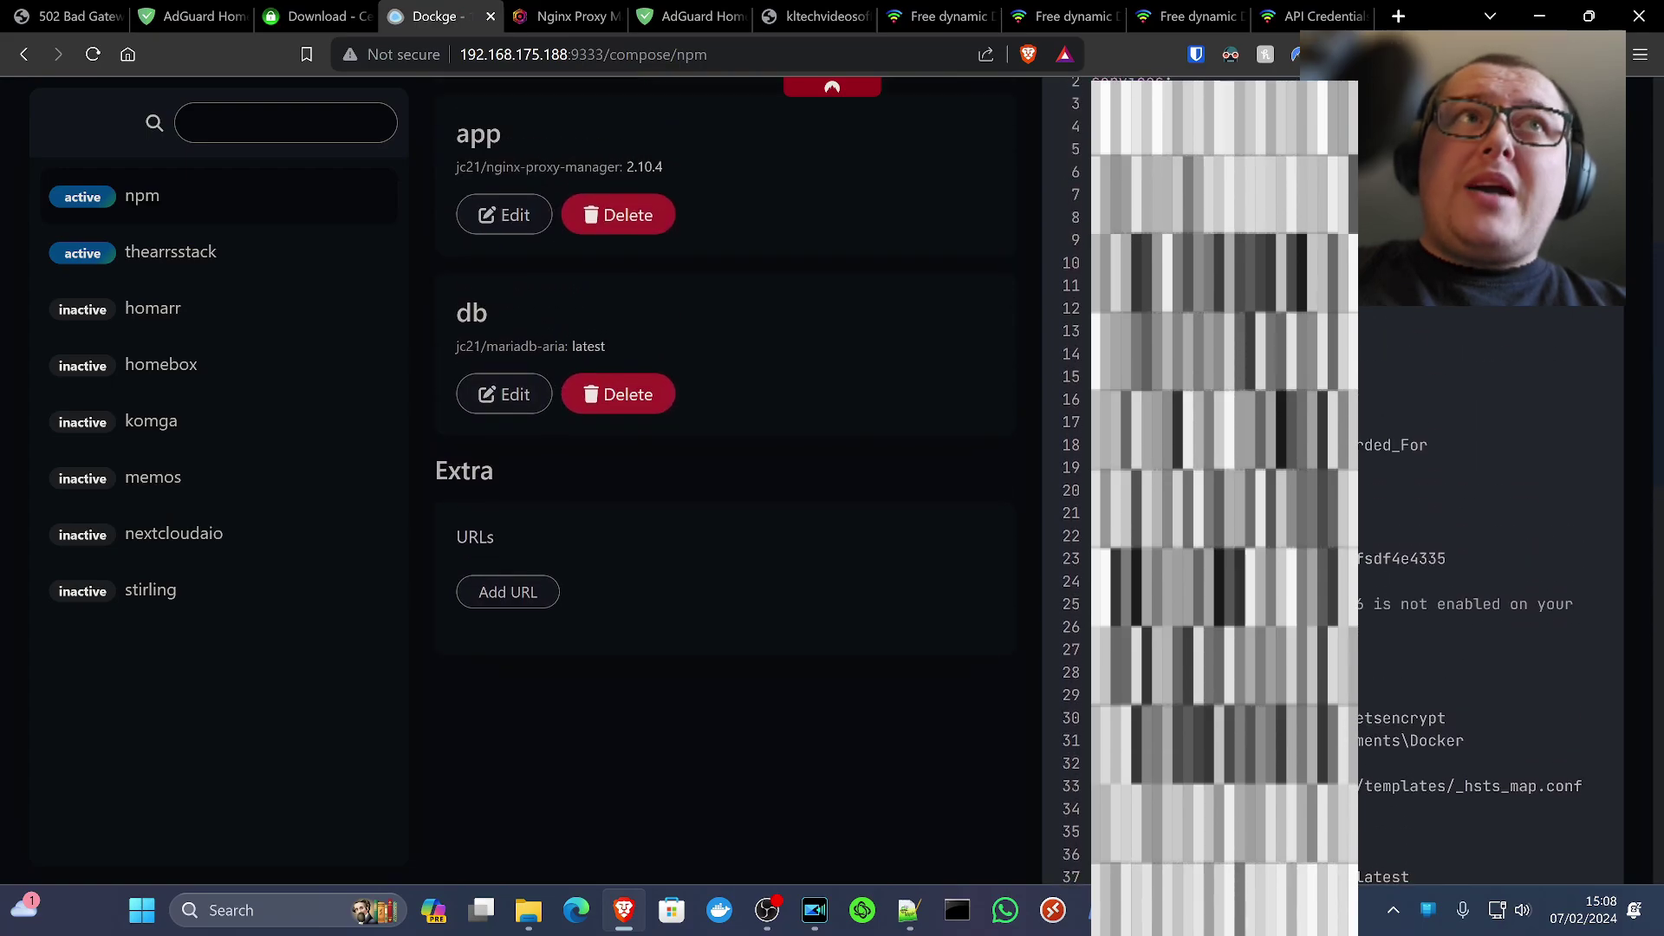
scroll(726, 433, up, 1)
scroll(725, 433, down, 4)
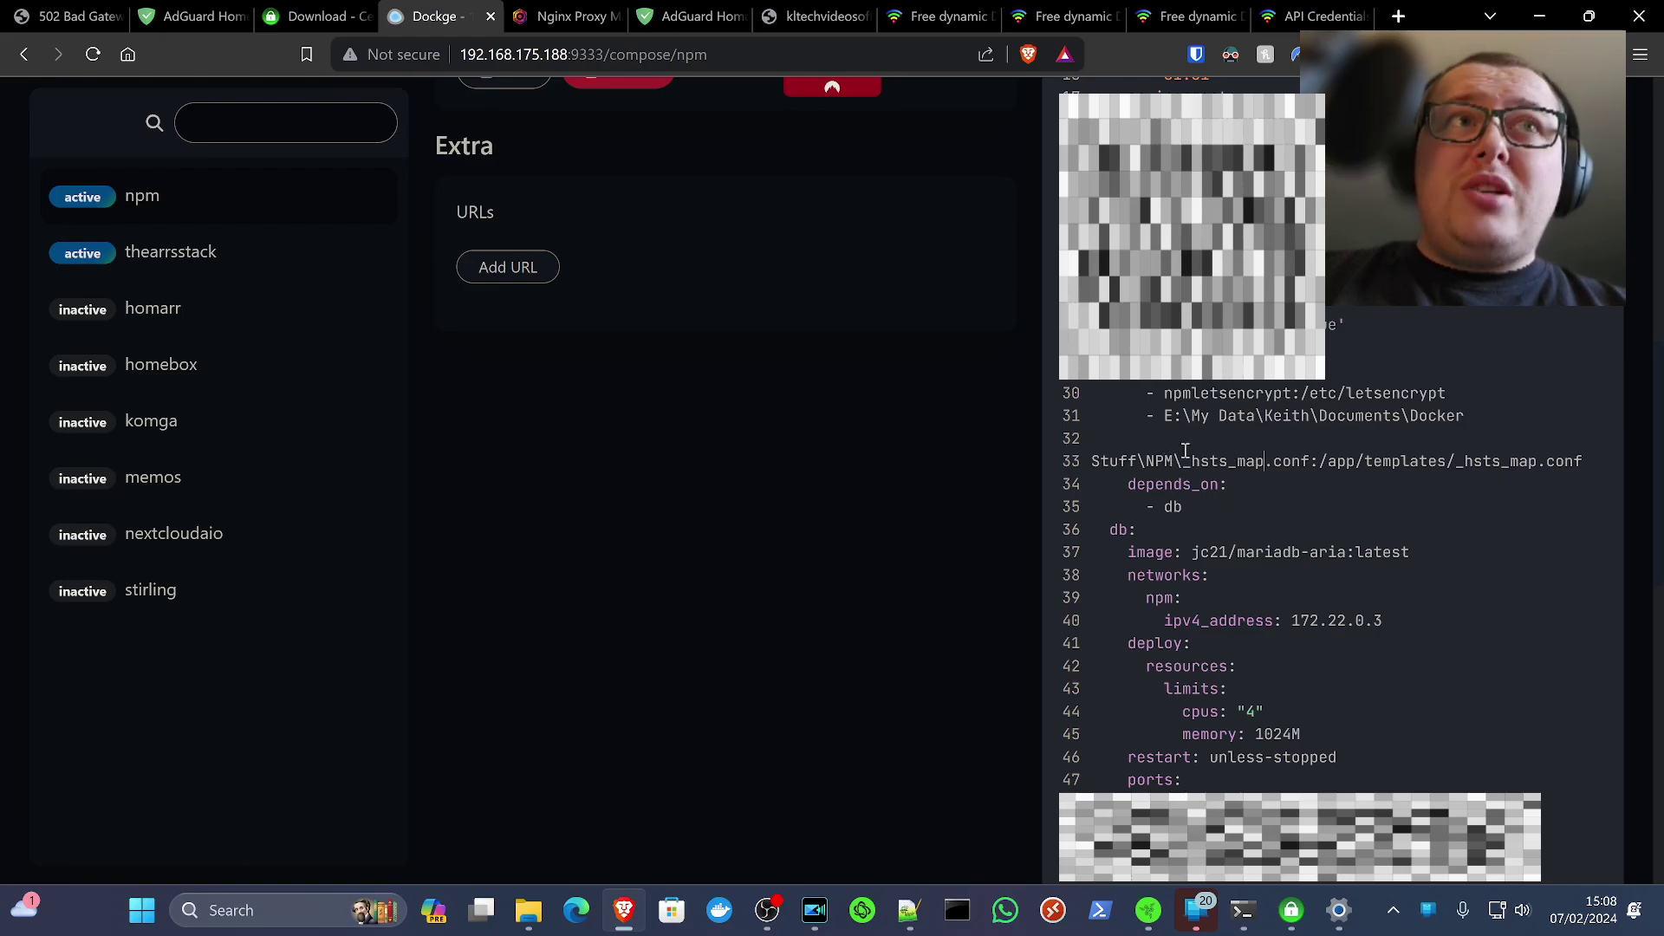
drag(1184, 460, 1522, 460)
click(1402, 461)
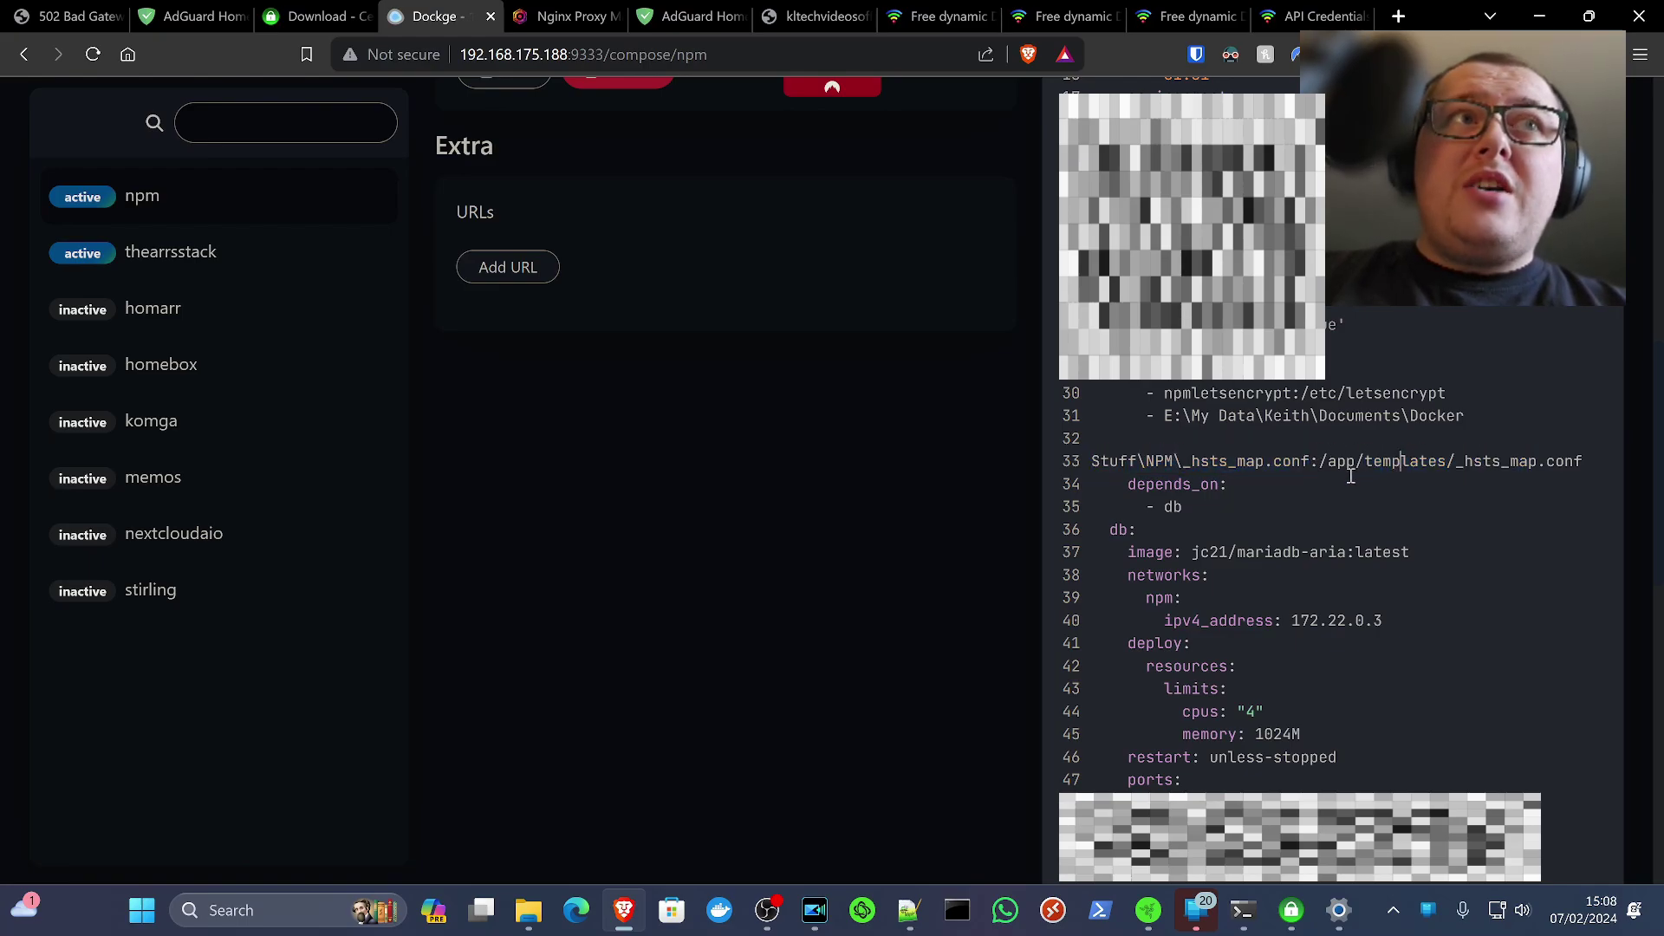
drag(1337, 468, 1582, 460)
click(1566, 464)
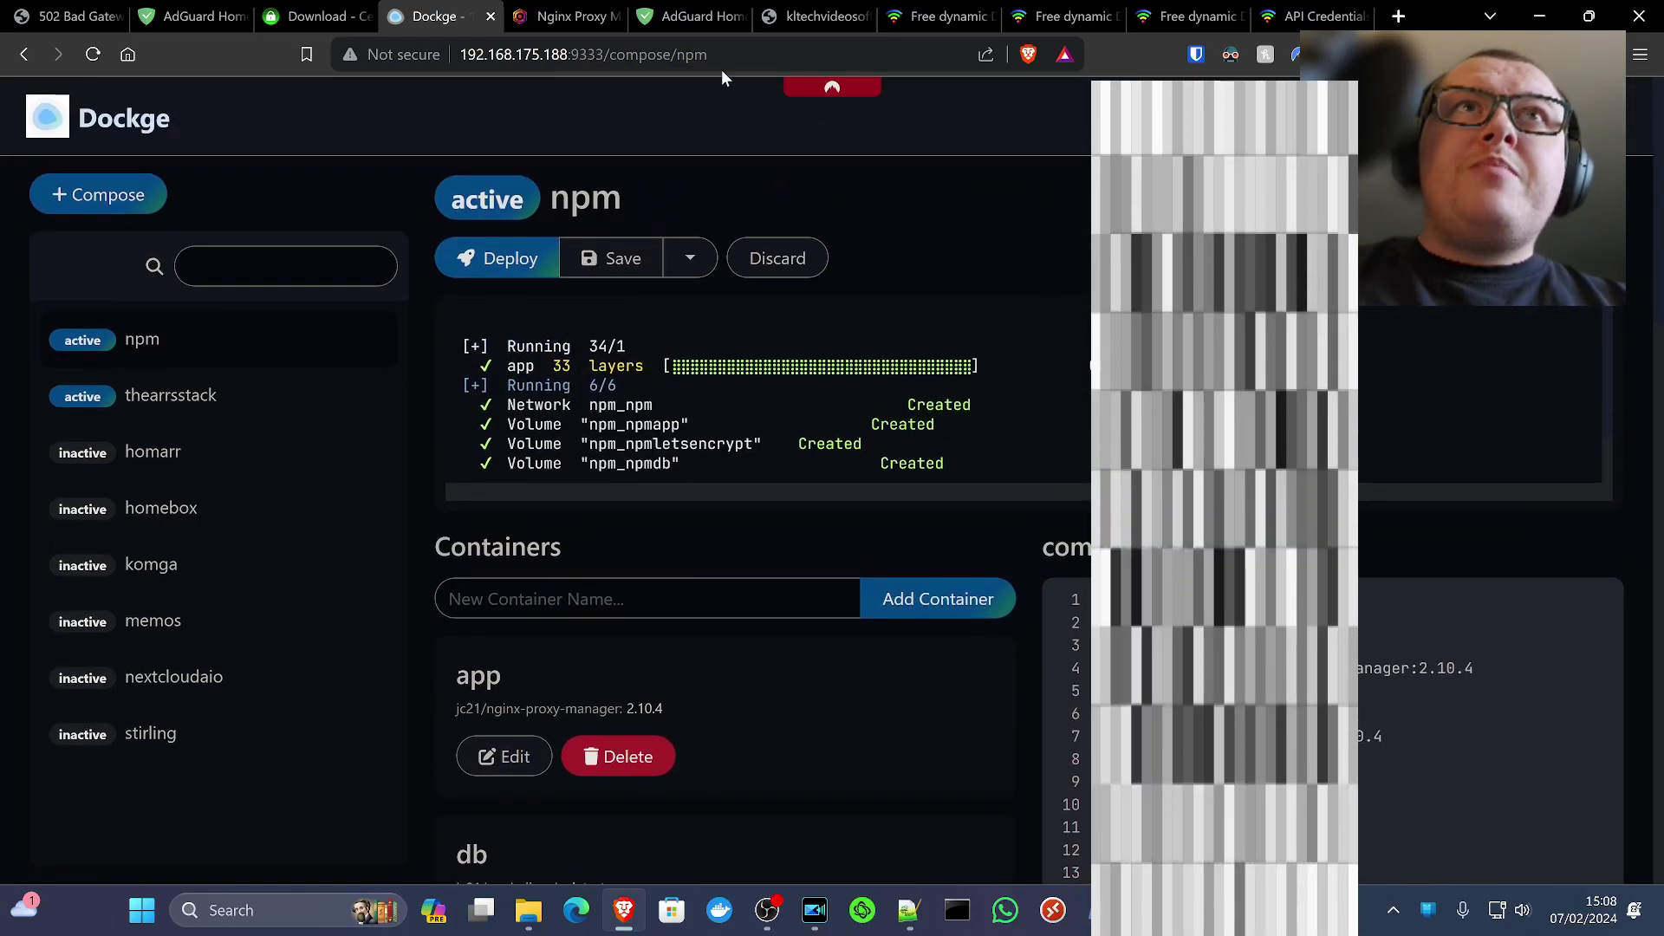
click(679, 19)
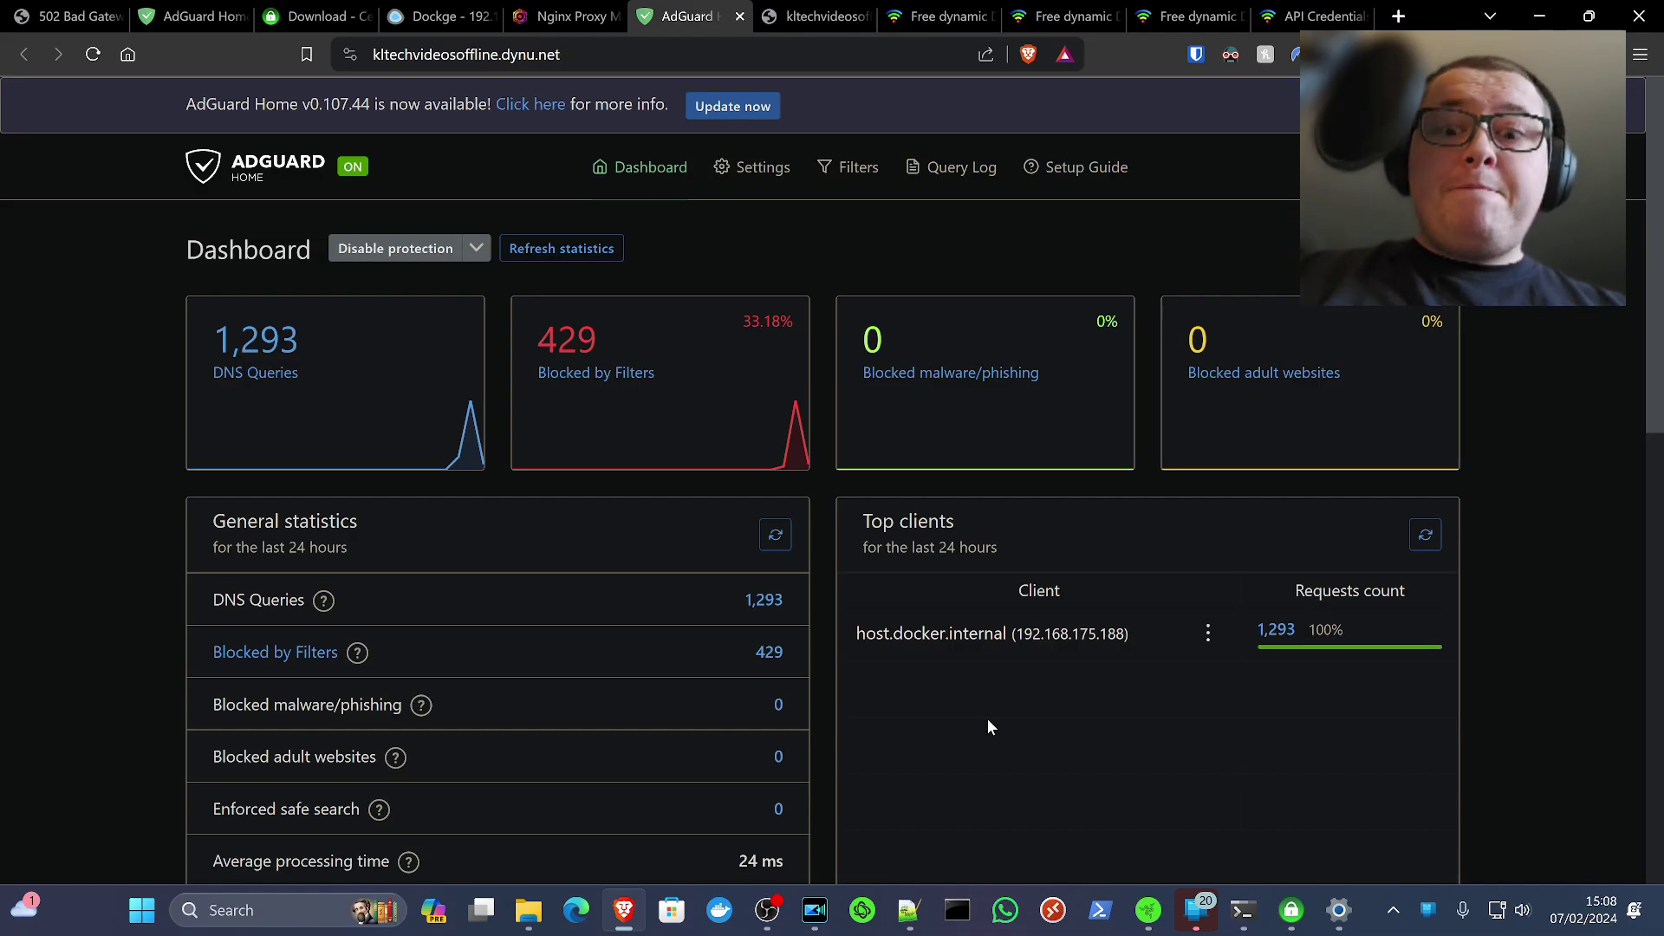
Bring back the Windows Ethernet settings showing DNS 192.168.175.188 (Encrypted)
click(1339, 910)
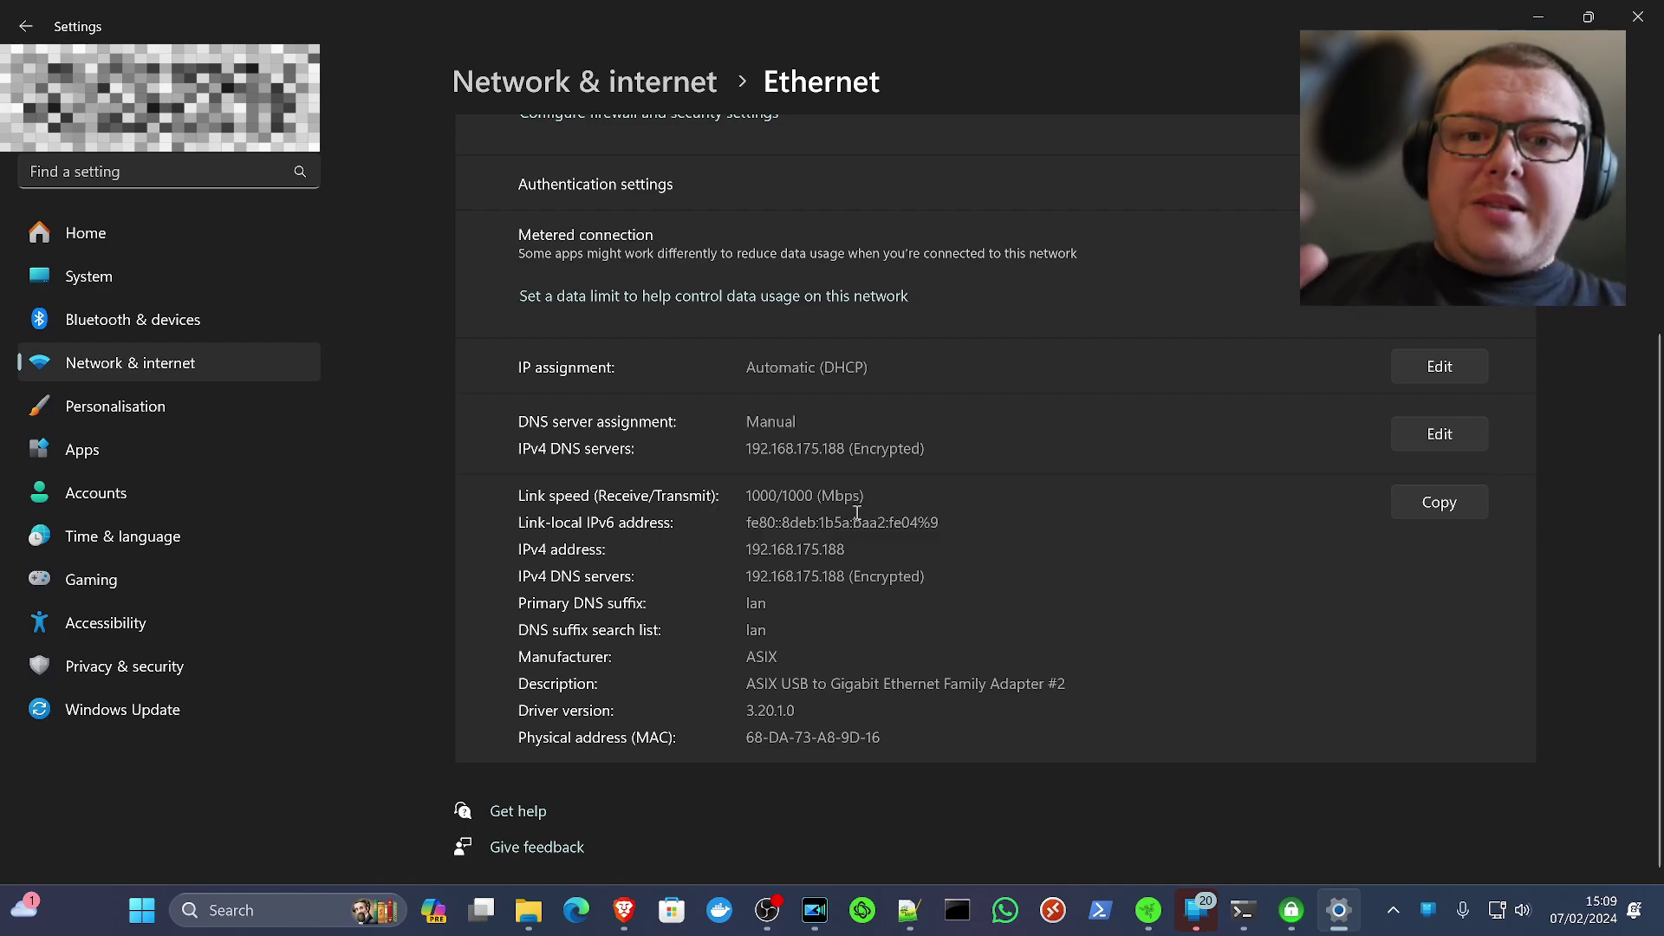
Scroll through the Ethernet settings page, then minimise Settings to bring back the AdGuard dashboard
scroll(1006, 511, up, 2)
scroll(1011, 515, up, 3)
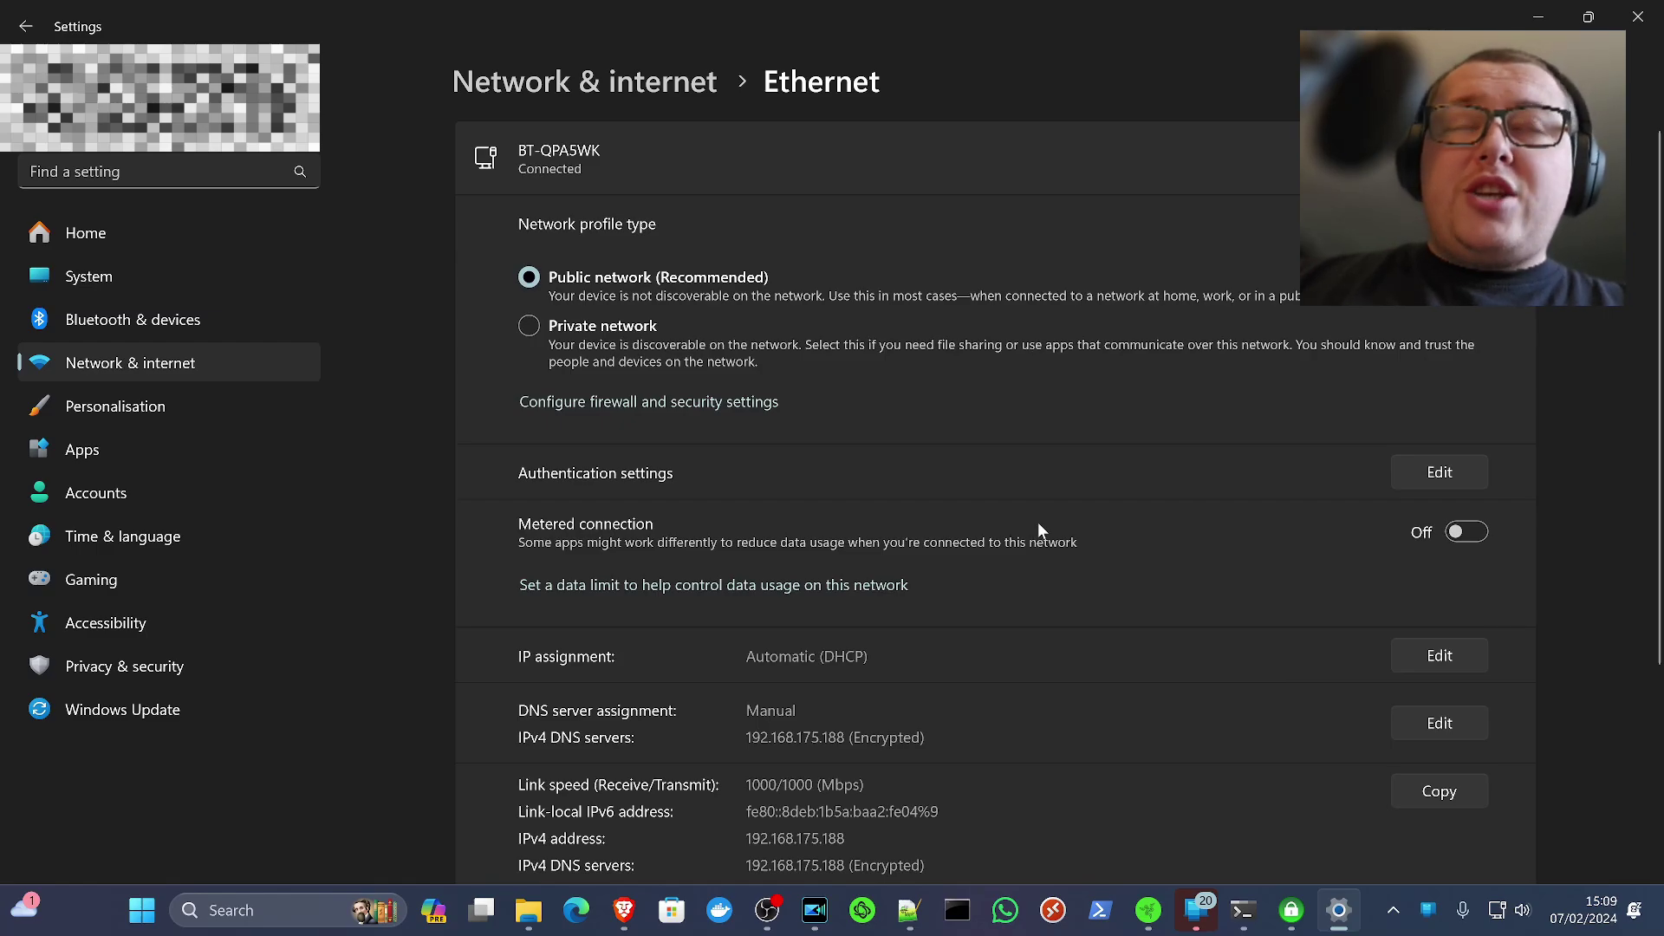
scroll(1084, 598, down, 3)
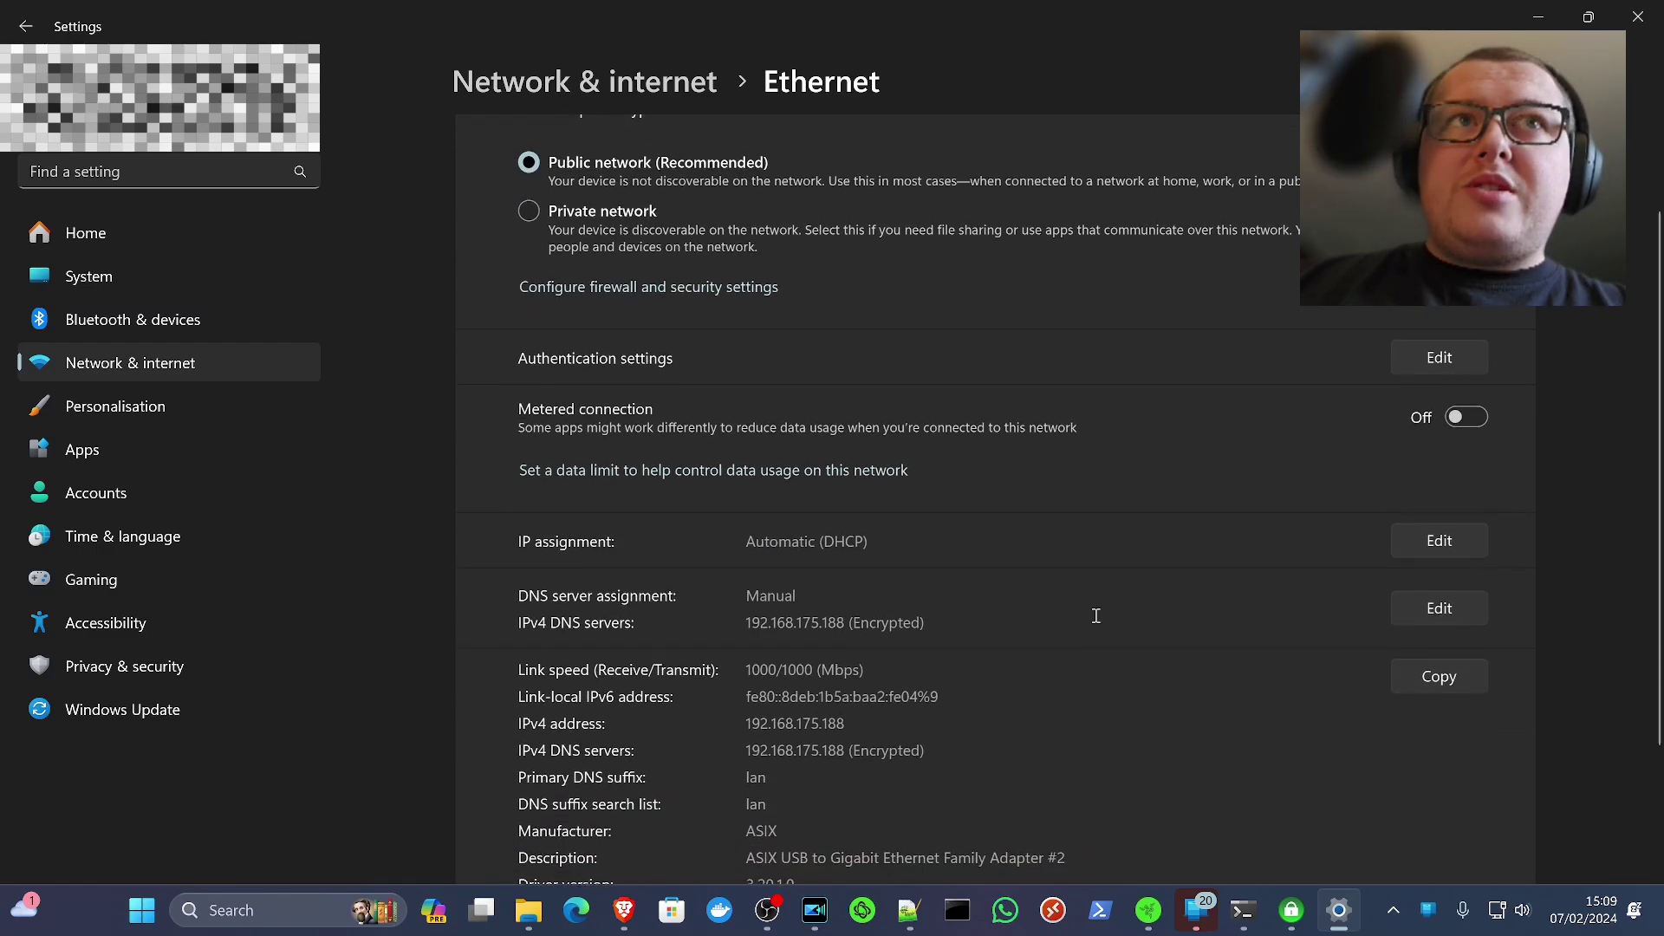
scroll(1188, 399, up, 4)
click(1519, 20)
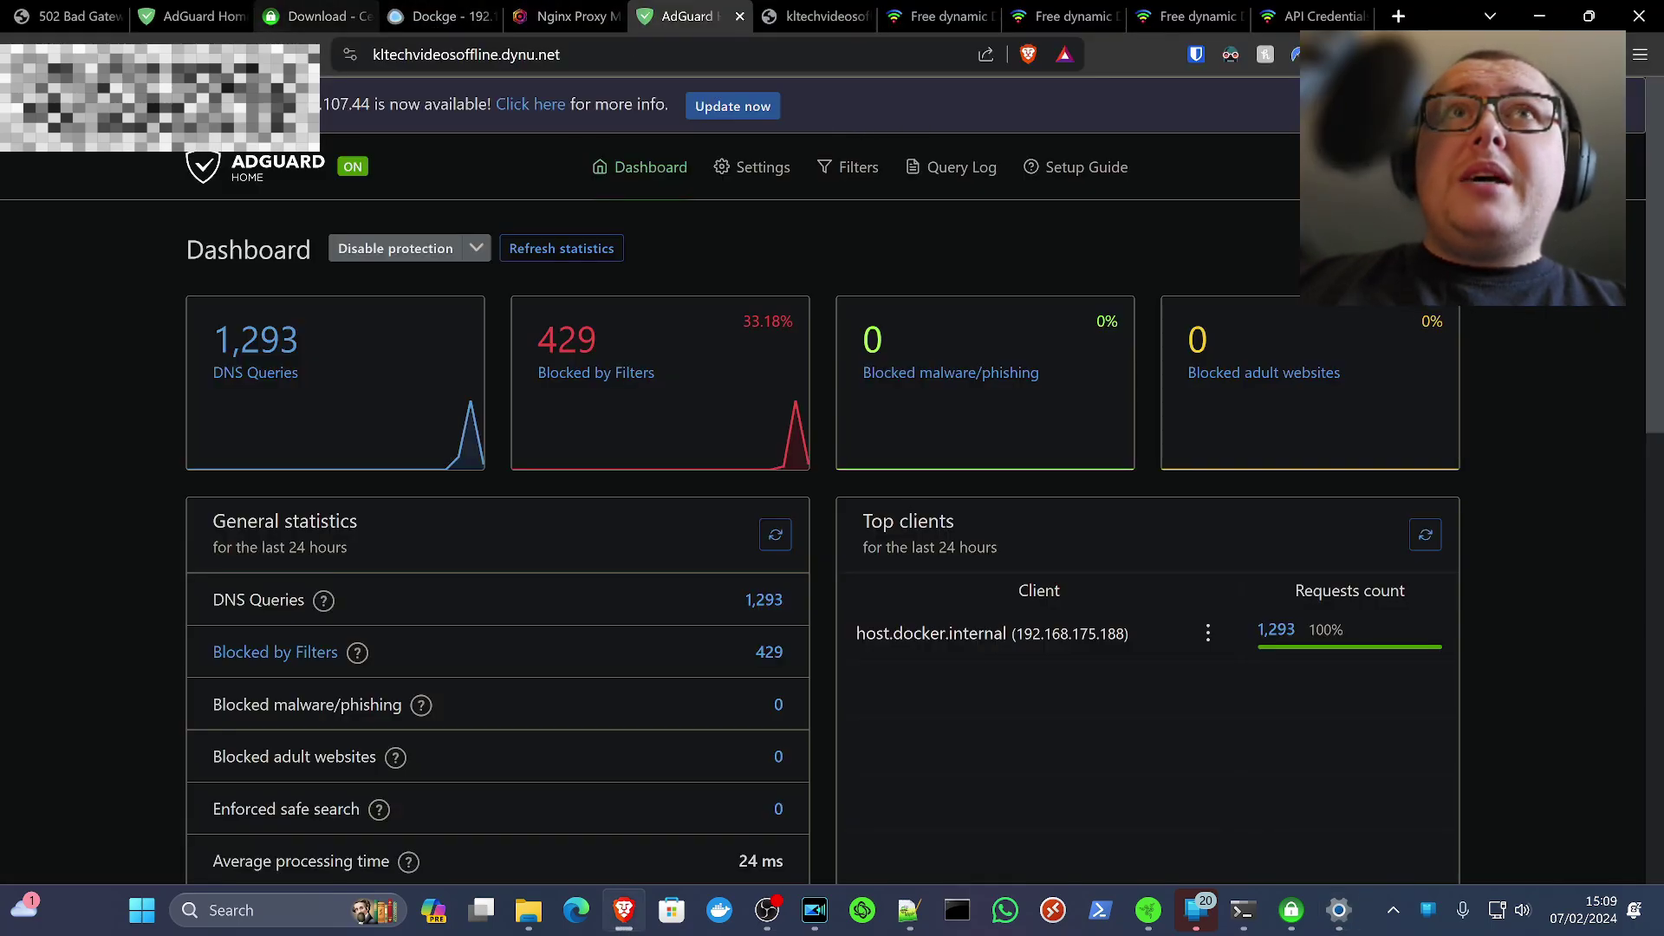
Start a new DNS rewrite under Filters > DNS rewrites, then leave it unfinished
click(864, 191)
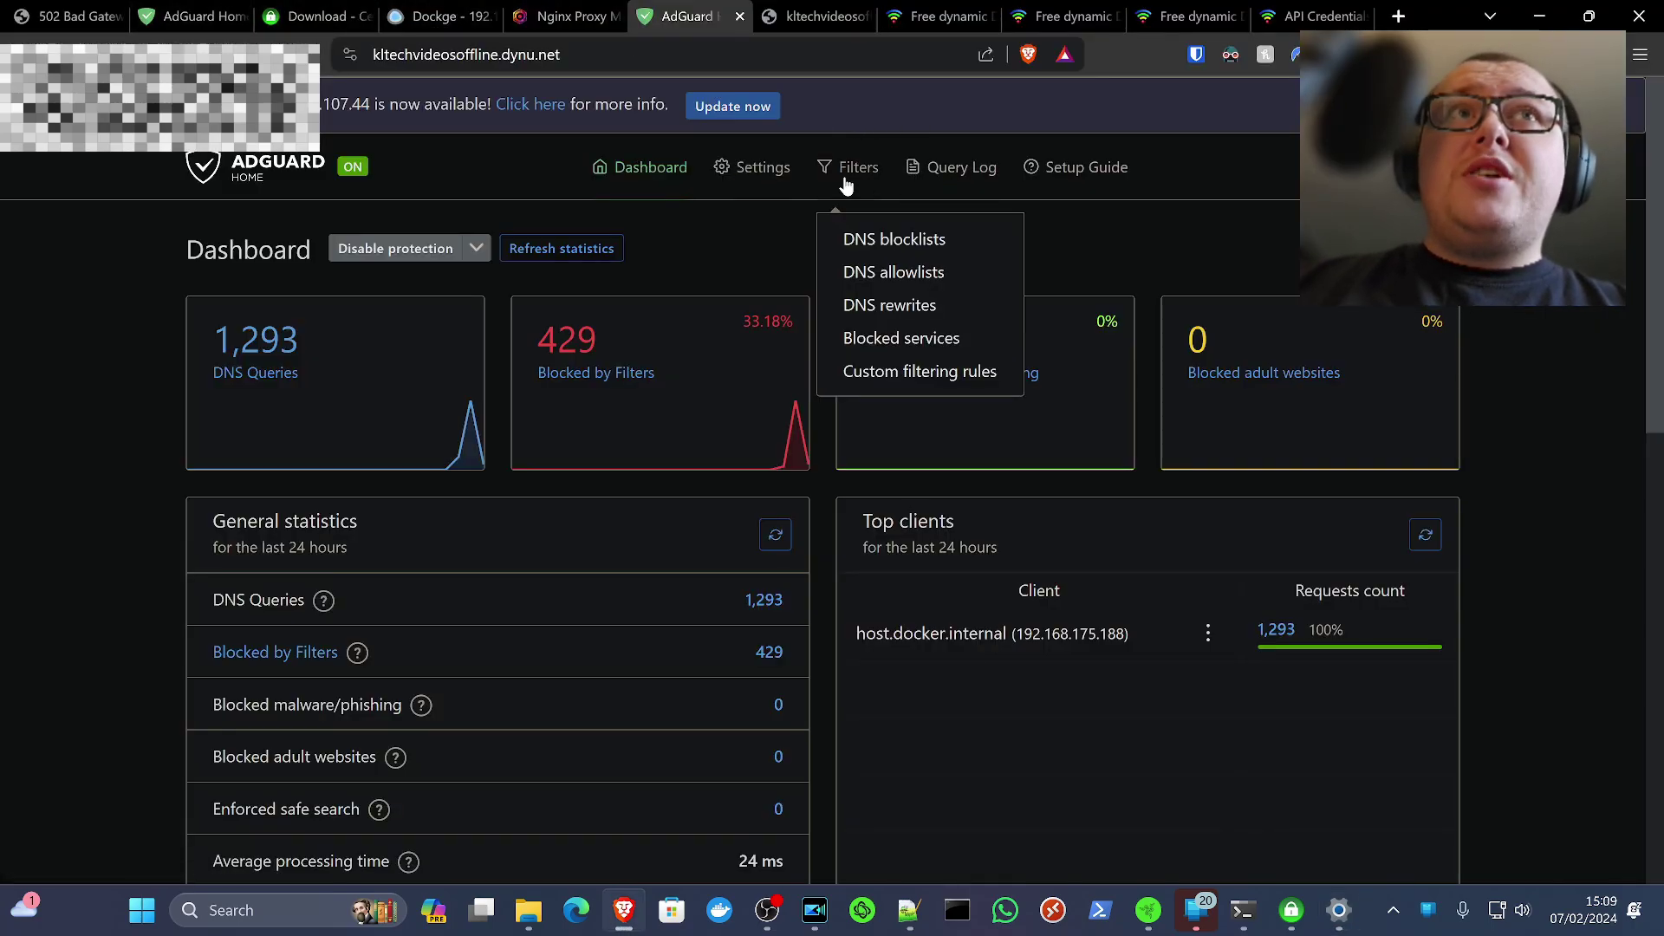
click(879, 309)
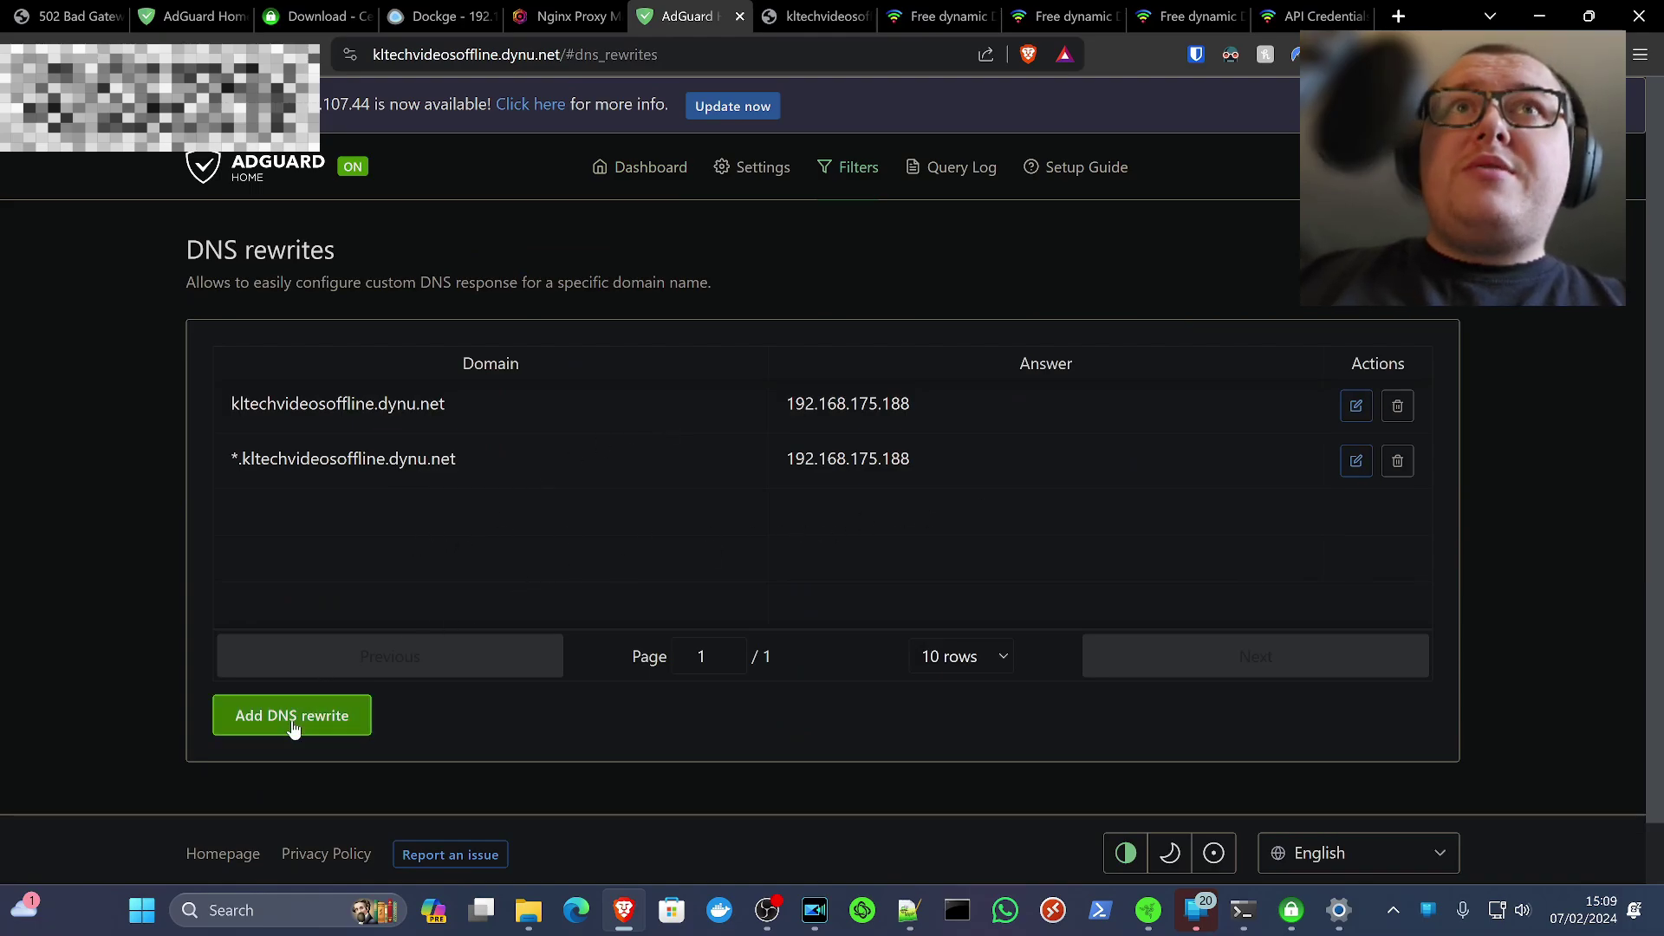
click(293, 716)
click(714, 334)
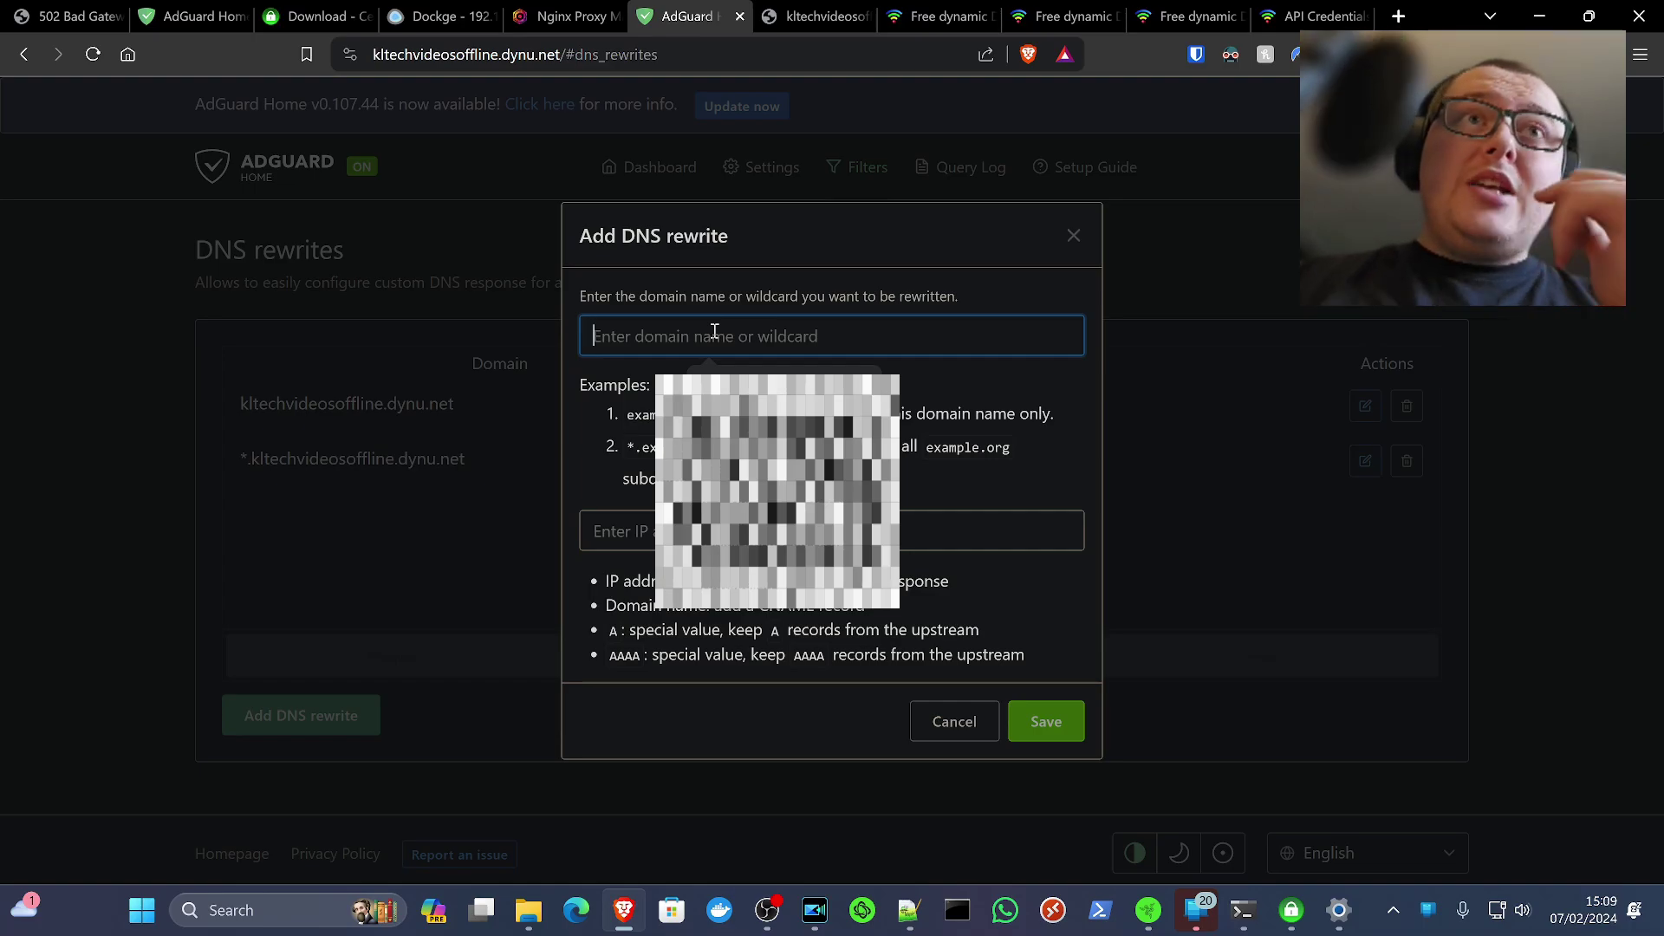
click(991, 533)
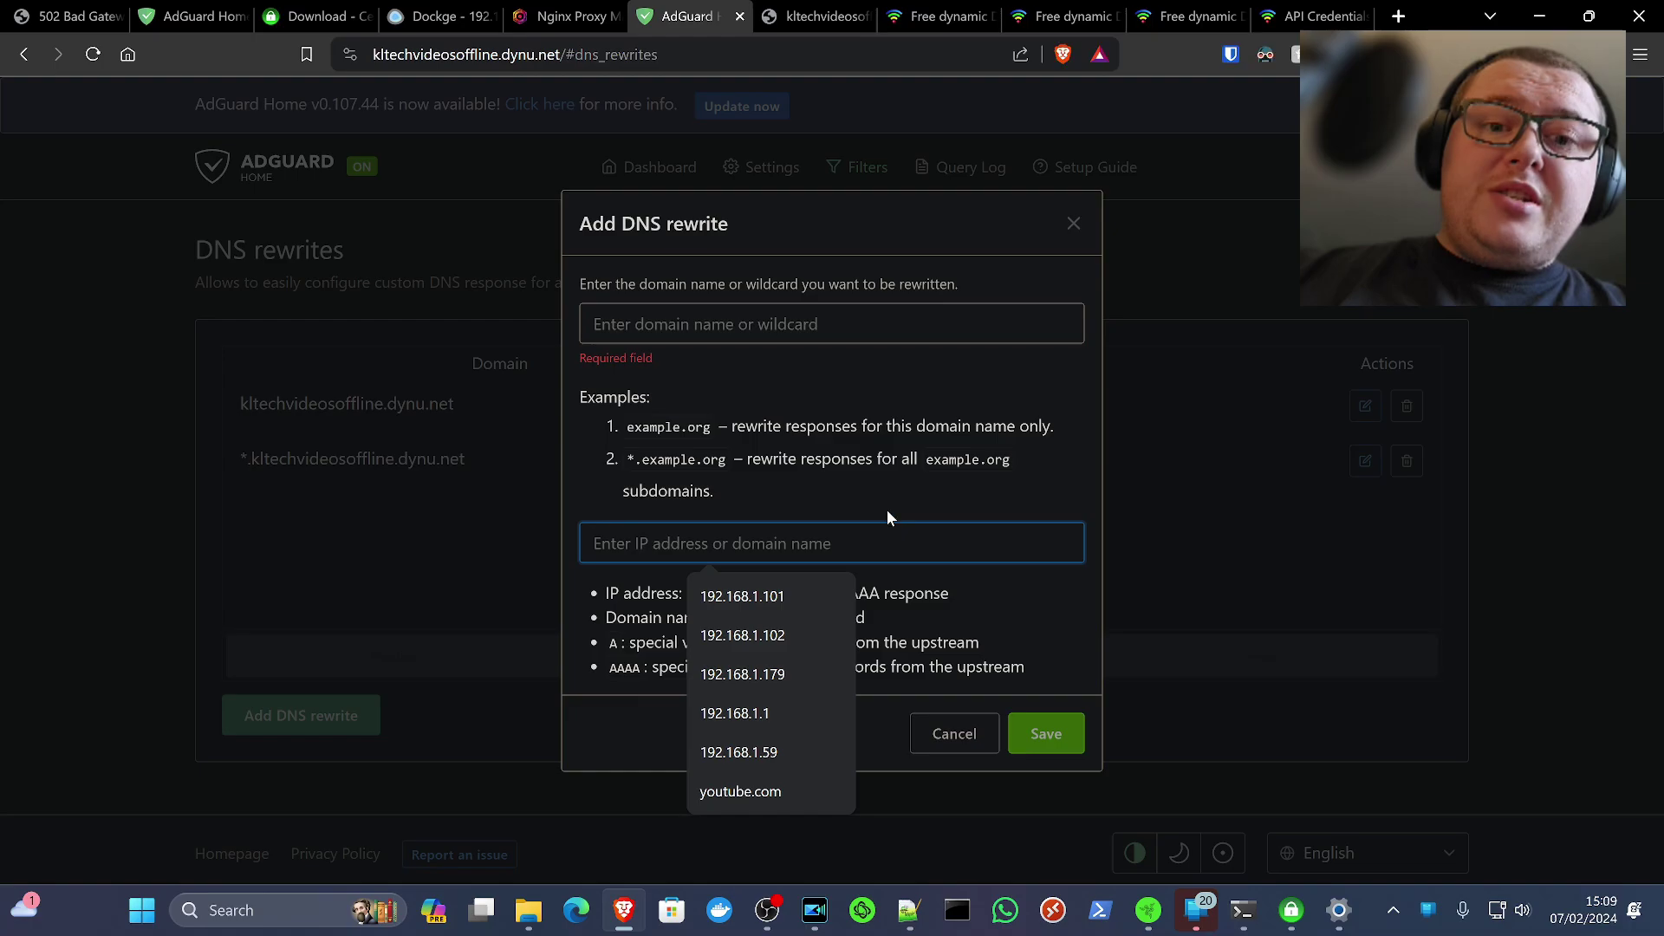
click(782, 289)
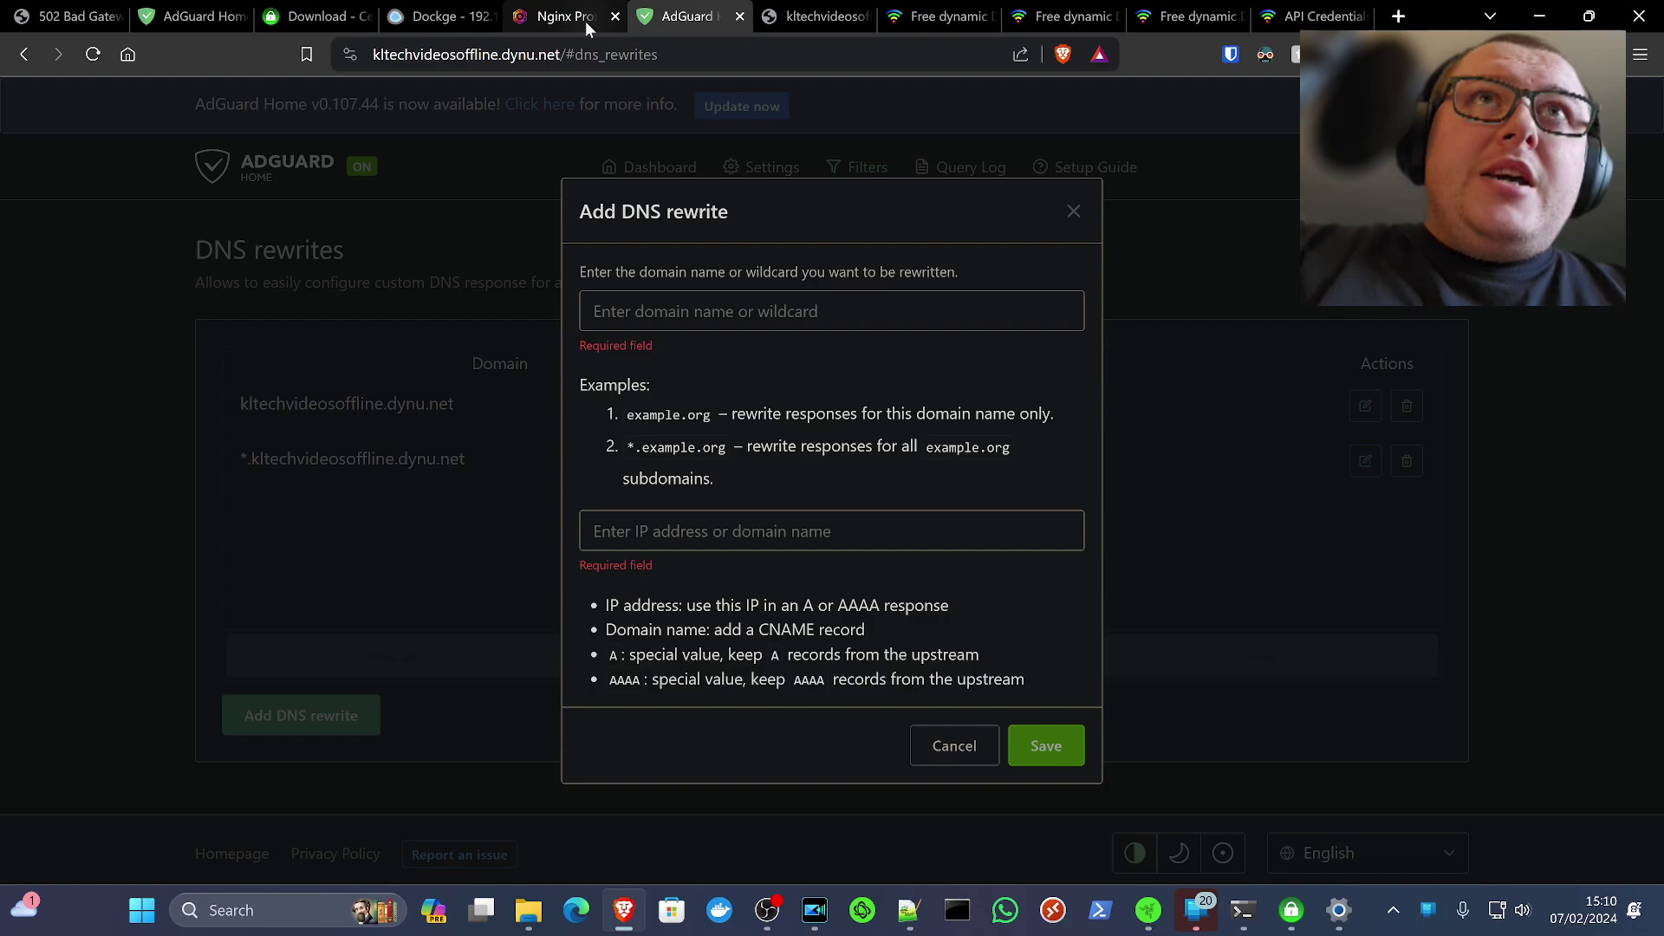
Review the kltechoffline certificate's tasks in Certify Certificate Manager
click(298, 17)
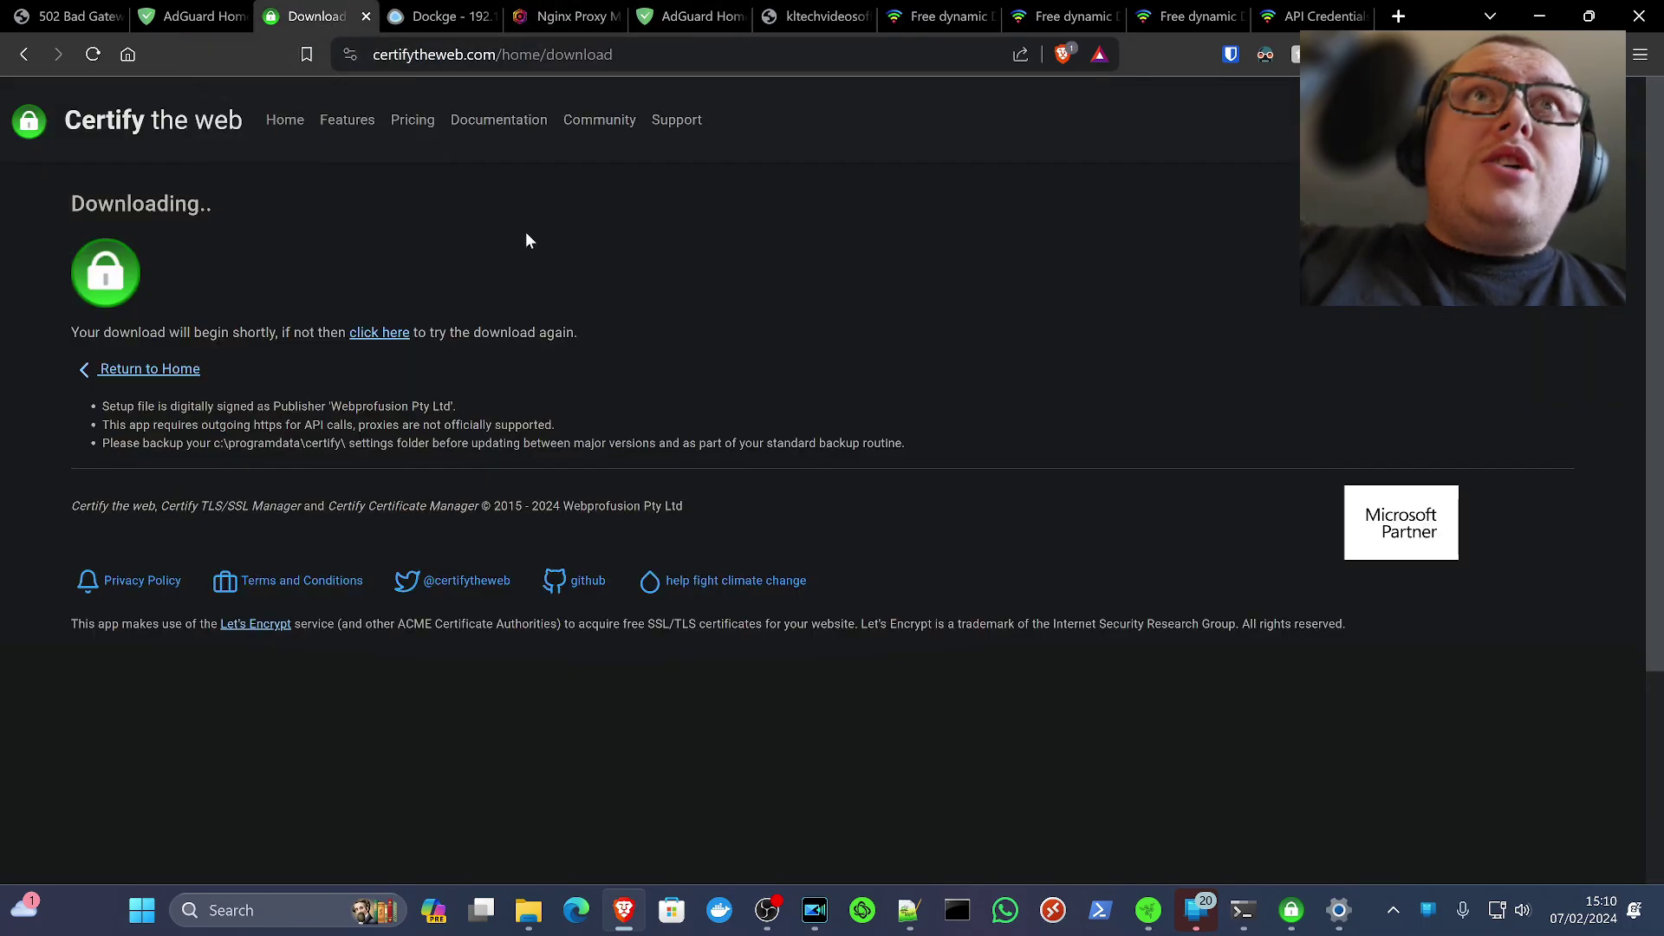
click(1292, 910)
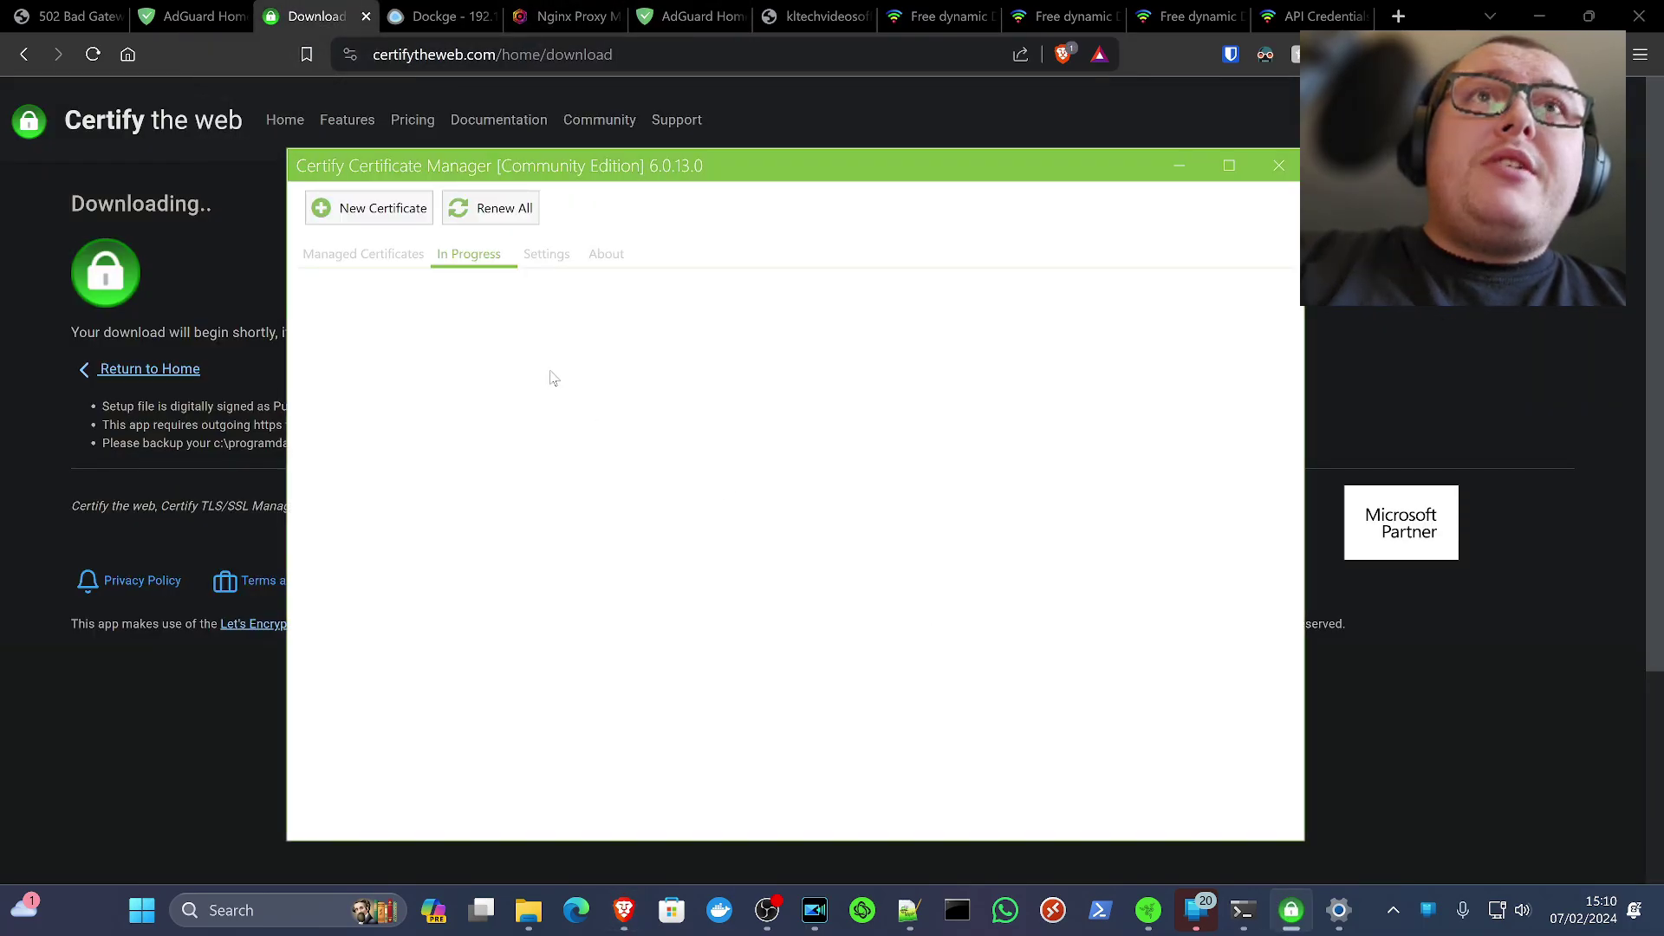
click(355, 255)
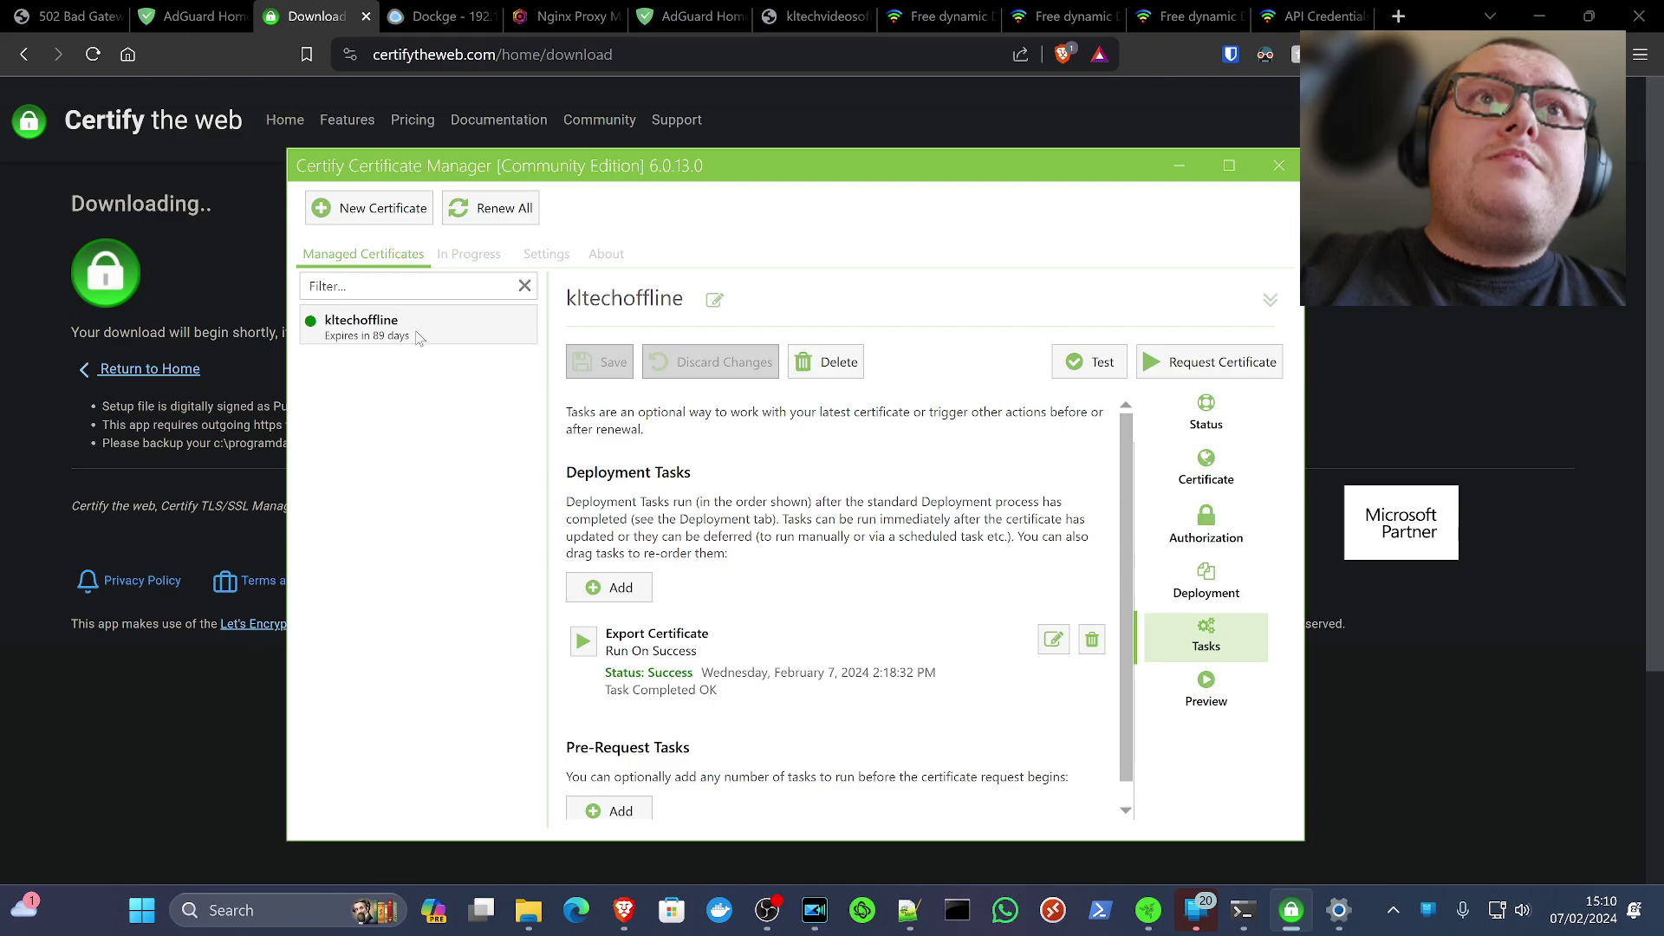
Check the proxy host's SSL tab with its wildcard dynu.net certificate, then return to Details
click(554, 23)
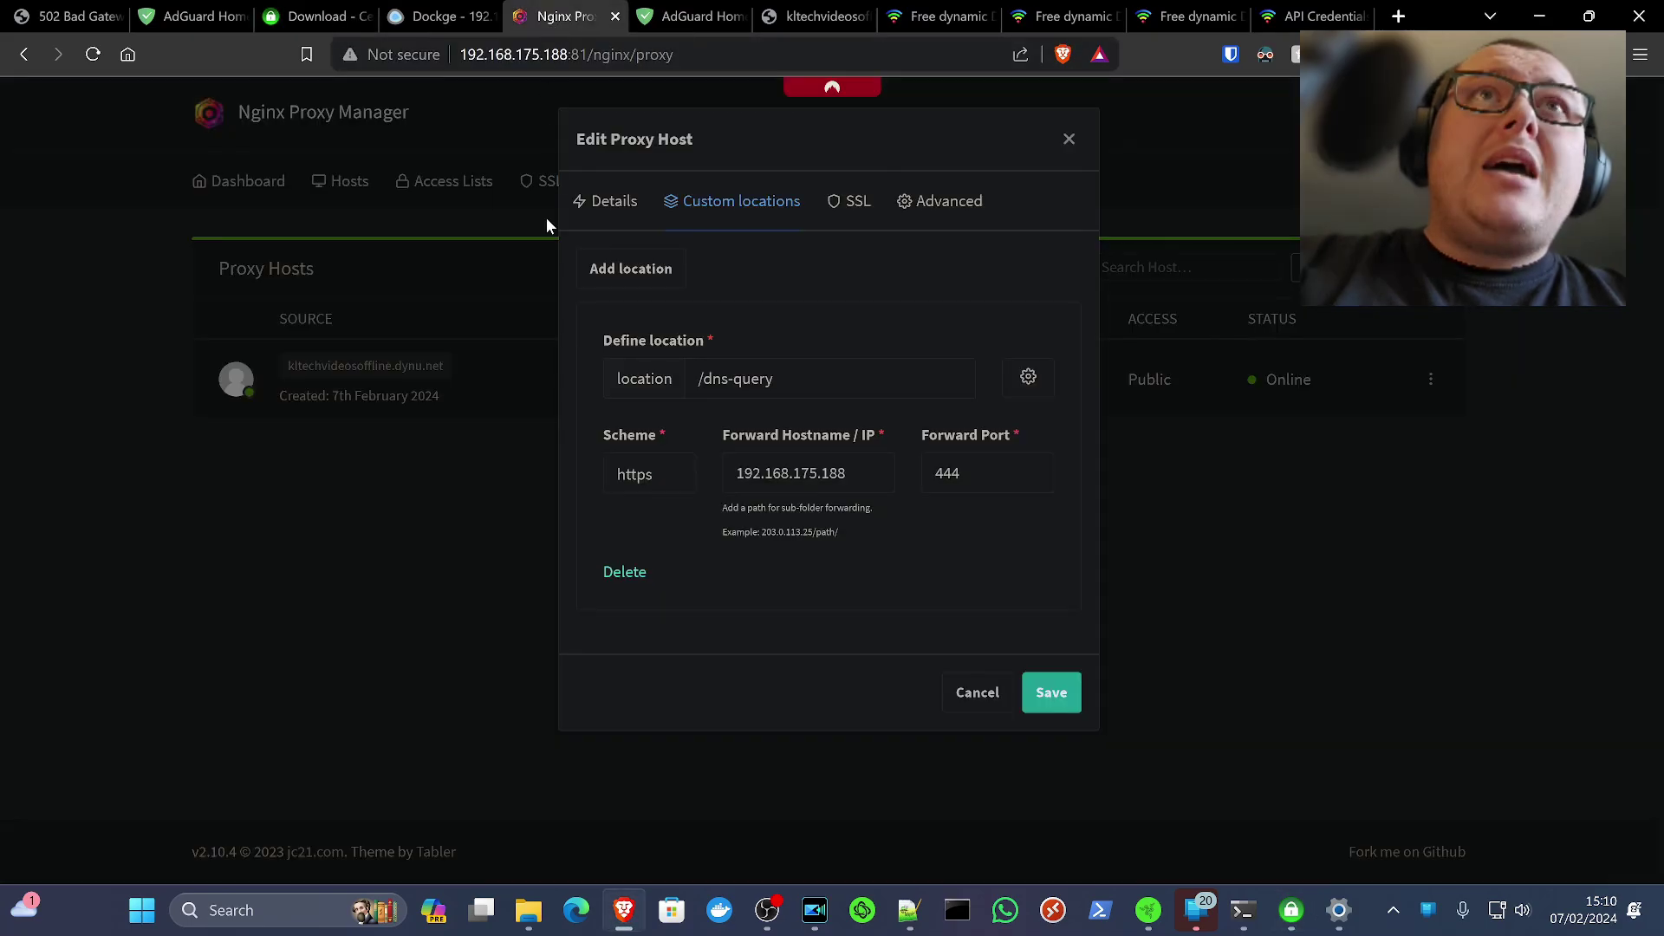
click(834, 208)
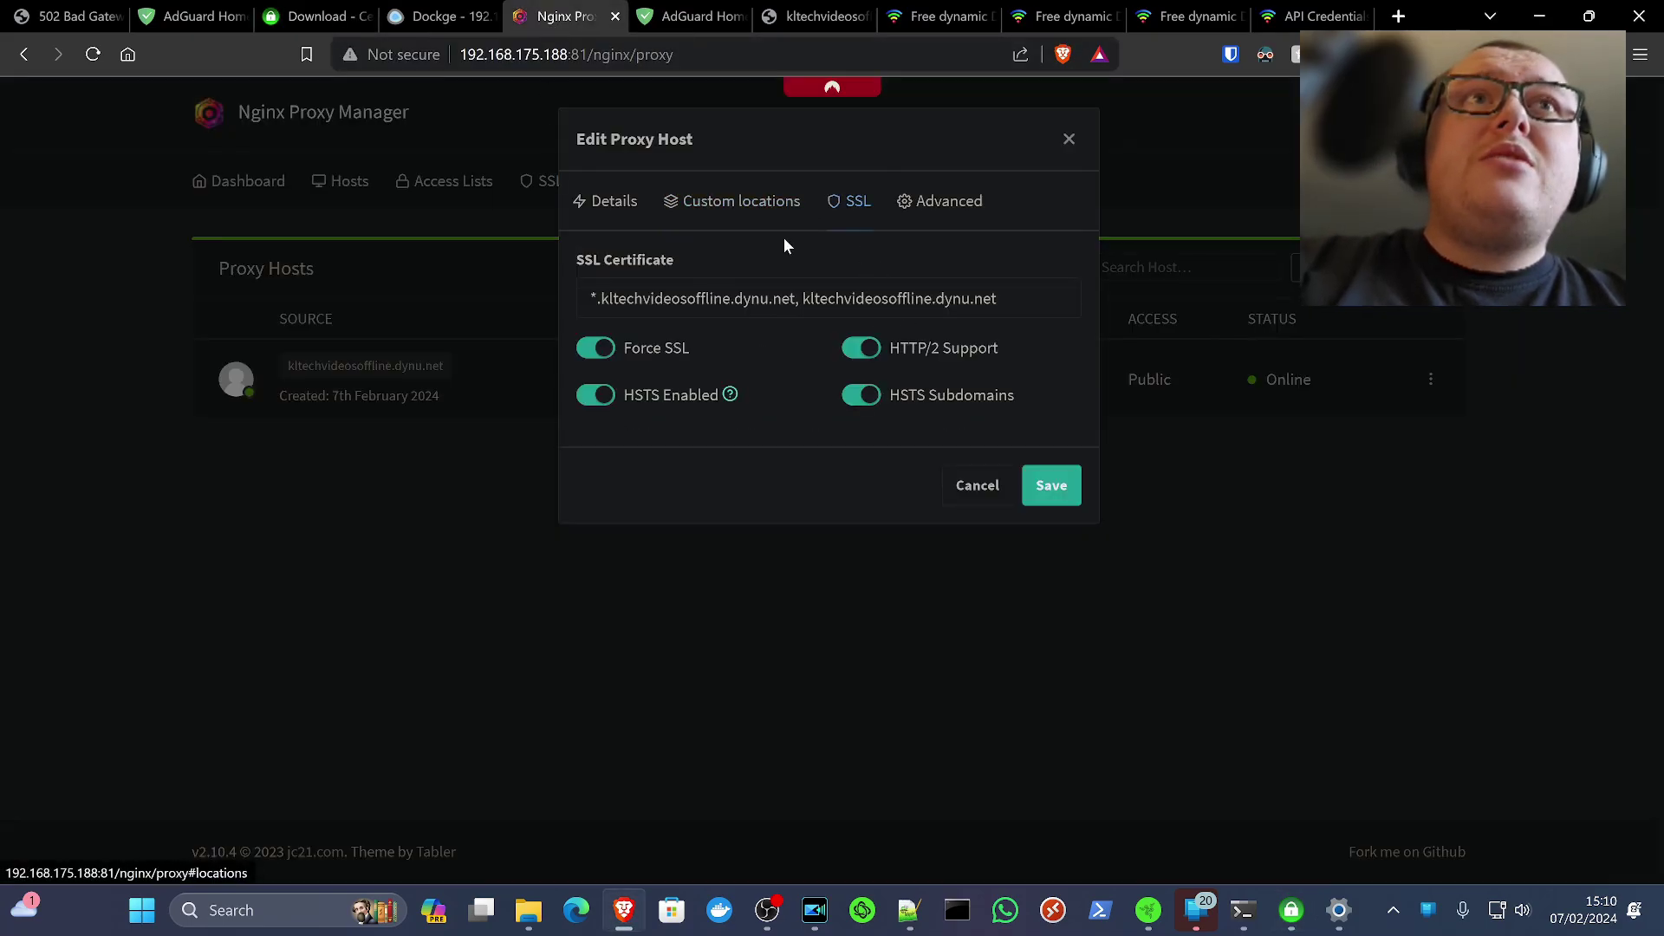
click(611, 205)
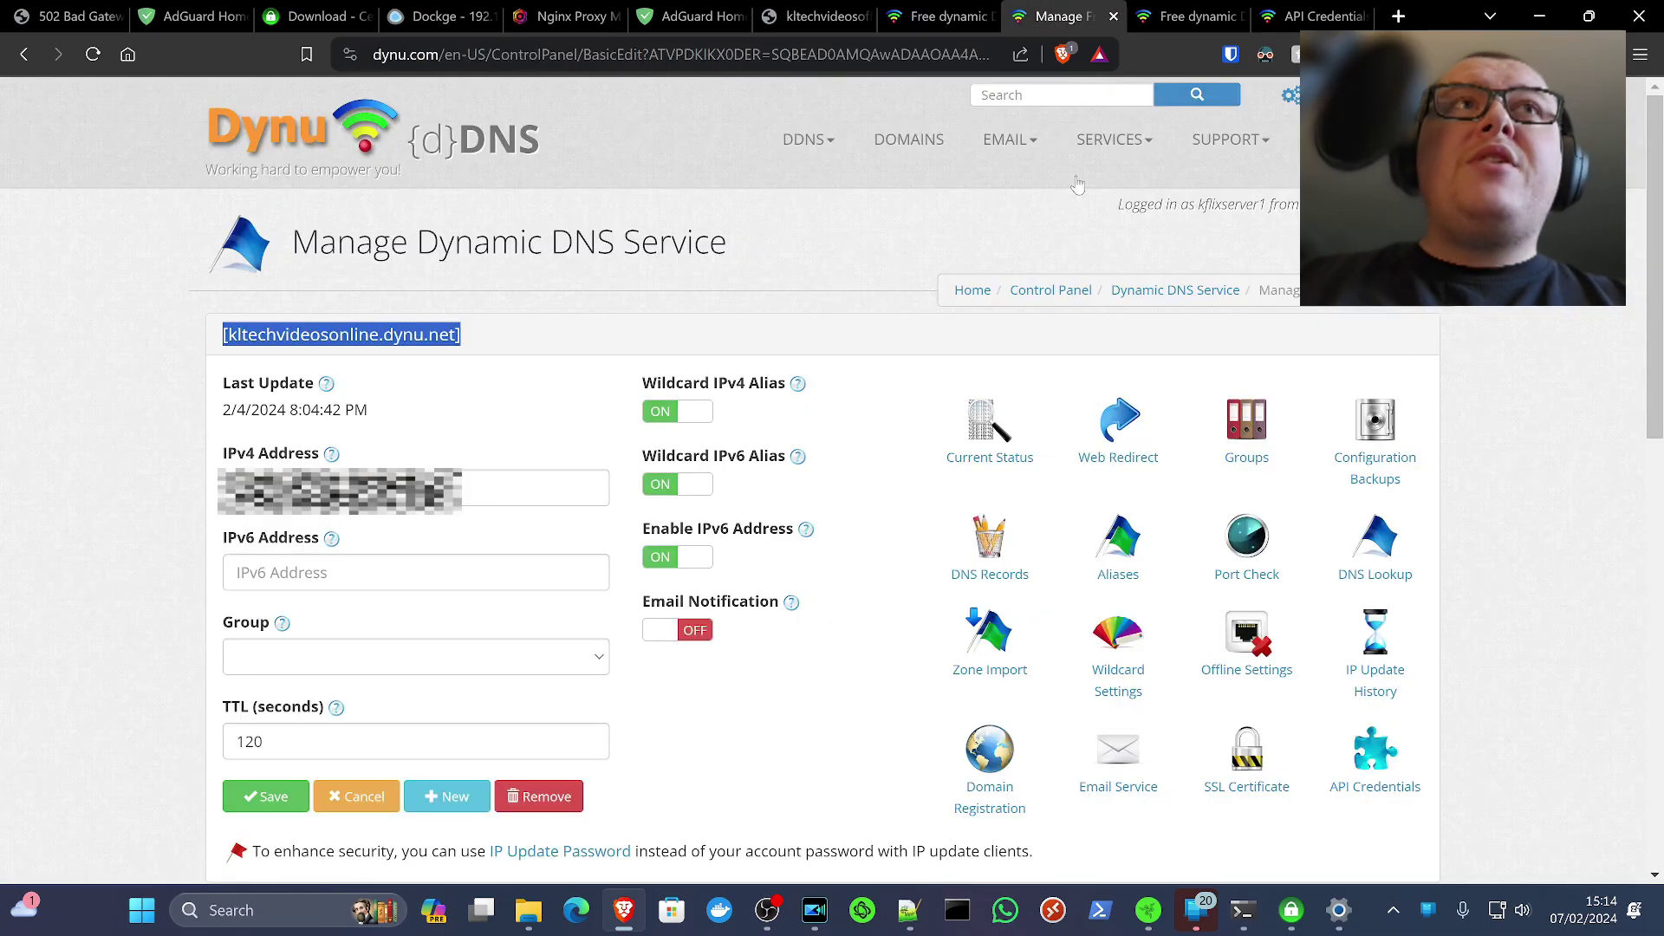
Open kltechvideosoffline.dynu.net under Dynu Control Panel > DDNS Services
click(655, 361)
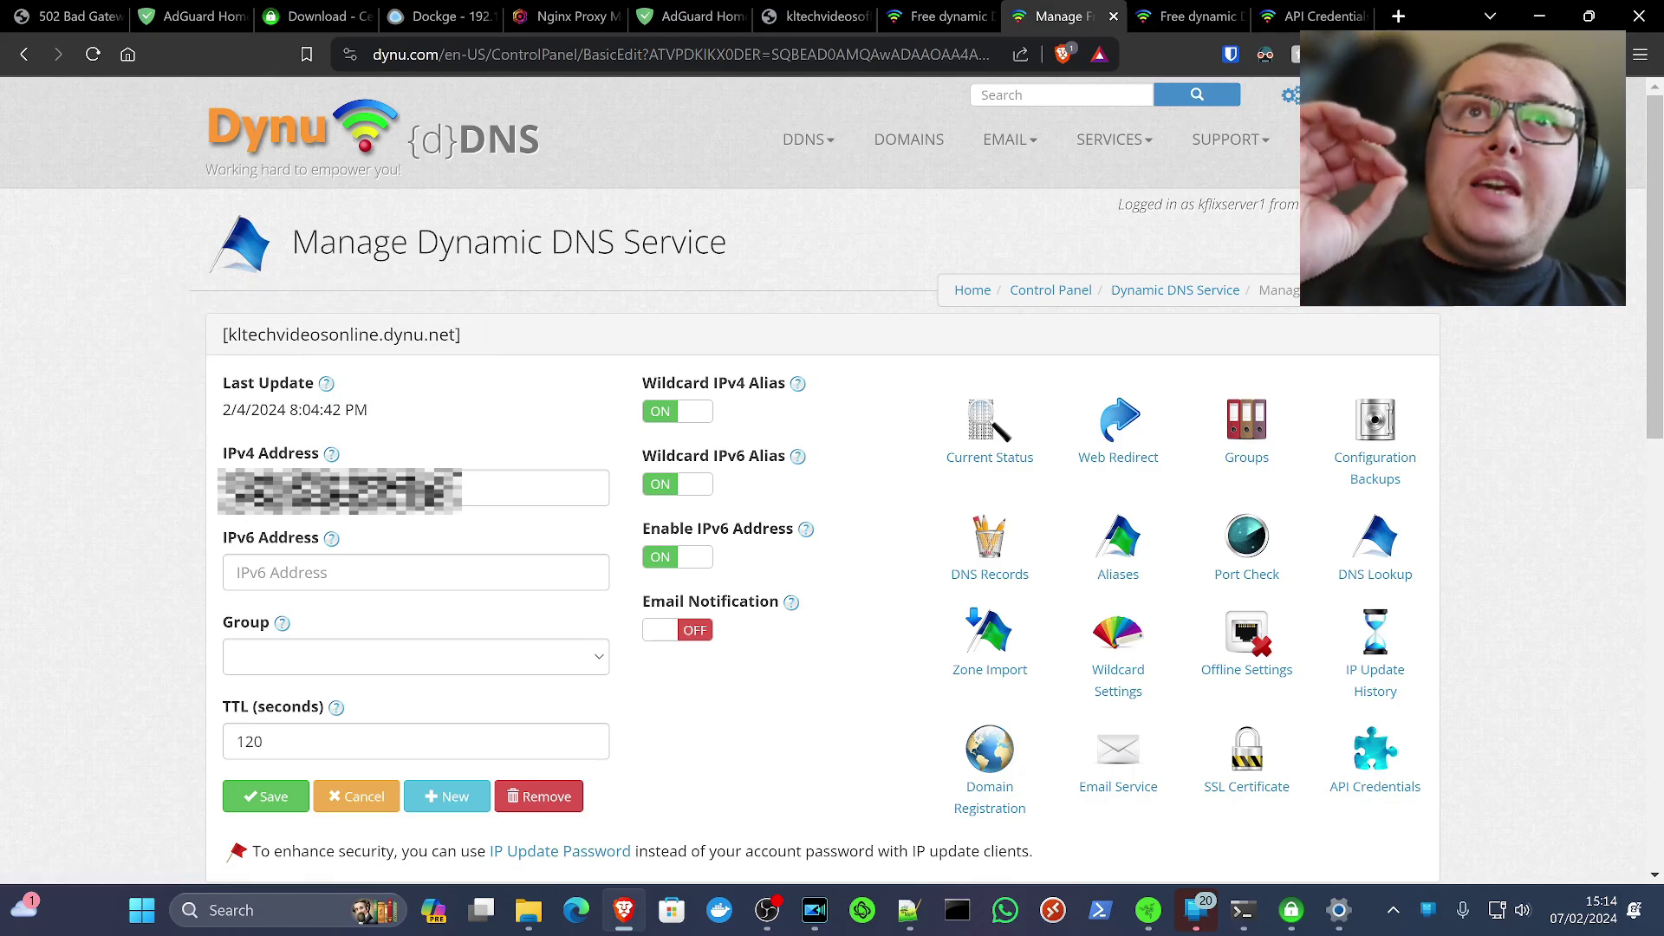
click(364, 488)
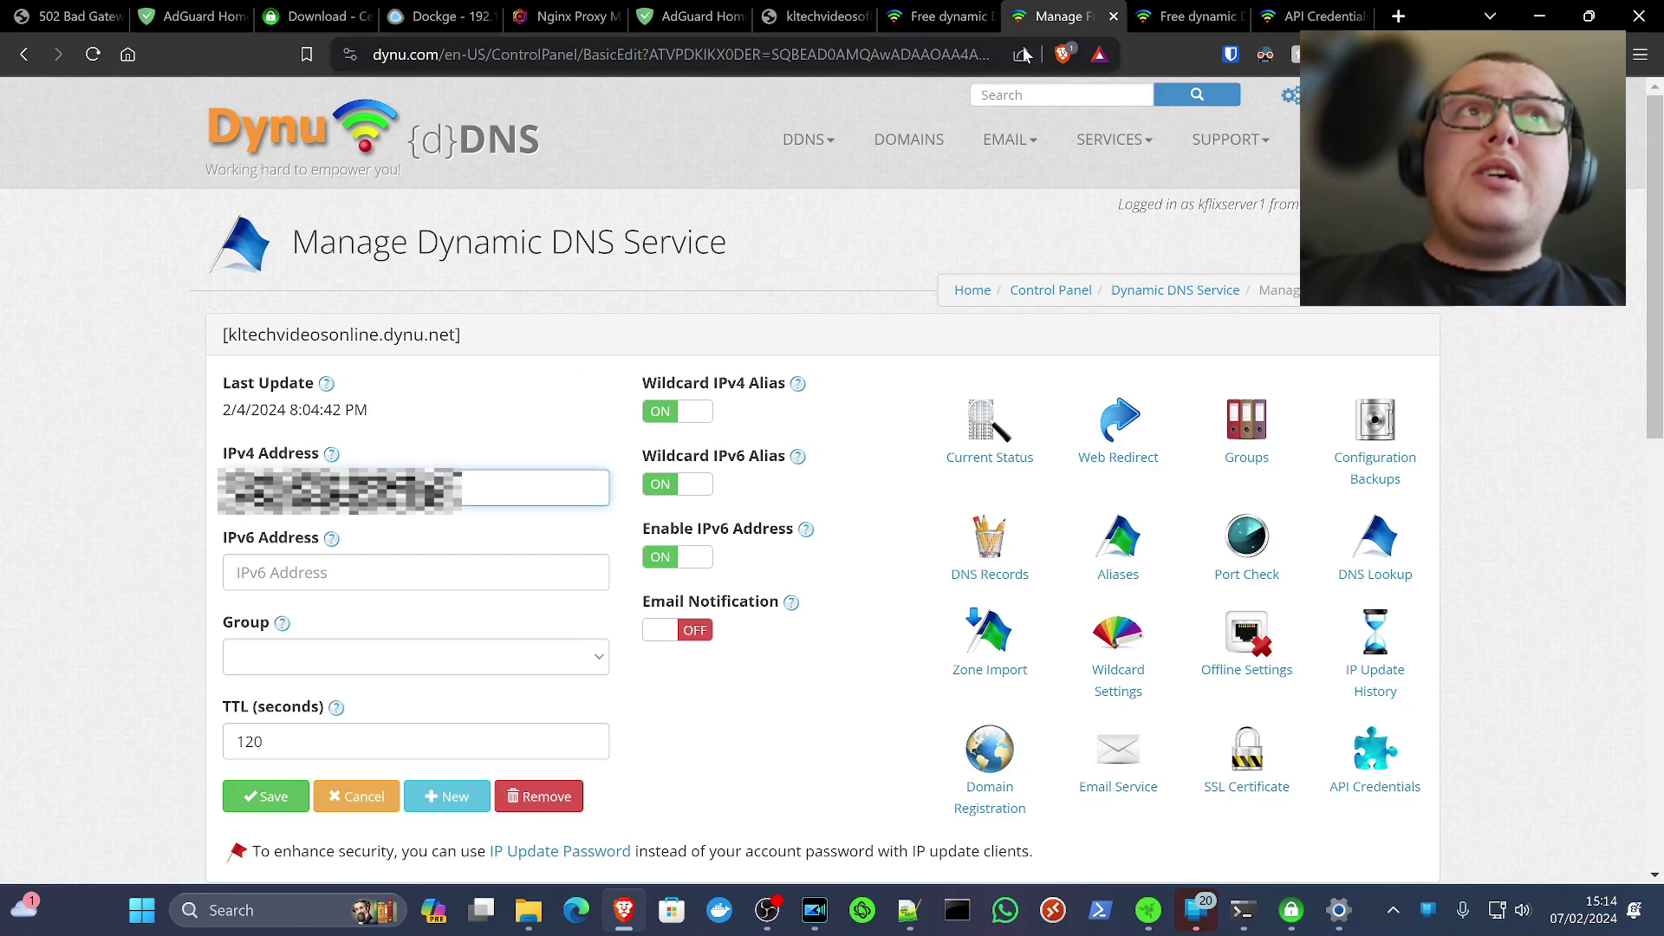
click(1166, 22)
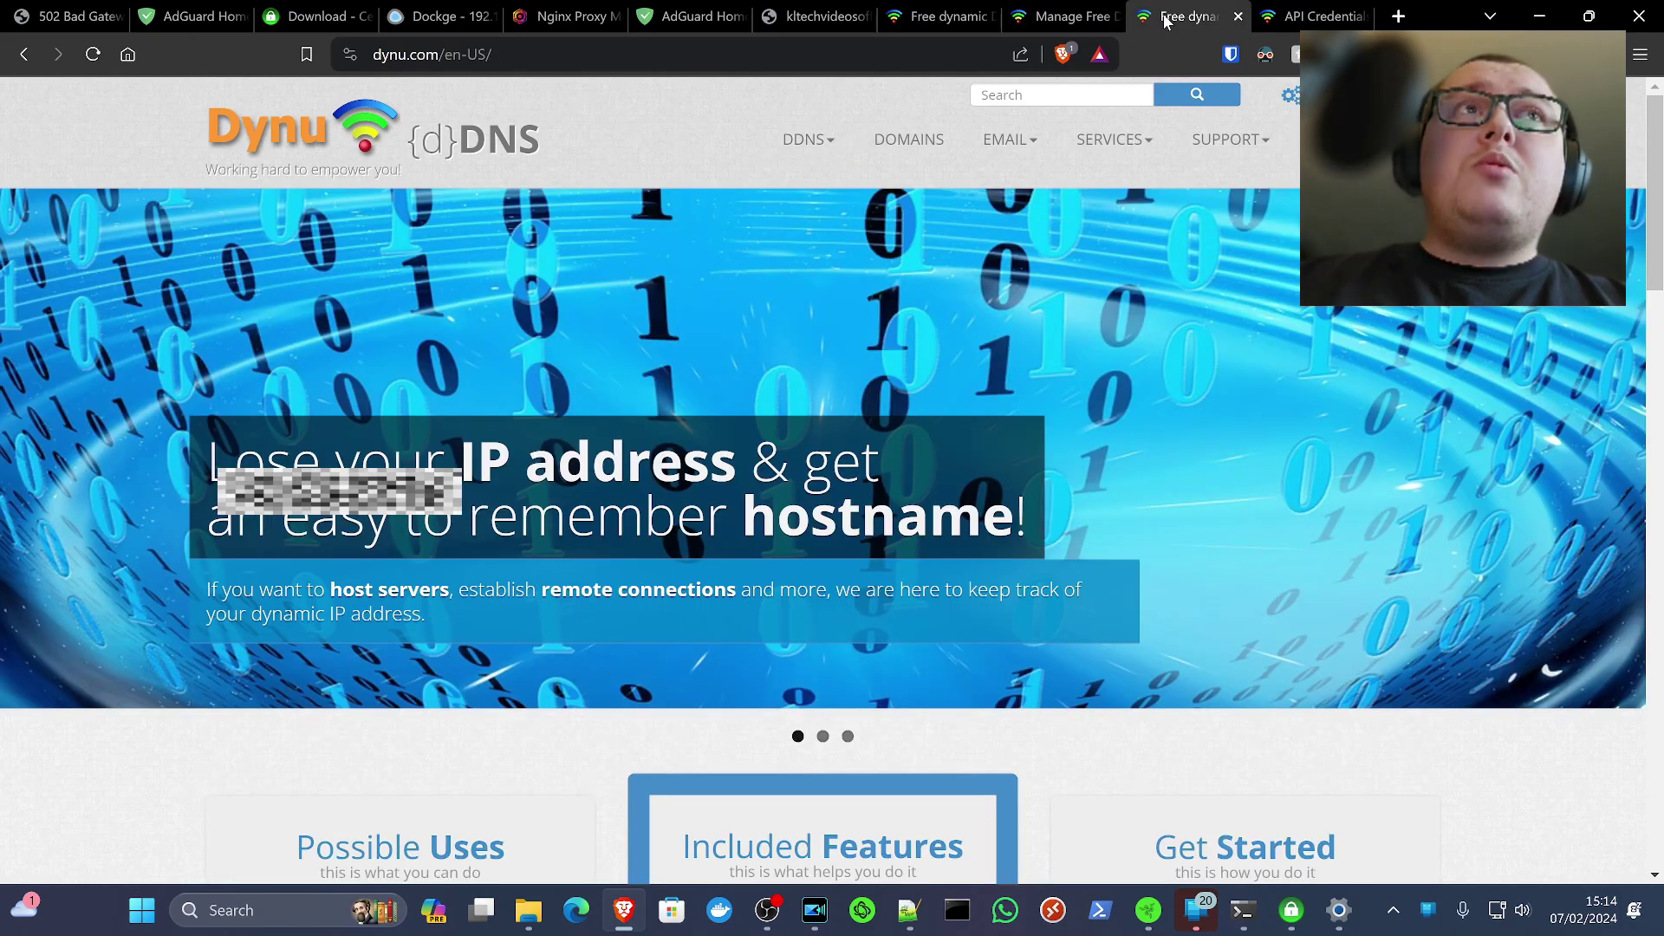
click(1290, 99)
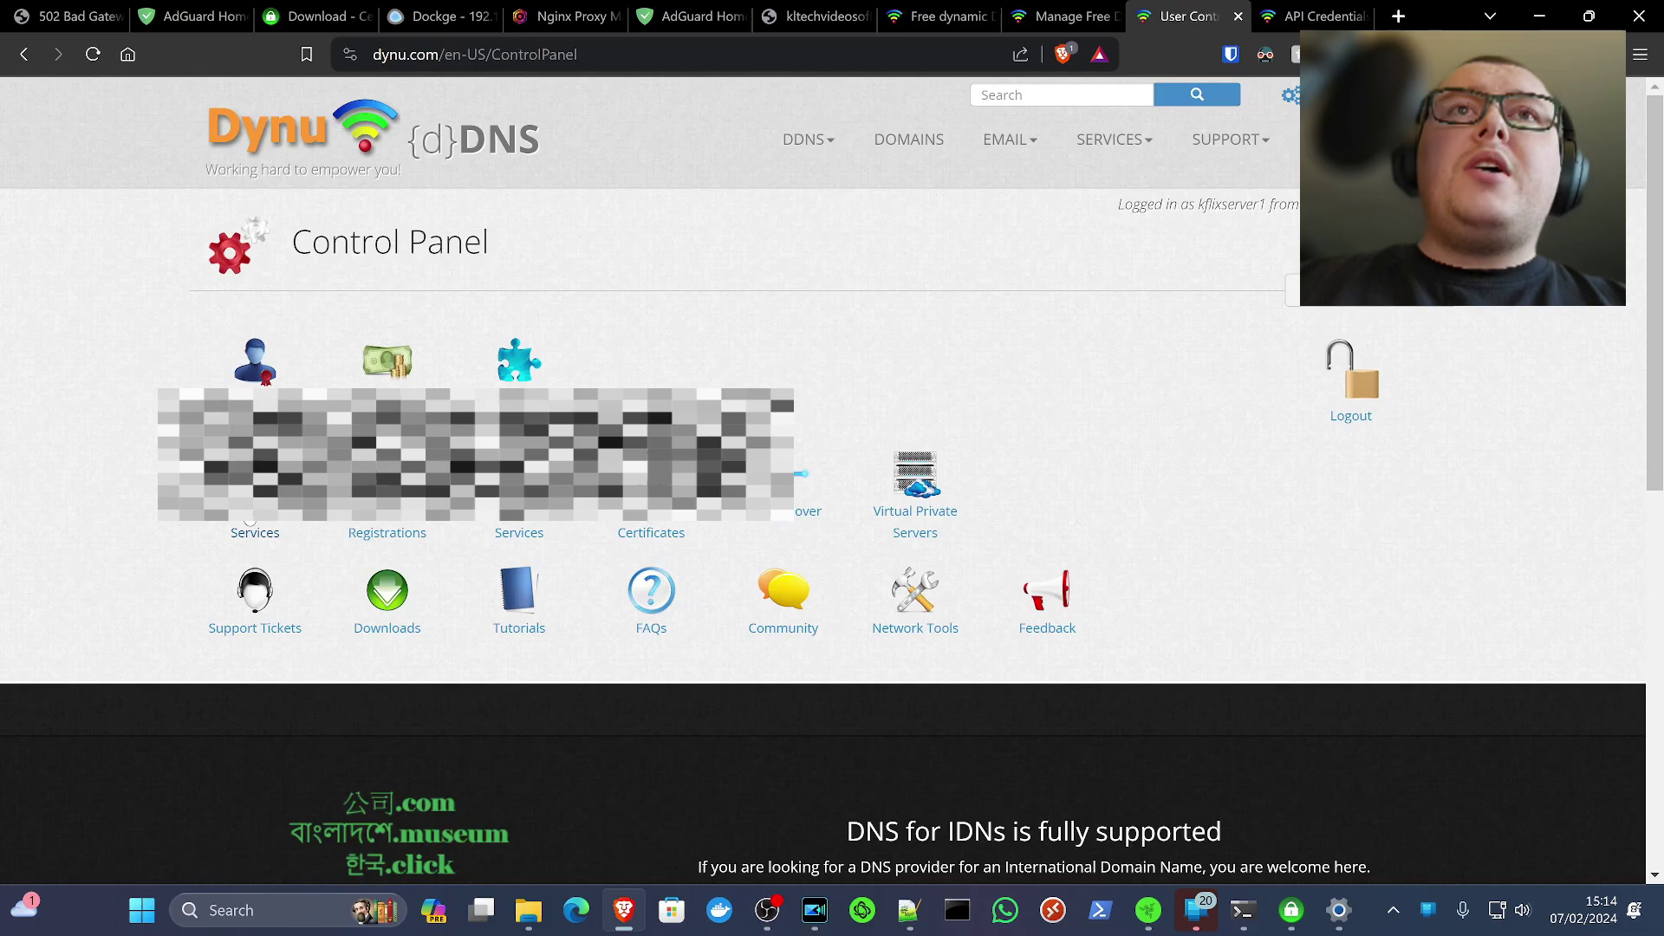
click(250, 520)
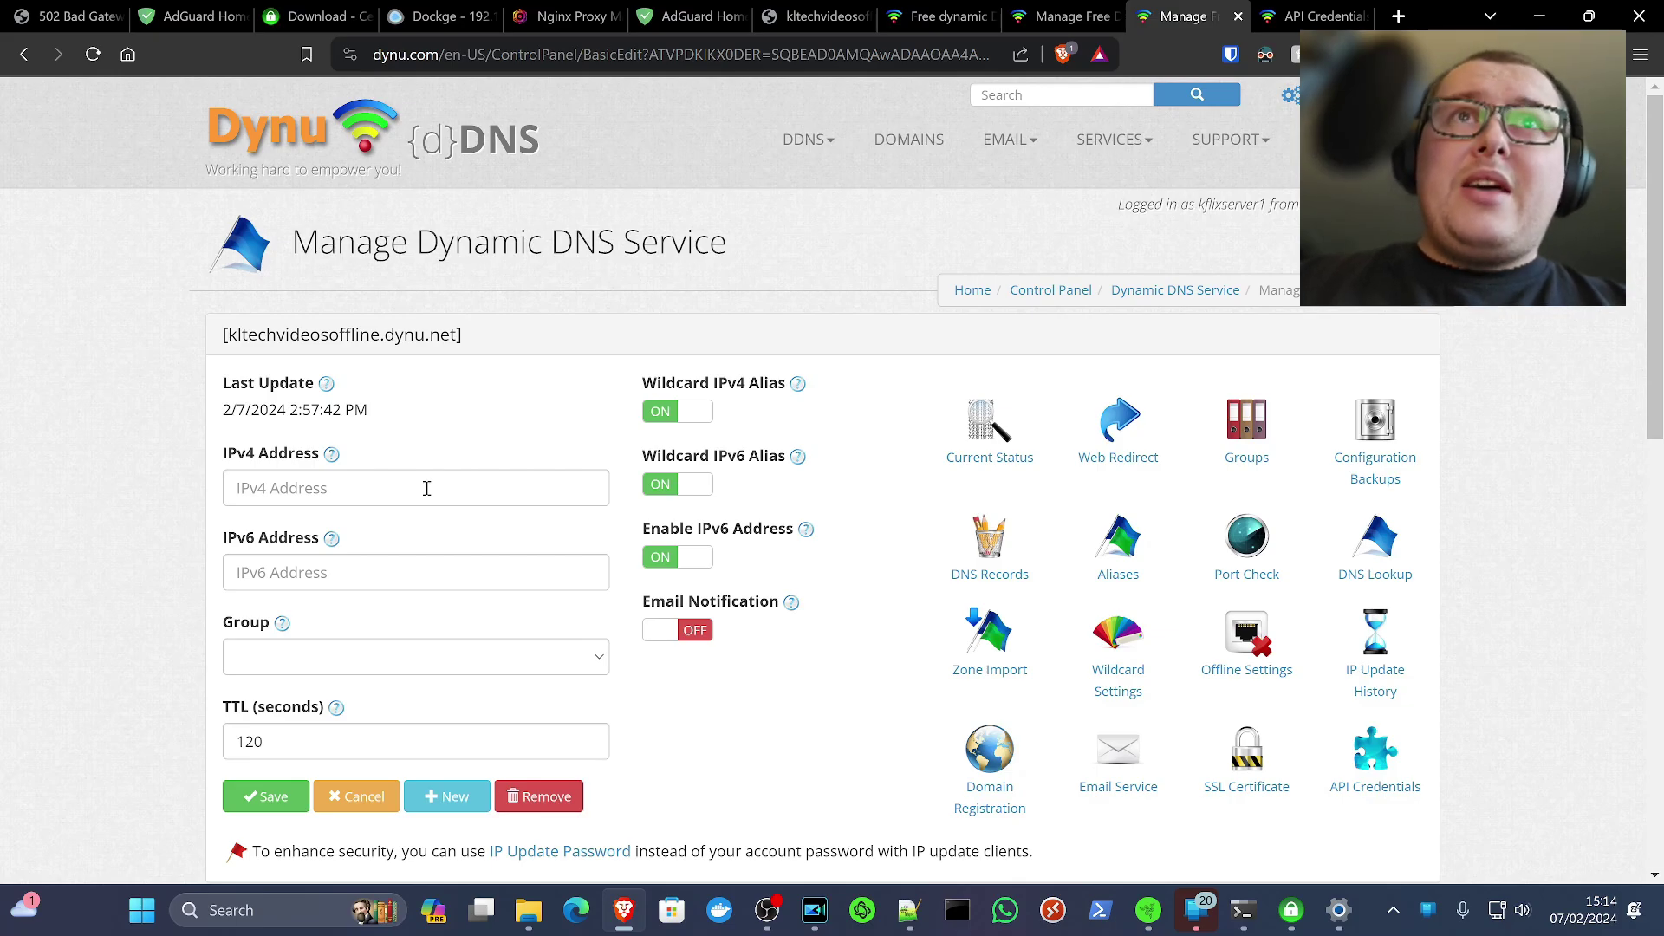
click(958, 910)
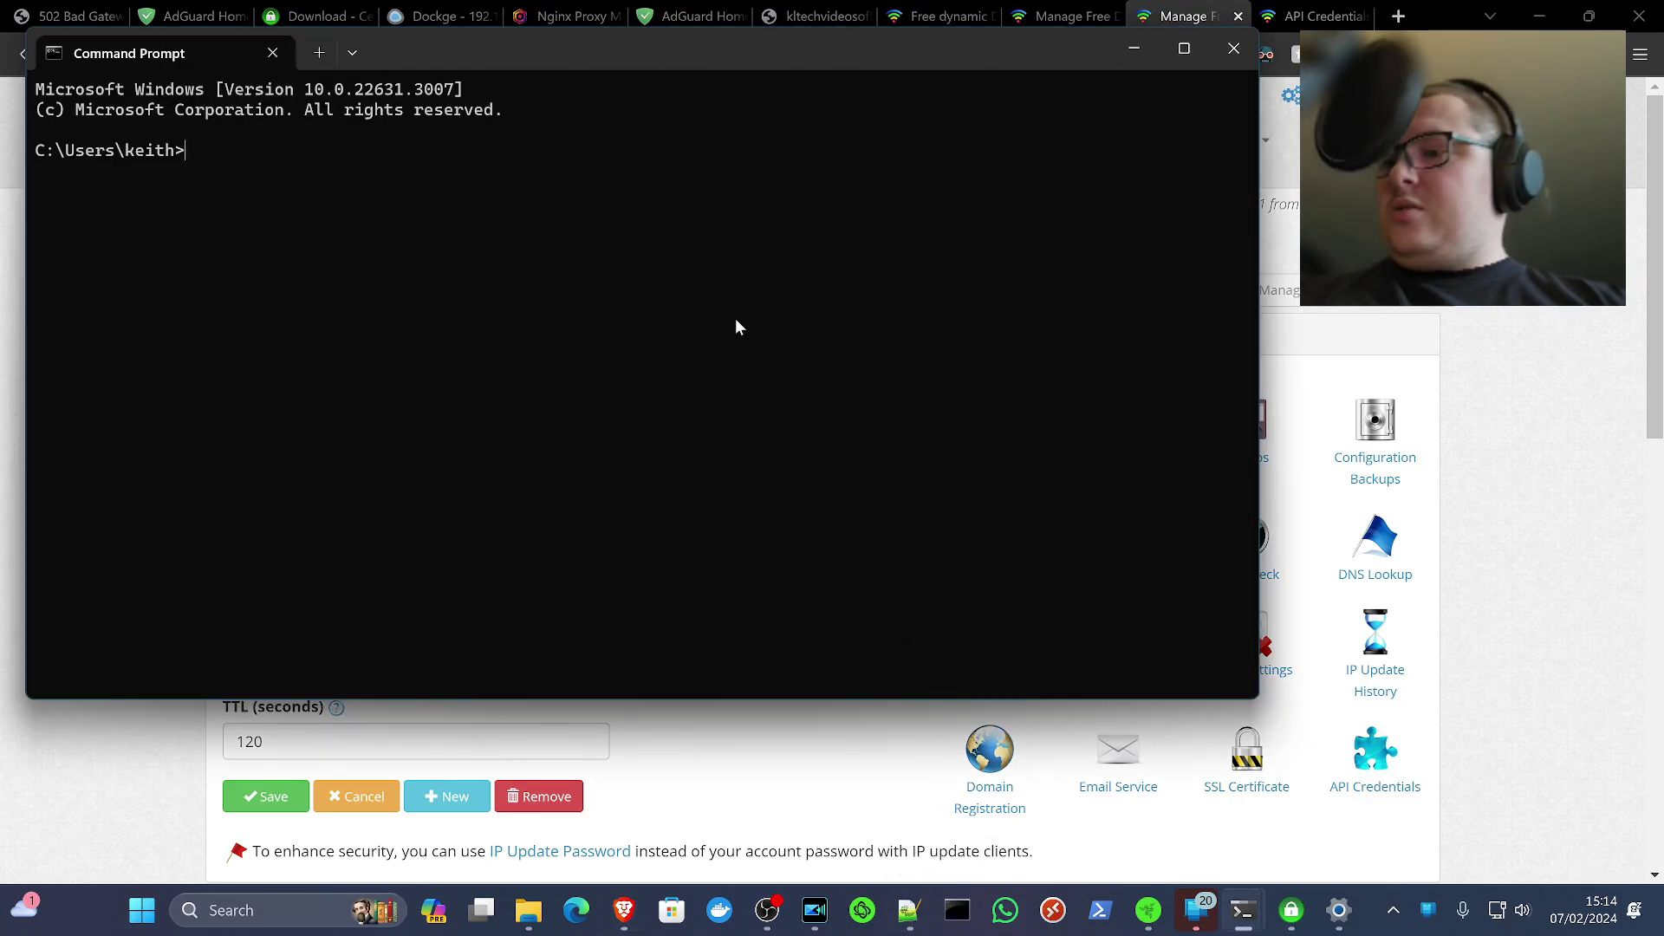
Ping google.com, then ping kltechvideosoffline.dynu.net, confirming it resolves to 192.168.175.188
text(ping google.com)
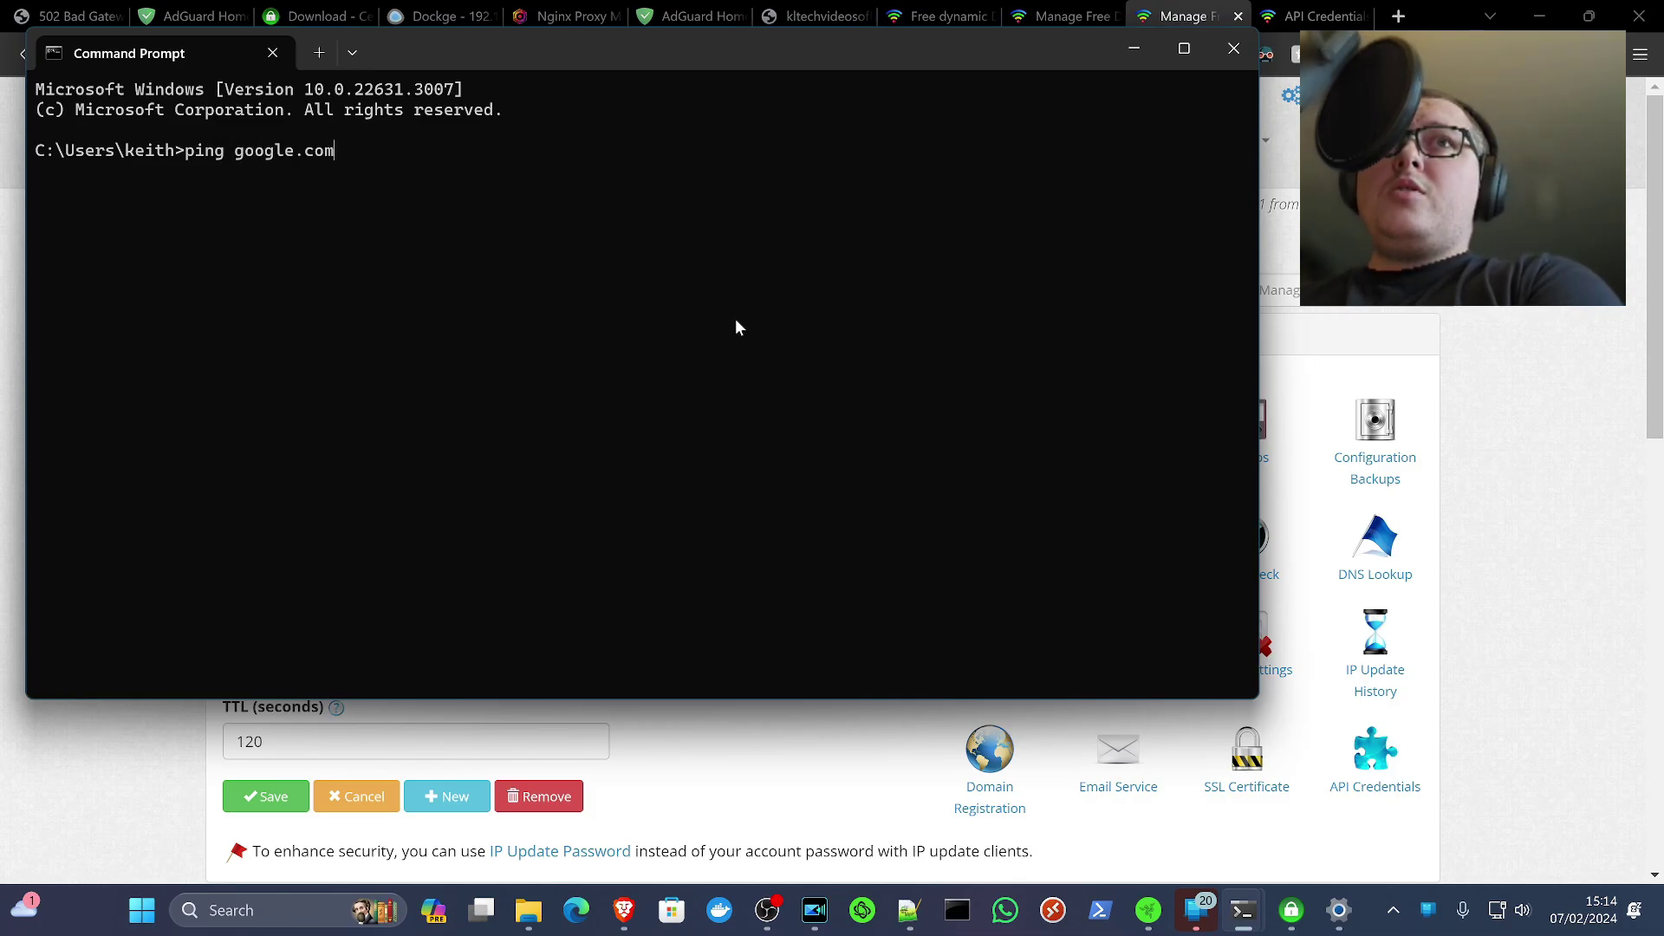
key(Return)
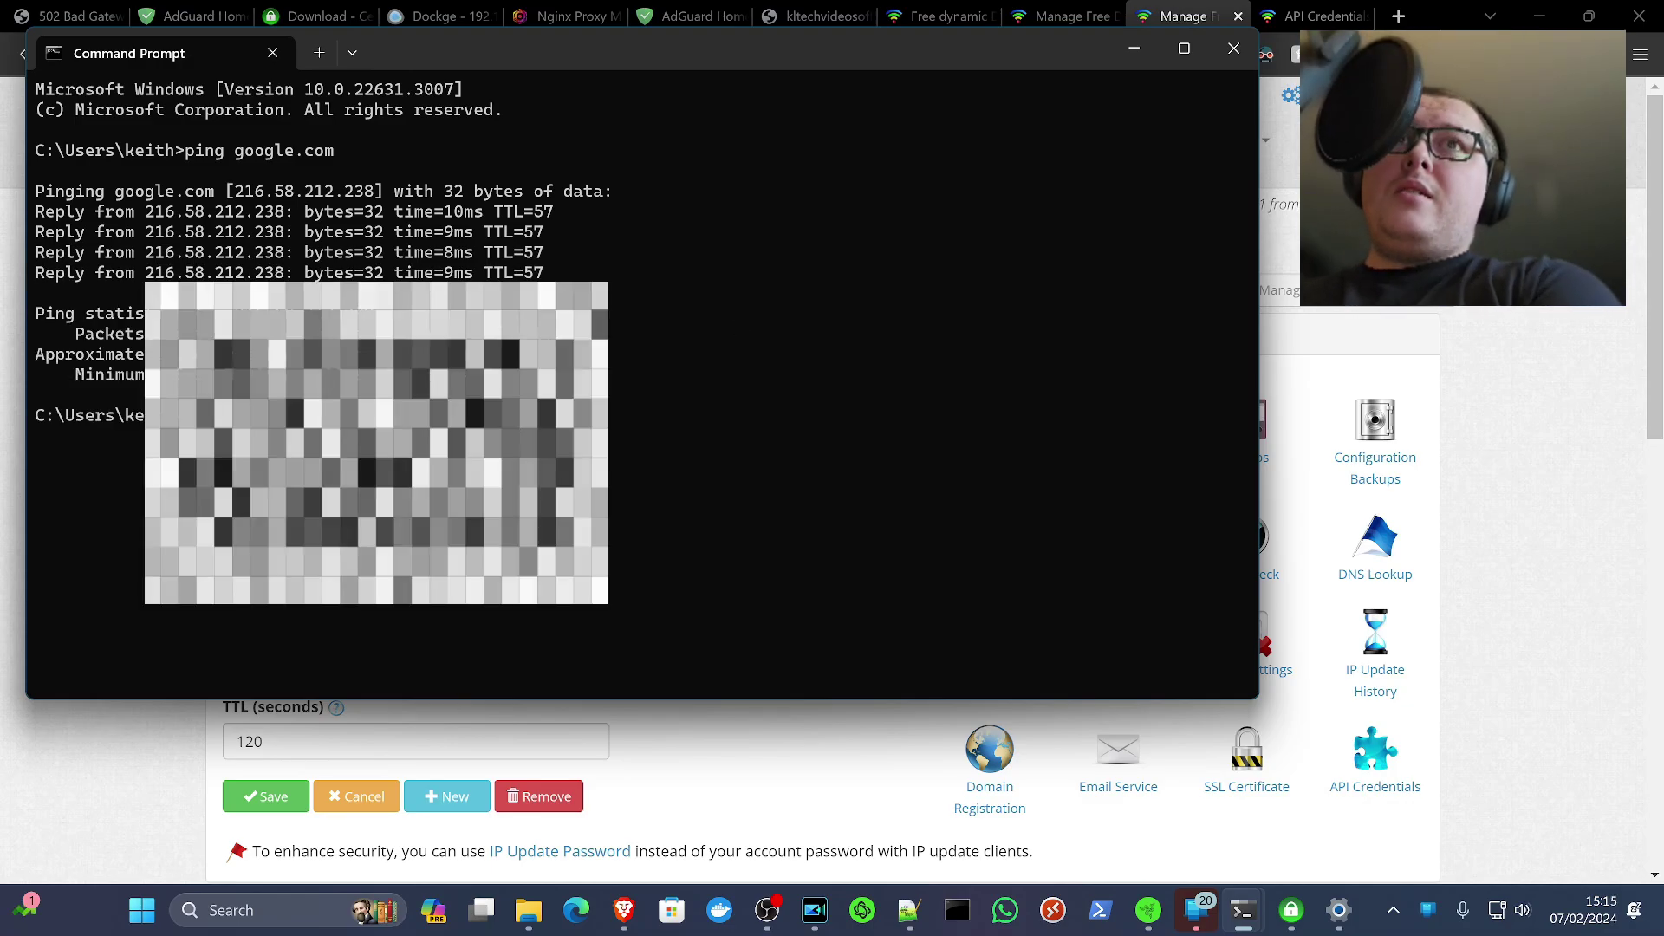
key(super+v)
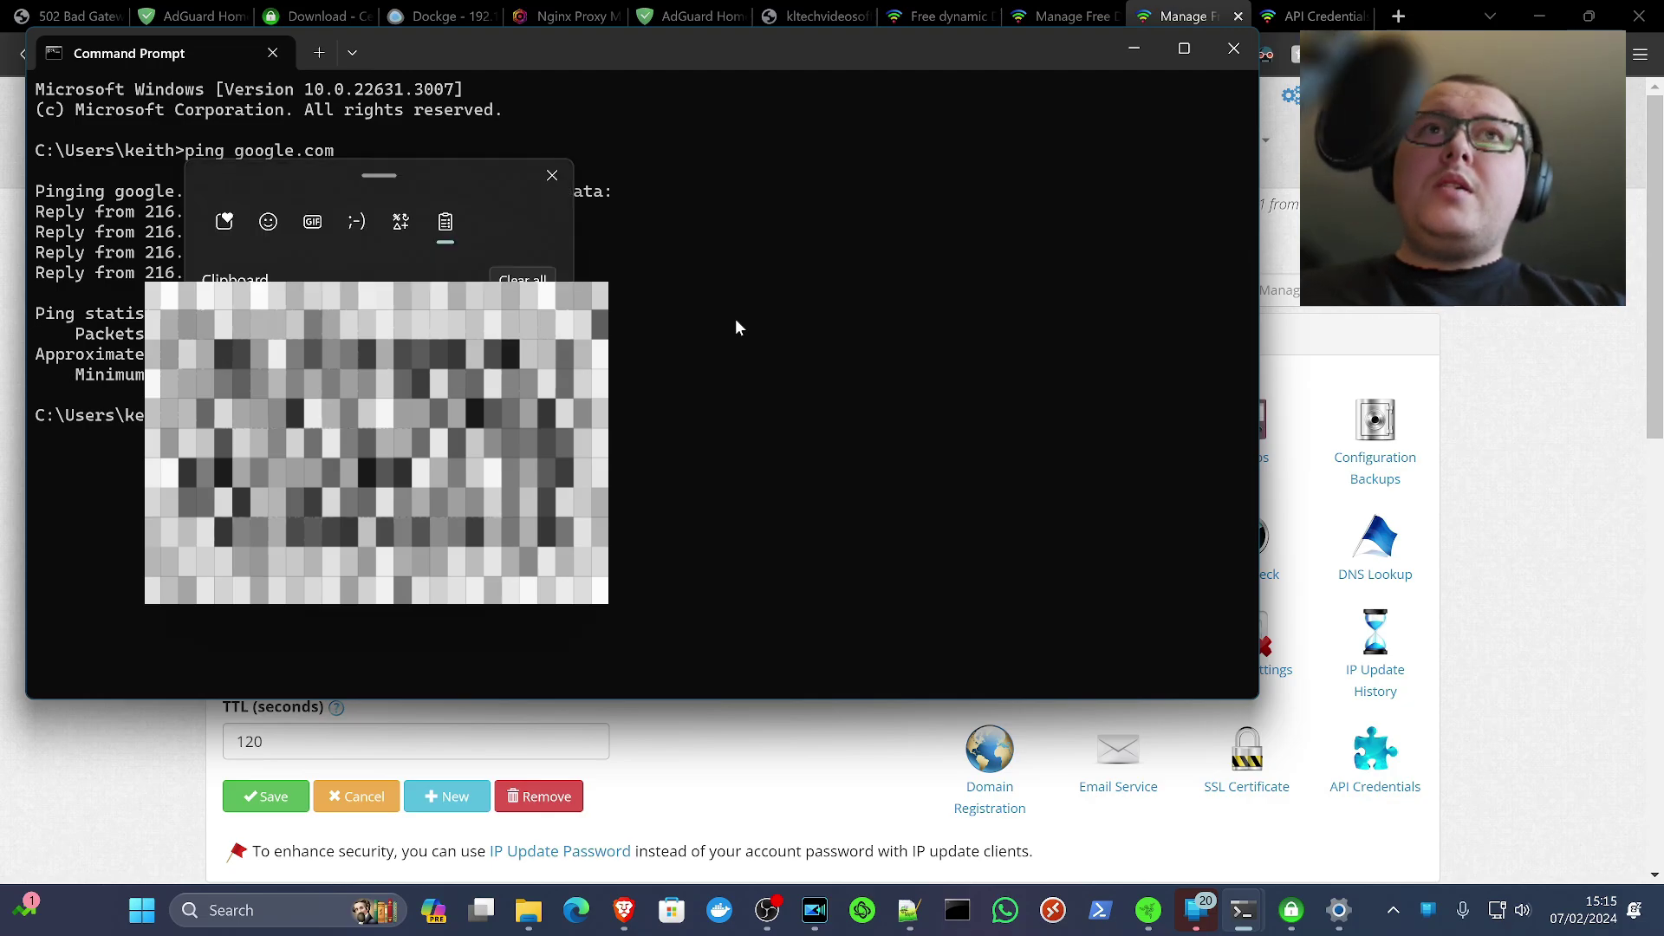
key(Return)
key(BackSpace)
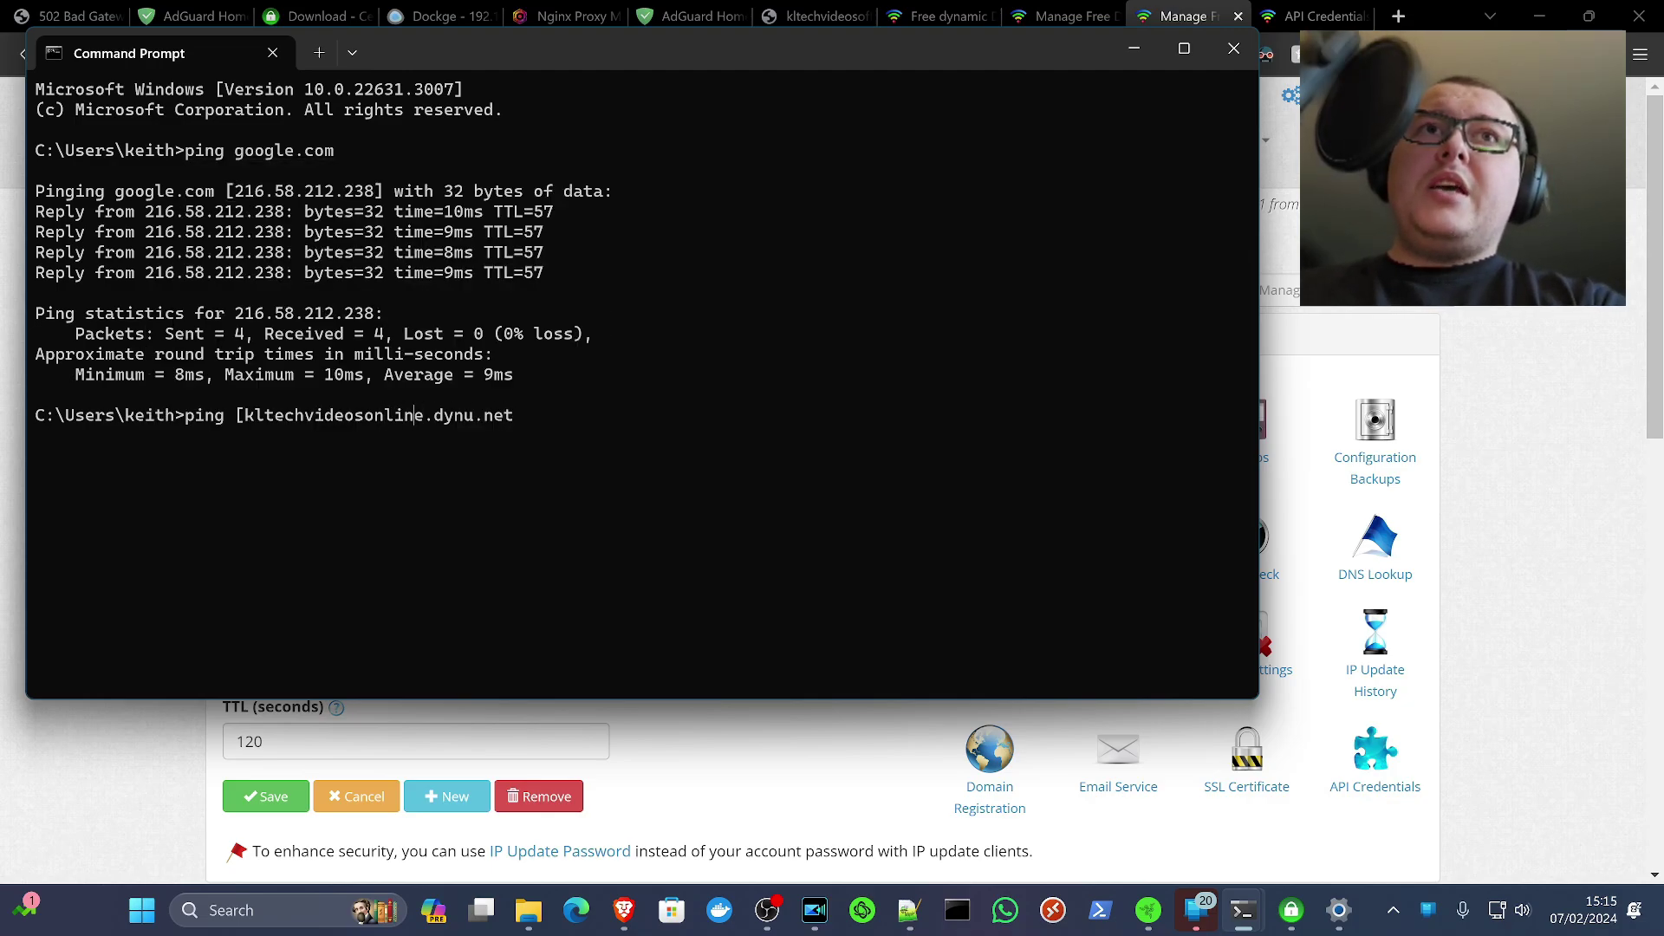
key(Delete)
key(BackSpace)
key(BackSpace)
key(BackSpace)
key(BackSpace)
key(BackSpace)
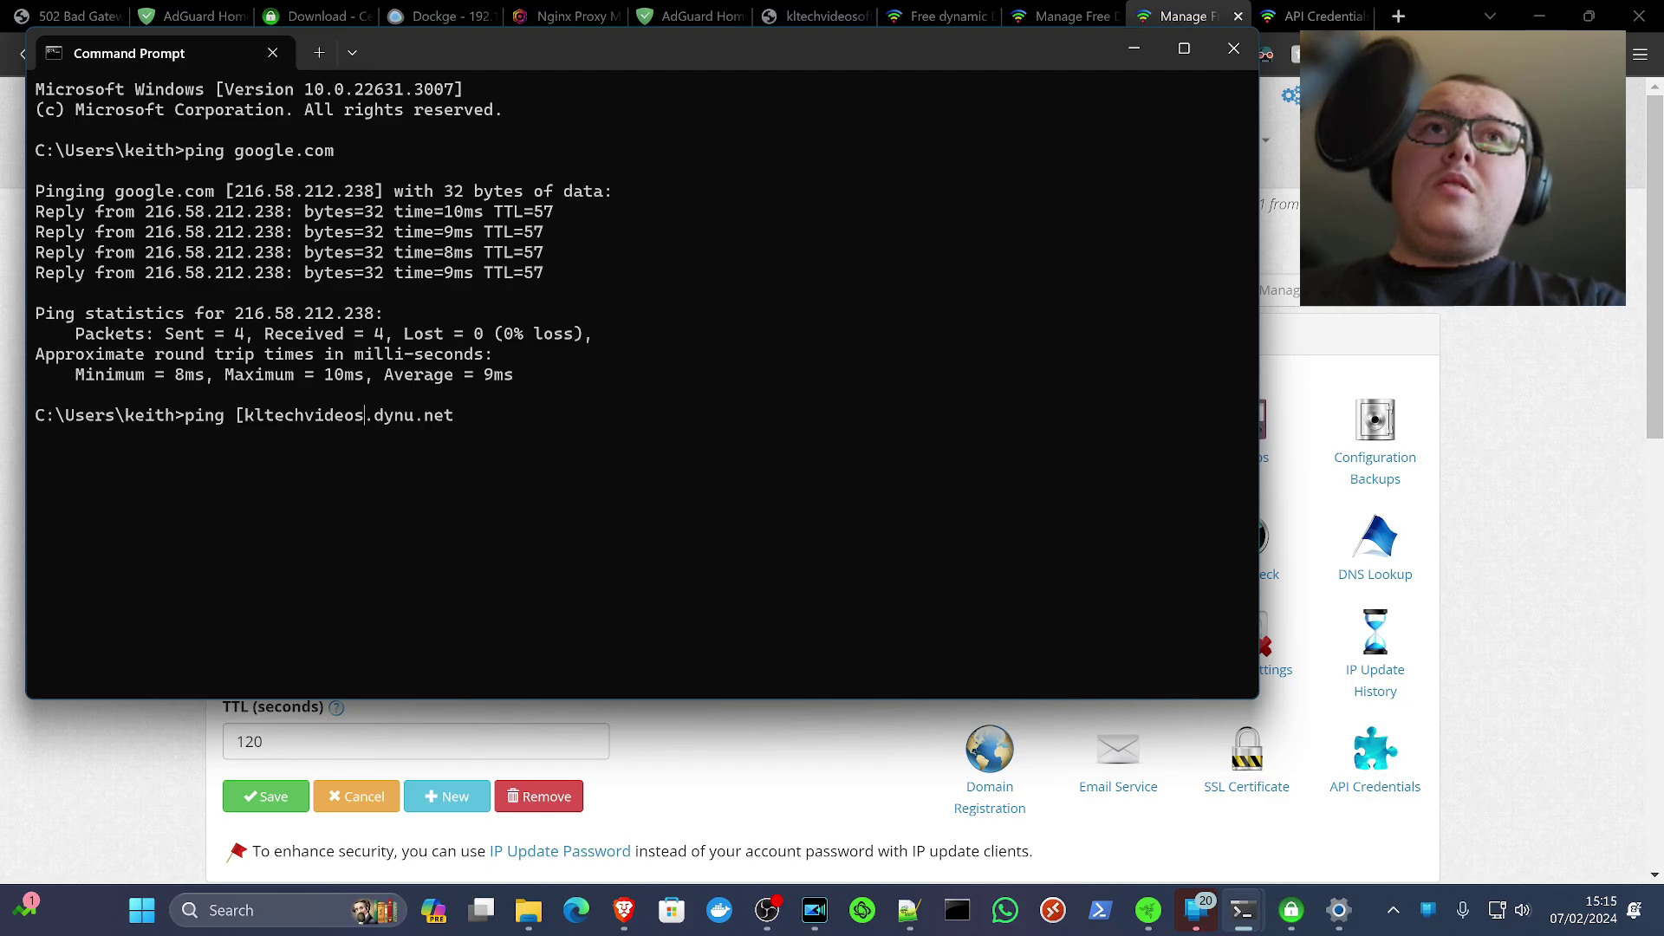
text(offline)
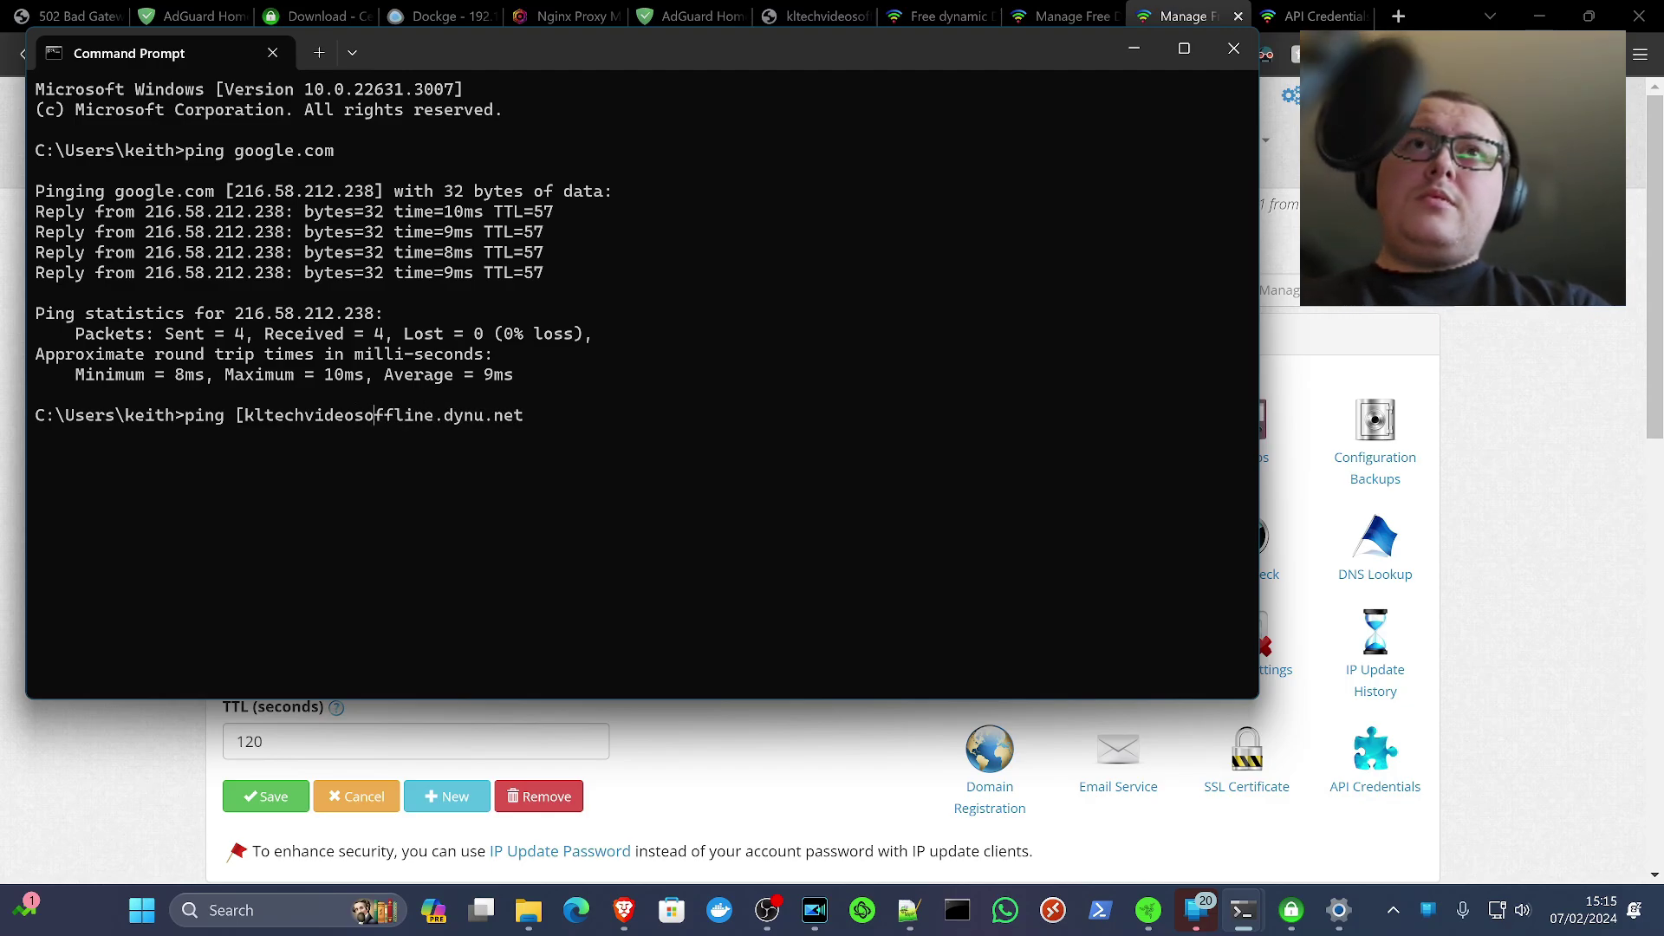
key(BackSpace)
key(Right)
key(Right)
key(Right)
key(Right)
key(Right)
key(Right)
key(Right)
key(Right)
key(Right)
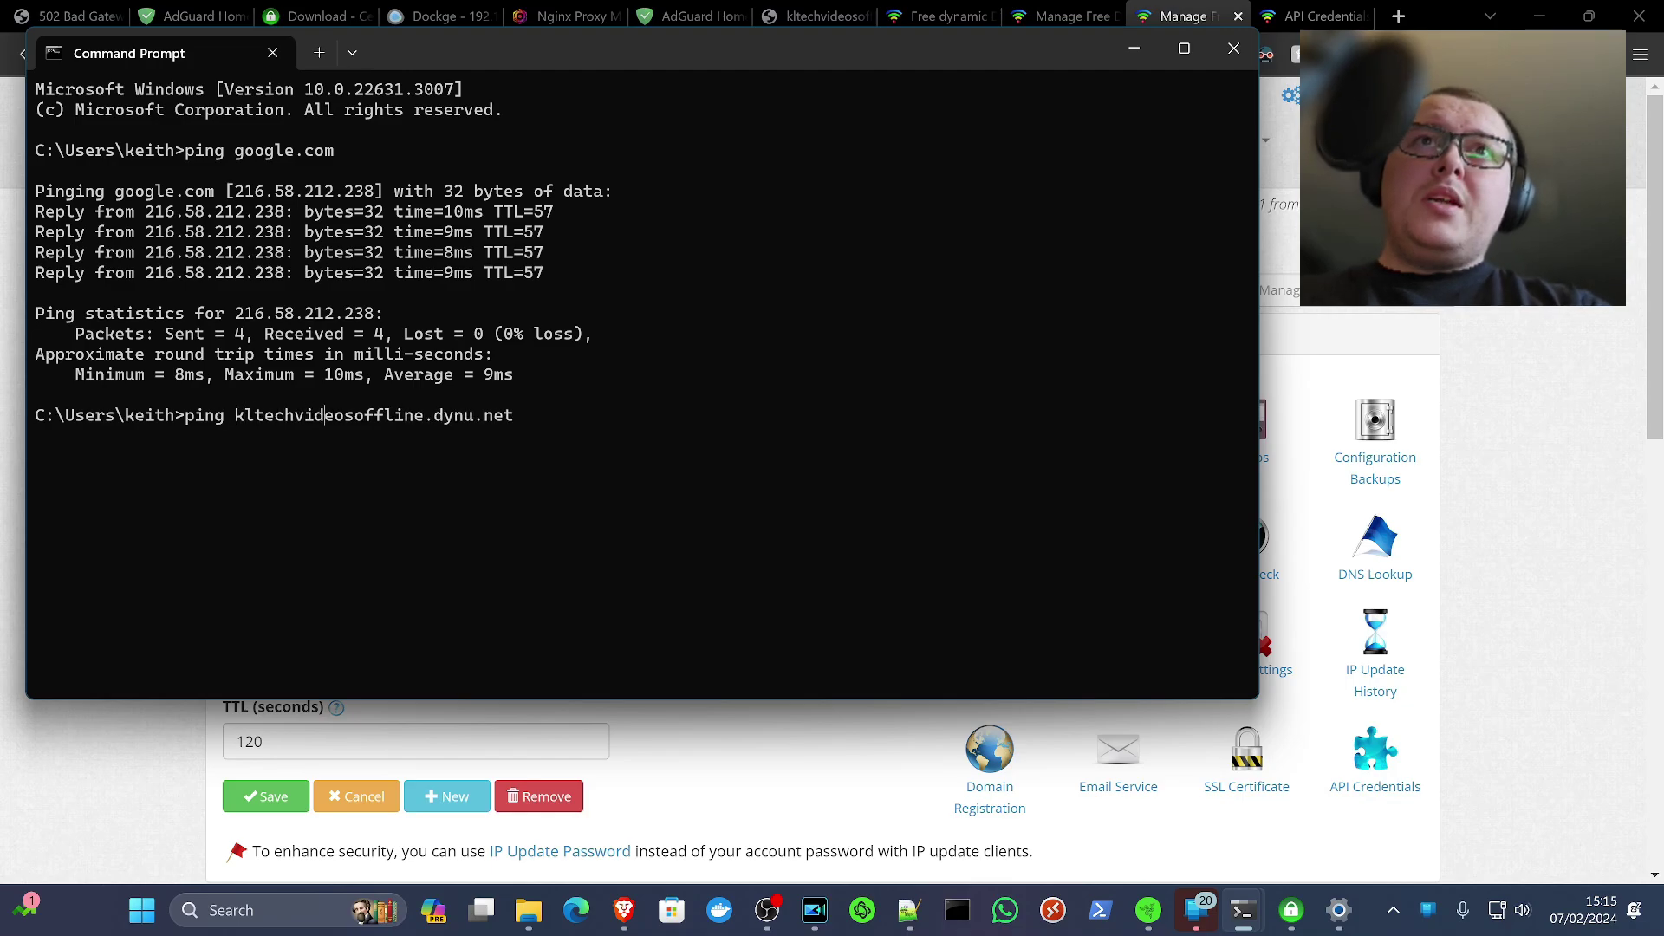
key(Return)
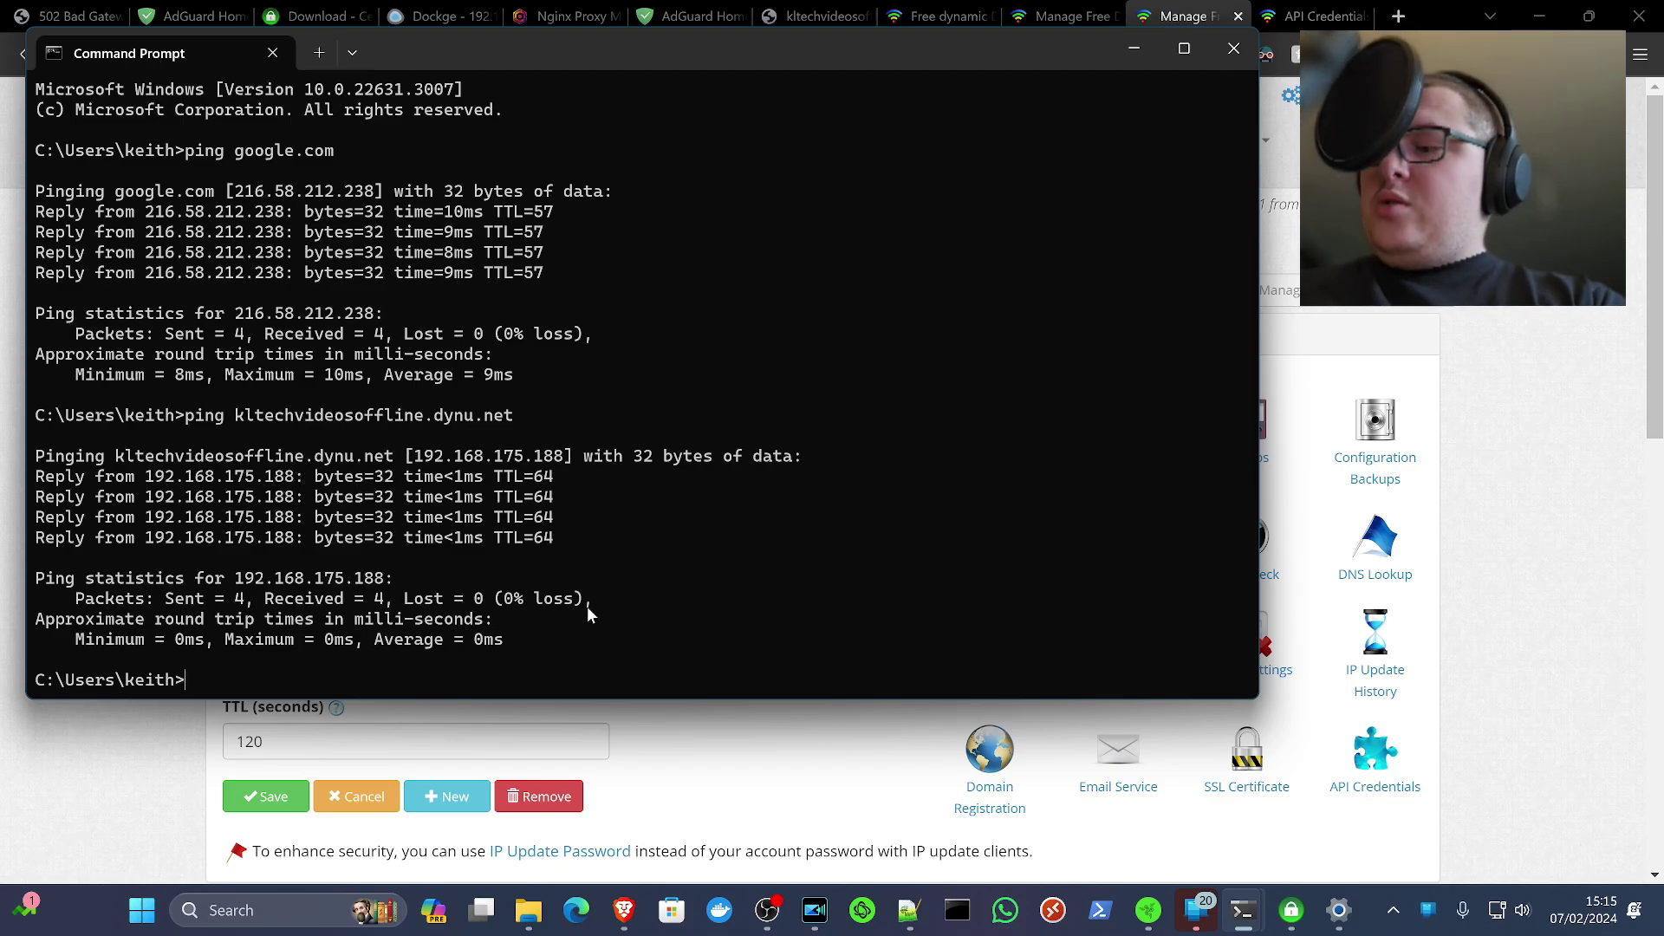
Ping kltechvideosonline.dynu.net using the hostname pasted from clipboard history
text(ing)
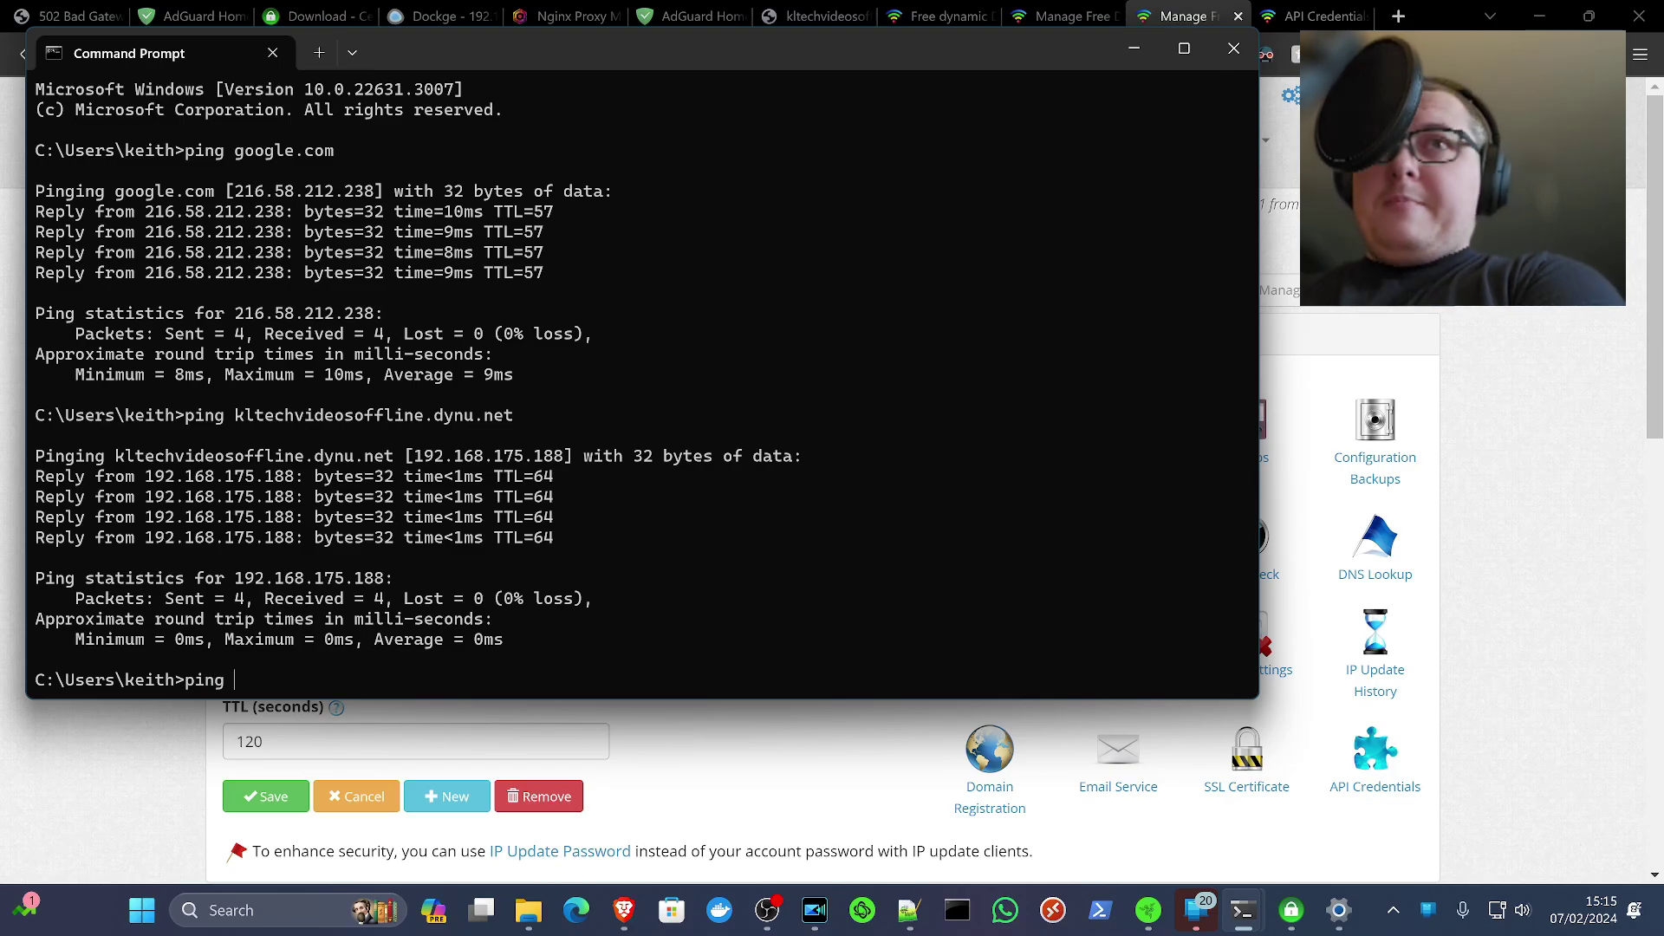
key(super+v)
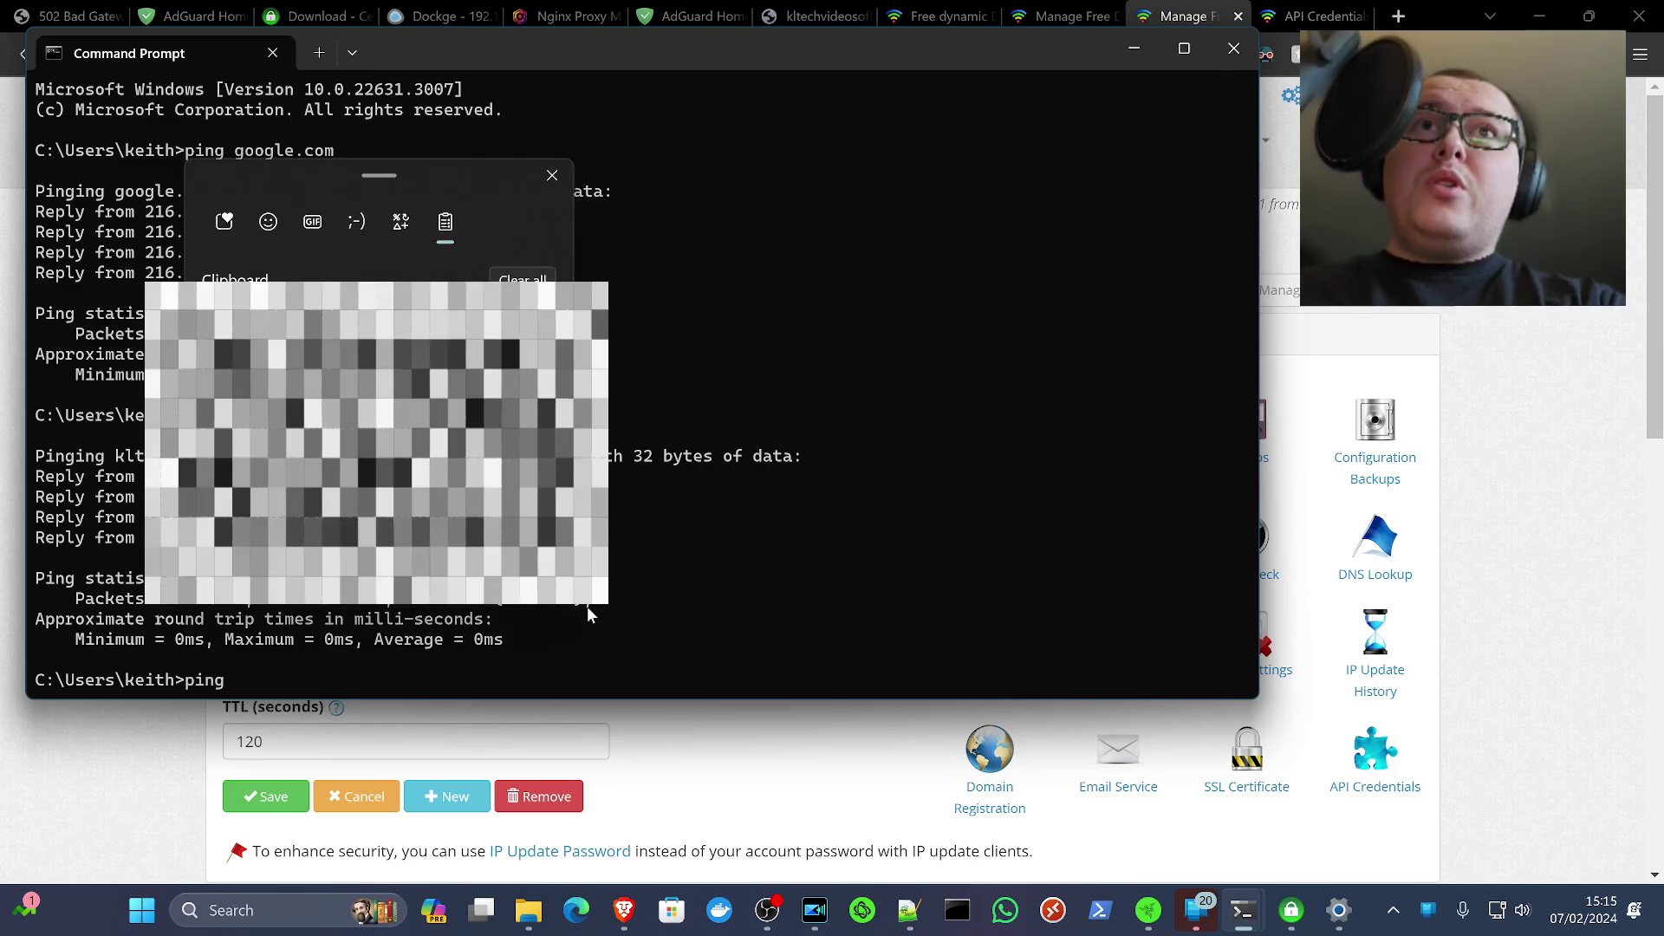
key(Return)
click(252, 679)
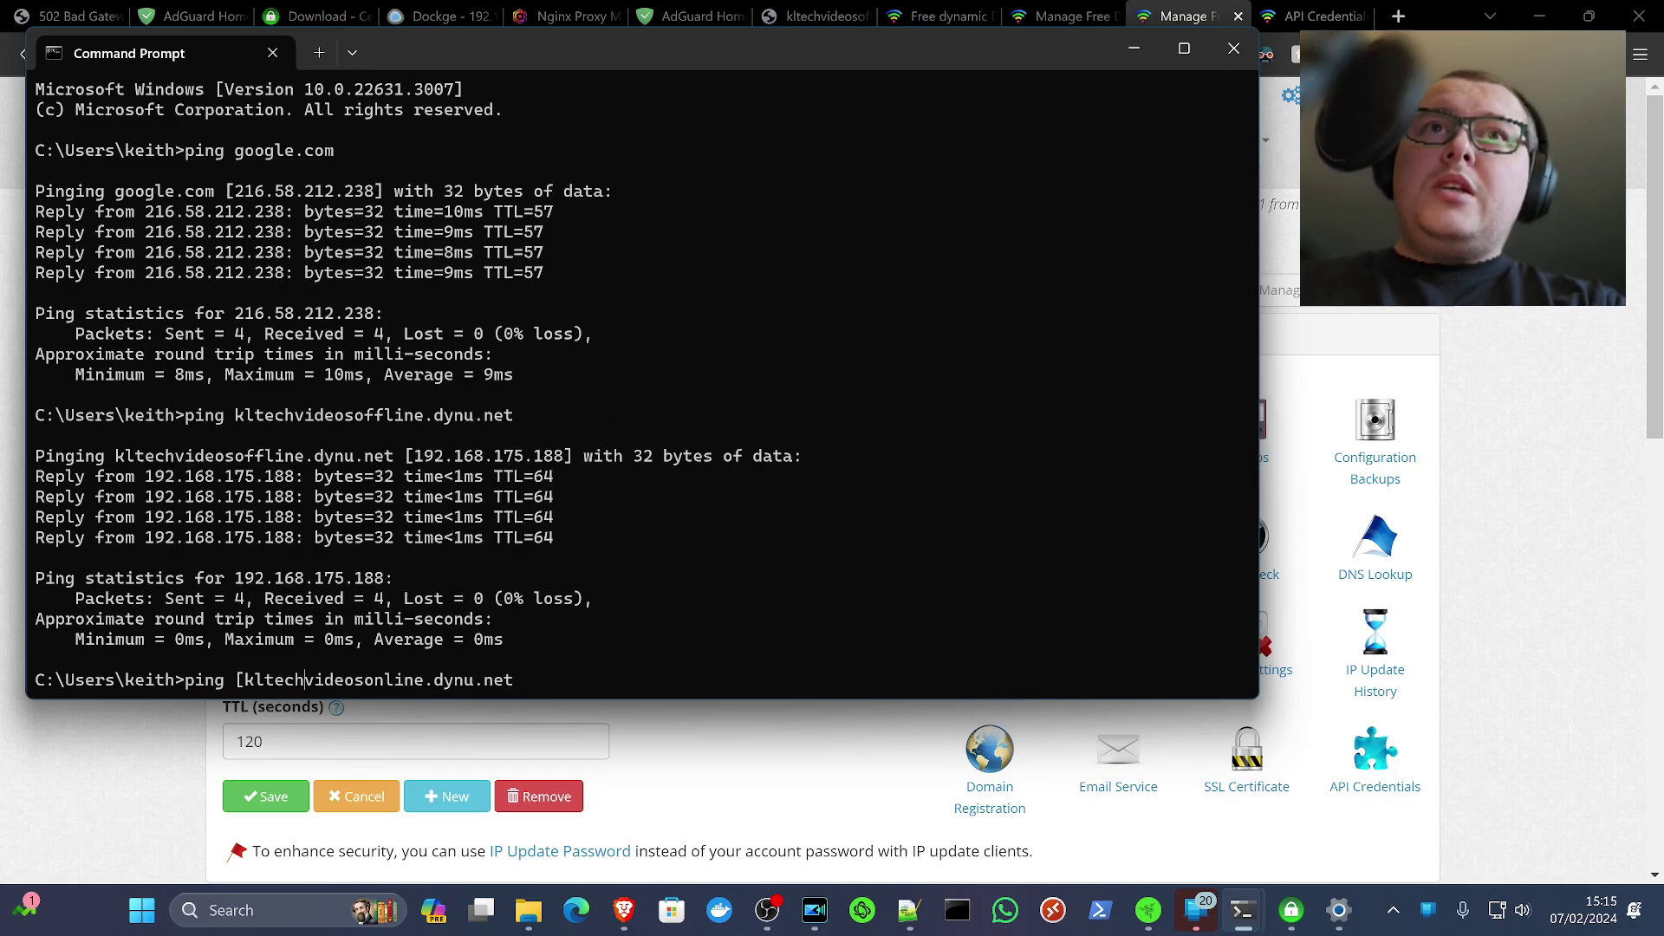
key(BackSpace)
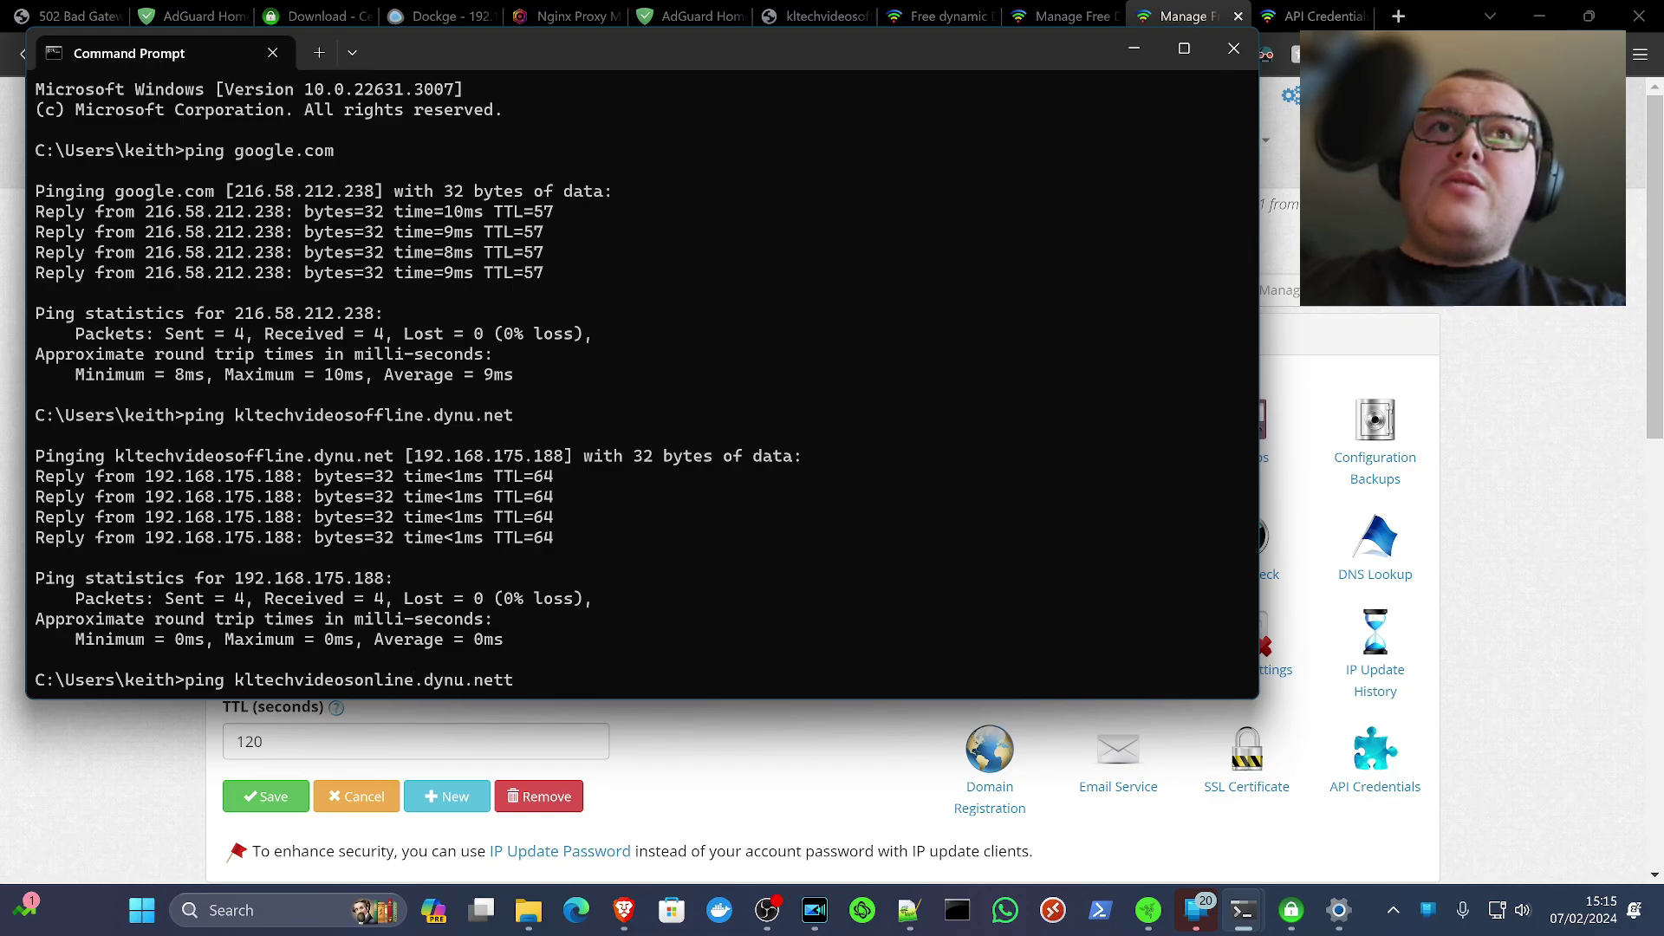
key(Return)
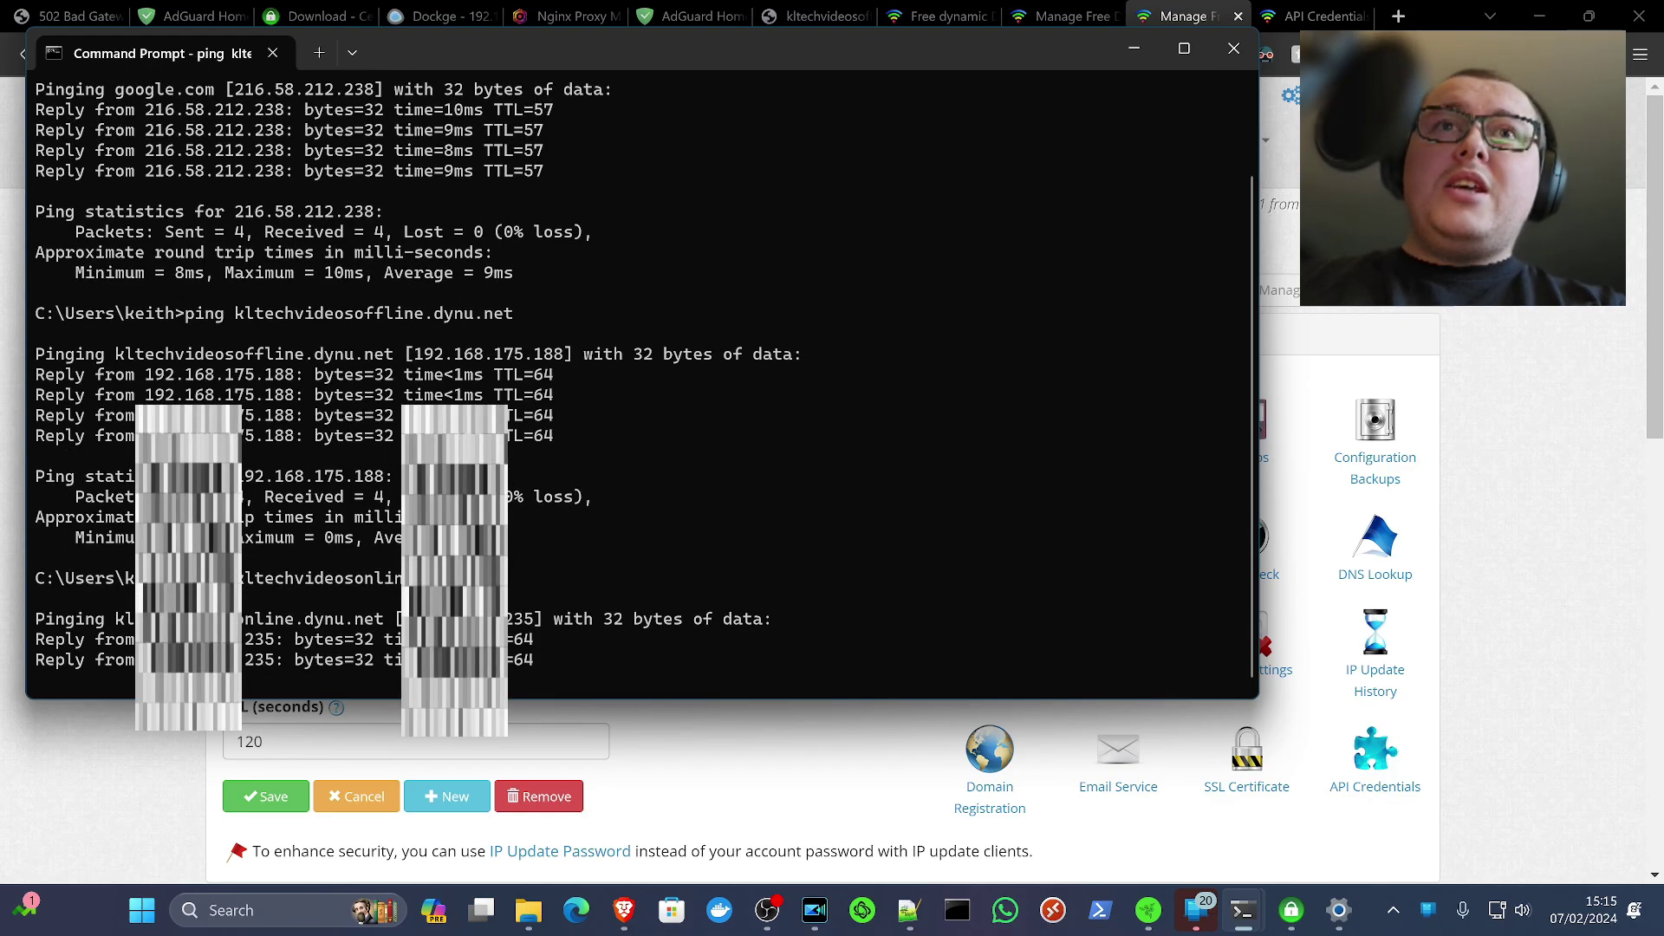